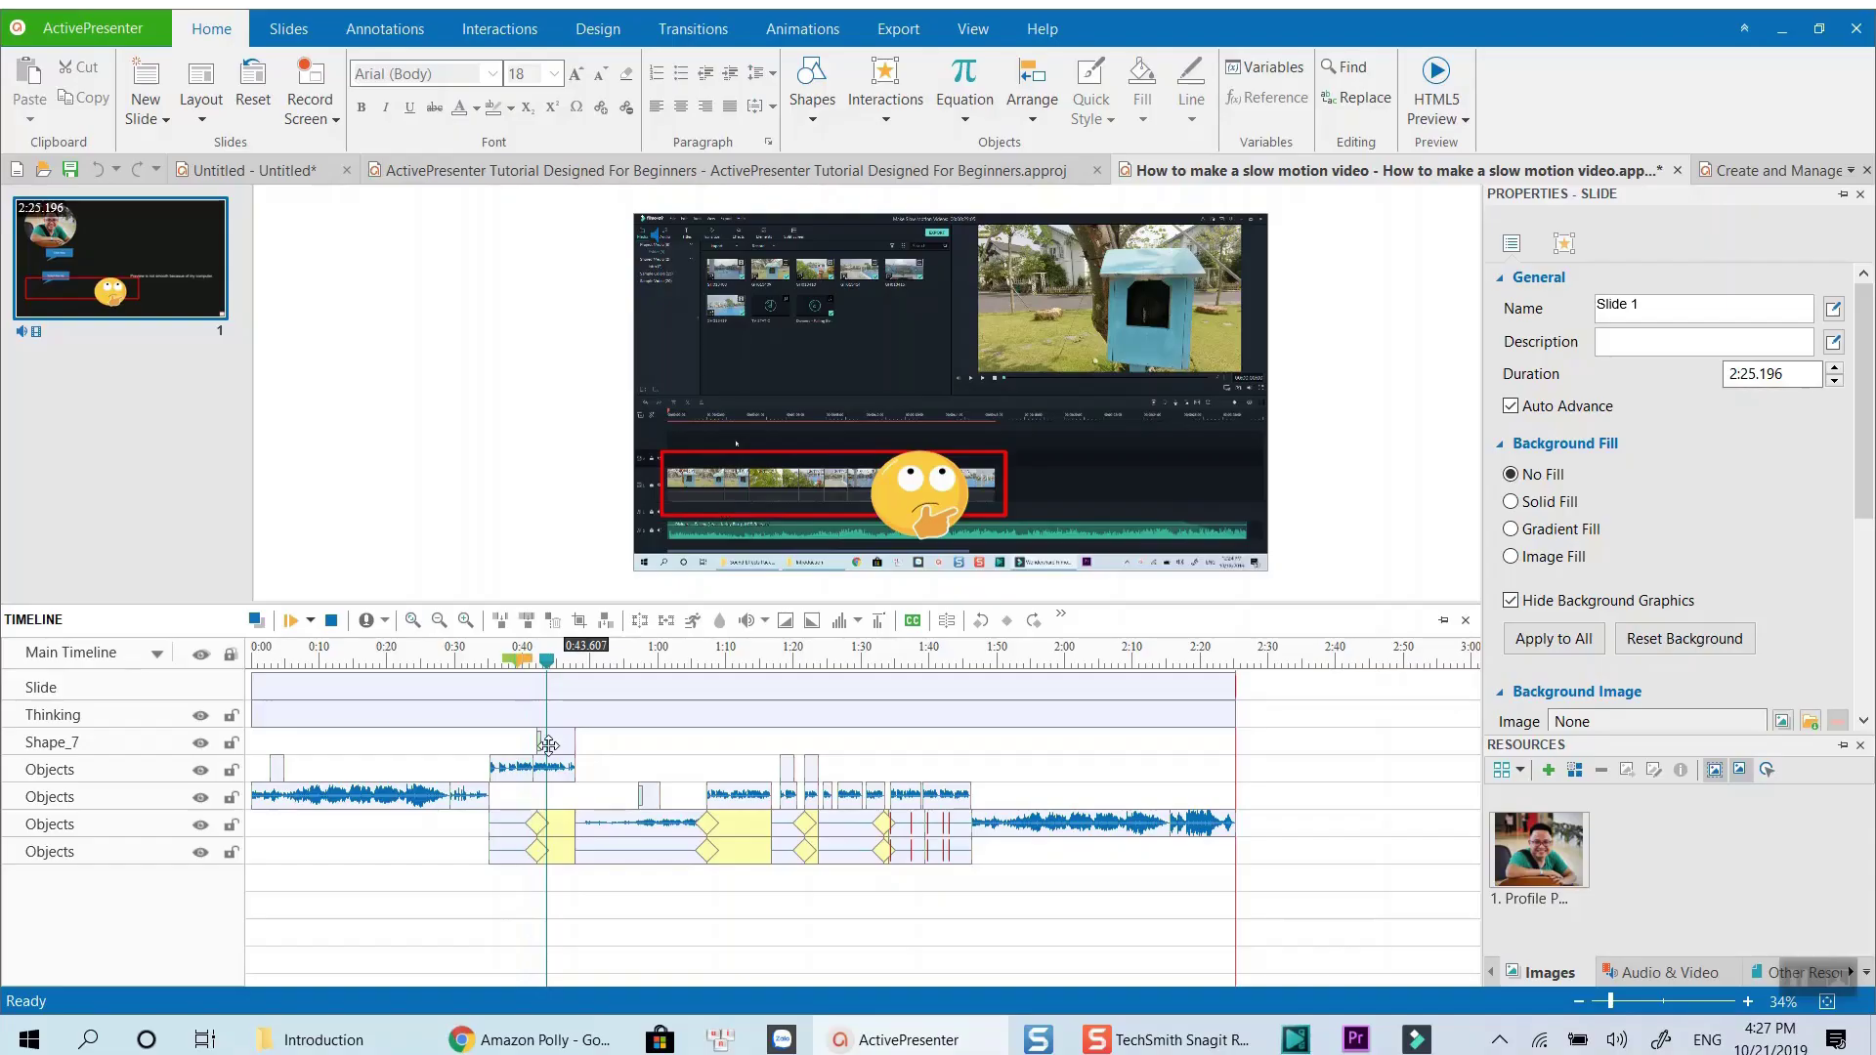
click(799, 27)
click(37, 117)
click(378, 103)
click(378, 107)
click(486, 293)
drag(556, 736, 573, 743)
key(space)
click(572, 735)
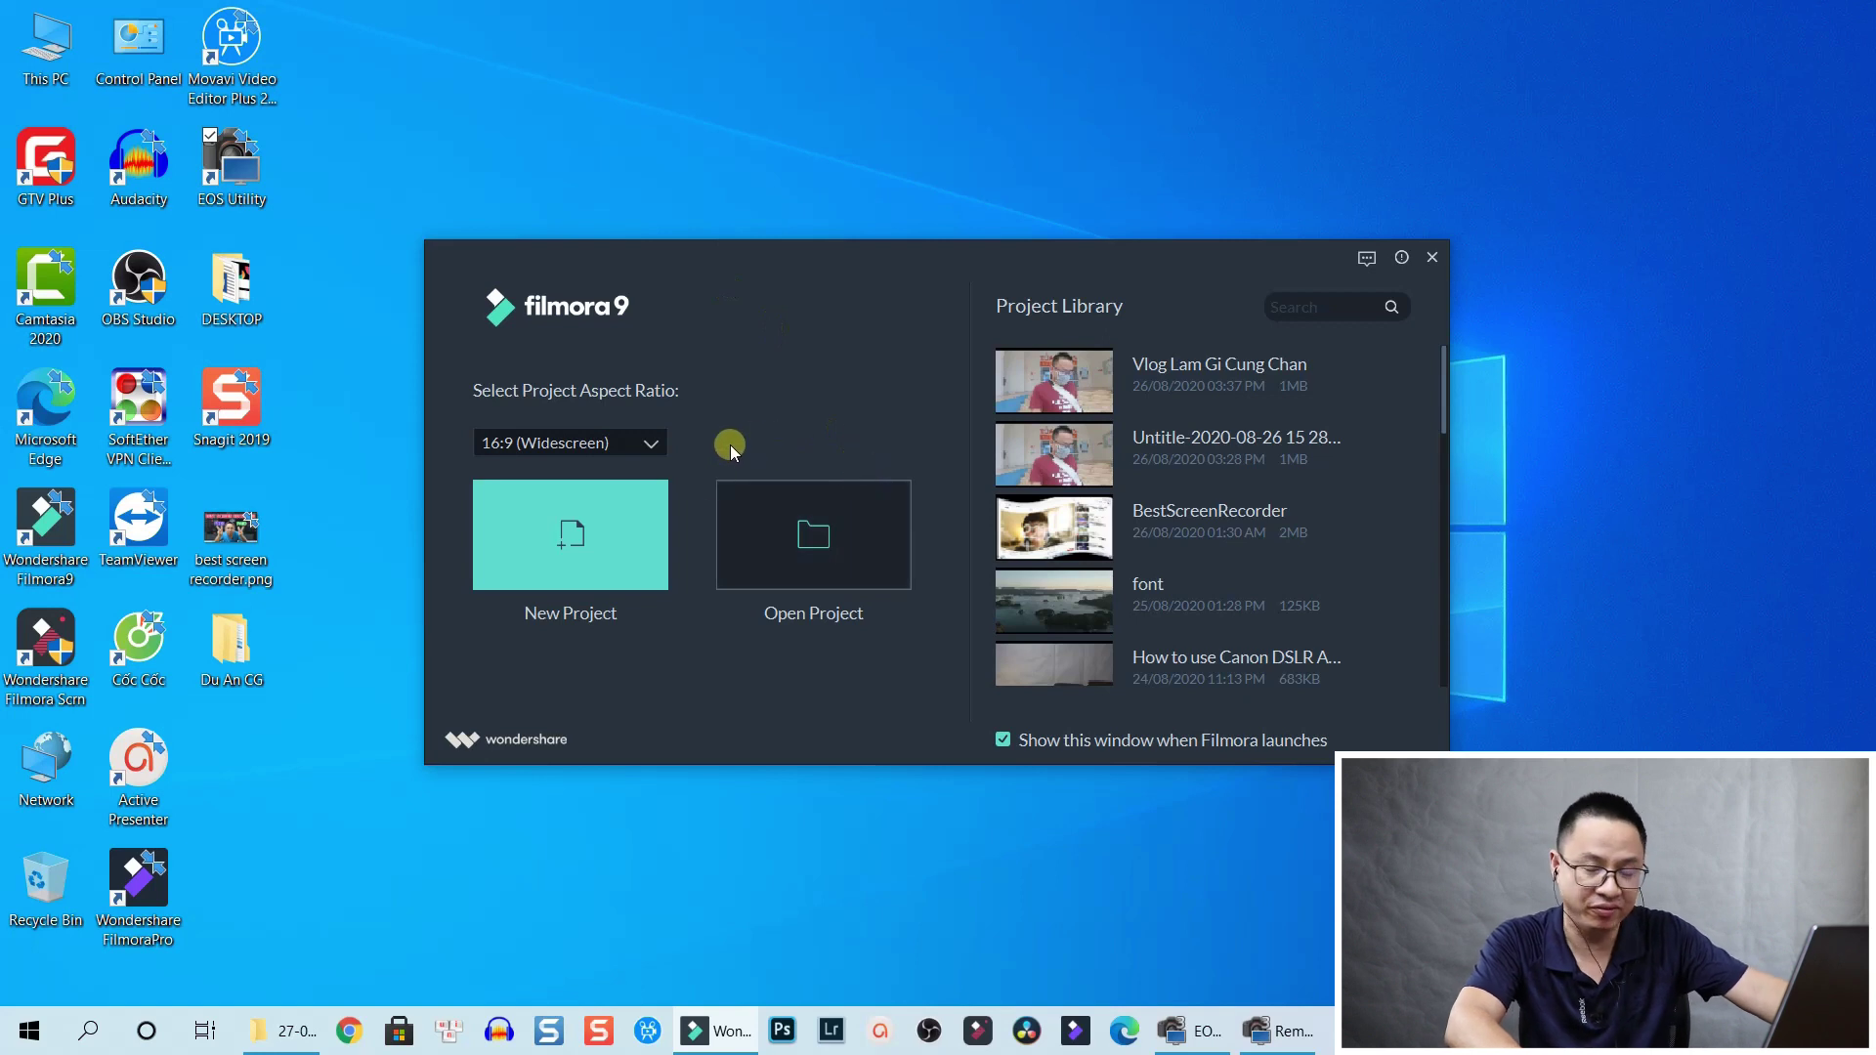
Create a new Filmora project with the 16:9 (Widescreen) aspect ratio.
click(630, 446)
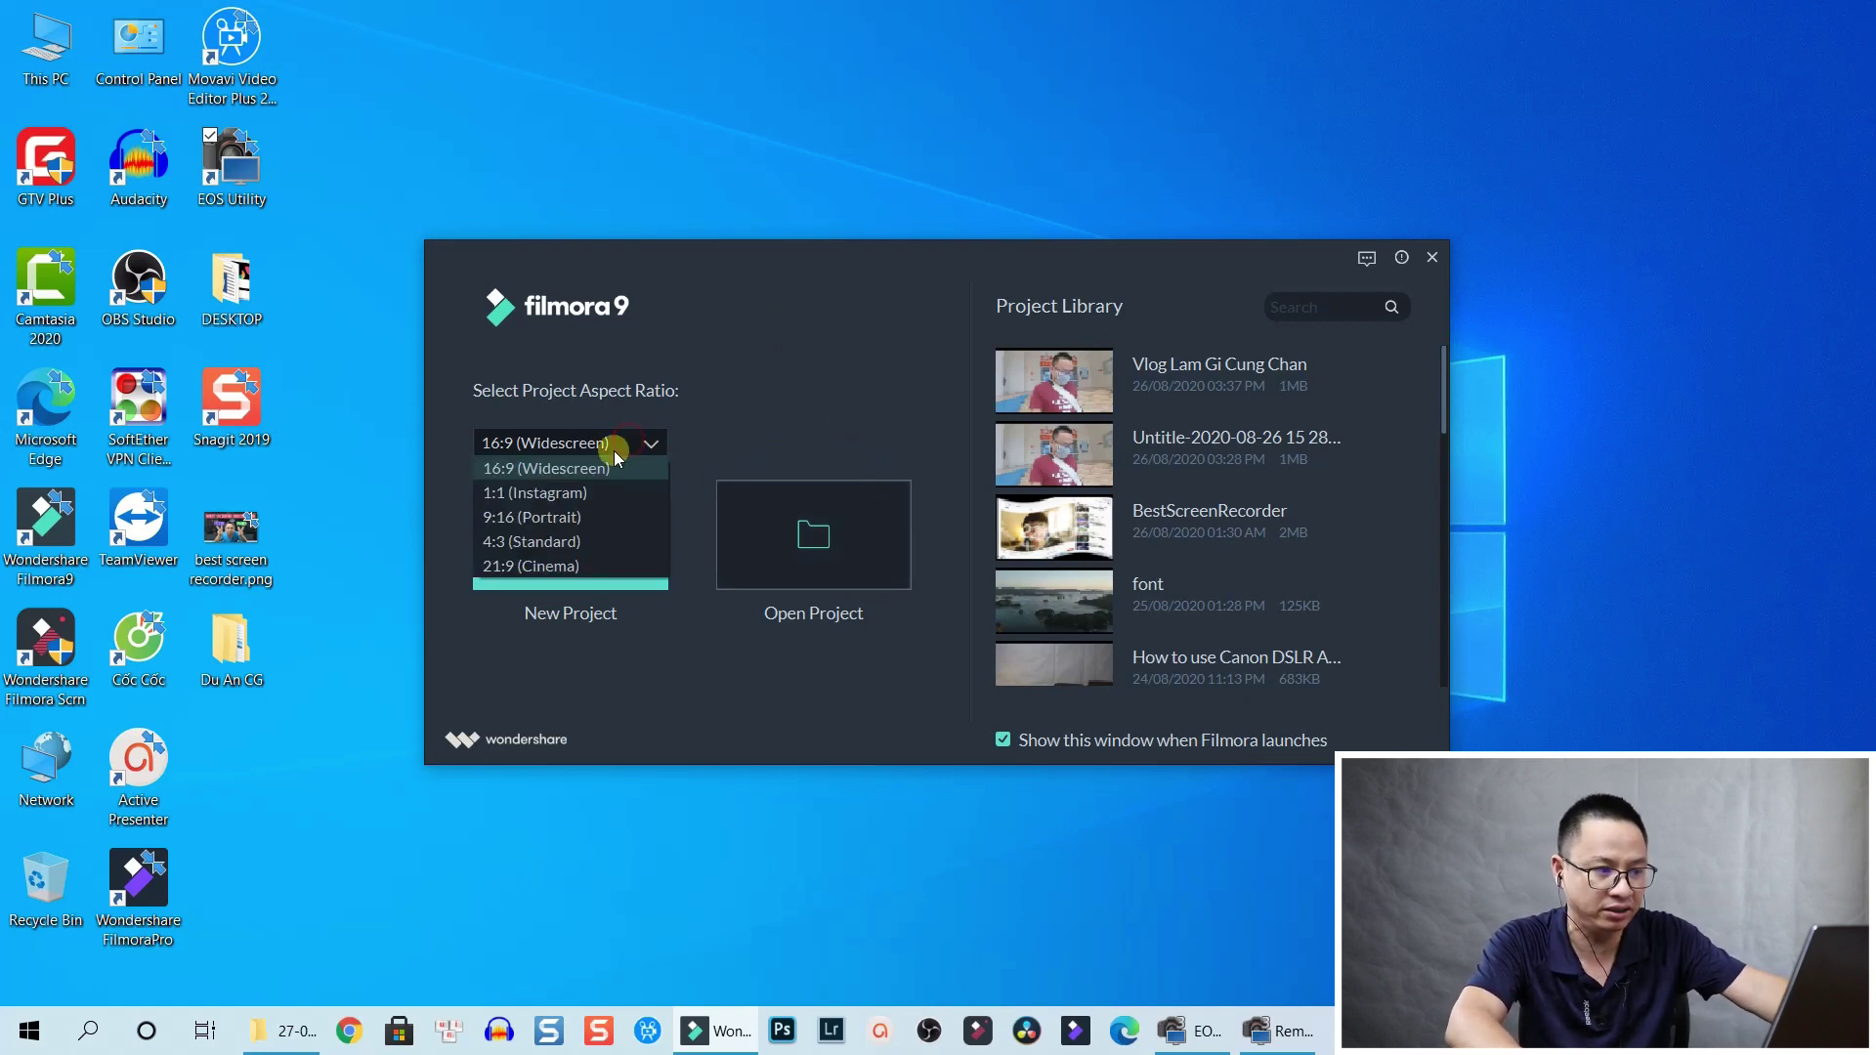
click(545, 472)
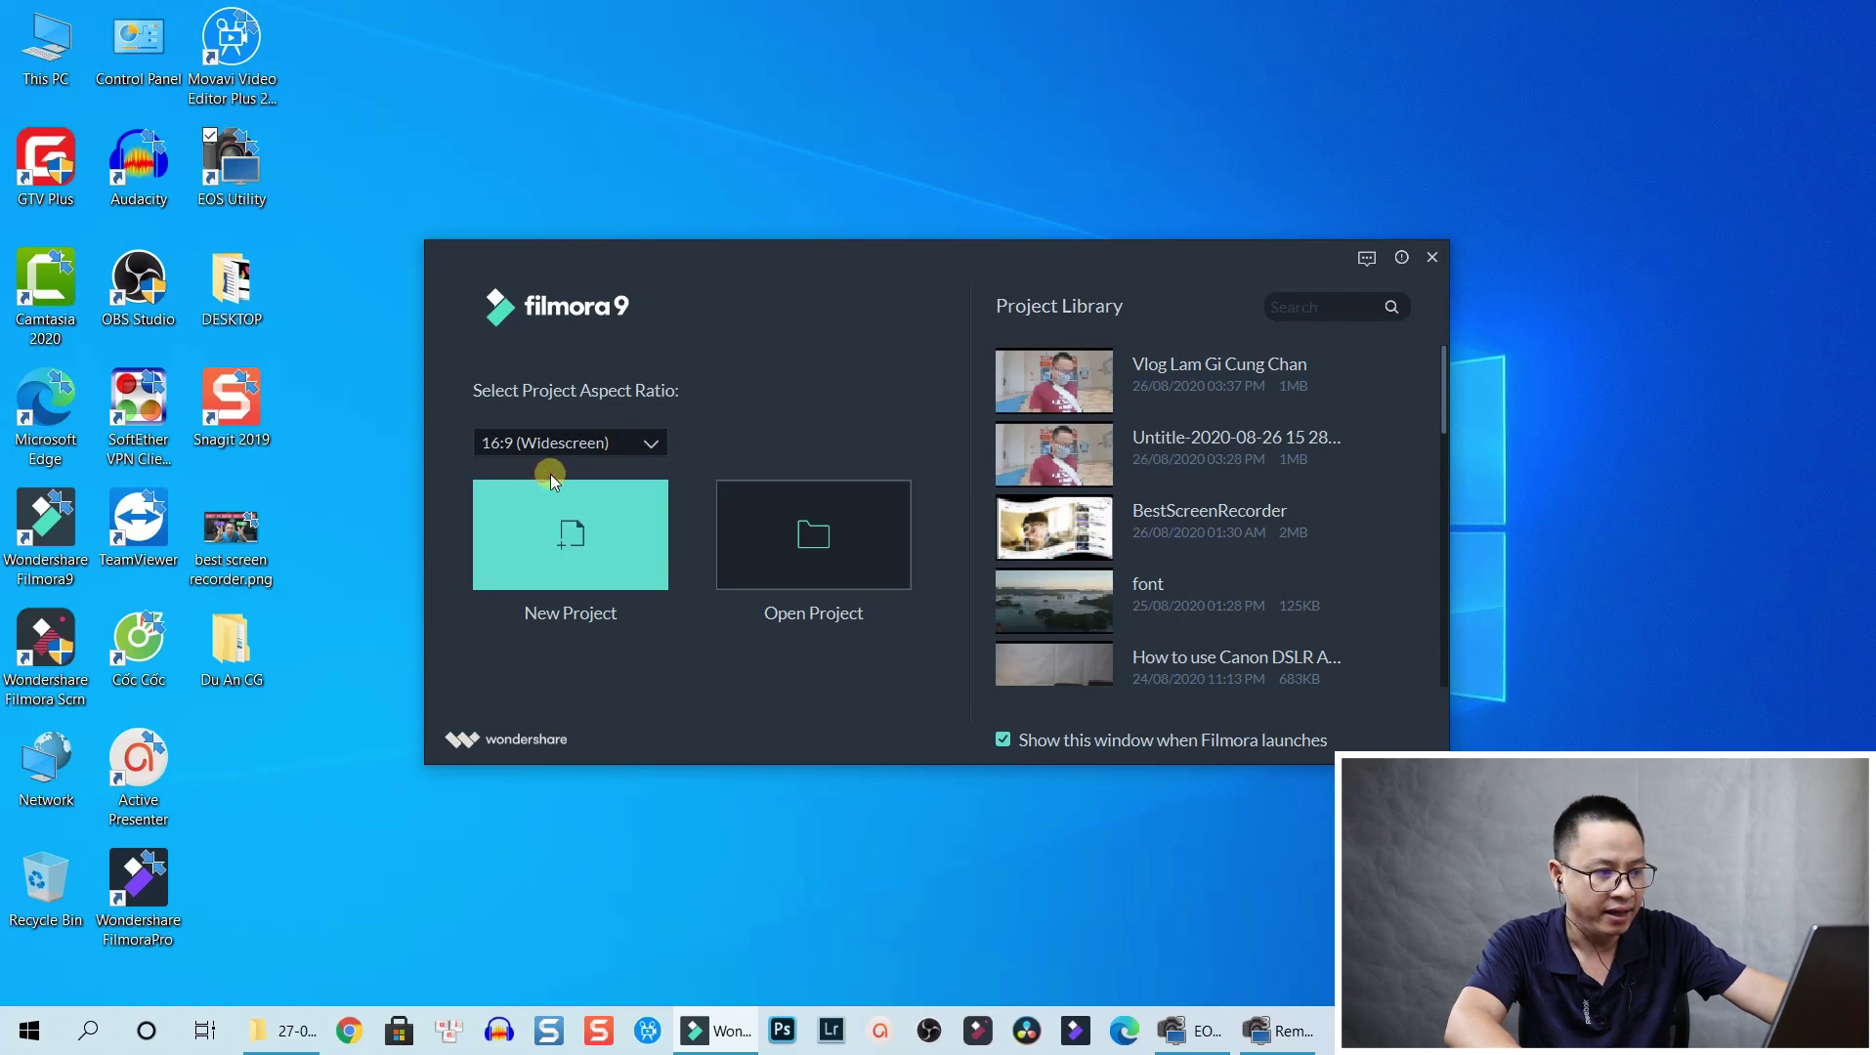
click(572, 545)
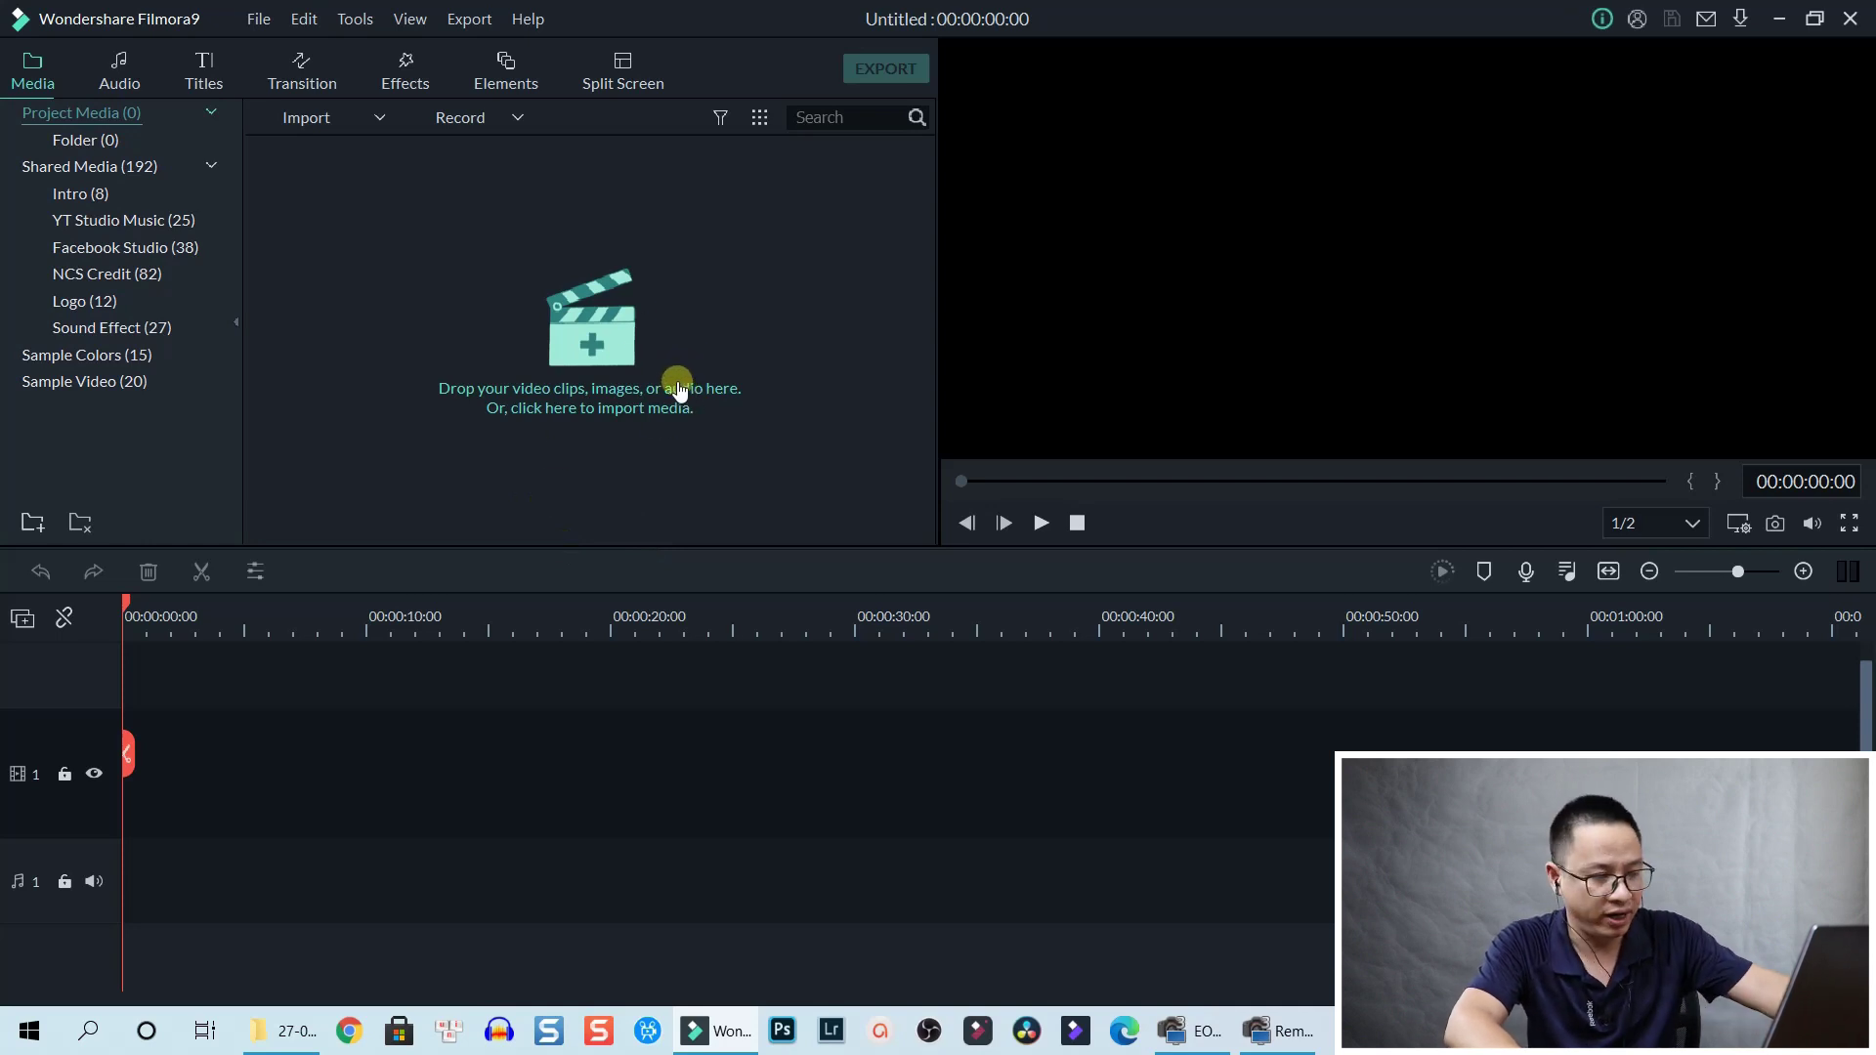
Import MVI_8785.MP4 from the 27-08-2020 Super Speed Effect folder into the project media.
click(298, 1028)
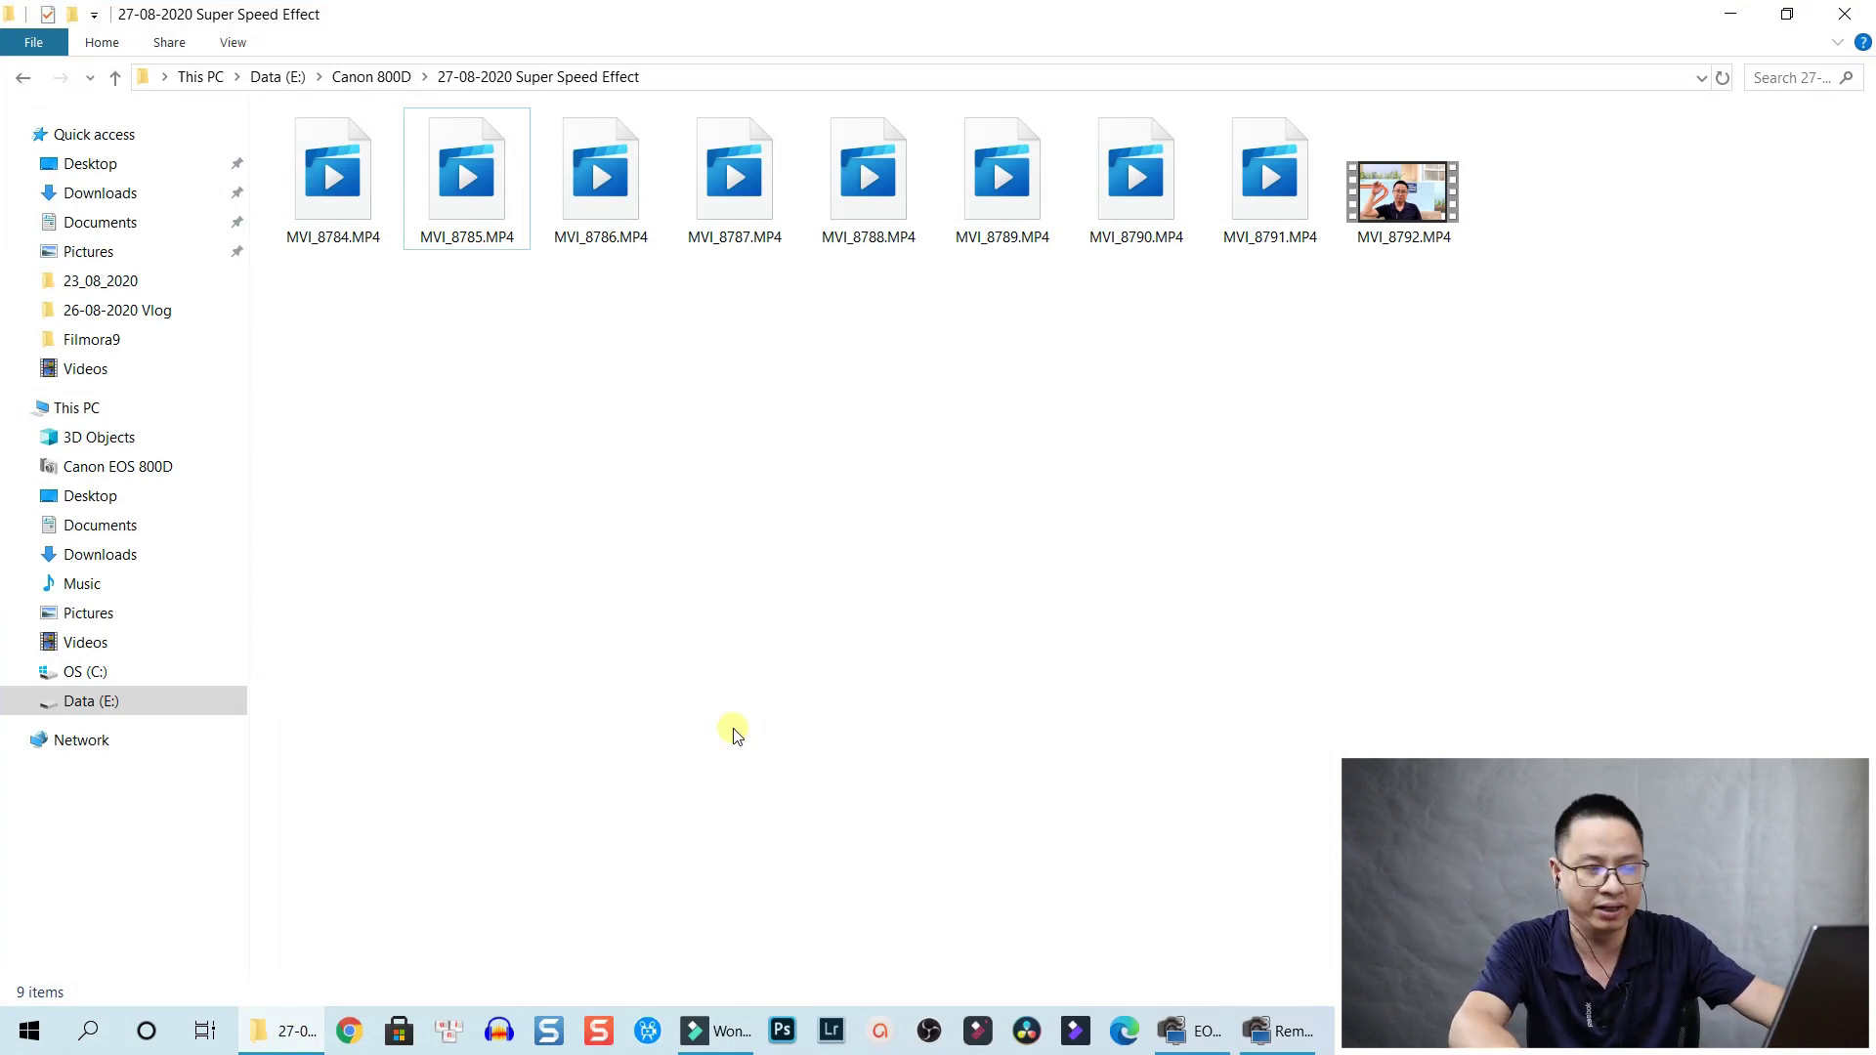
click(469, 169)
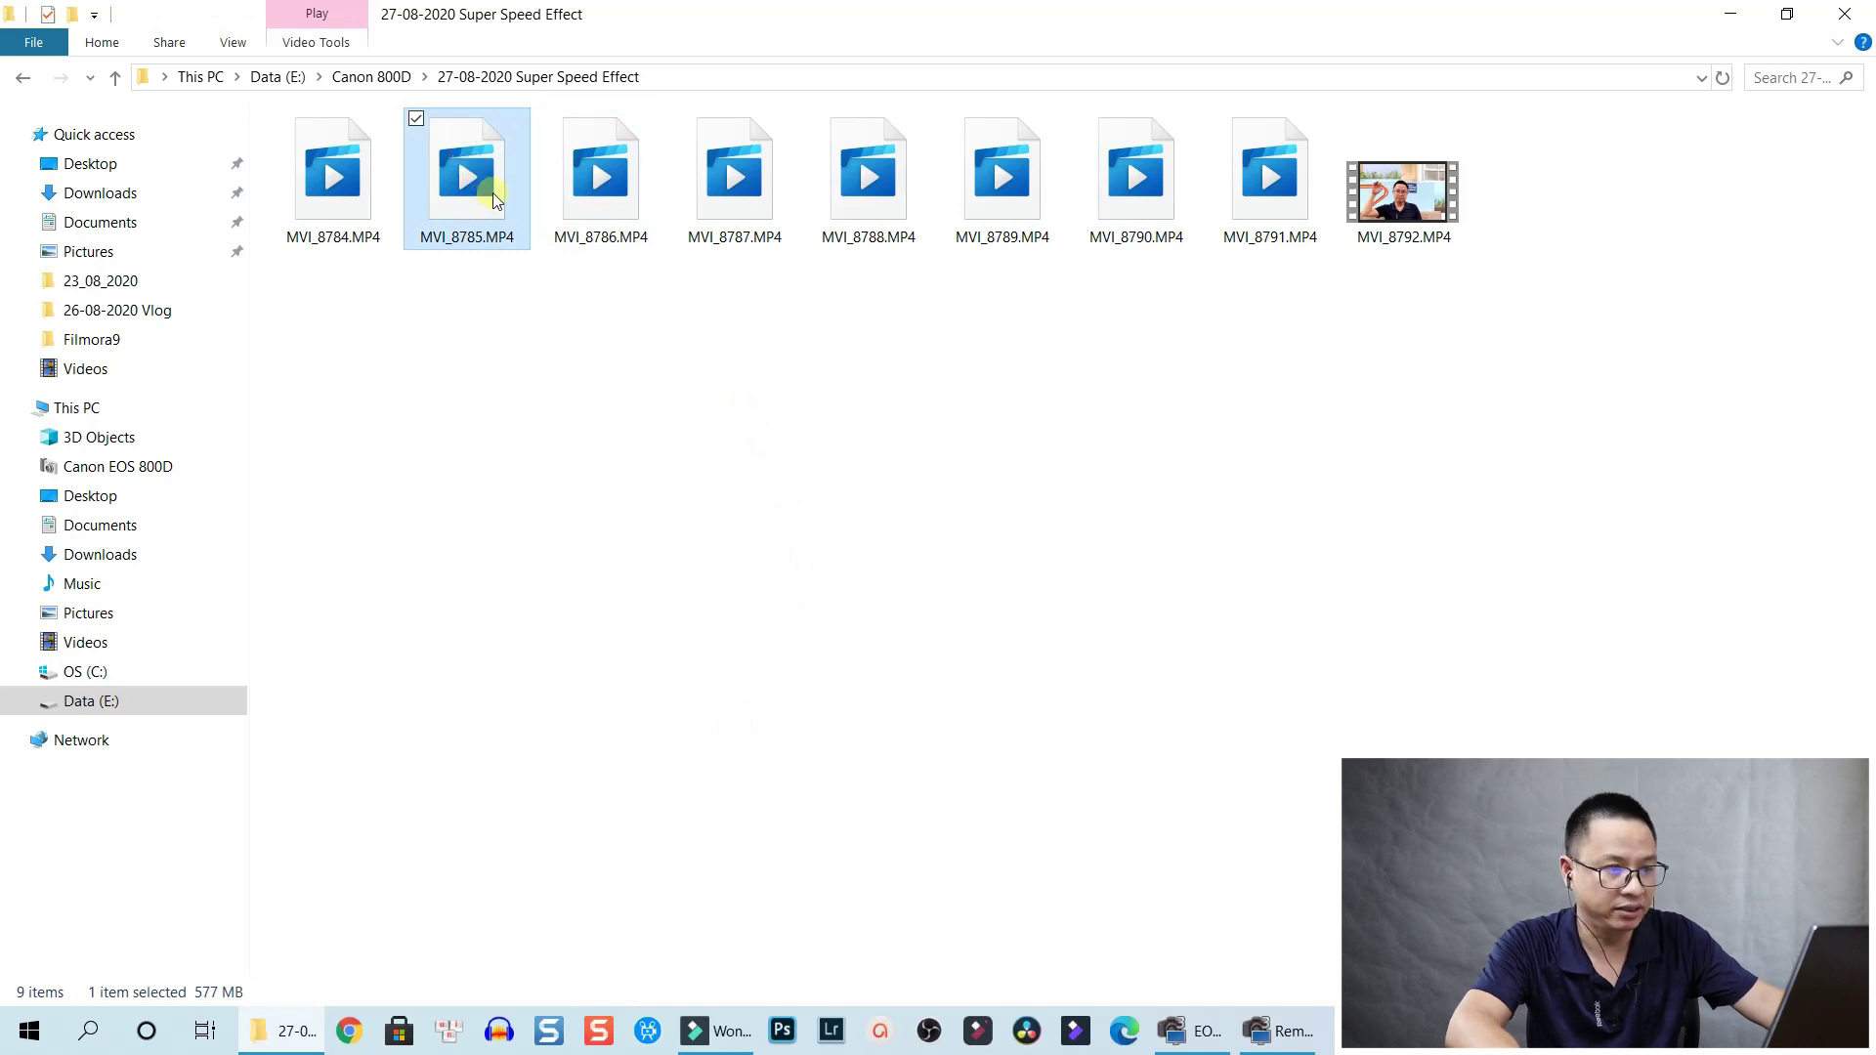
drag(473, 186, 549, 368)
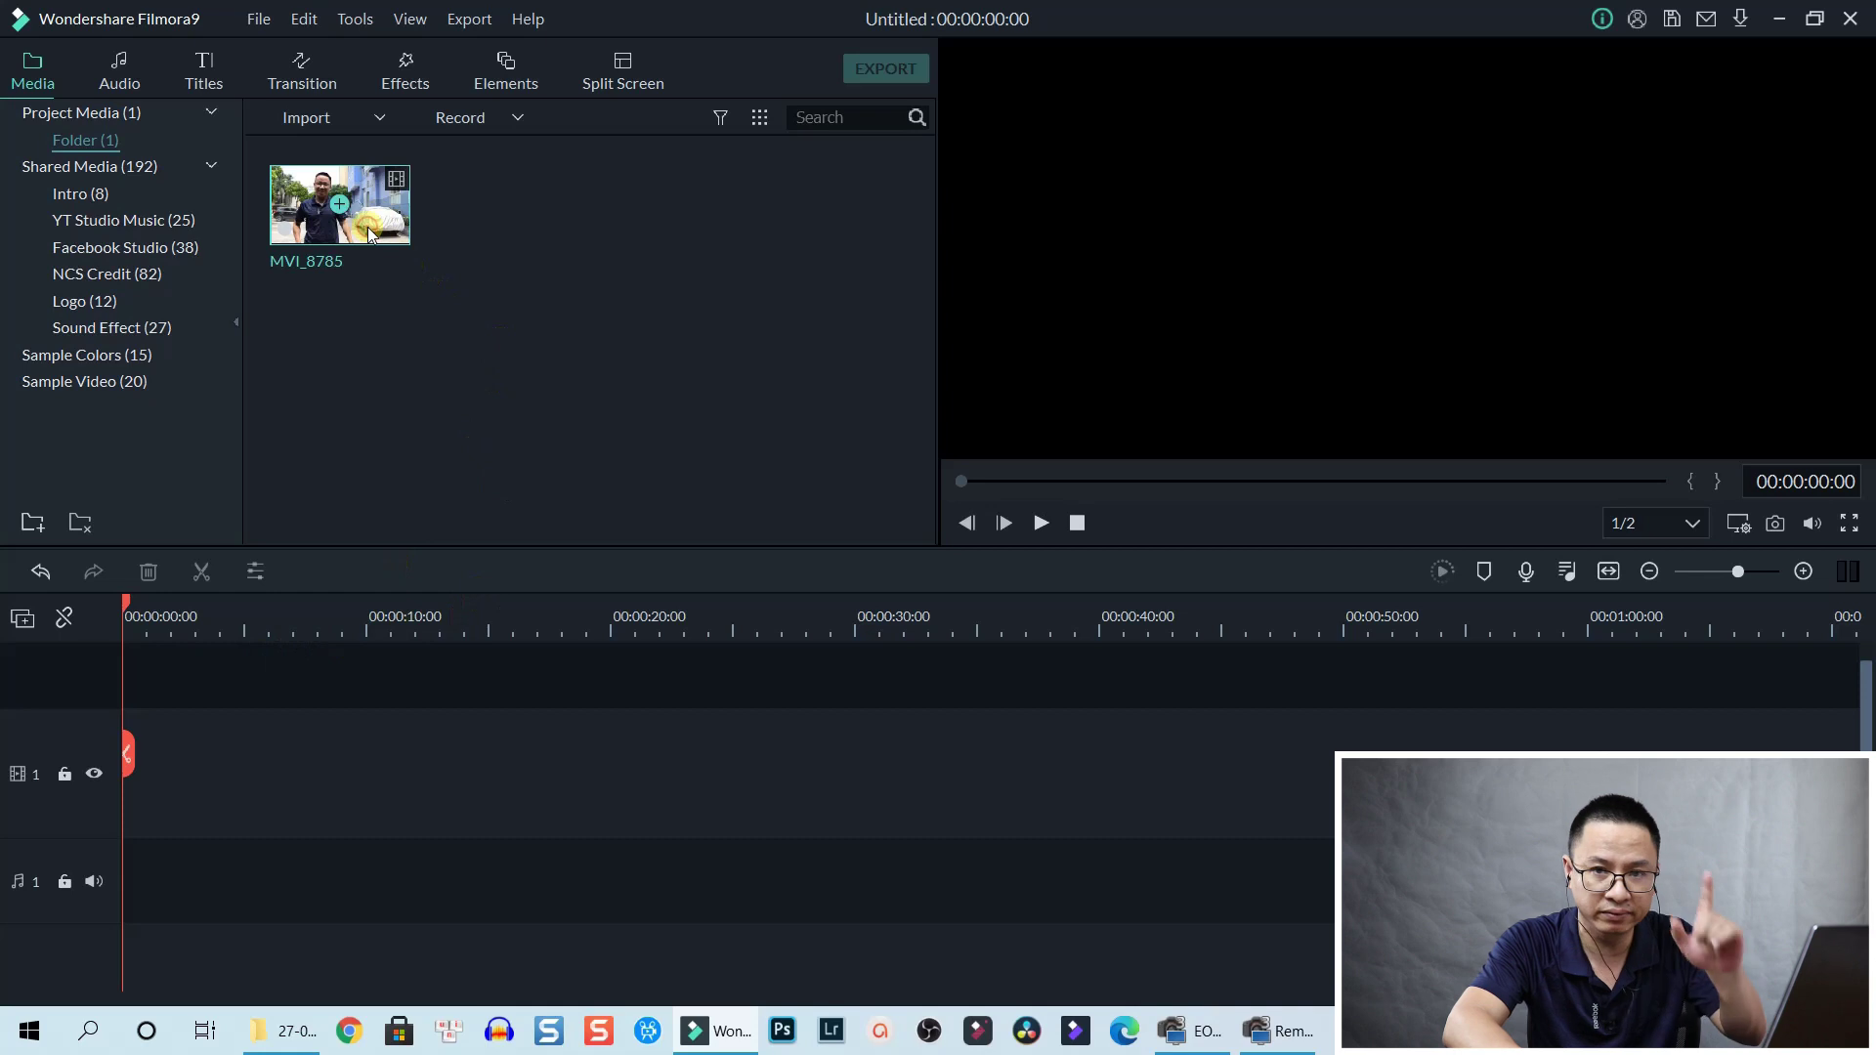
Preview the MVI_8785 source clip and mark its in point at 00:01:10:06 and out point at 00:01:55:08.
click(527, 265)
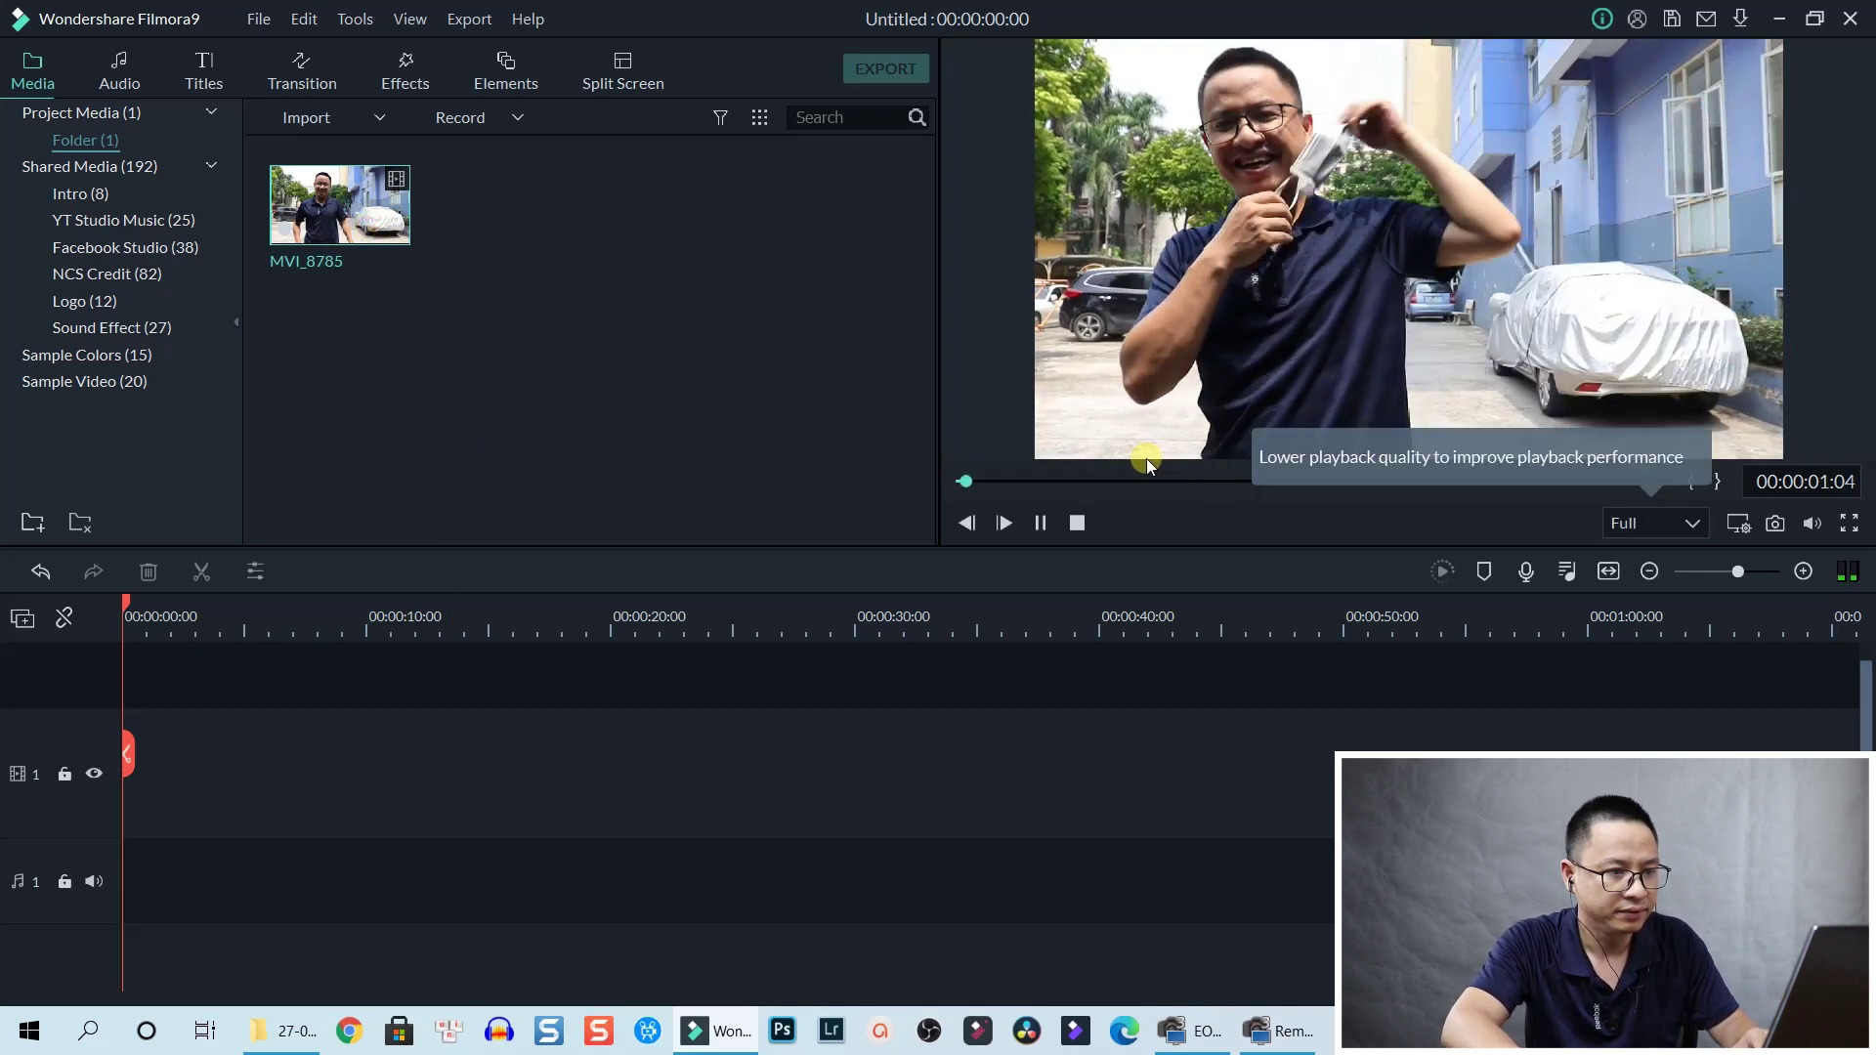
click(1400, 374)
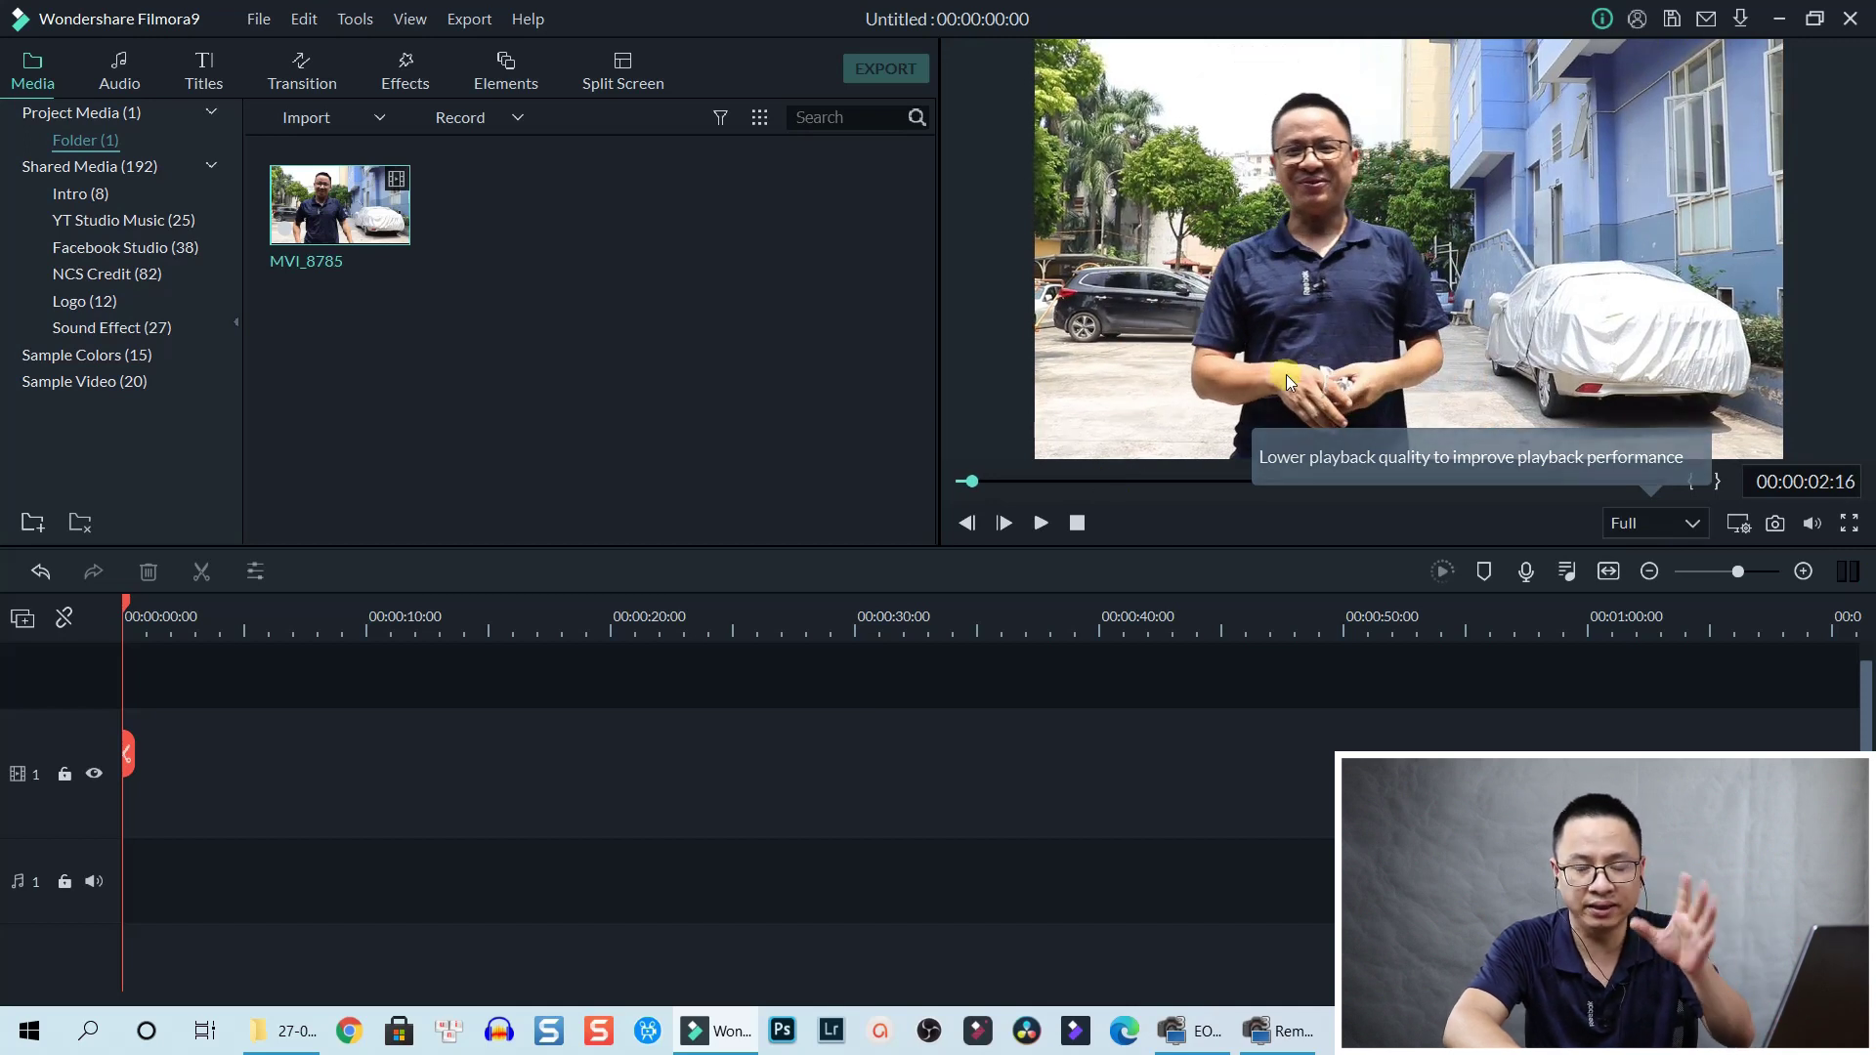
click(1105, 481)
drag(1142, 477, 1259, 482)
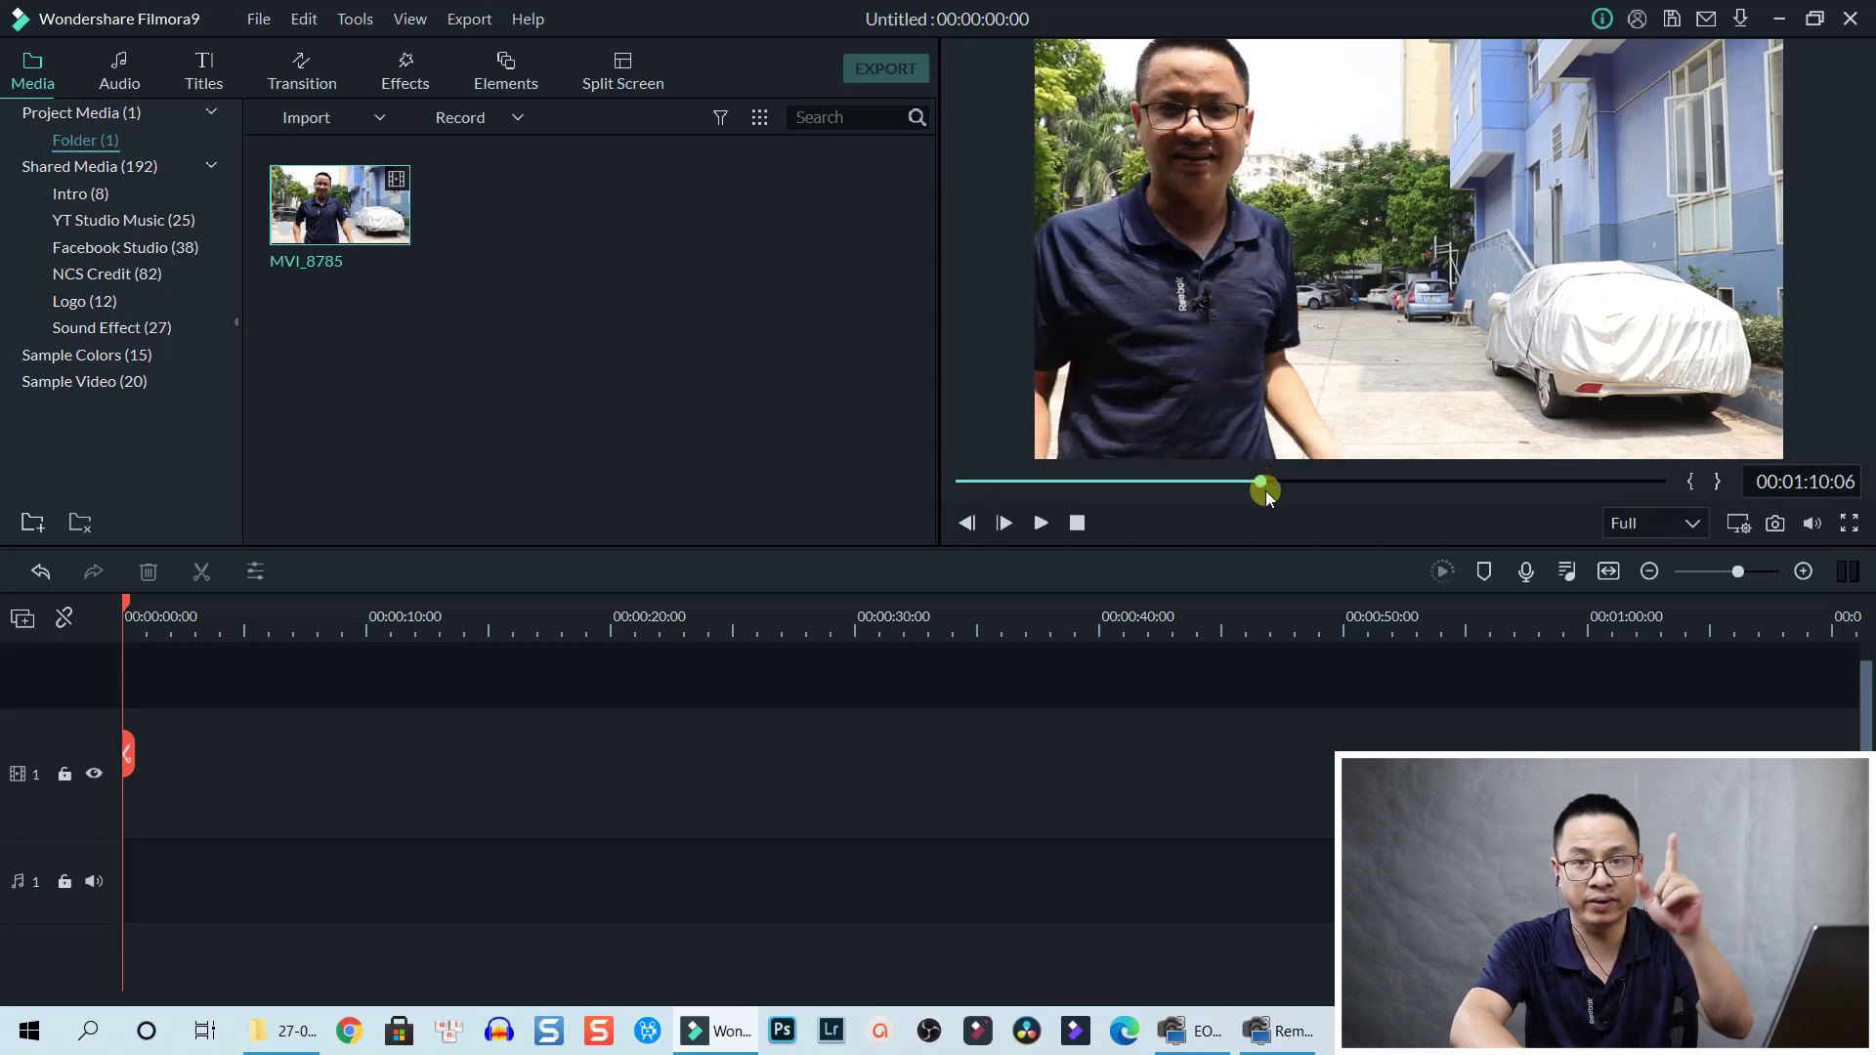
key(i)
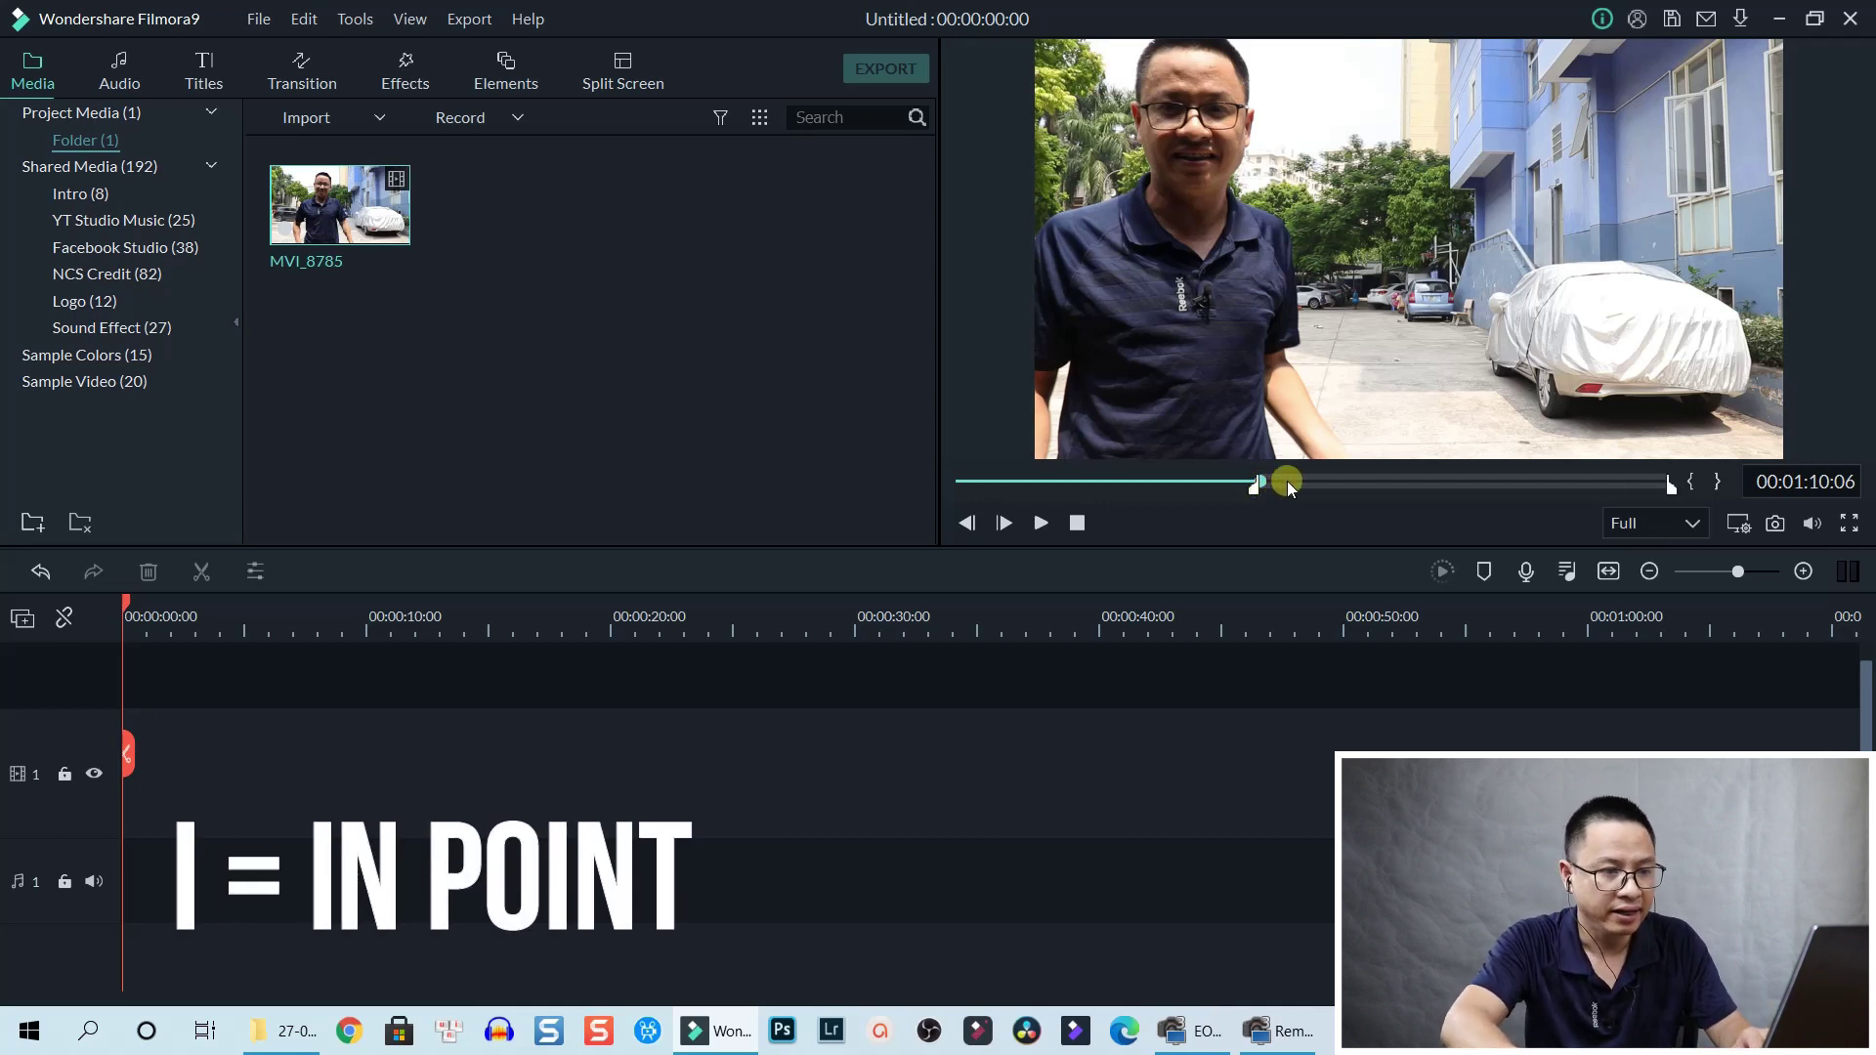
drag(1504, 472, 1452, 486)
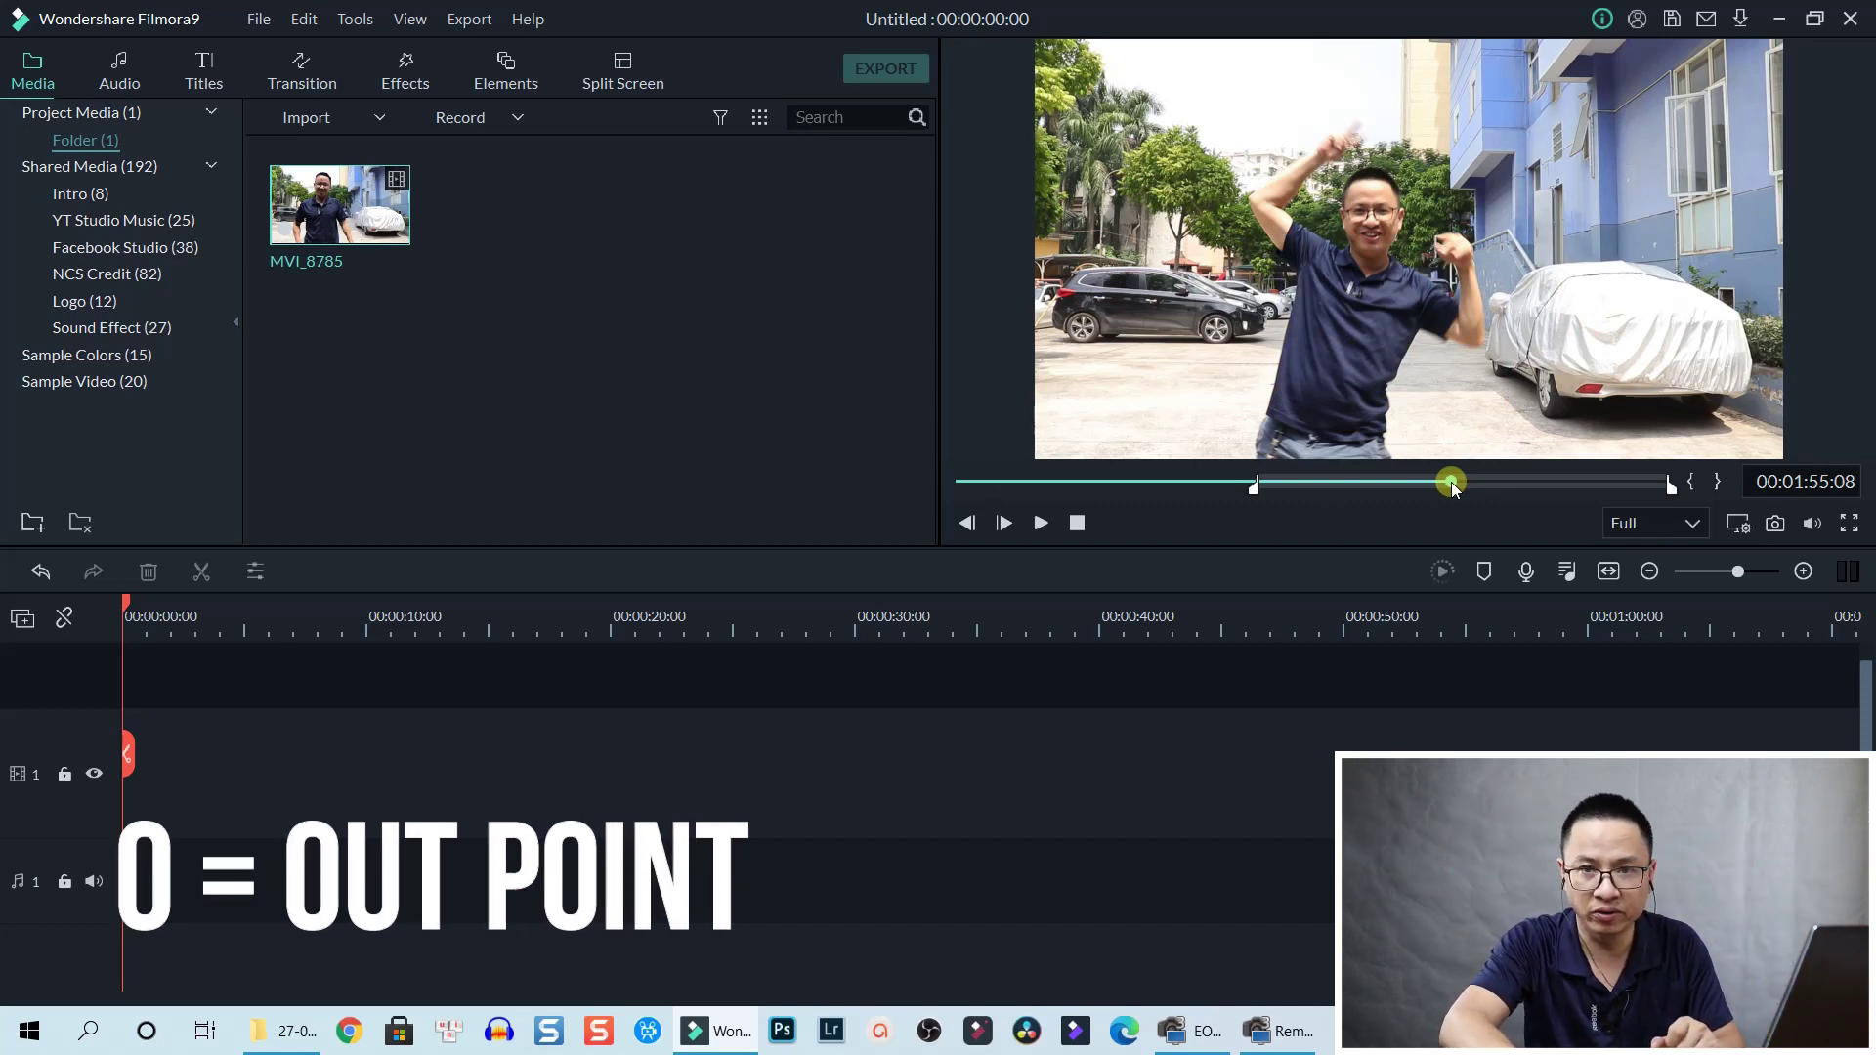
key(o)
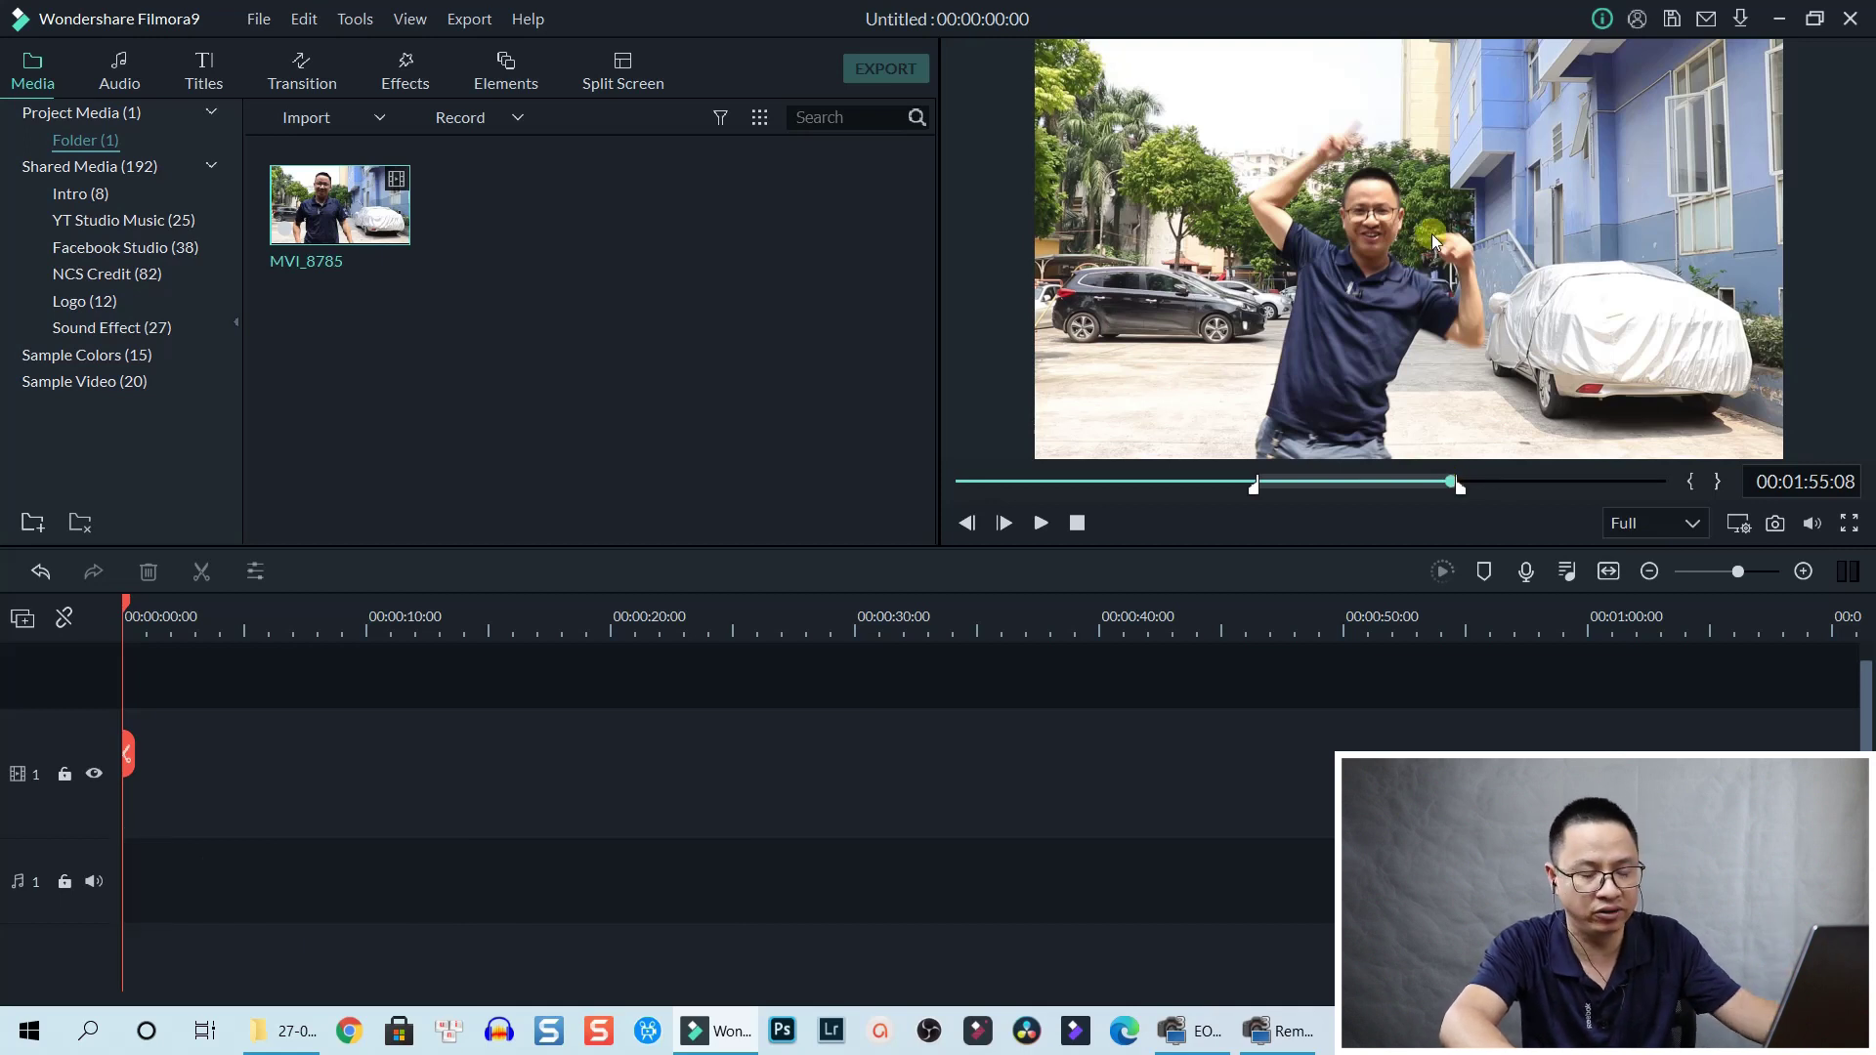
Place the marked part of MVI_8785 on video track 1, matching the project to 1920 x 1080 24fps, and mute its audio.
drag(376, 659, 354, 847)
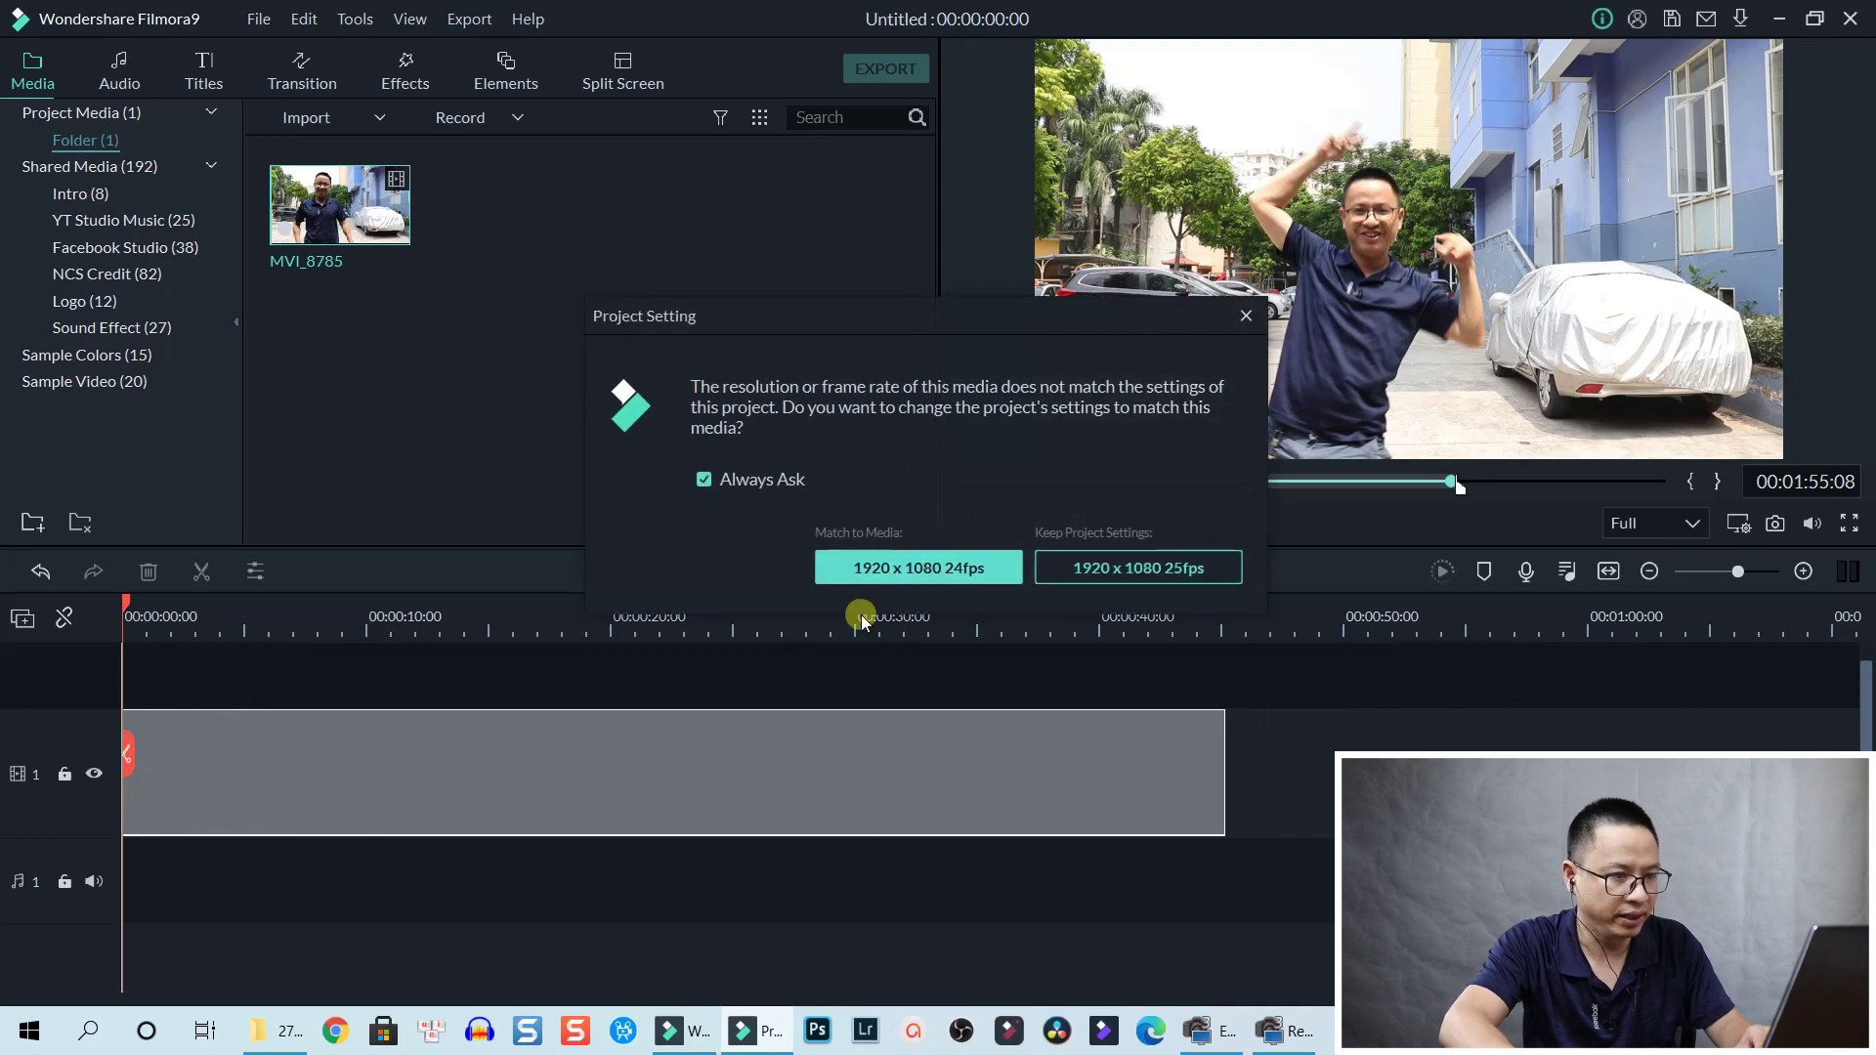
click(926, 572)
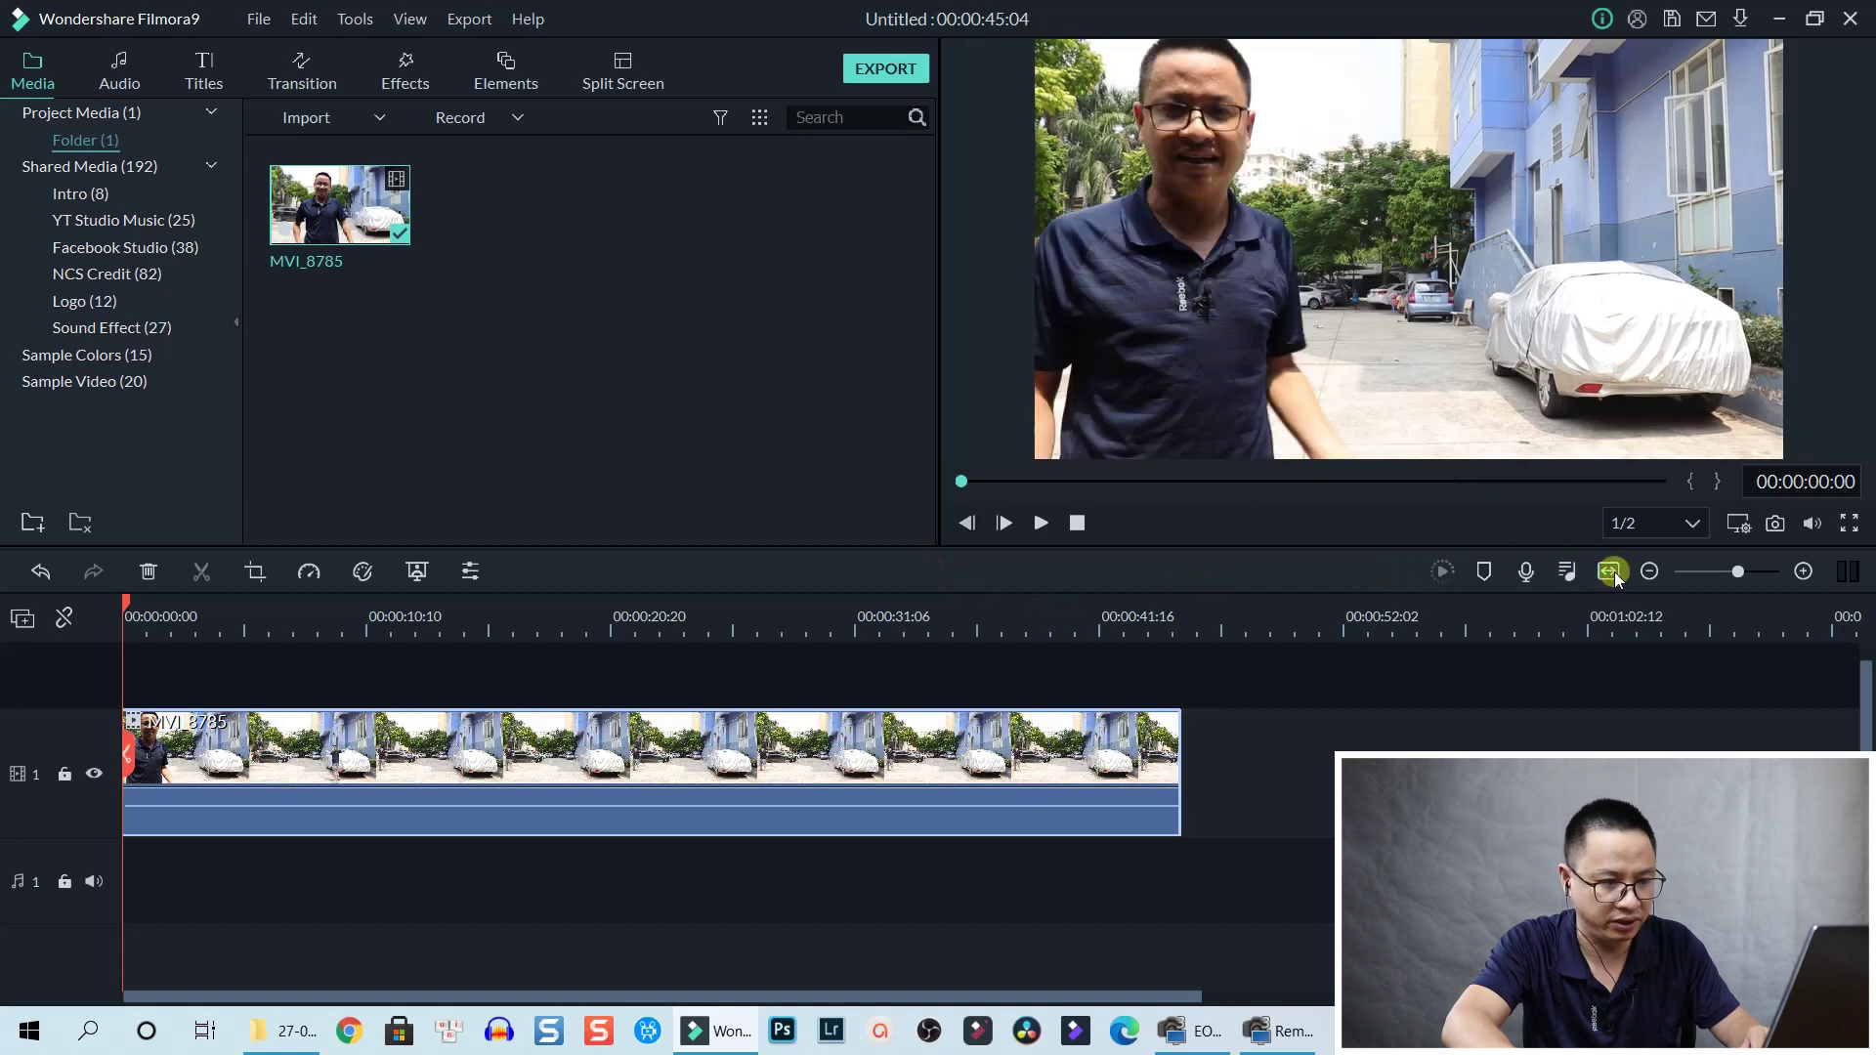
click(1610, 571)
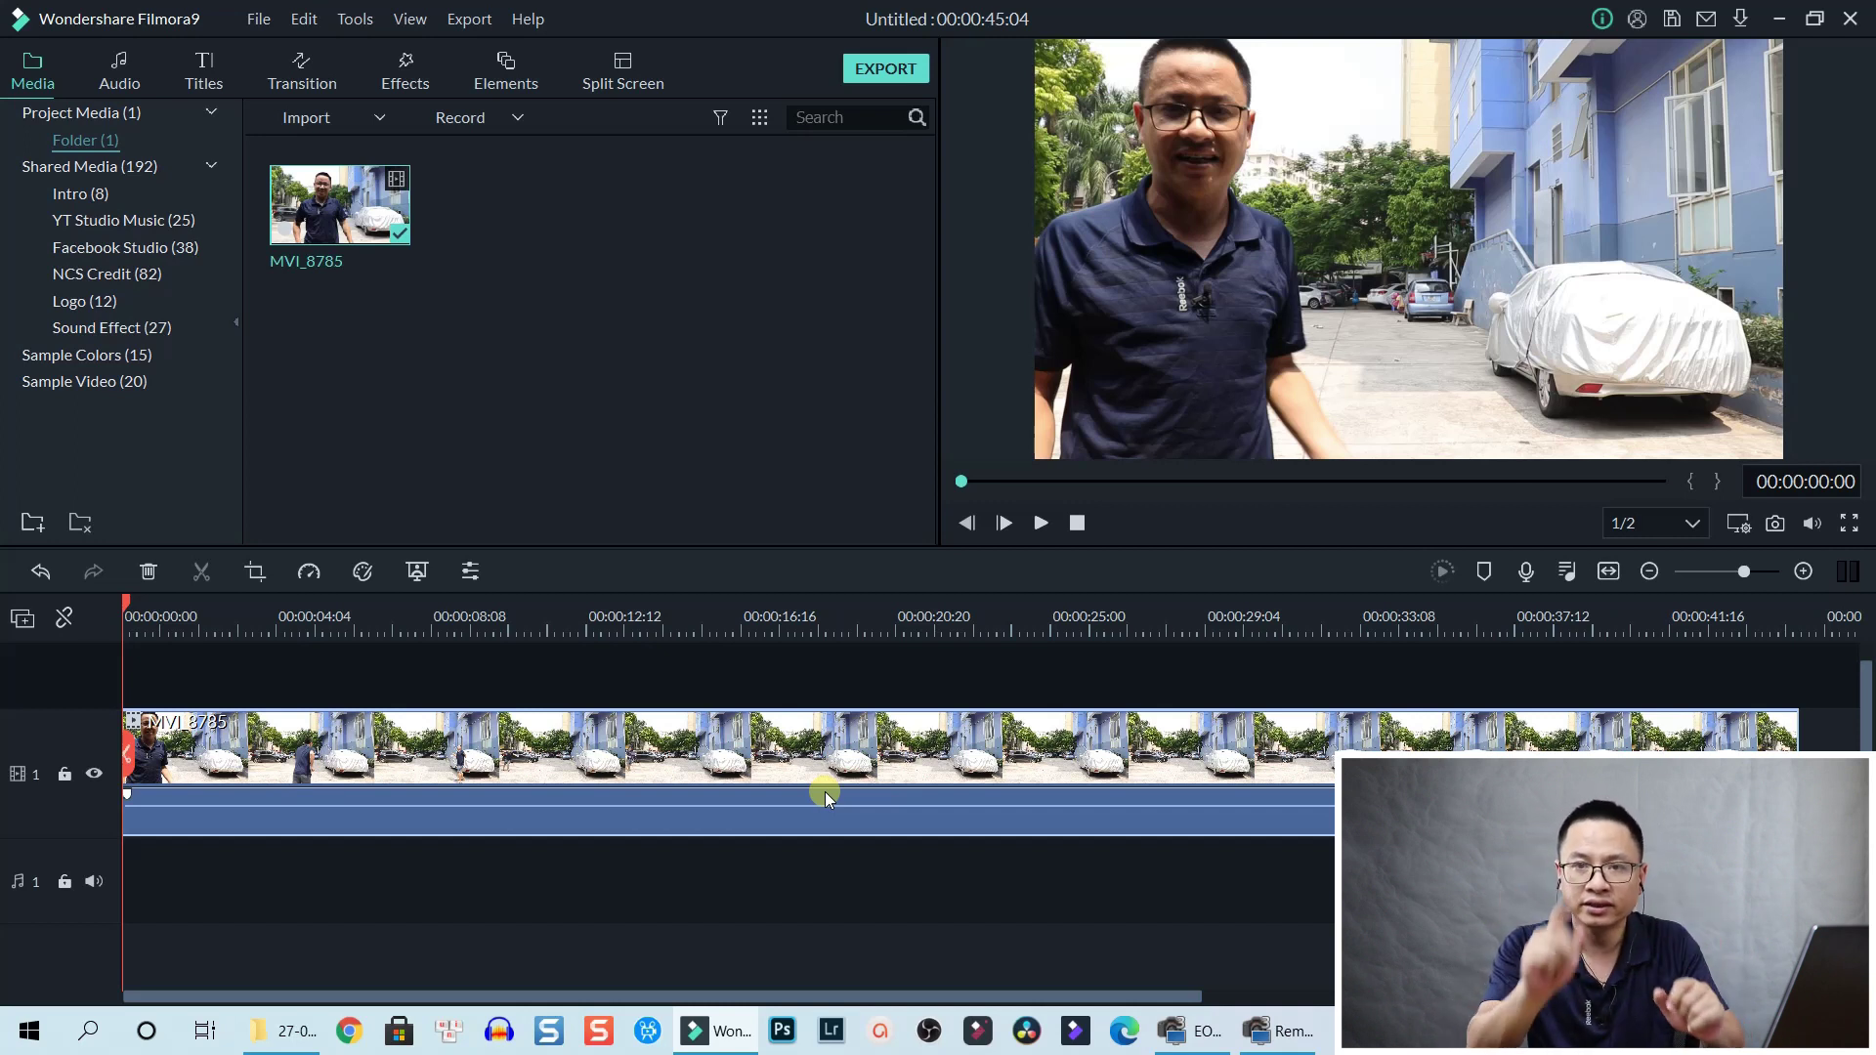
right_click(788, 756)
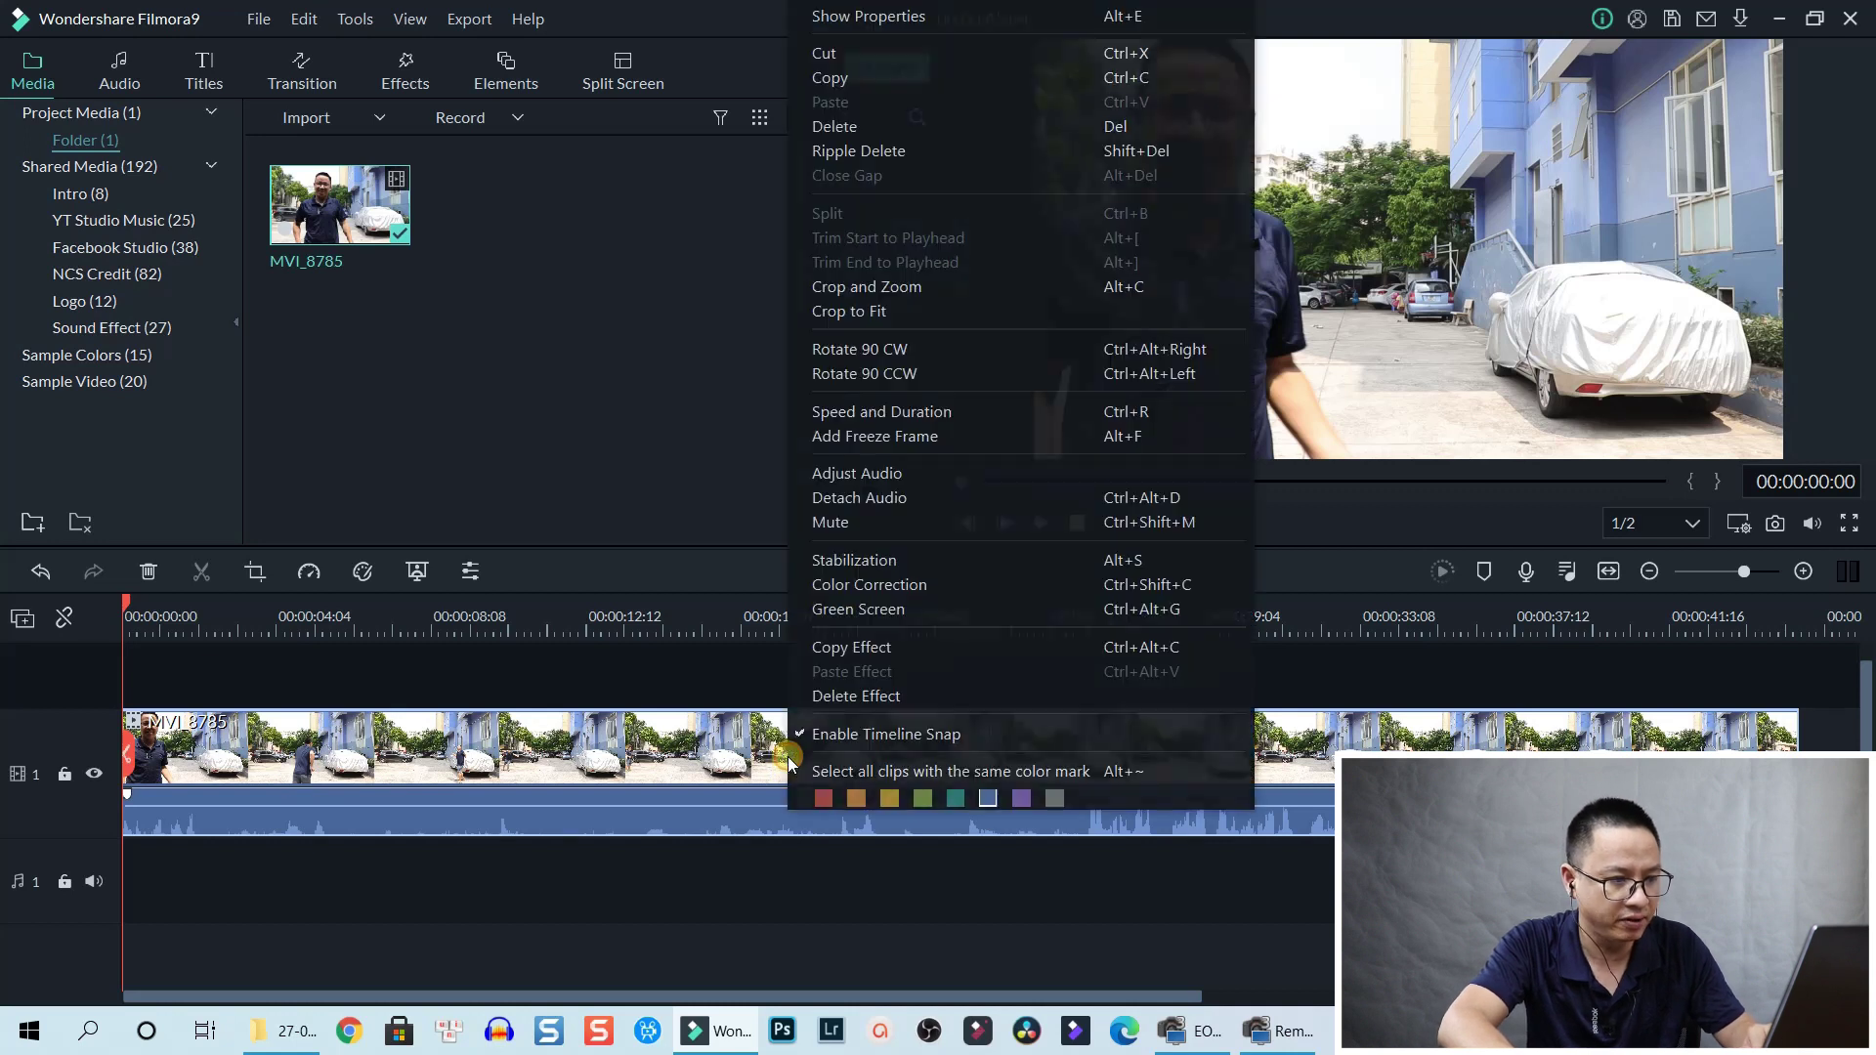
click(852, 522)
Split the MVI_8785 clip on the timeline at 00:00:02:05 and again at 00:00:04:19.
key(space)
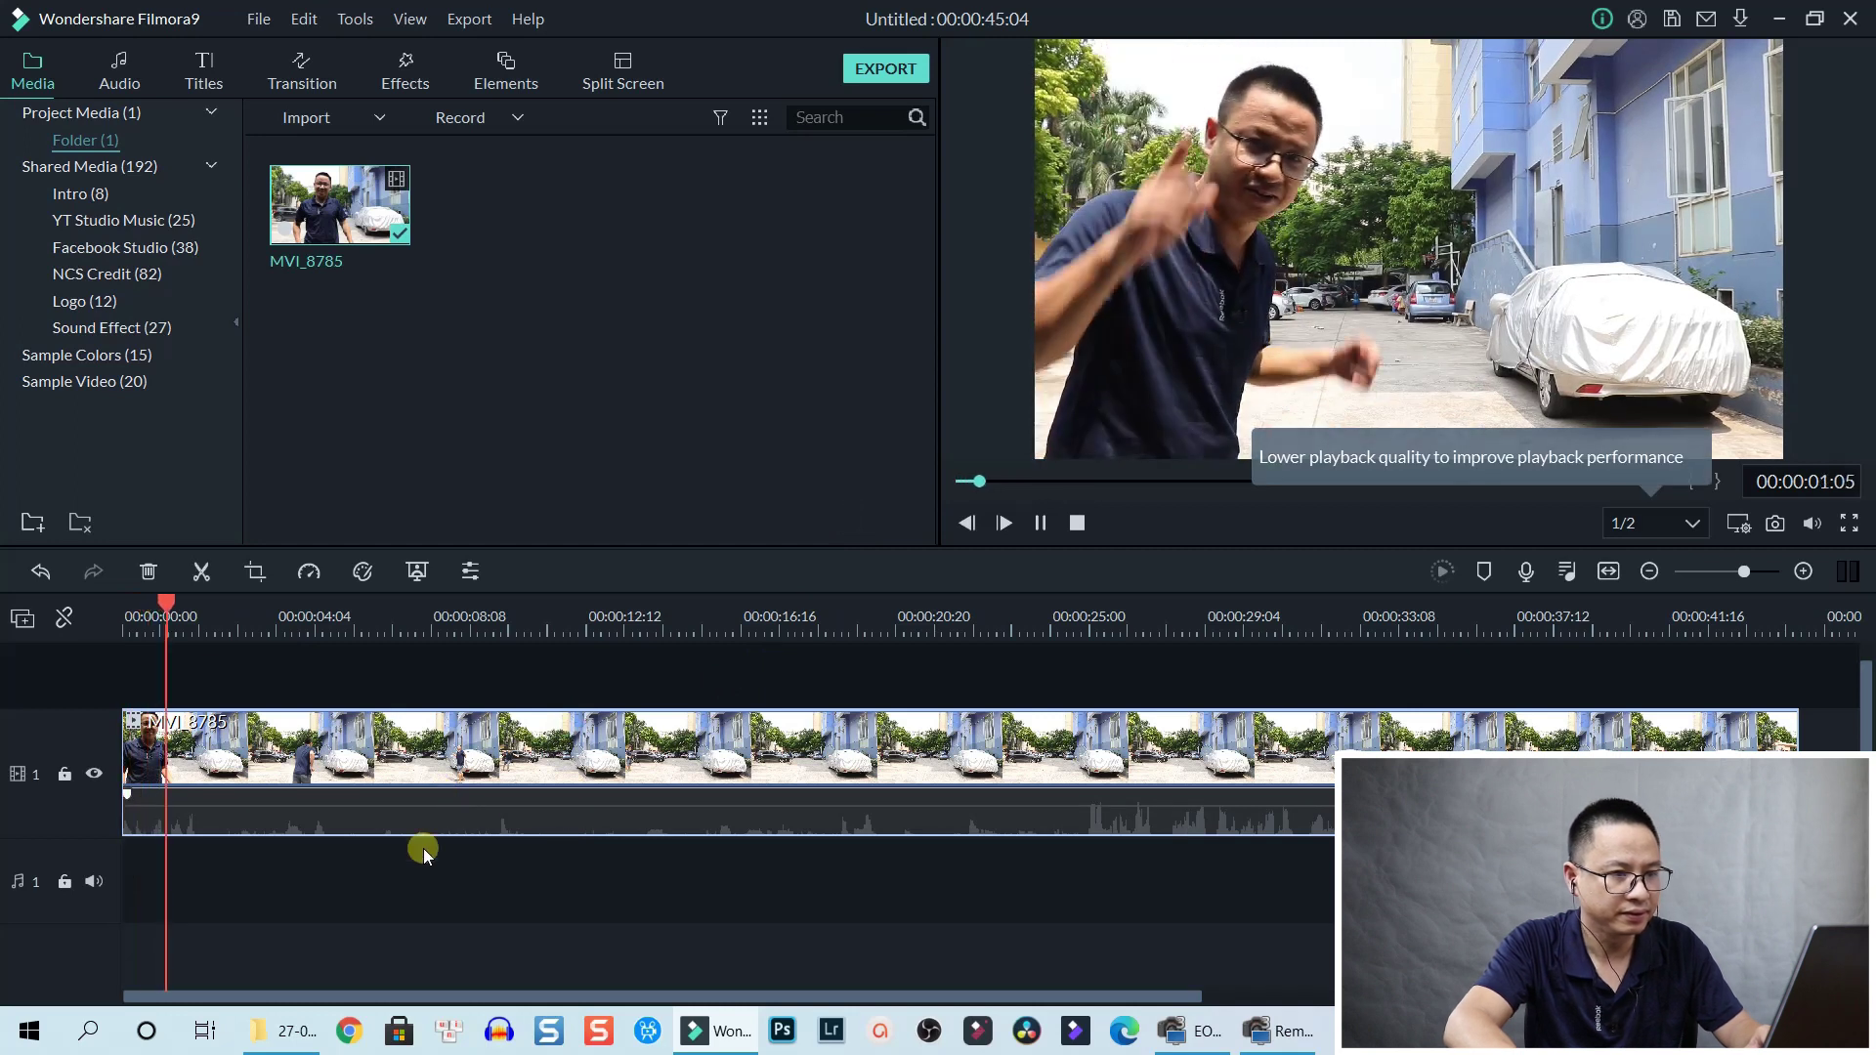
key(space)
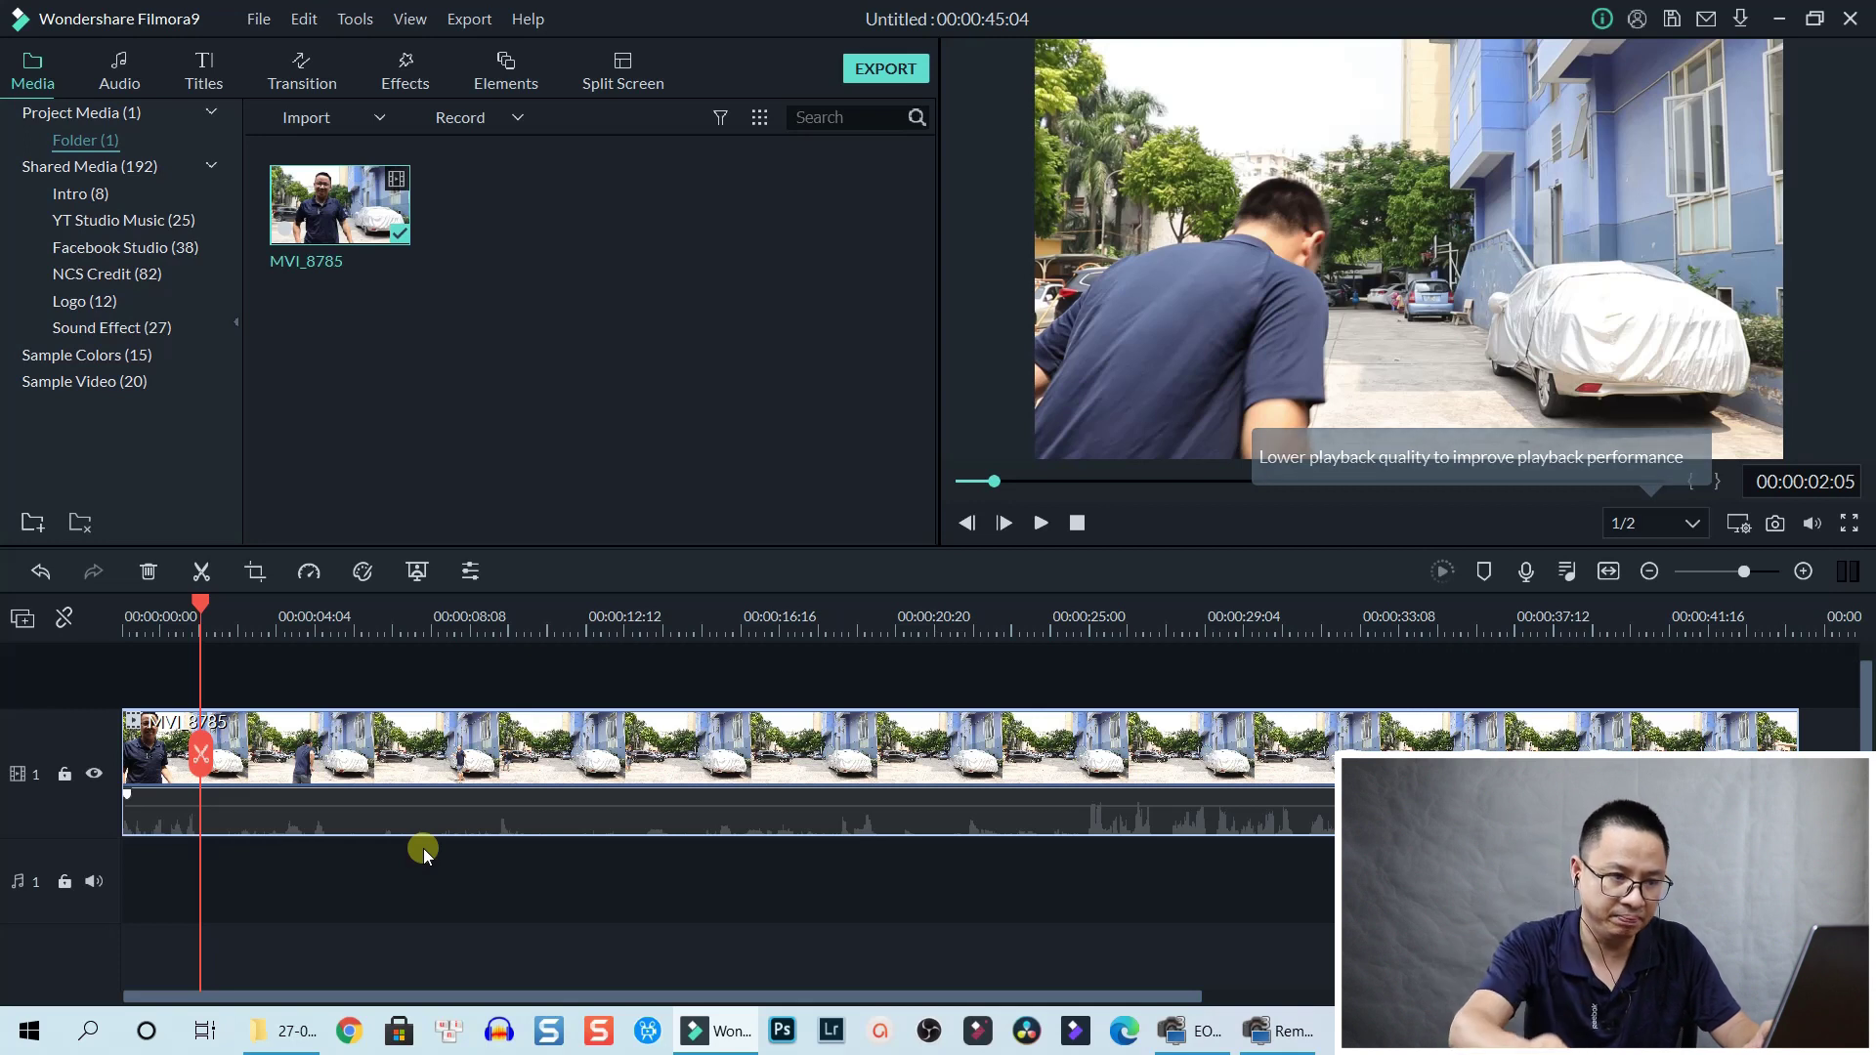
click(201, 757)
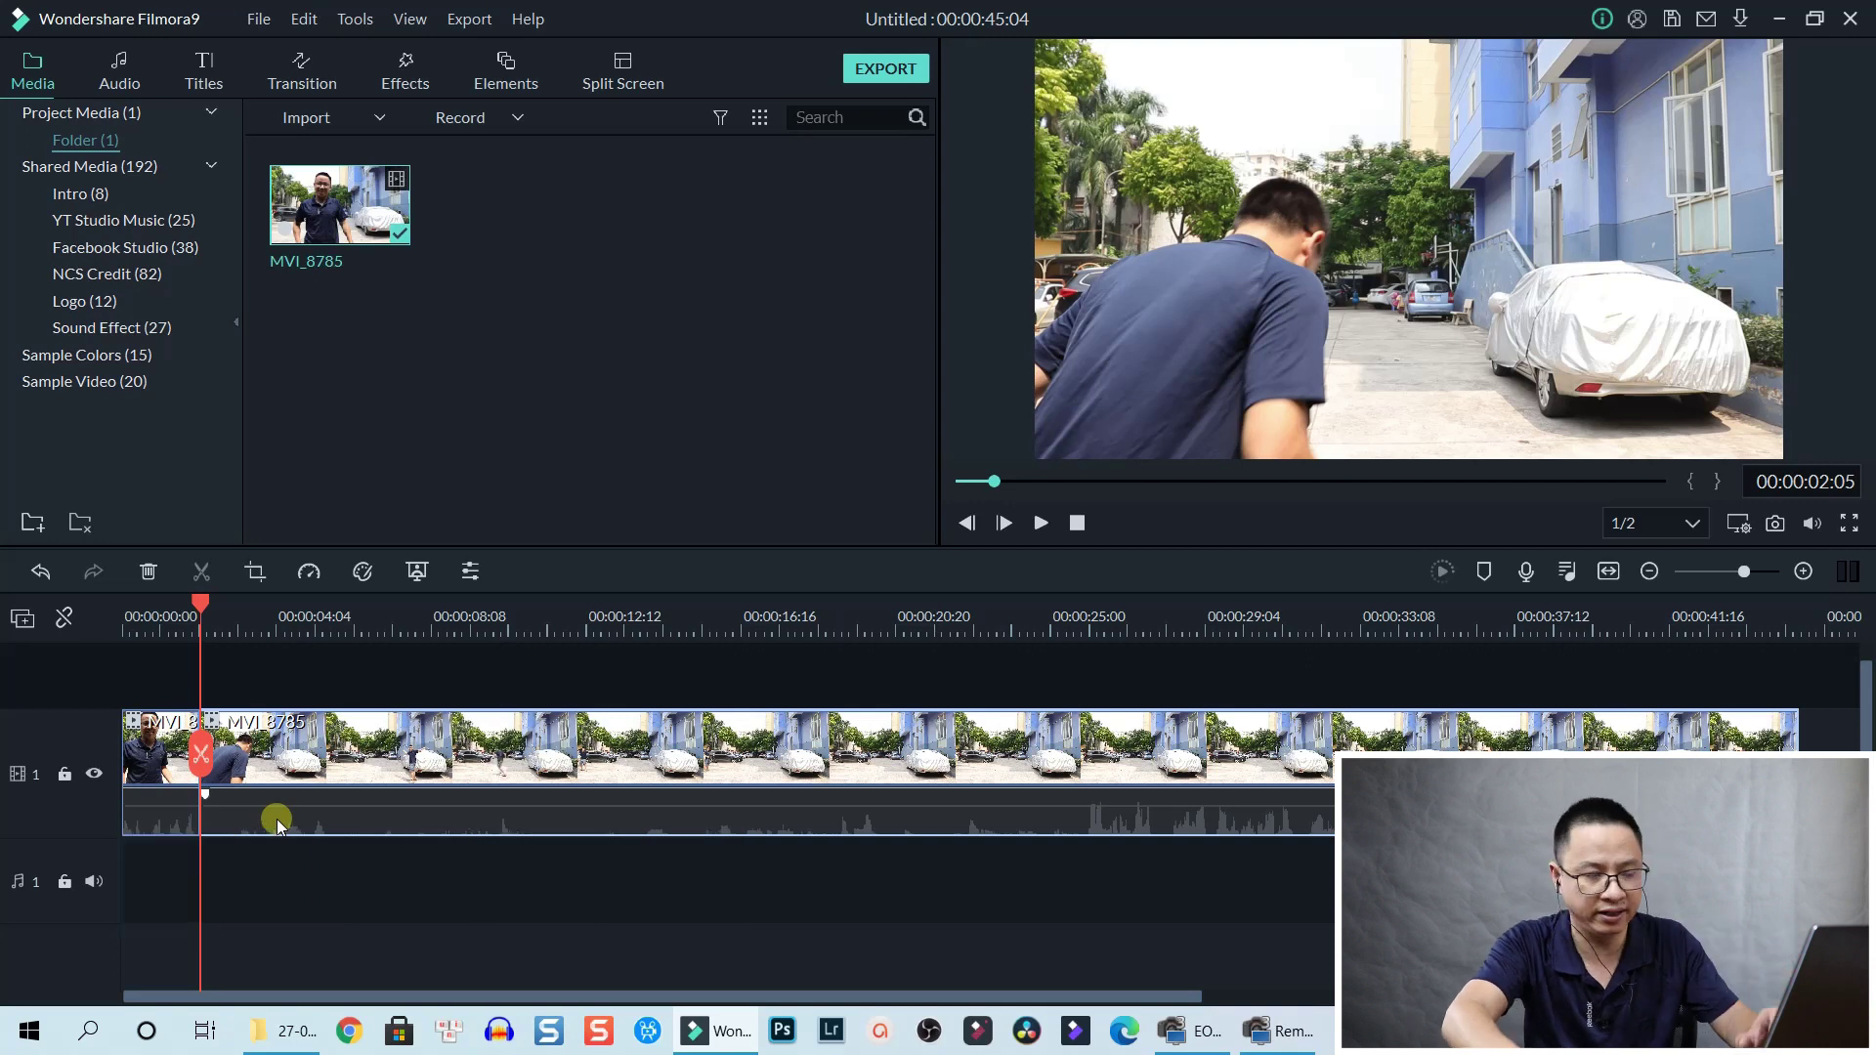
key(space)
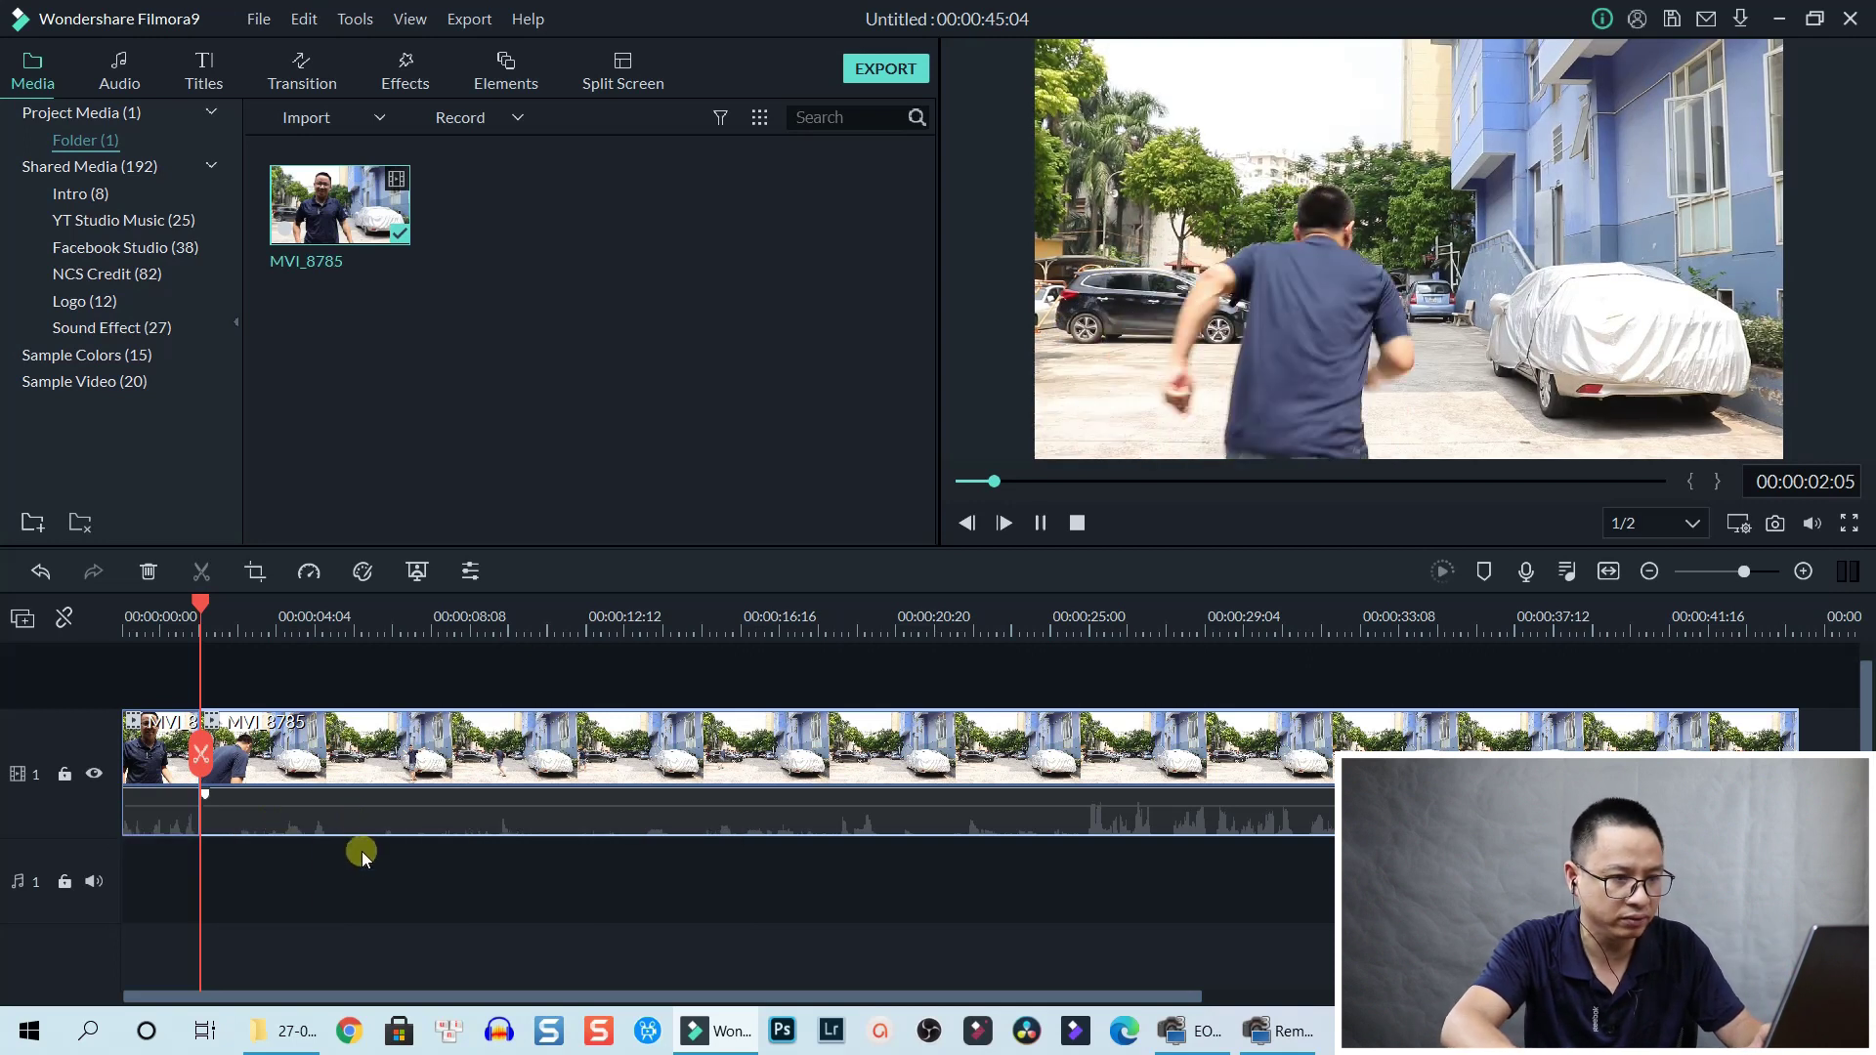
key(space)
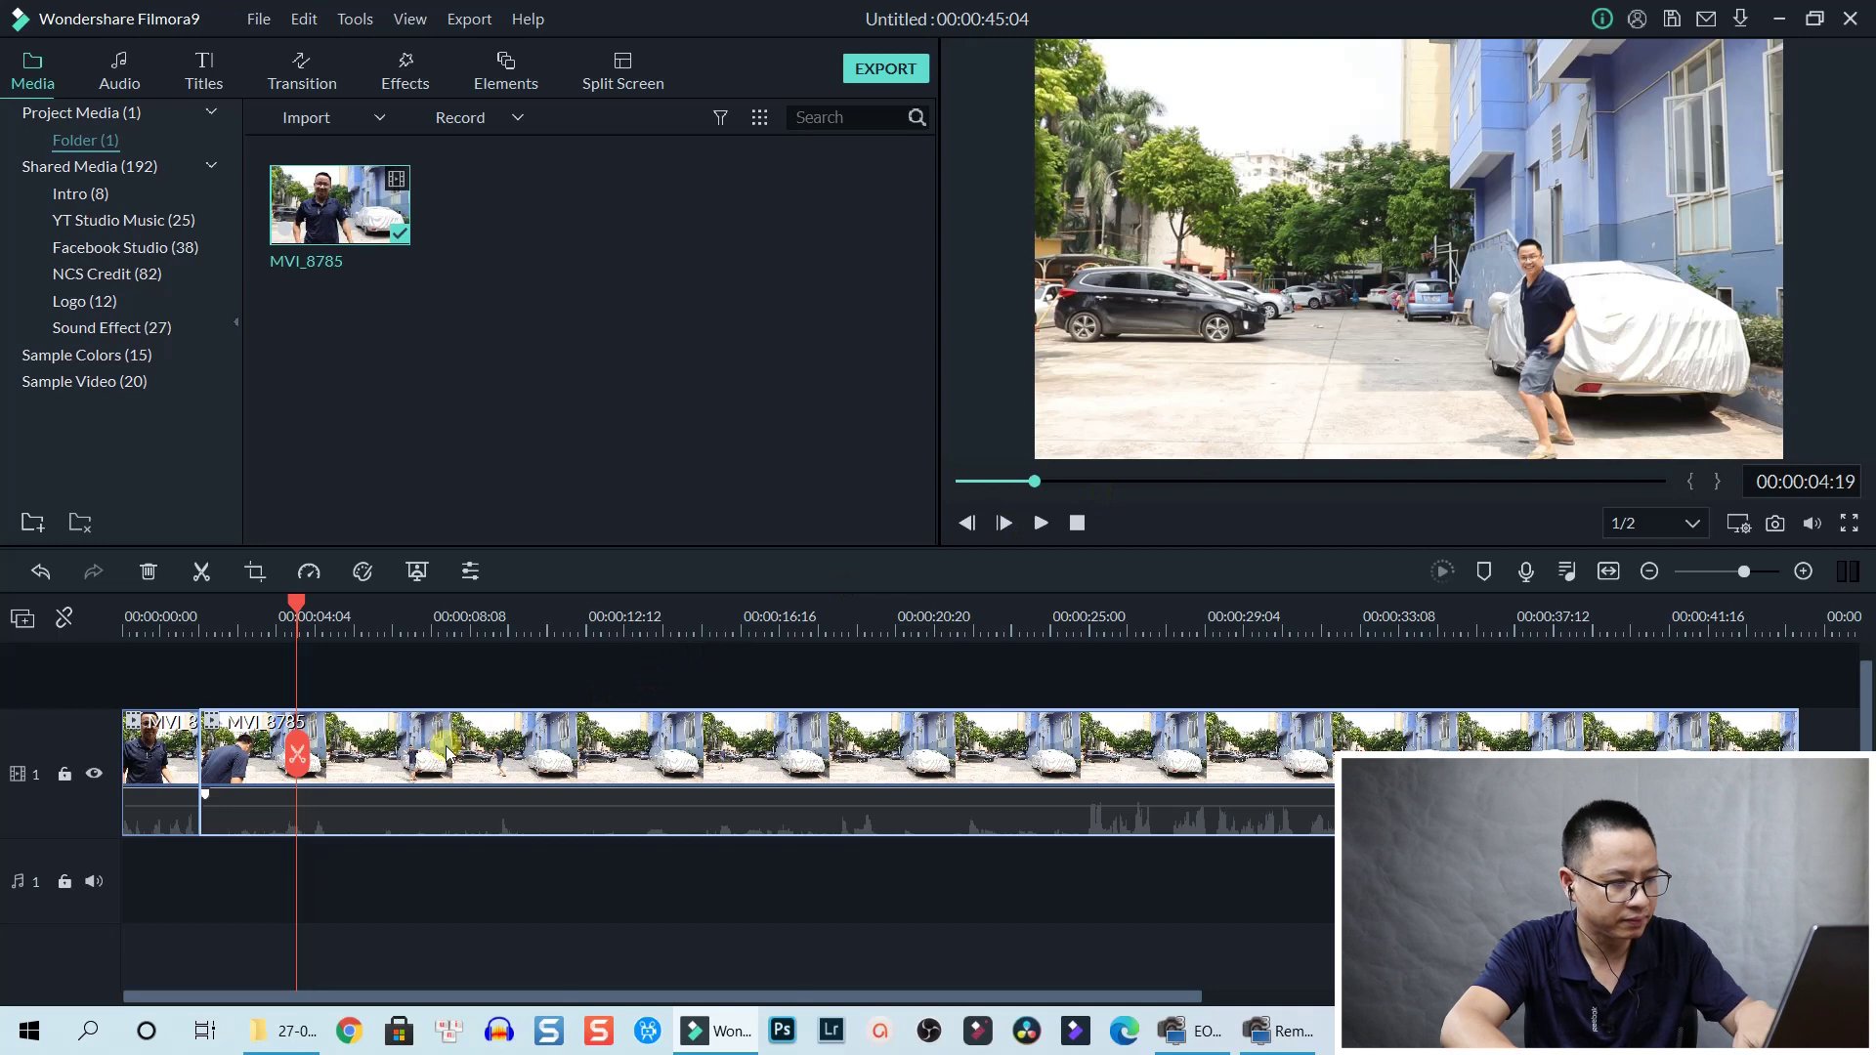
key(ctrl+b)
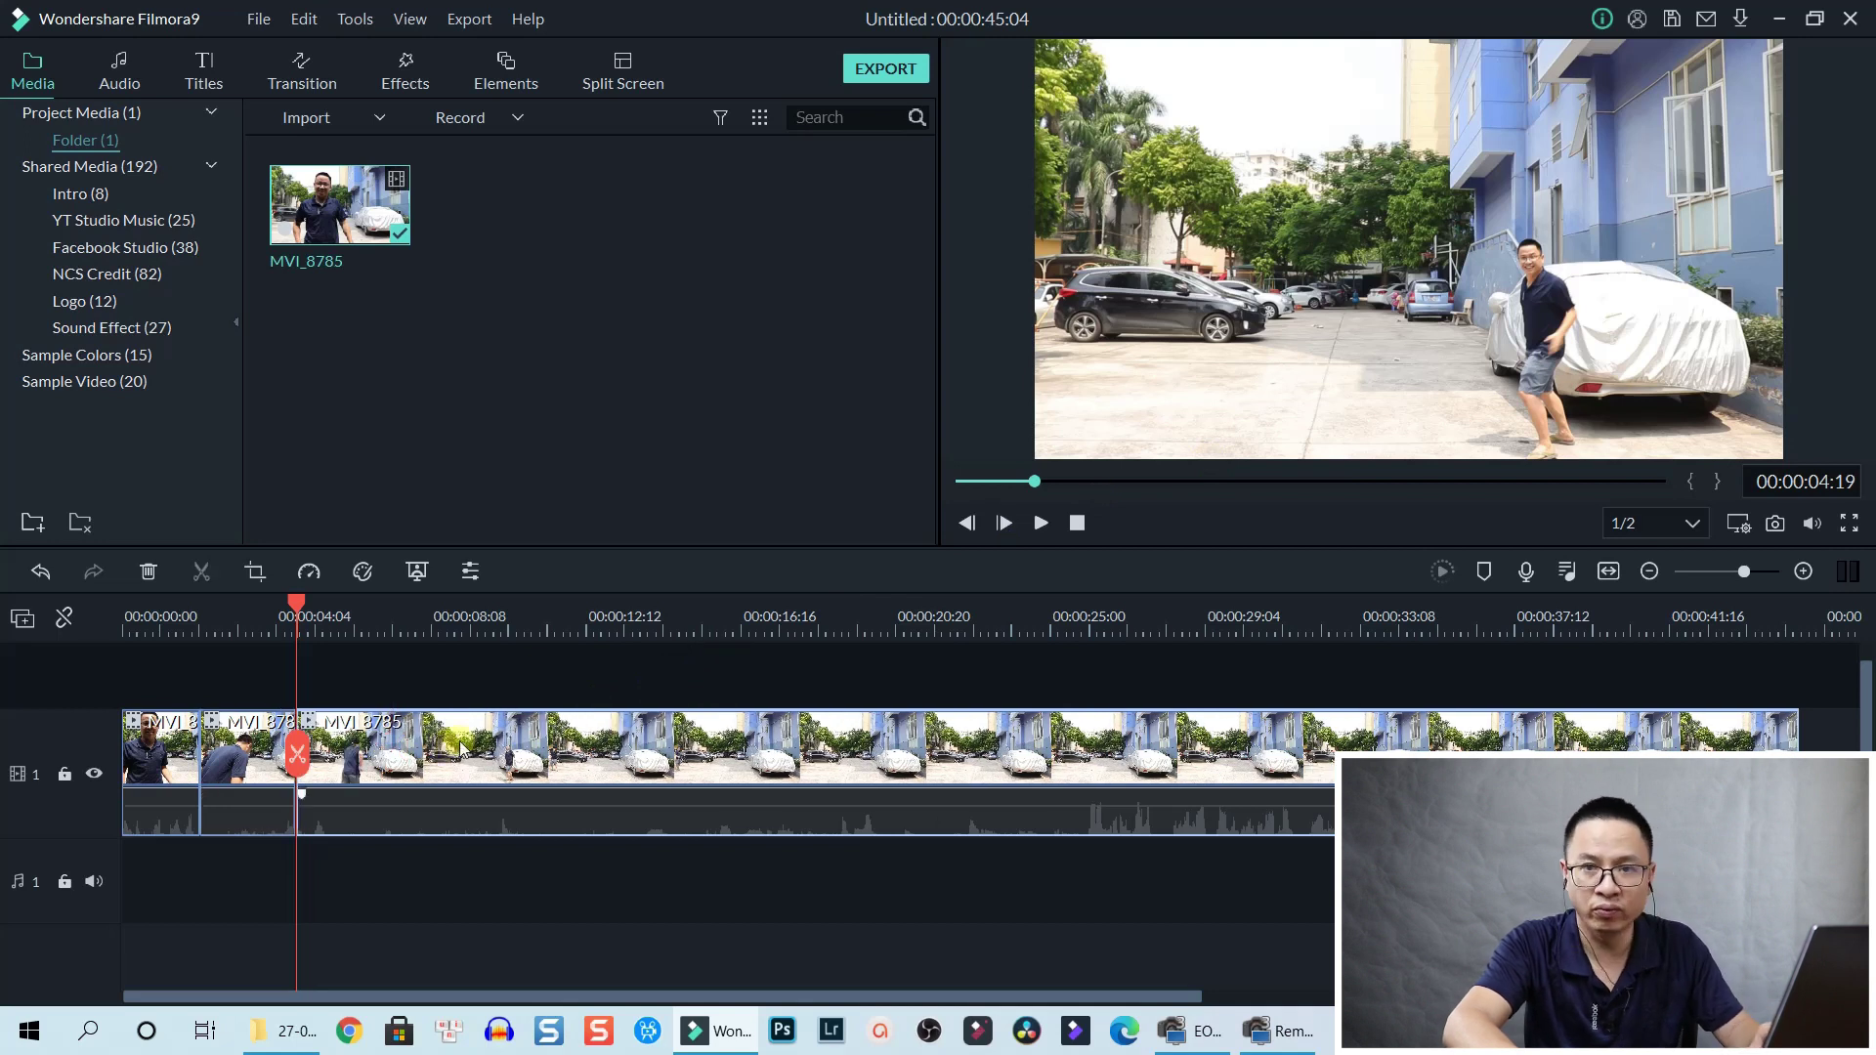
Split the remaining last segment of the clip at 00:00:08:01 and at 00:00:11:05.
key(space)
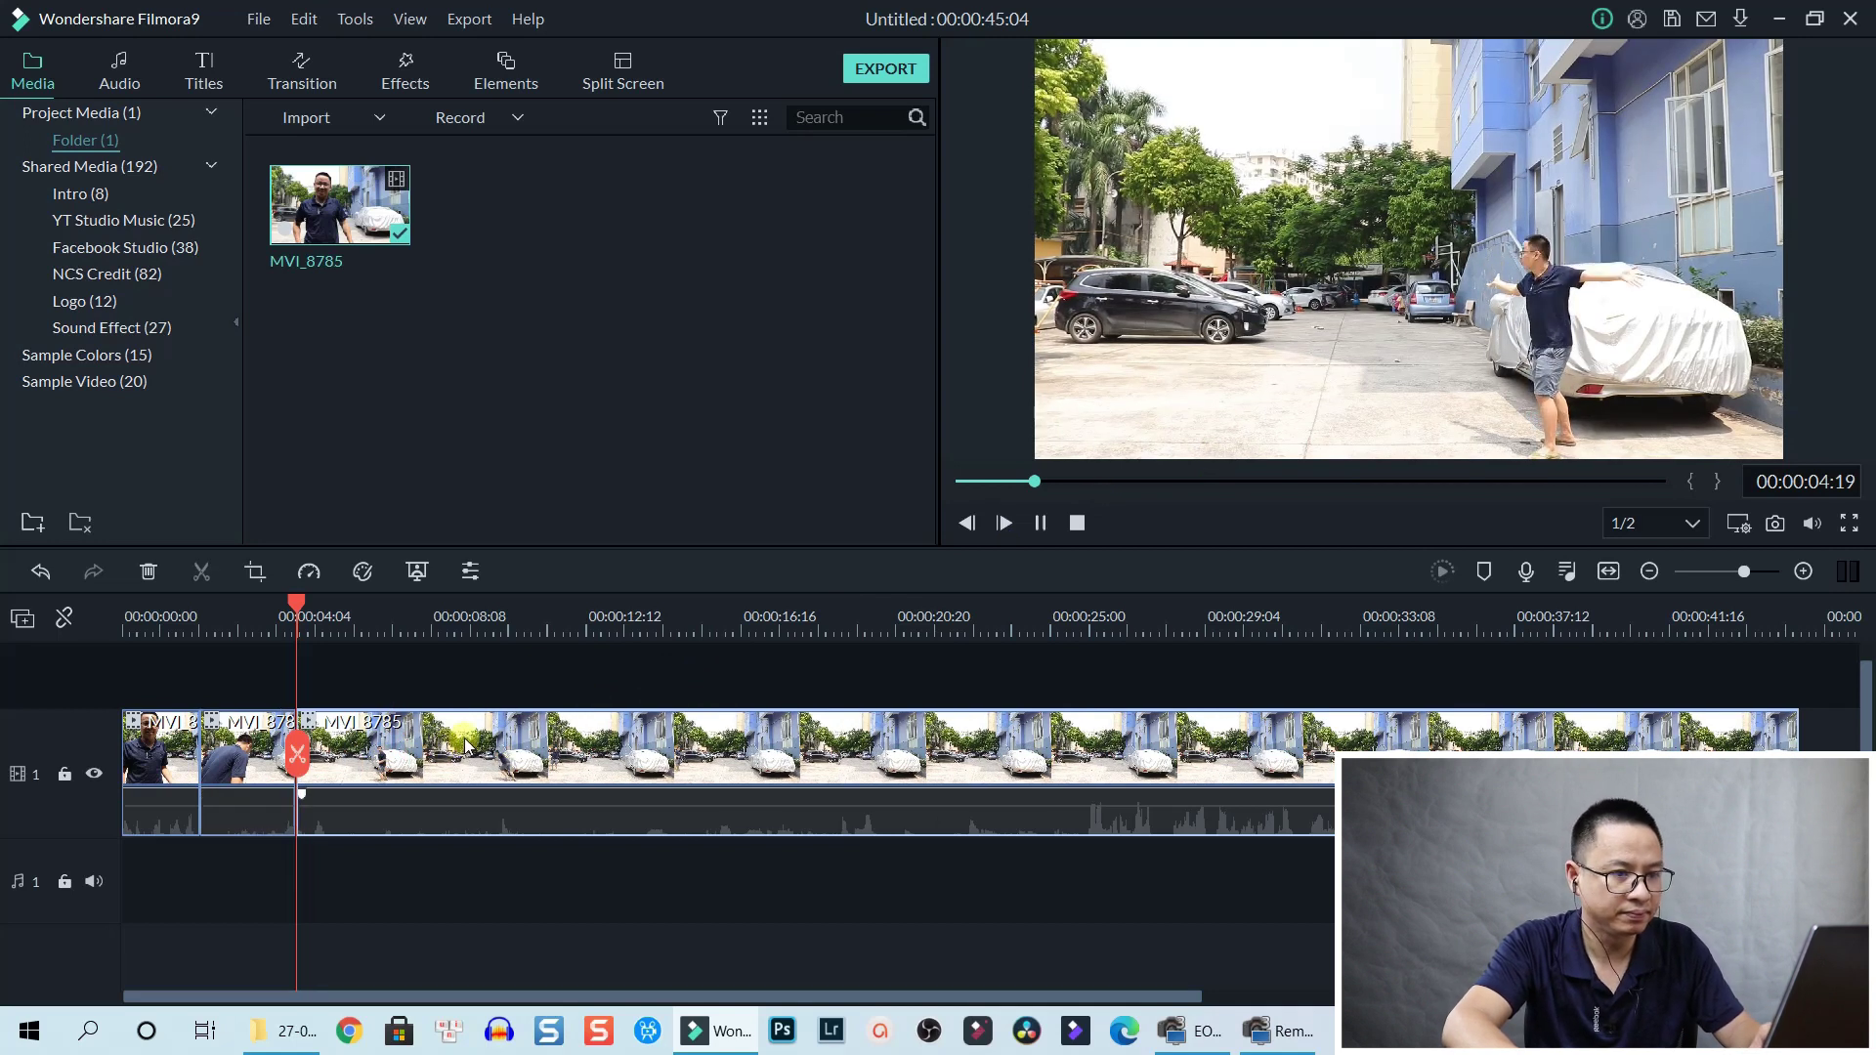
key(space)
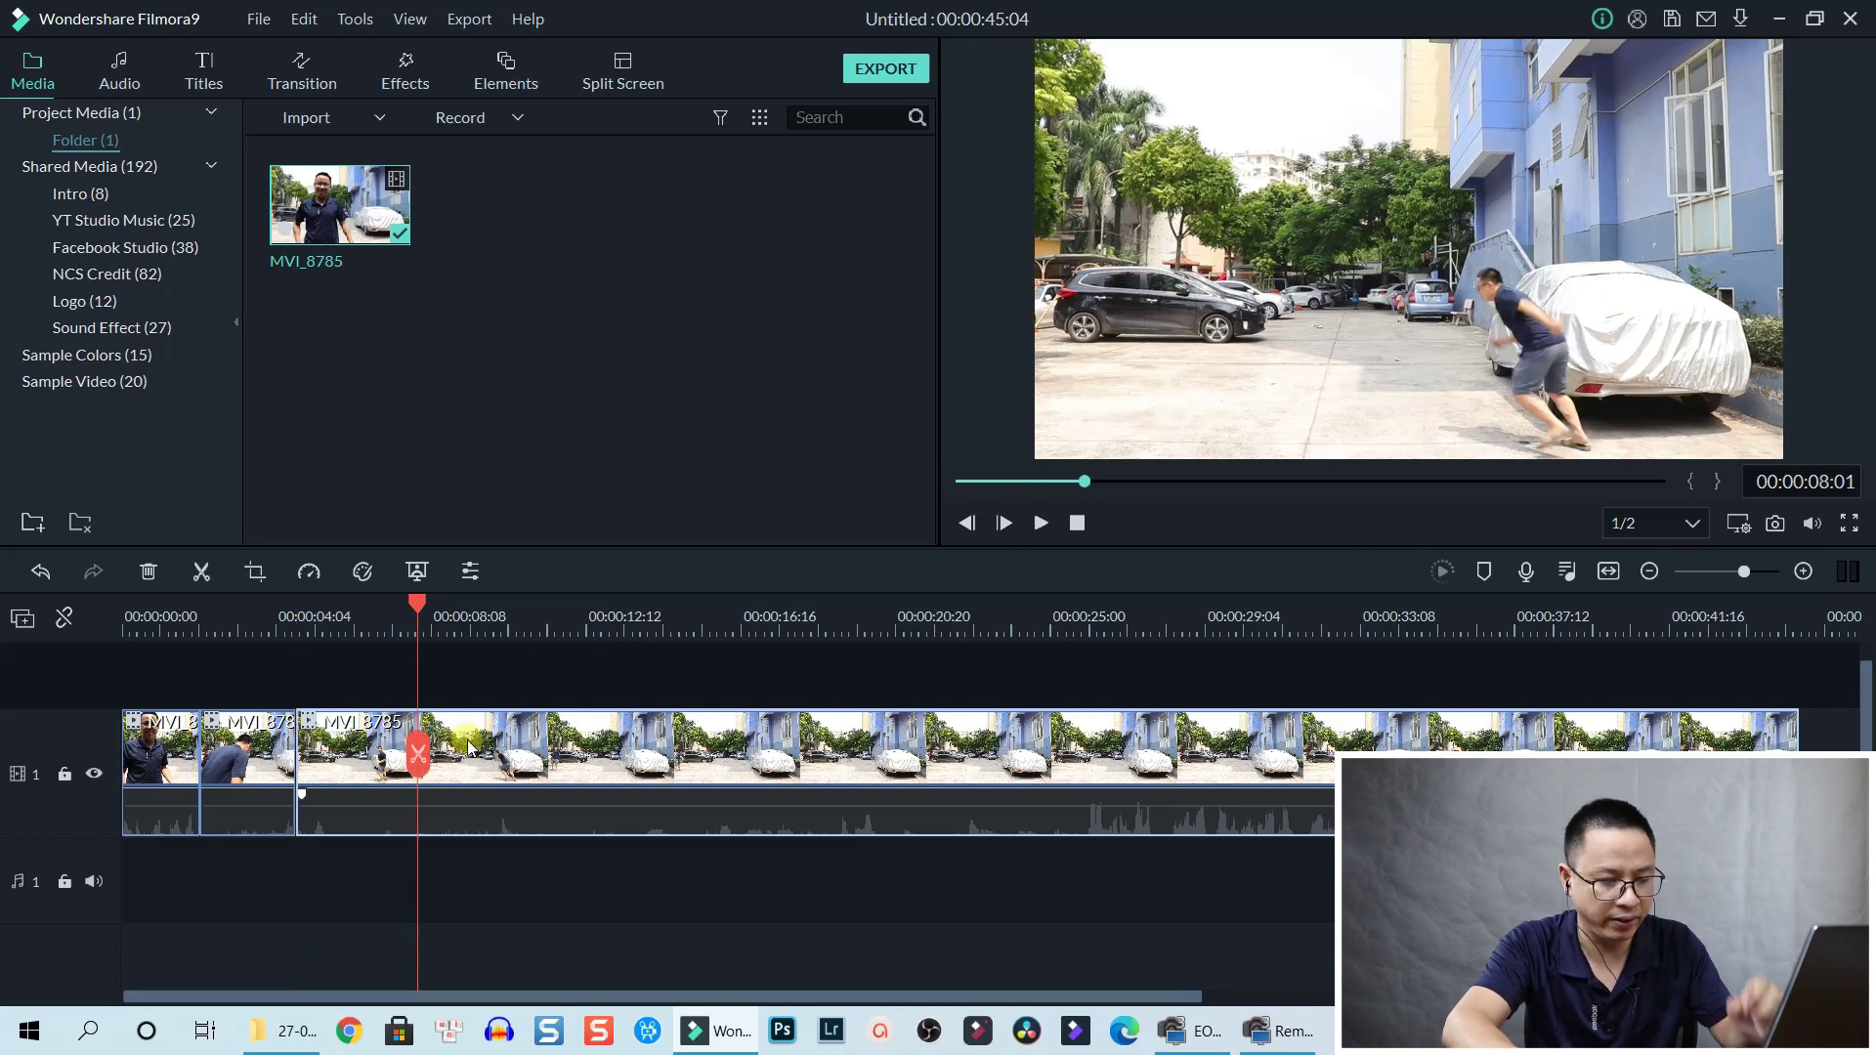
key(ctrl+b)
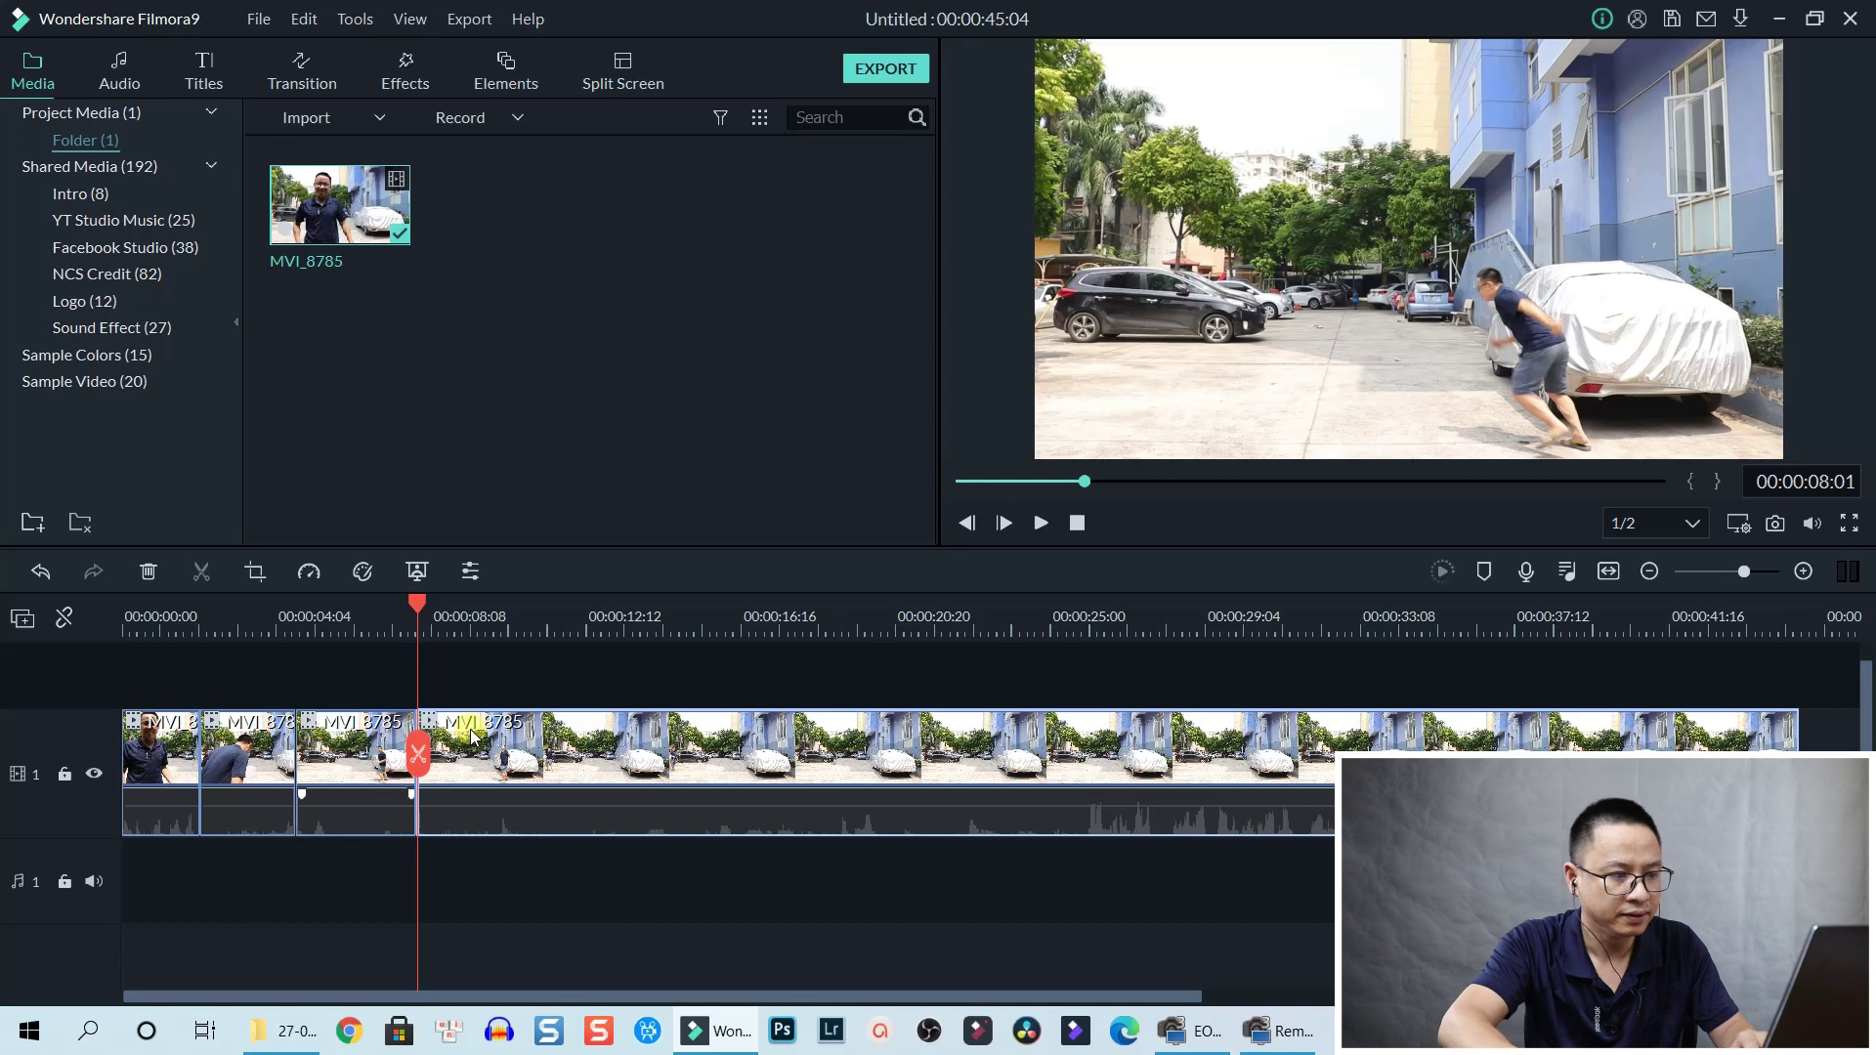
key(space)
click(480, 716)
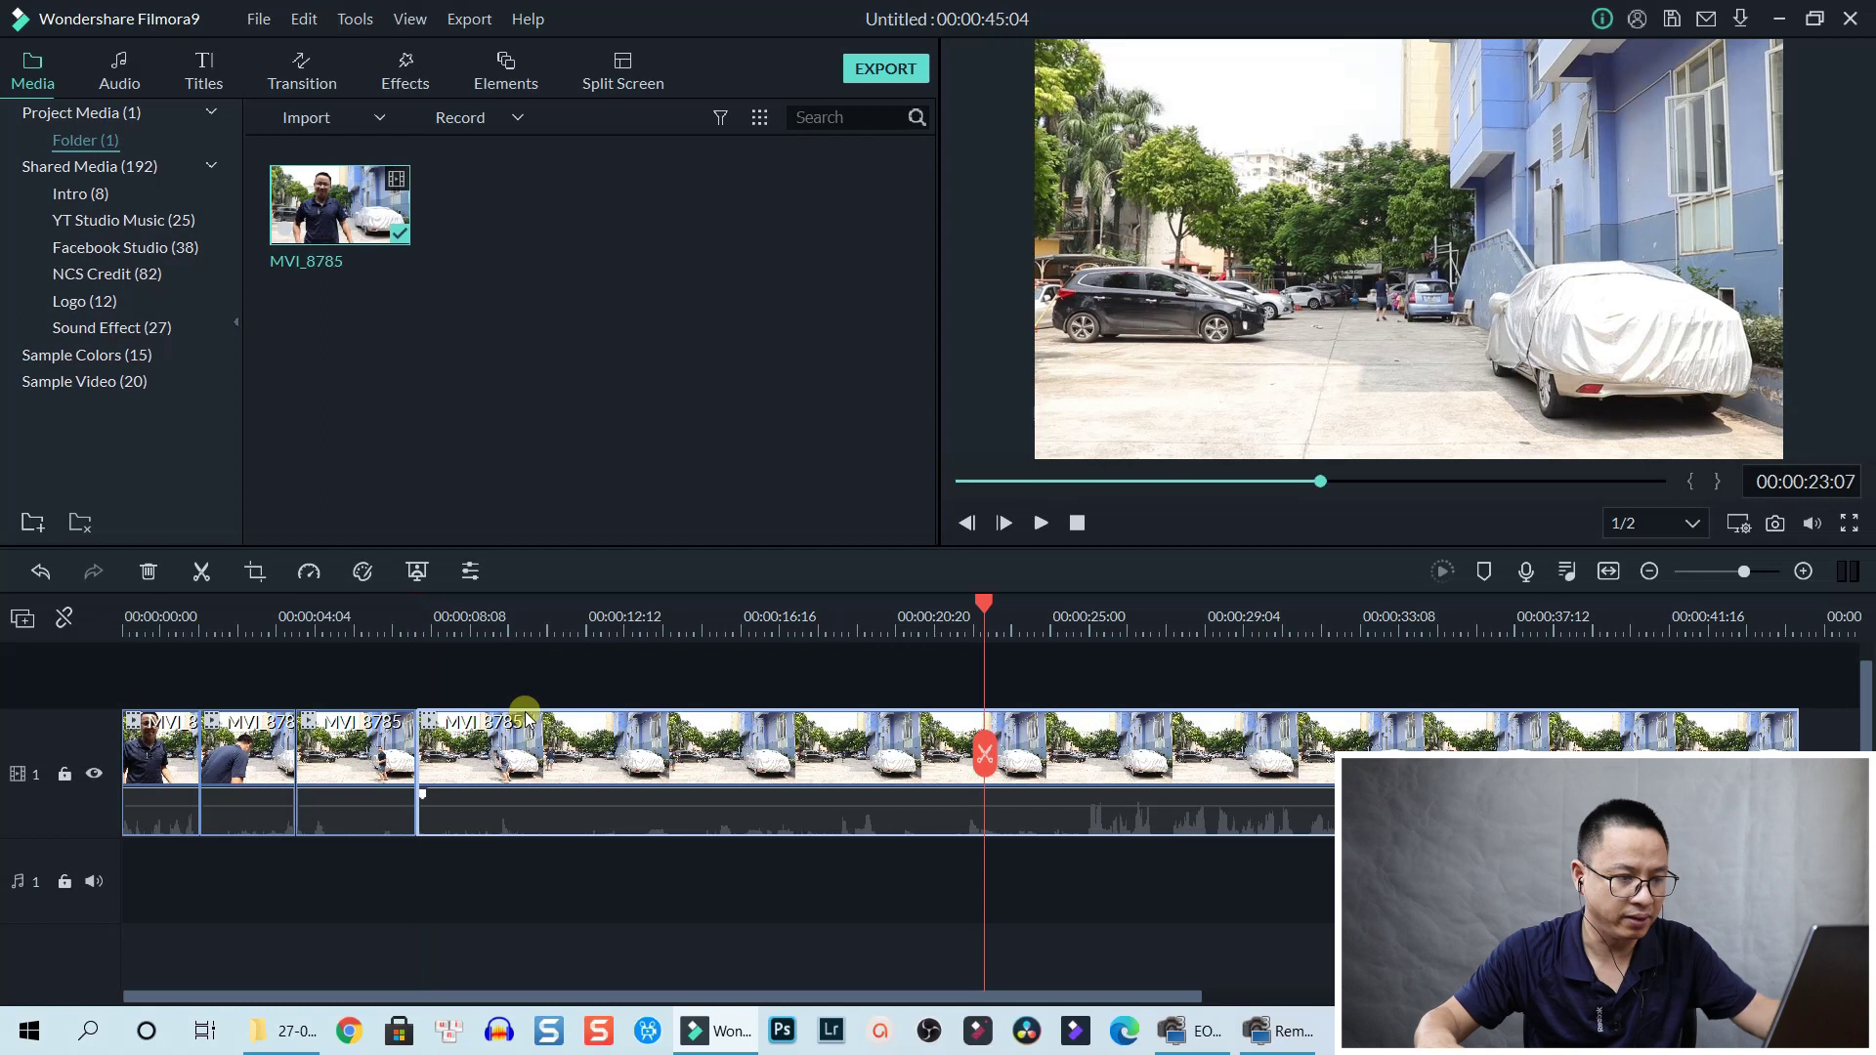
click(442, 629)
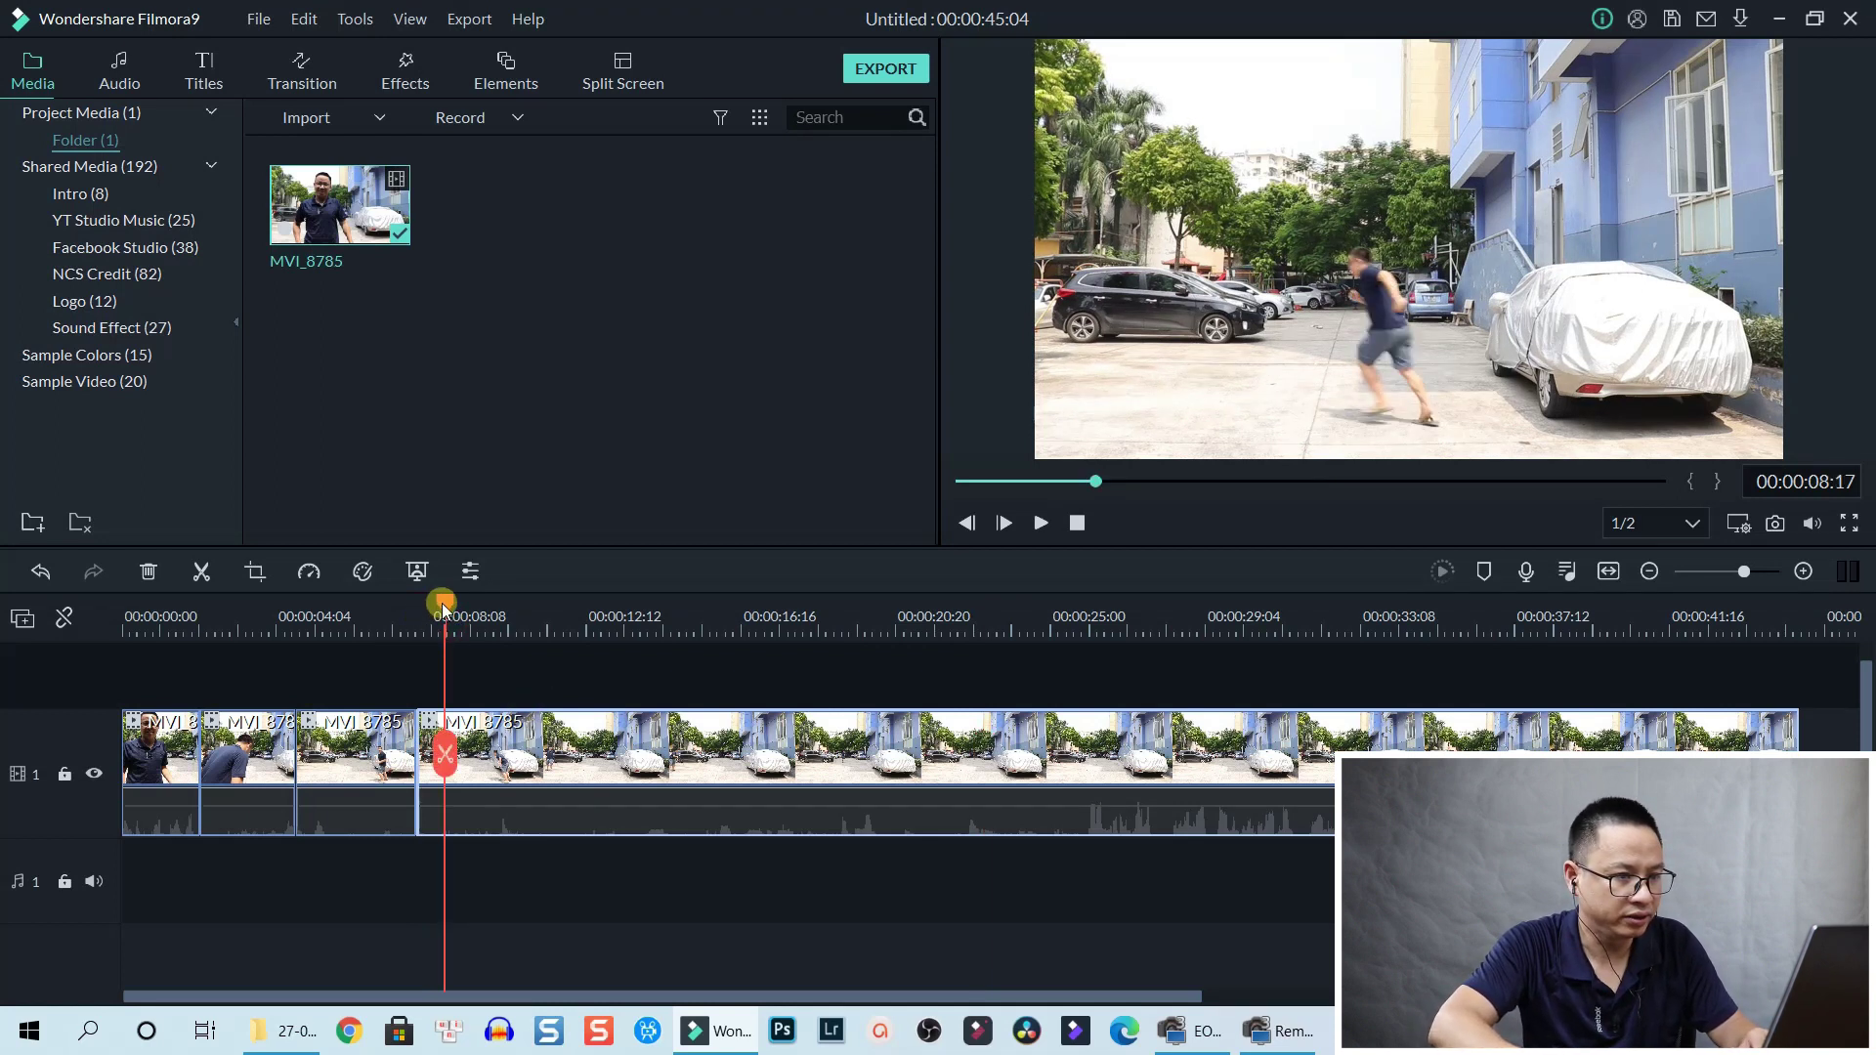
drag(441, 611, 539, 618)
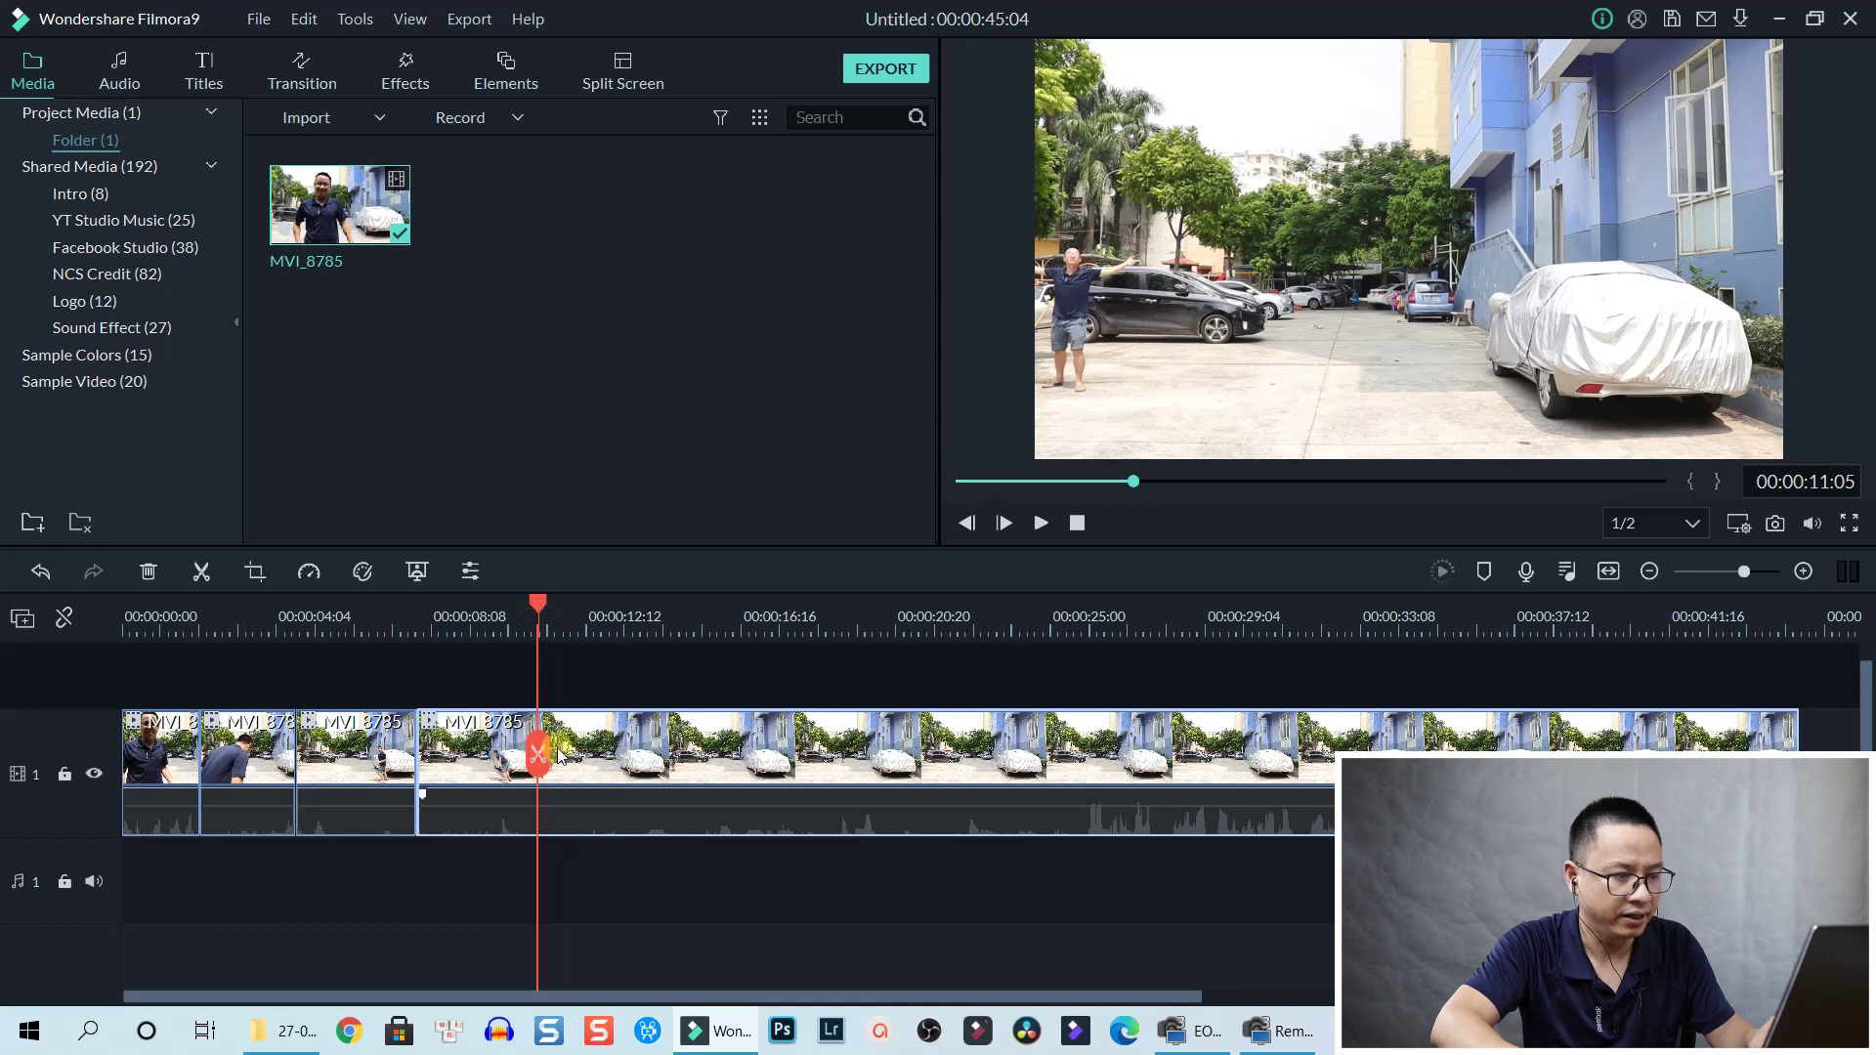
key(ctrl+b)
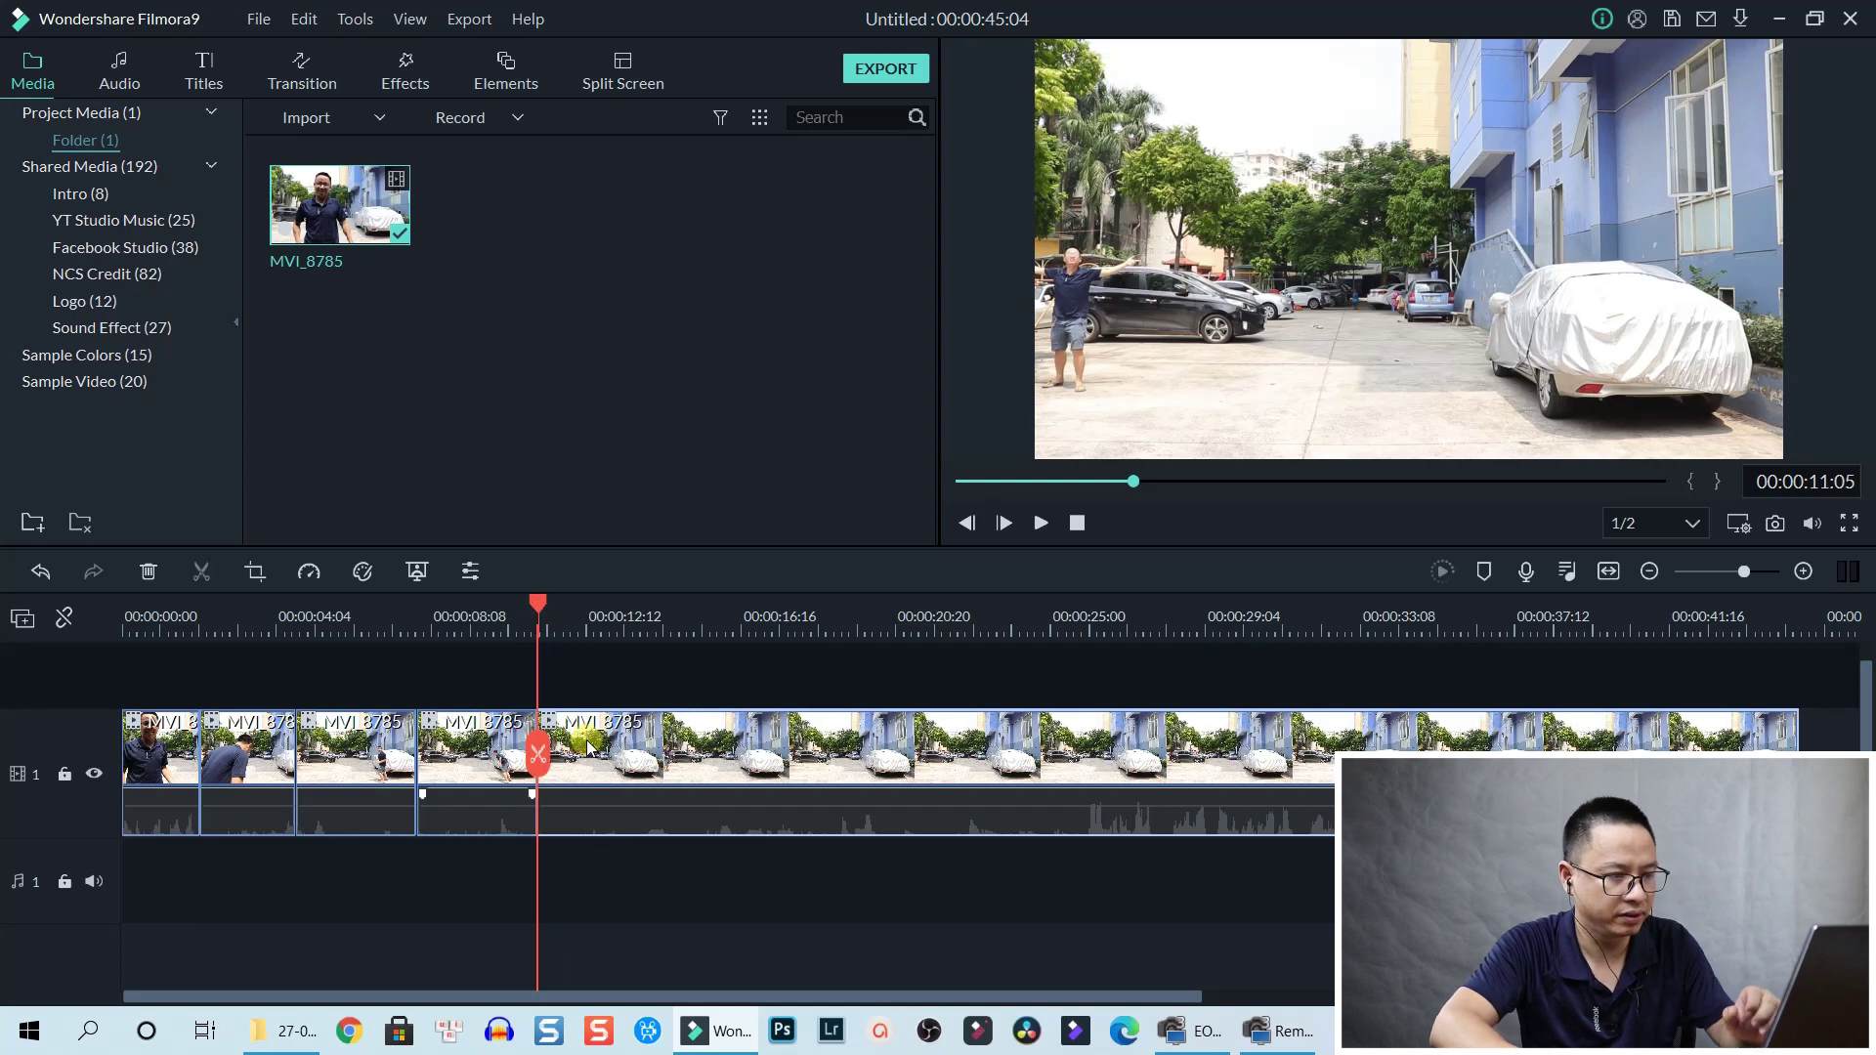
Play the footage after the last cut, and review the sequence from near its start into the second segment.
key(space)
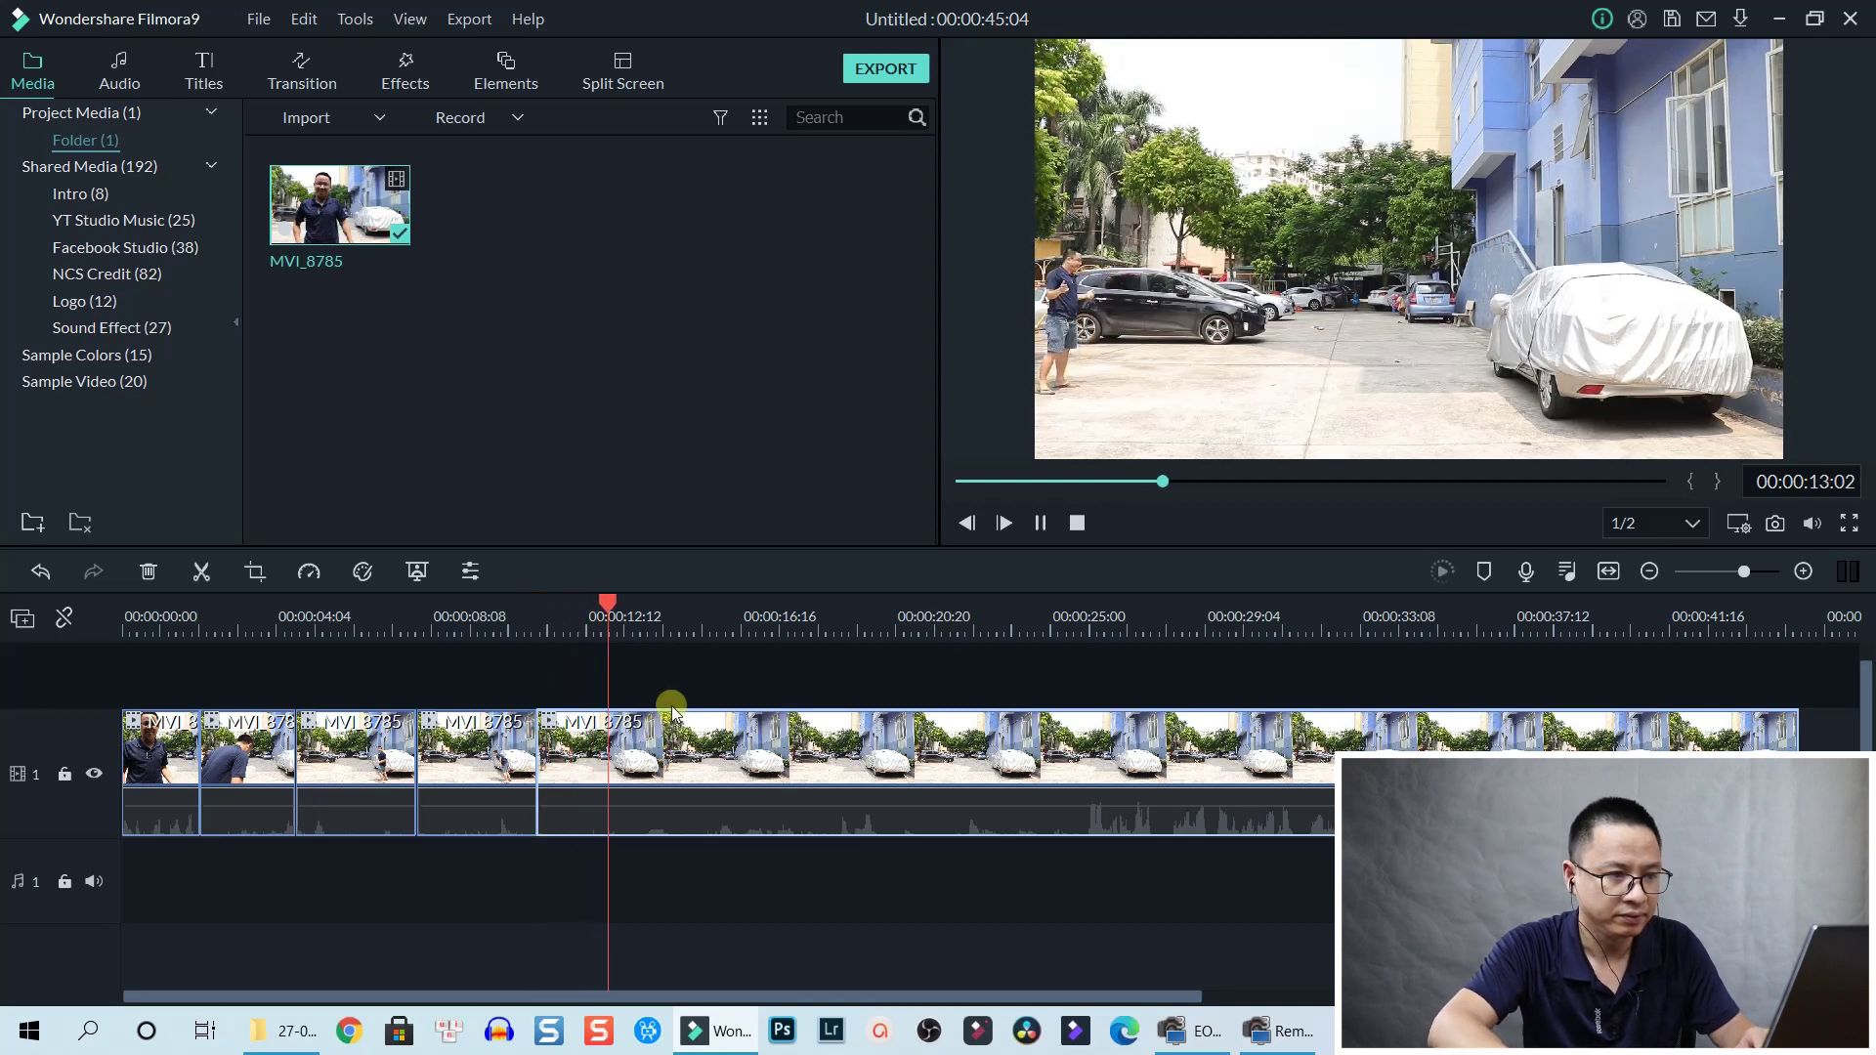
key(space)
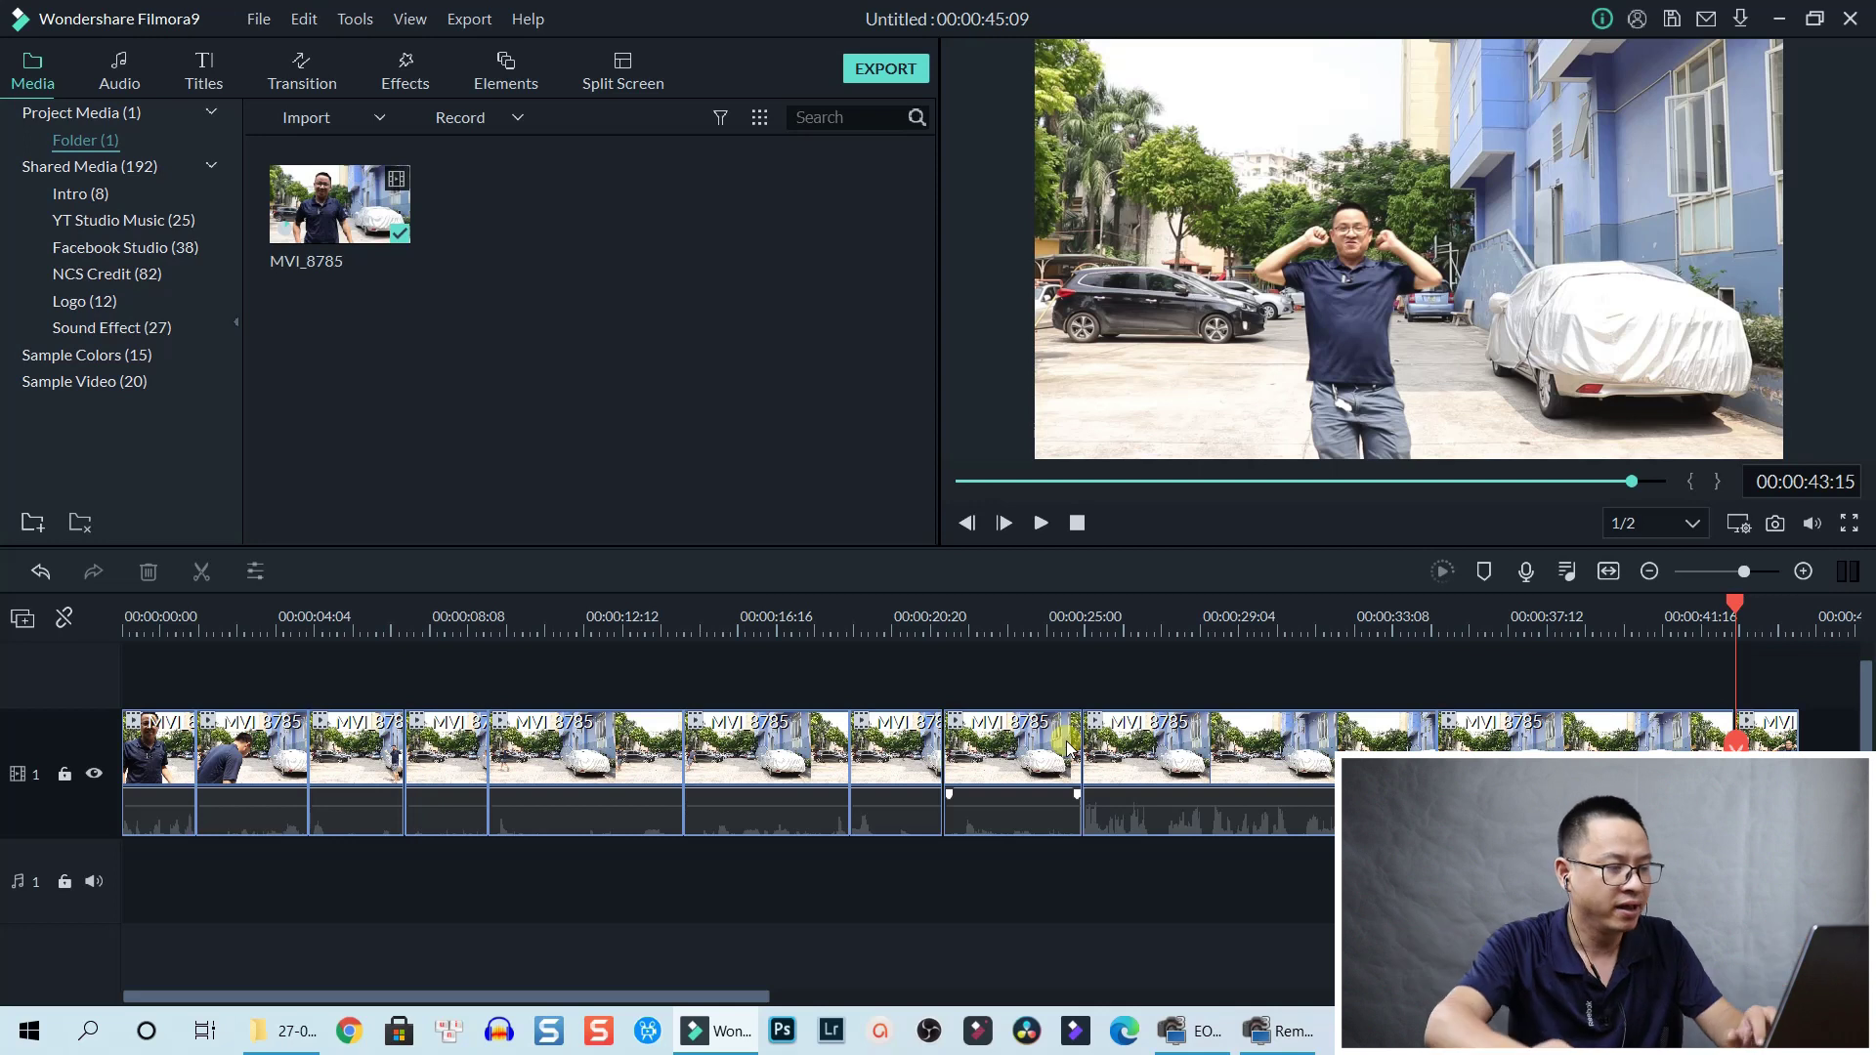
click(153, 622)
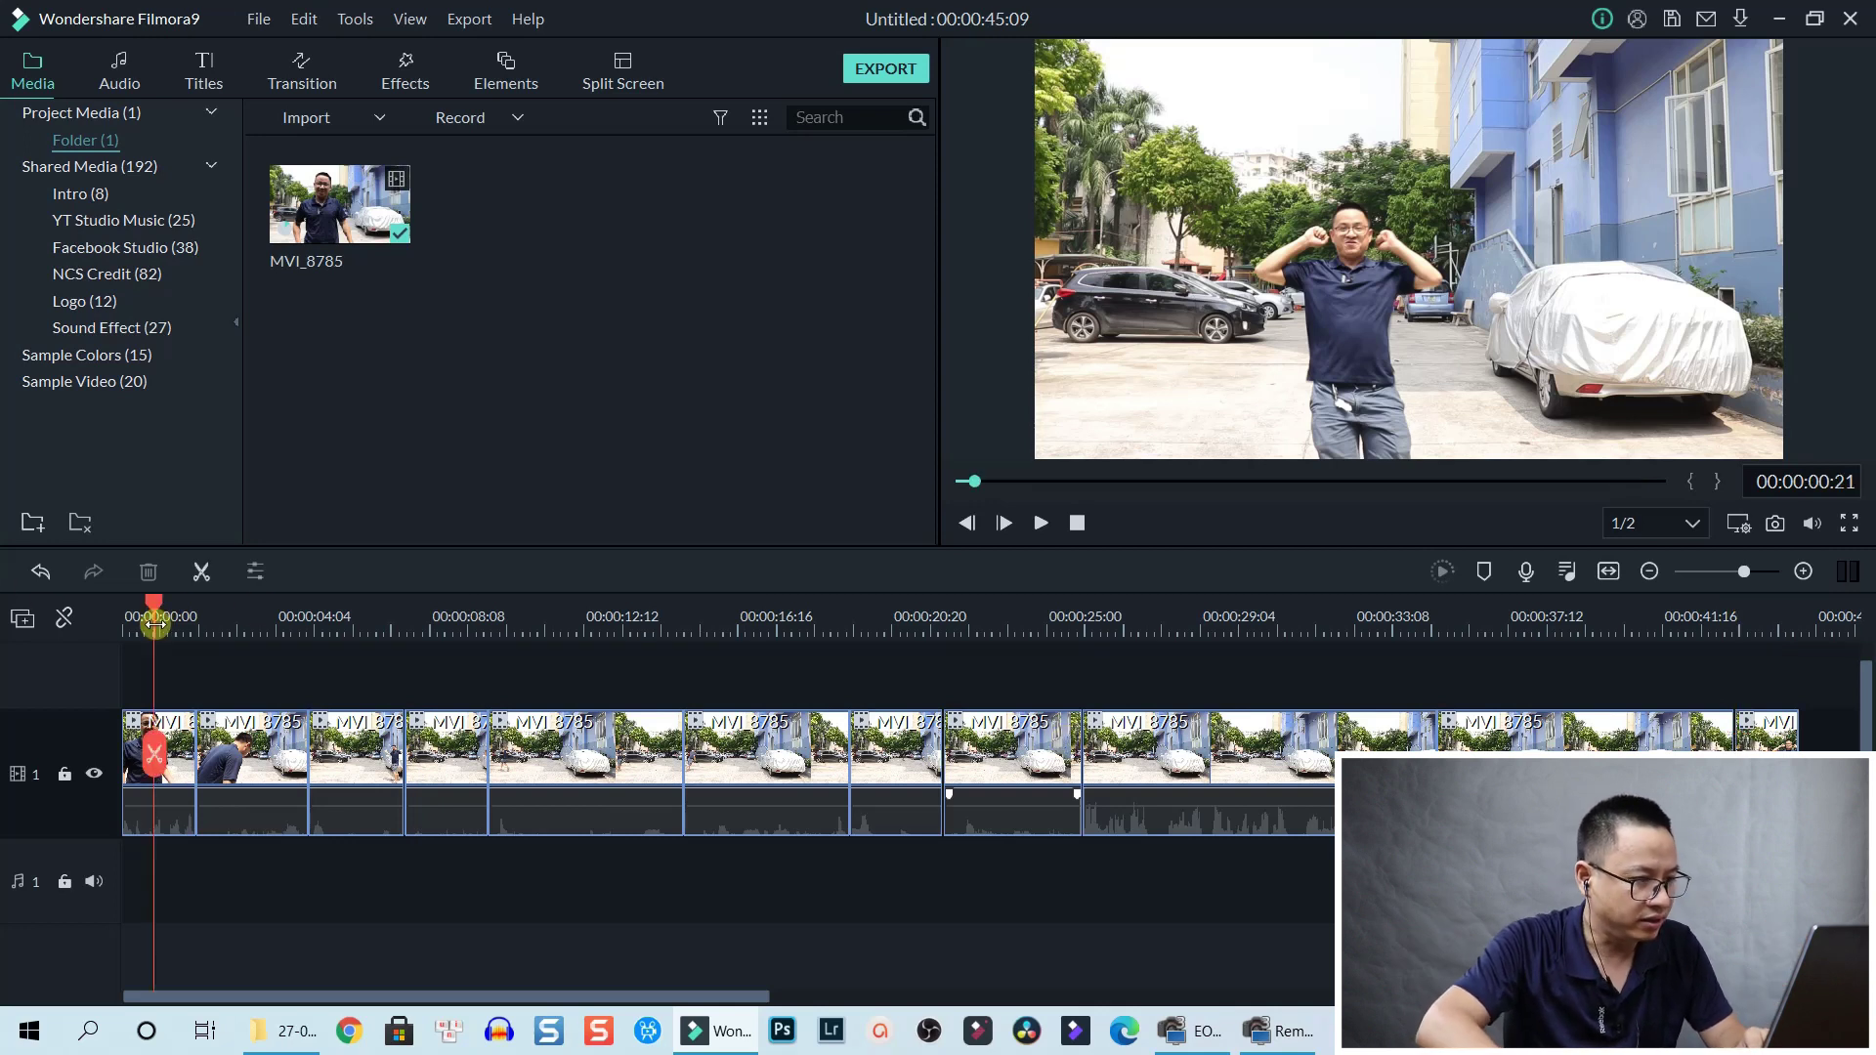
key(space)
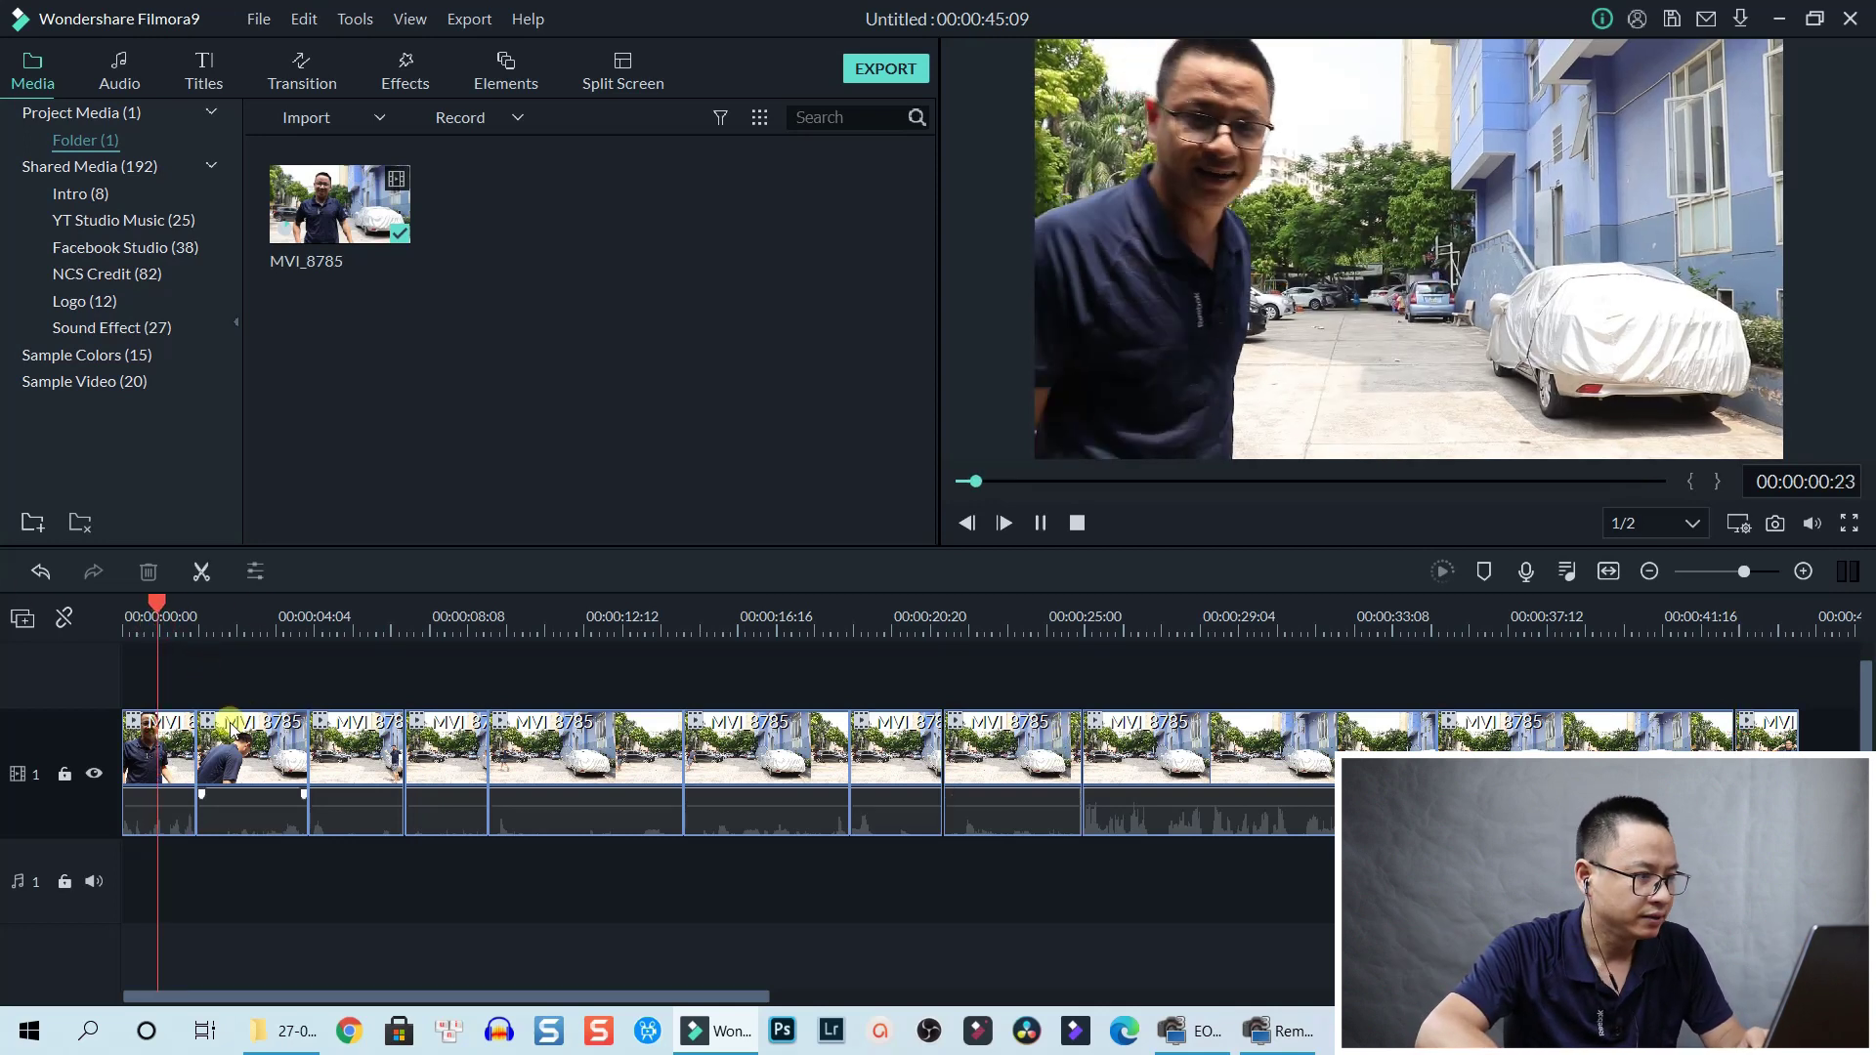
key(space)
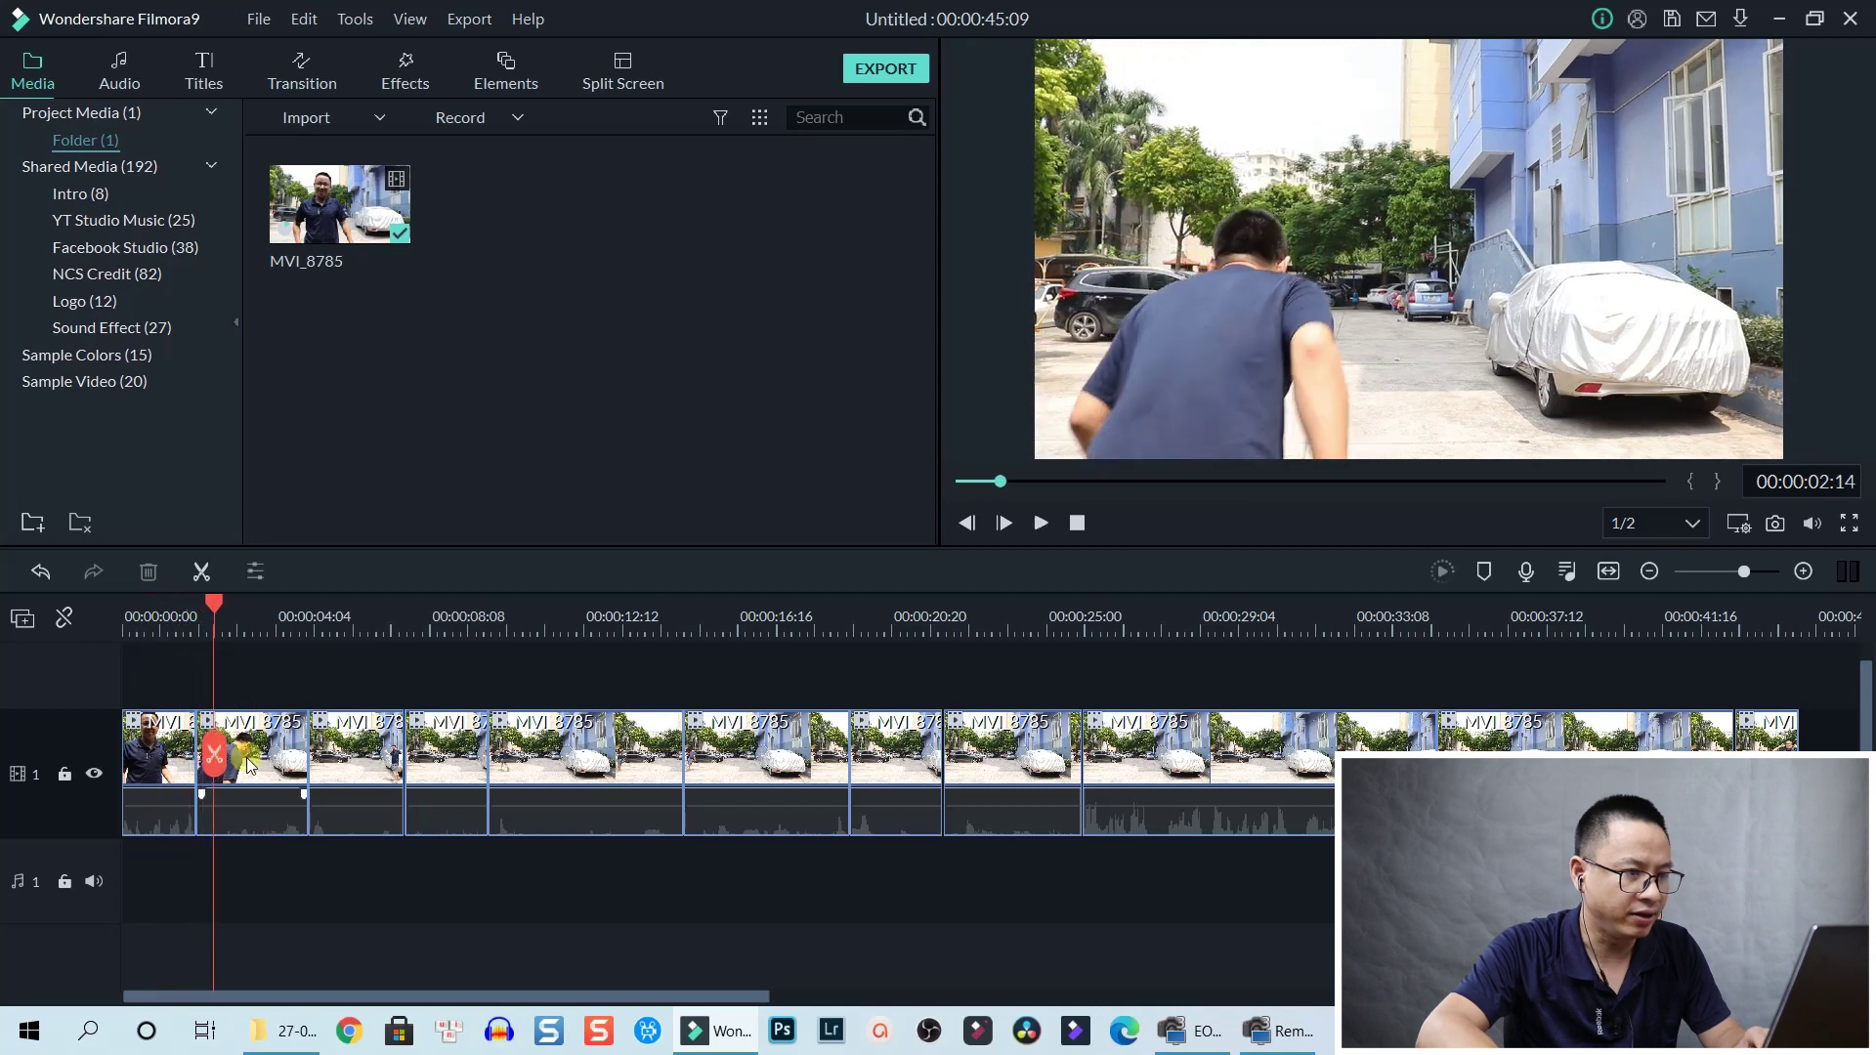
Set the custom speed of the second MVI_8785 segment to 8, keeping Ripple Edit enabled.
click(262, 761)
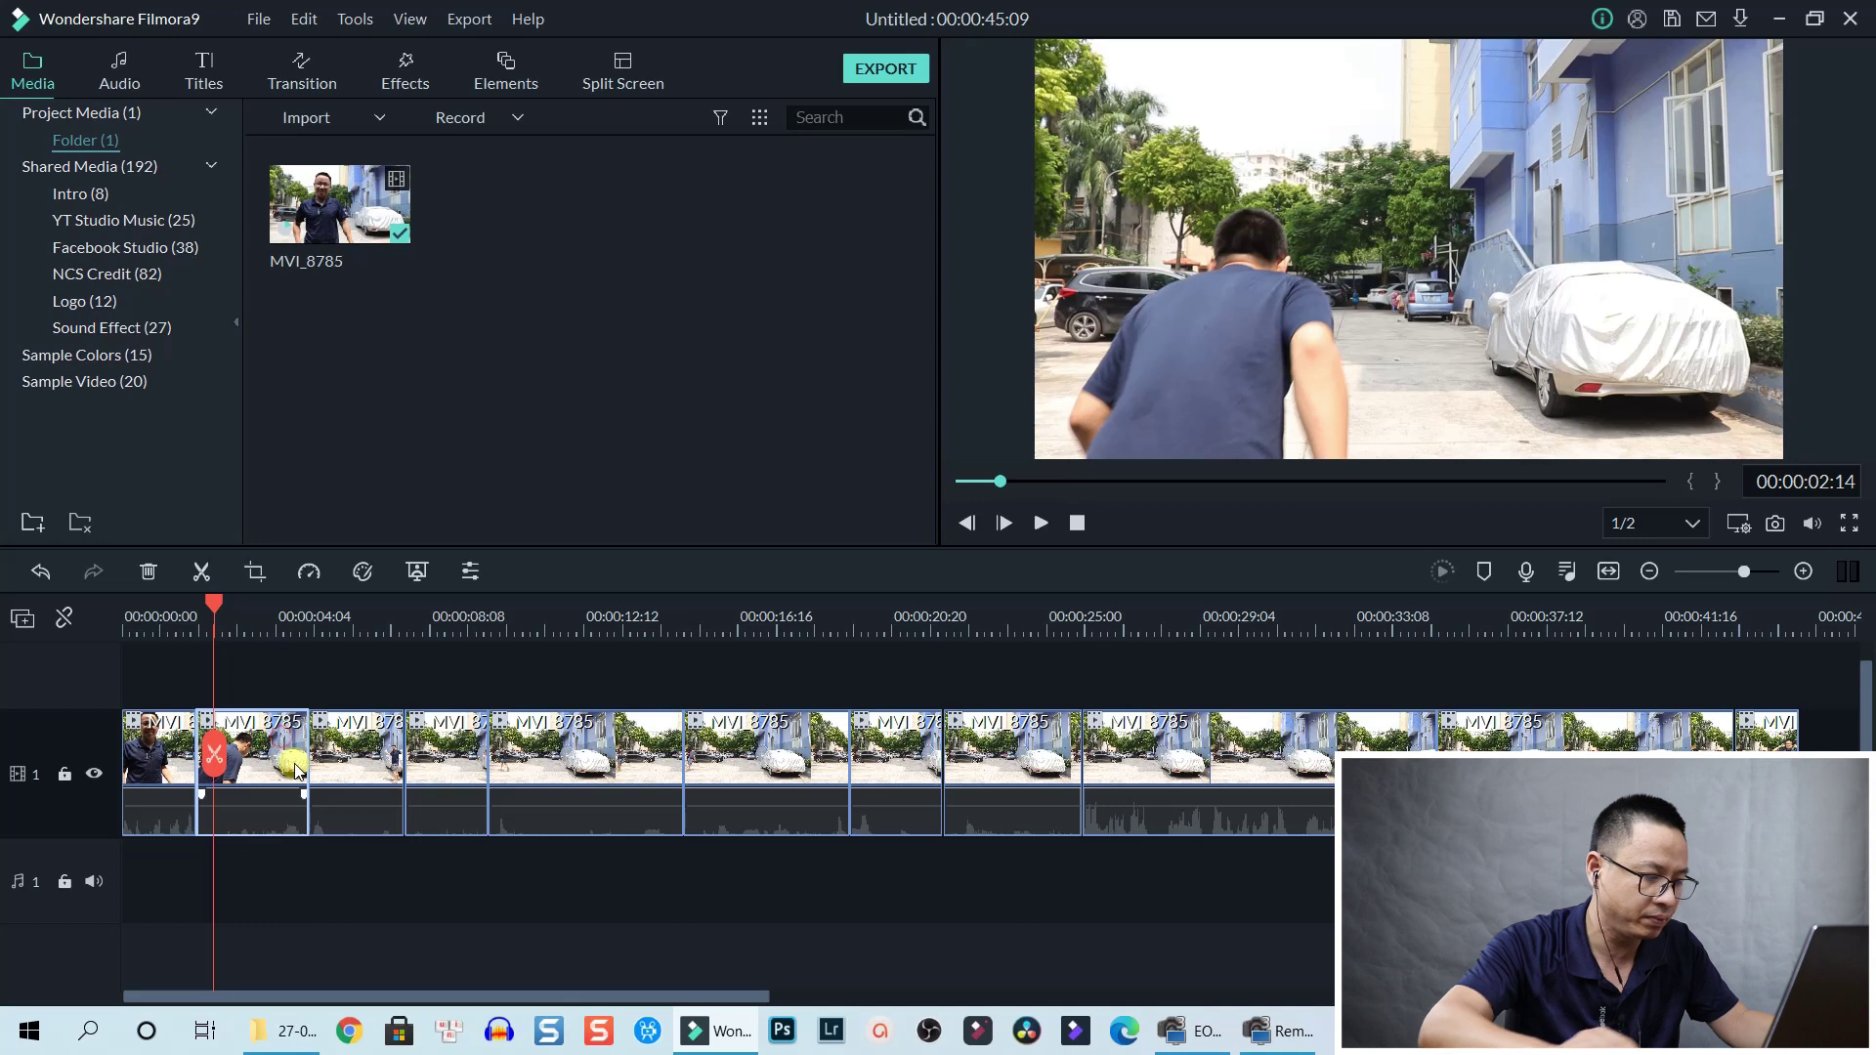
key(ctrl+r)
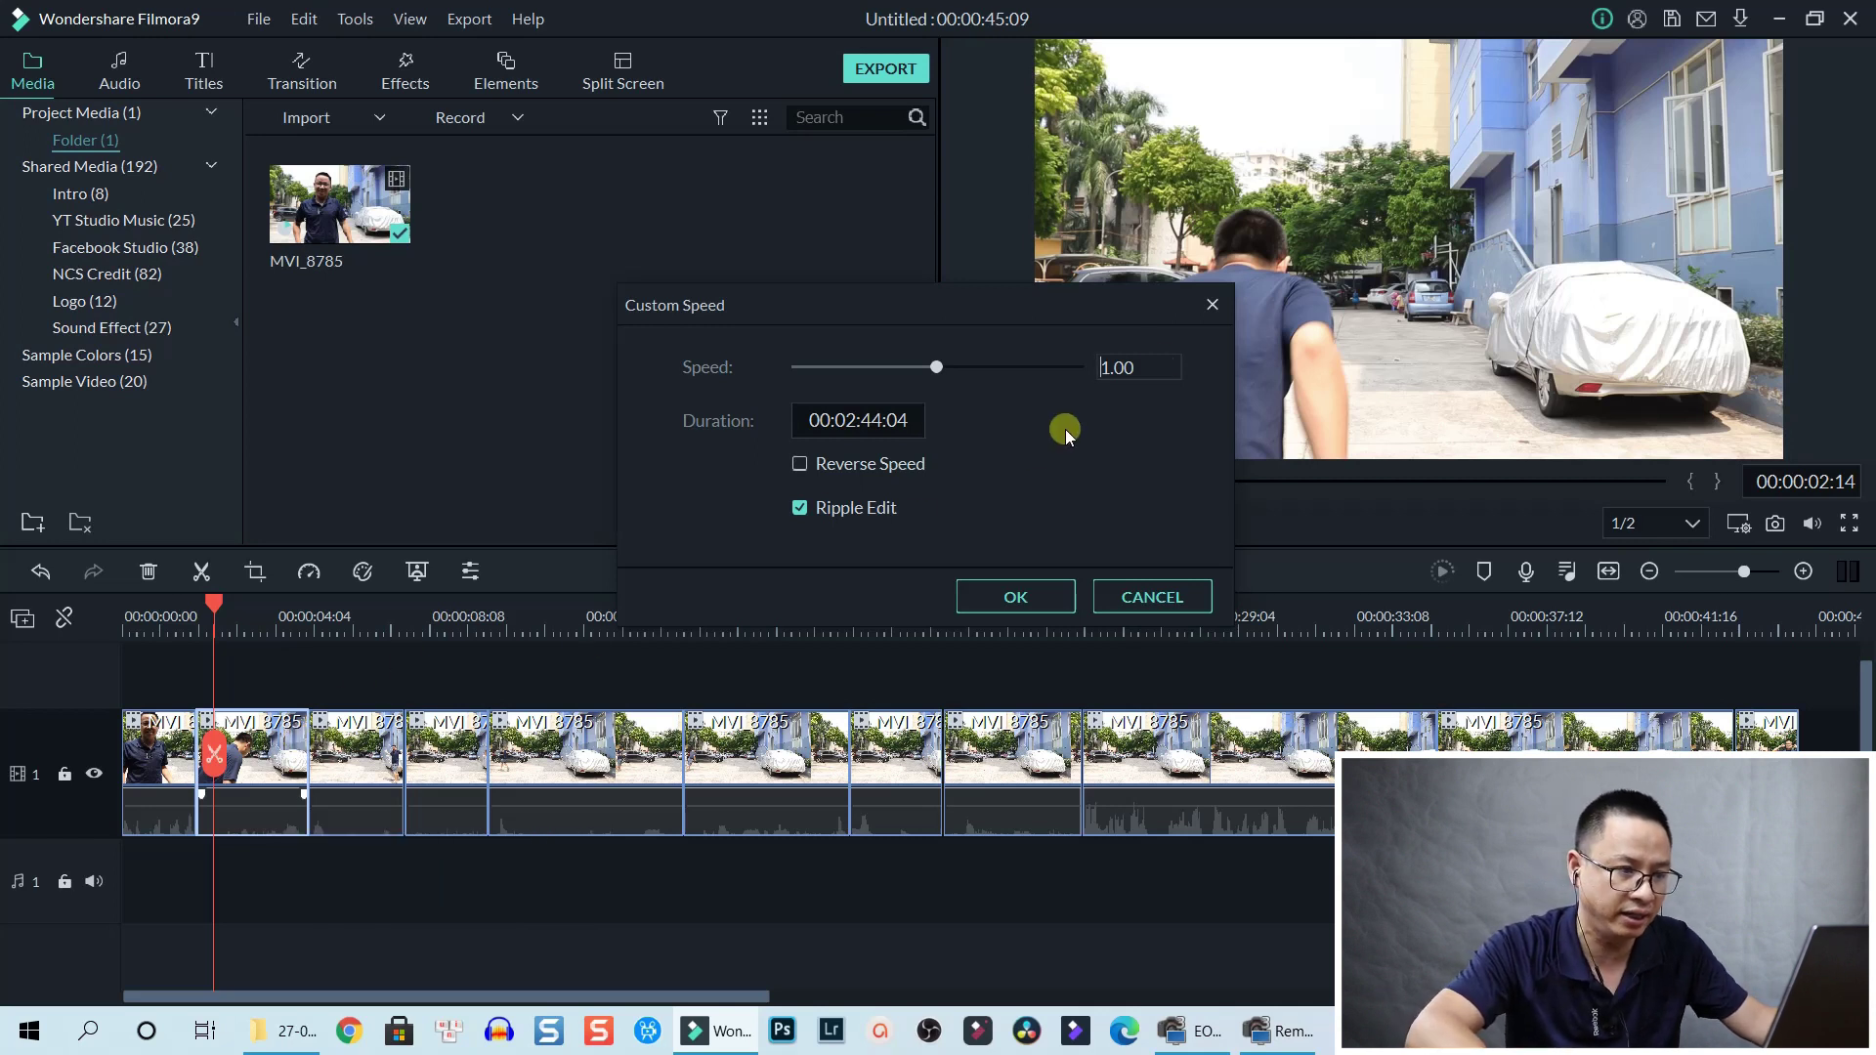
double_click(1118, 367)
text(8)
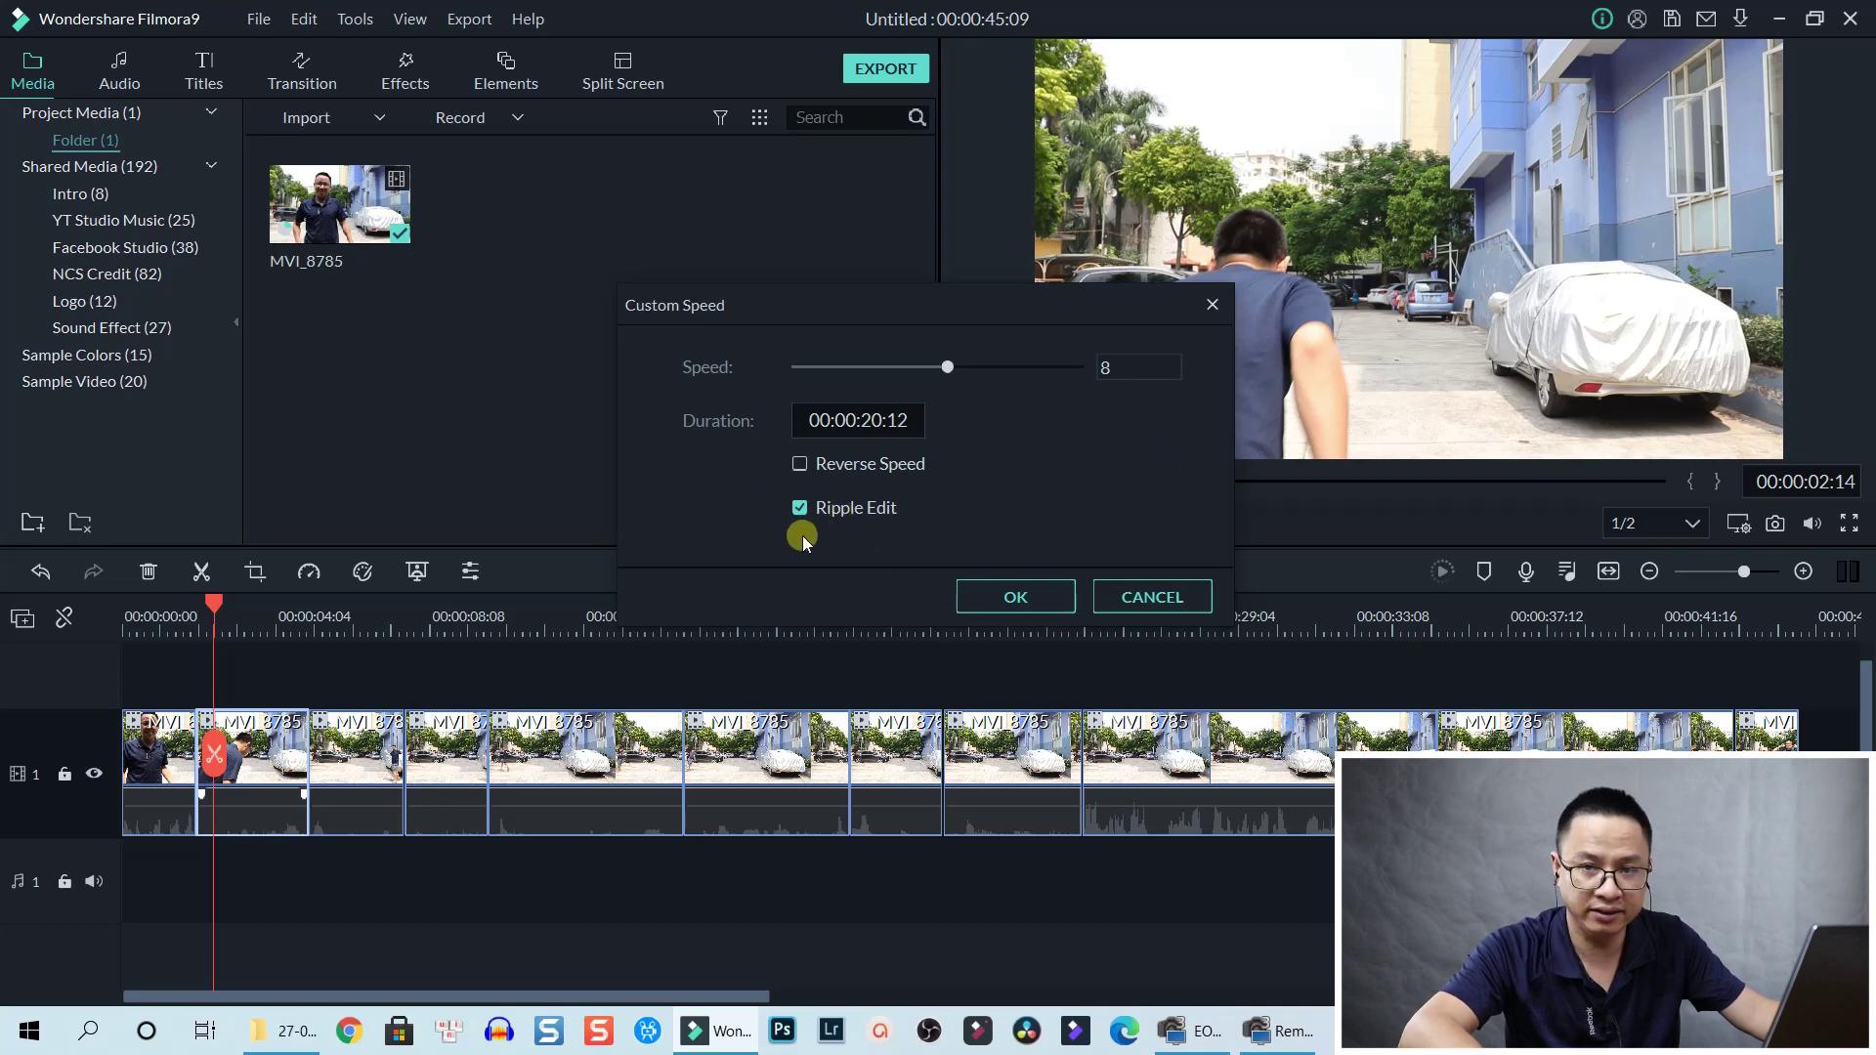
click(1003, 606)
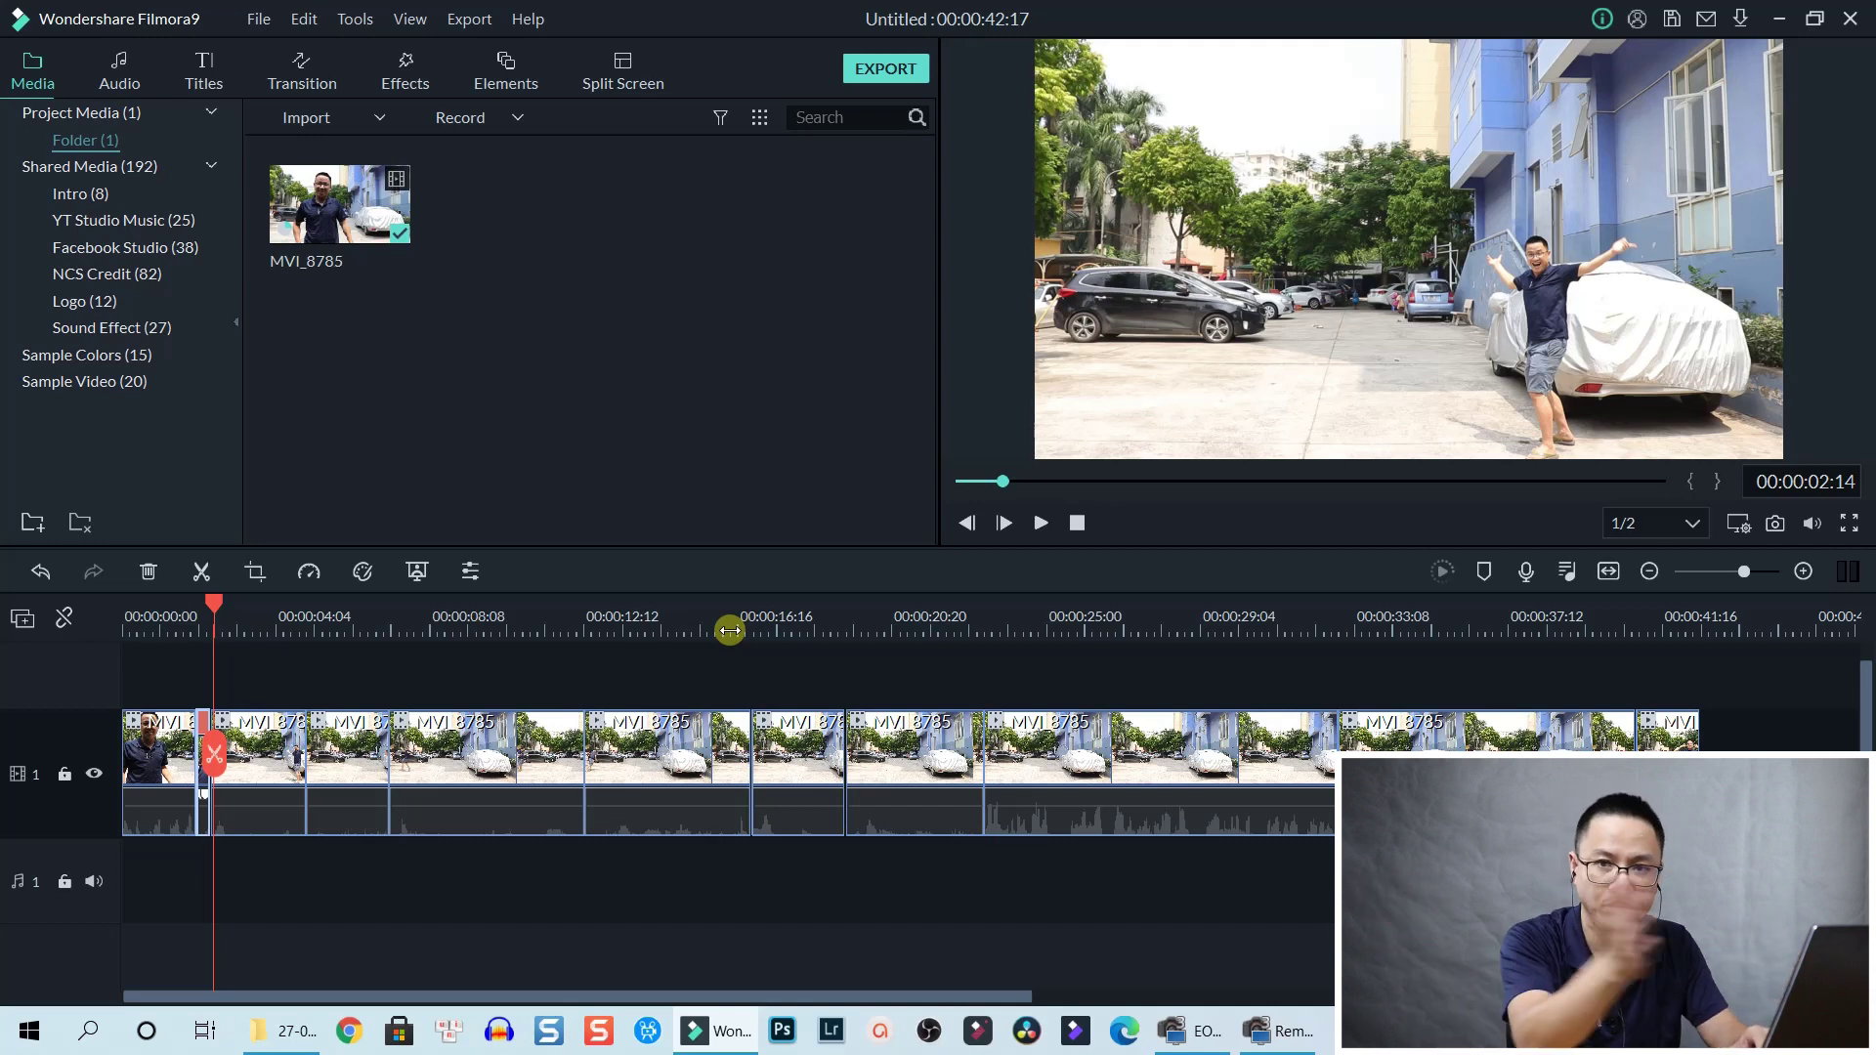
Review playback from 00:00:01:04 into the third segment, and speed up the fourth segment with the 8x Fast preset.
click(167, 626)
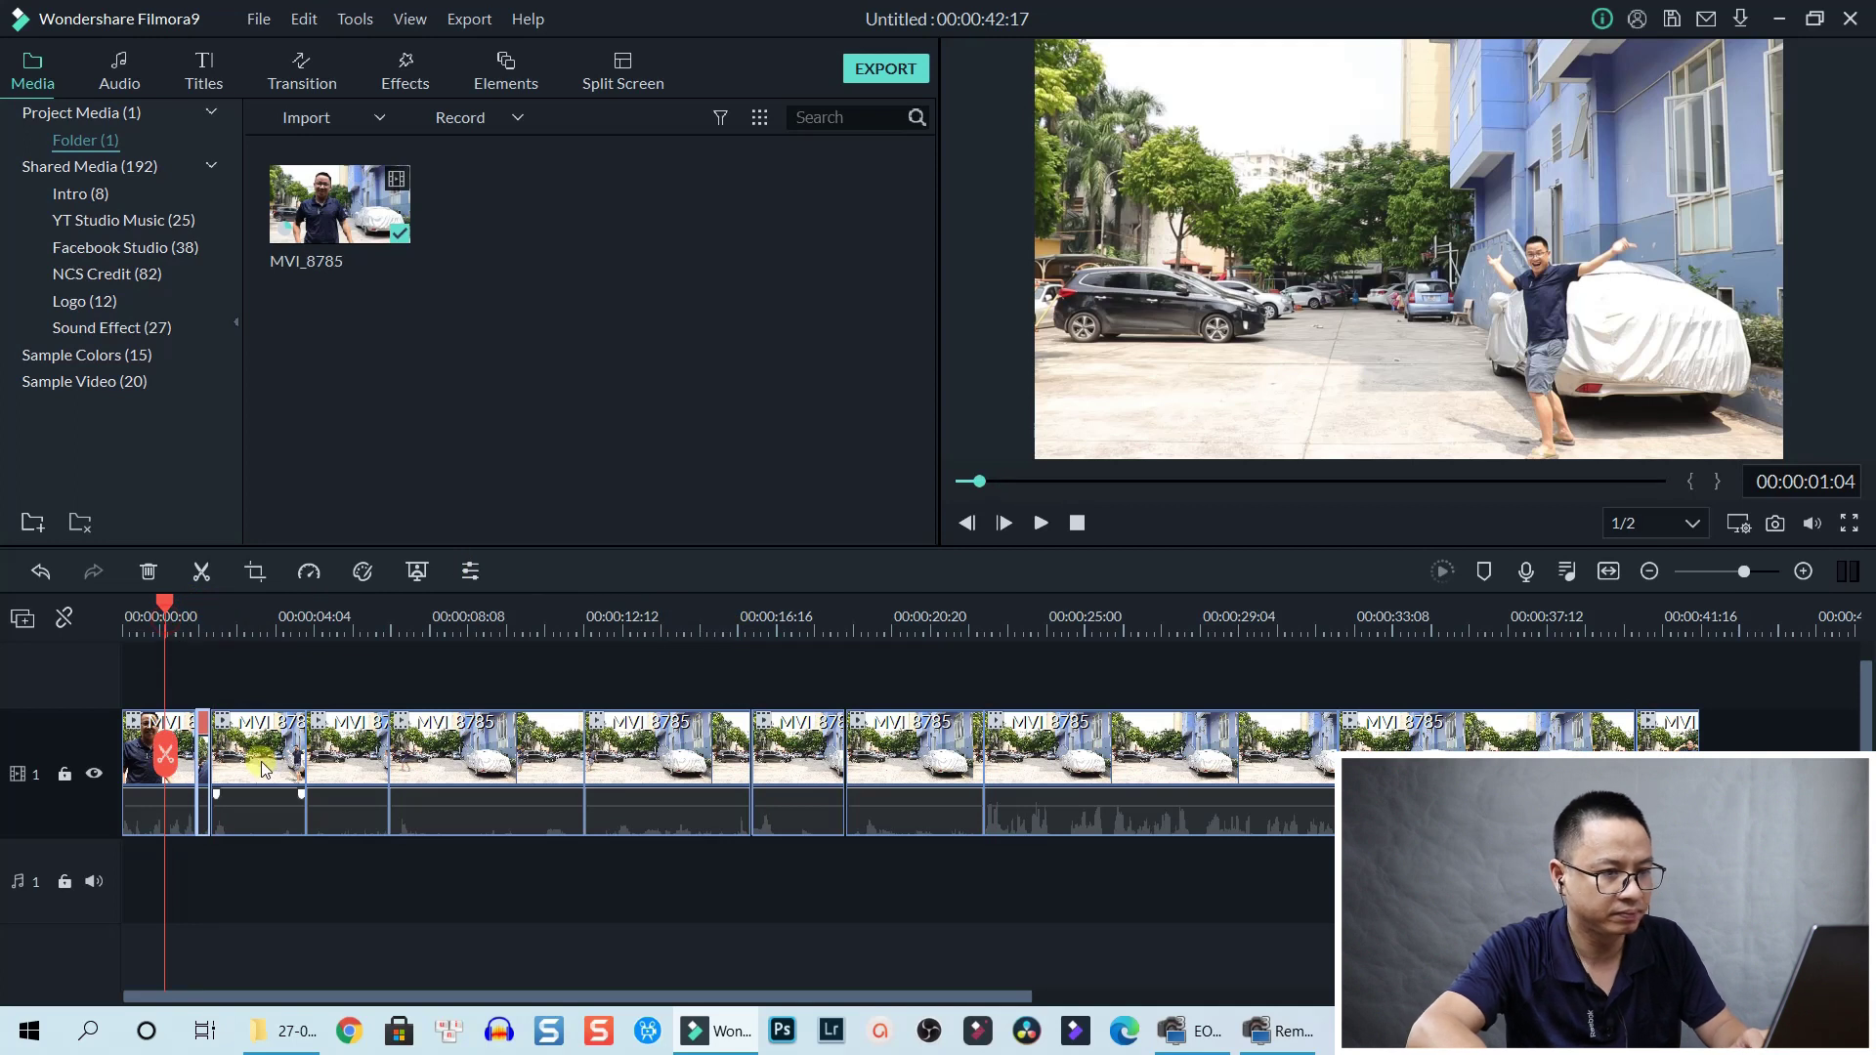
key(space)
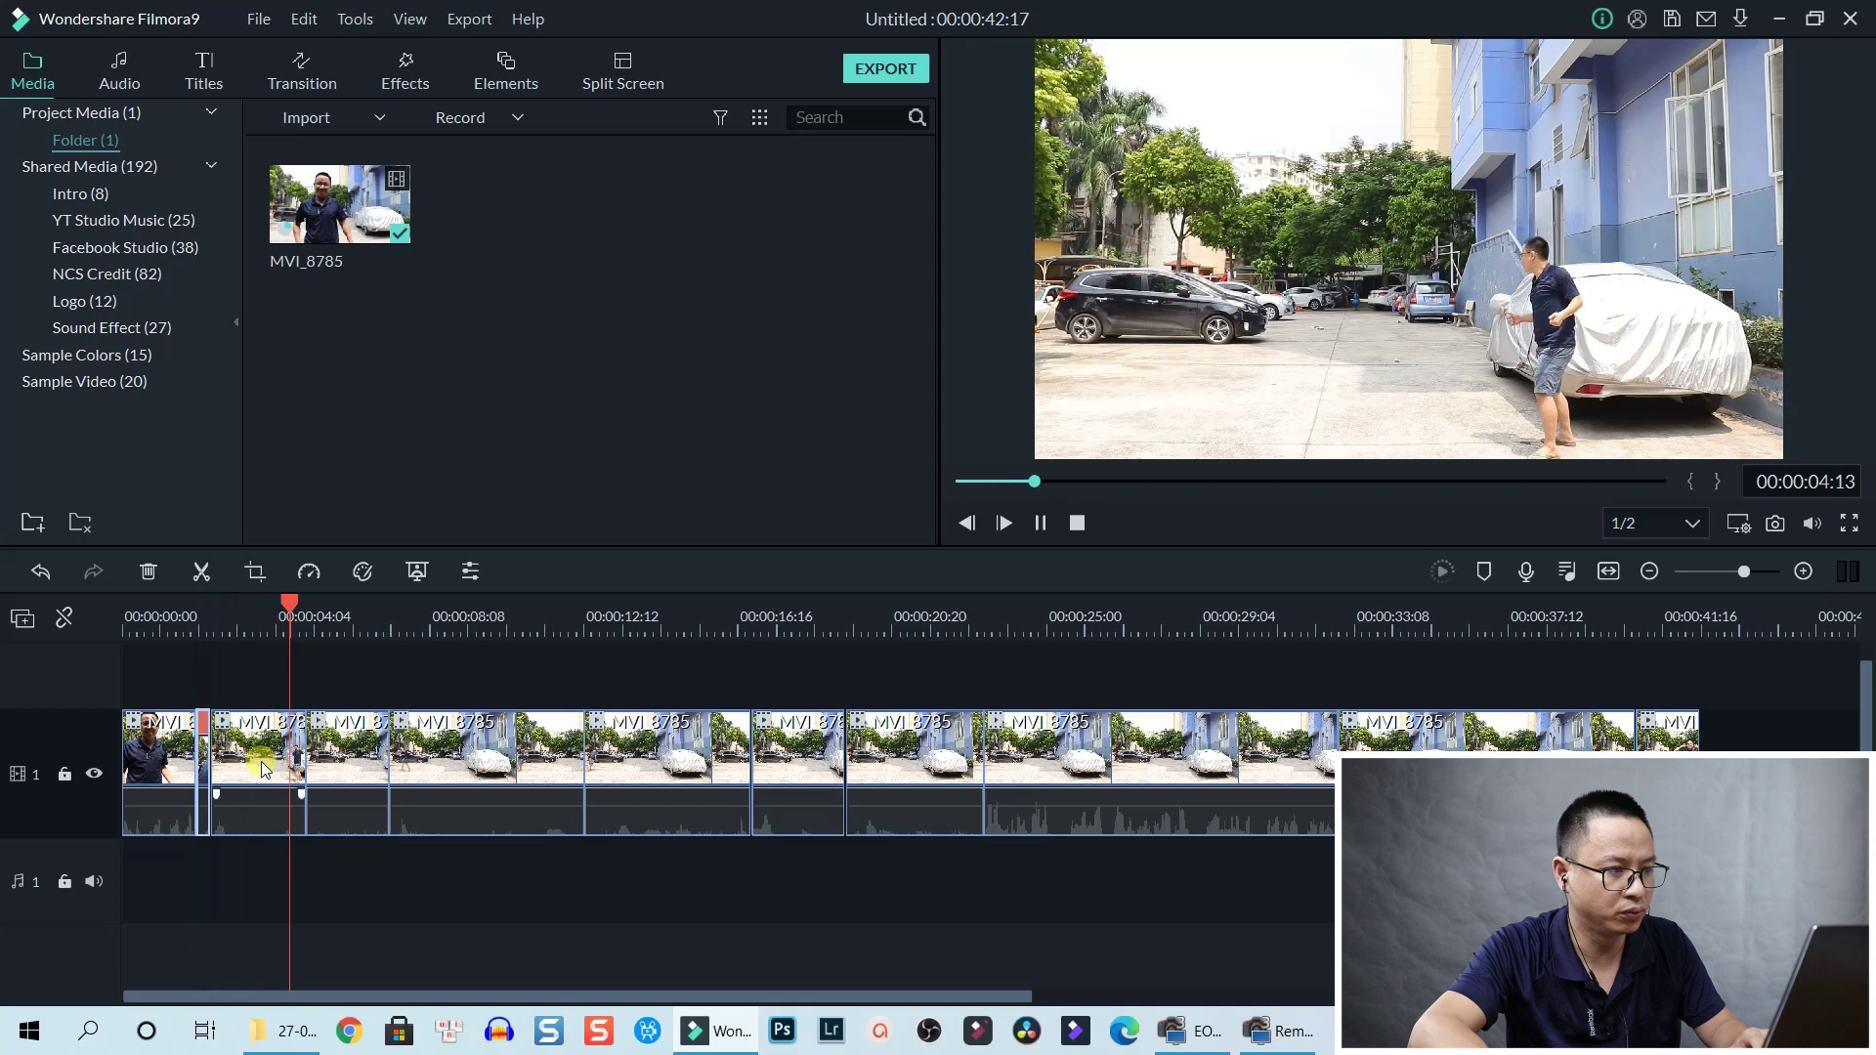
key(space)
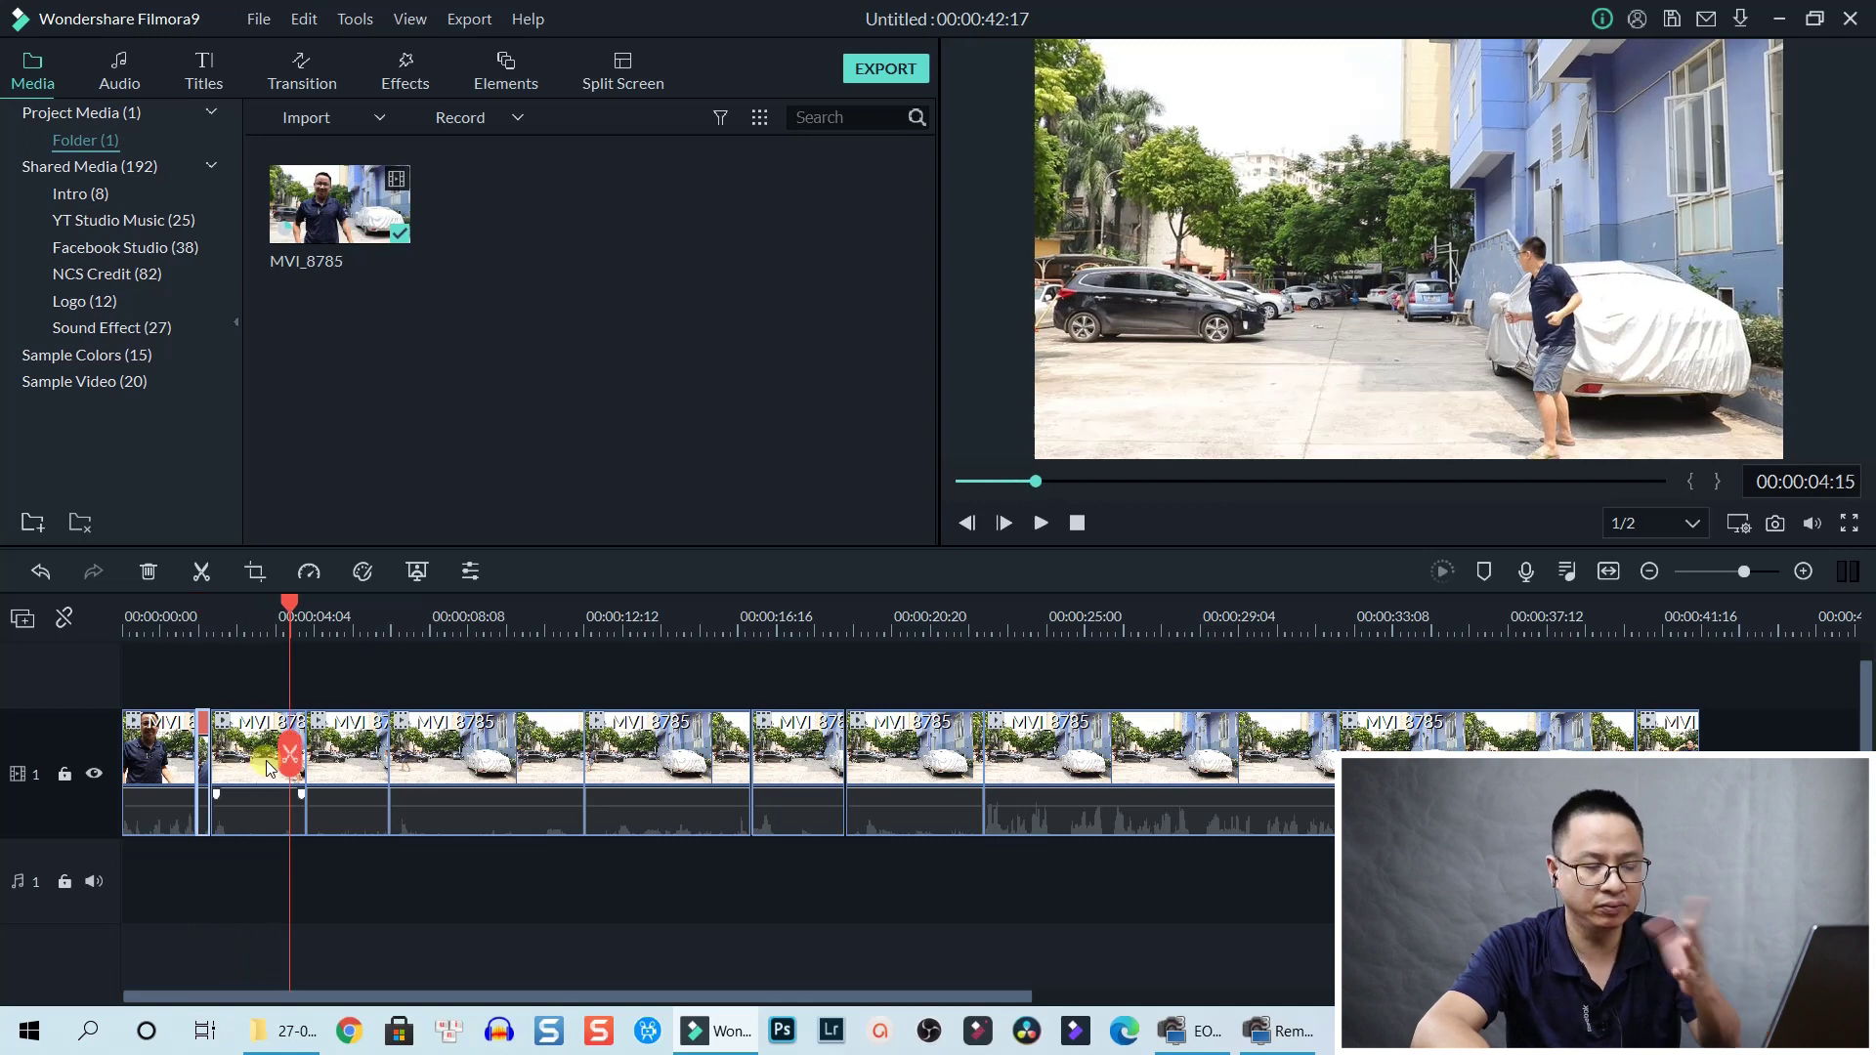
click(344, 620)
click(363, 710)
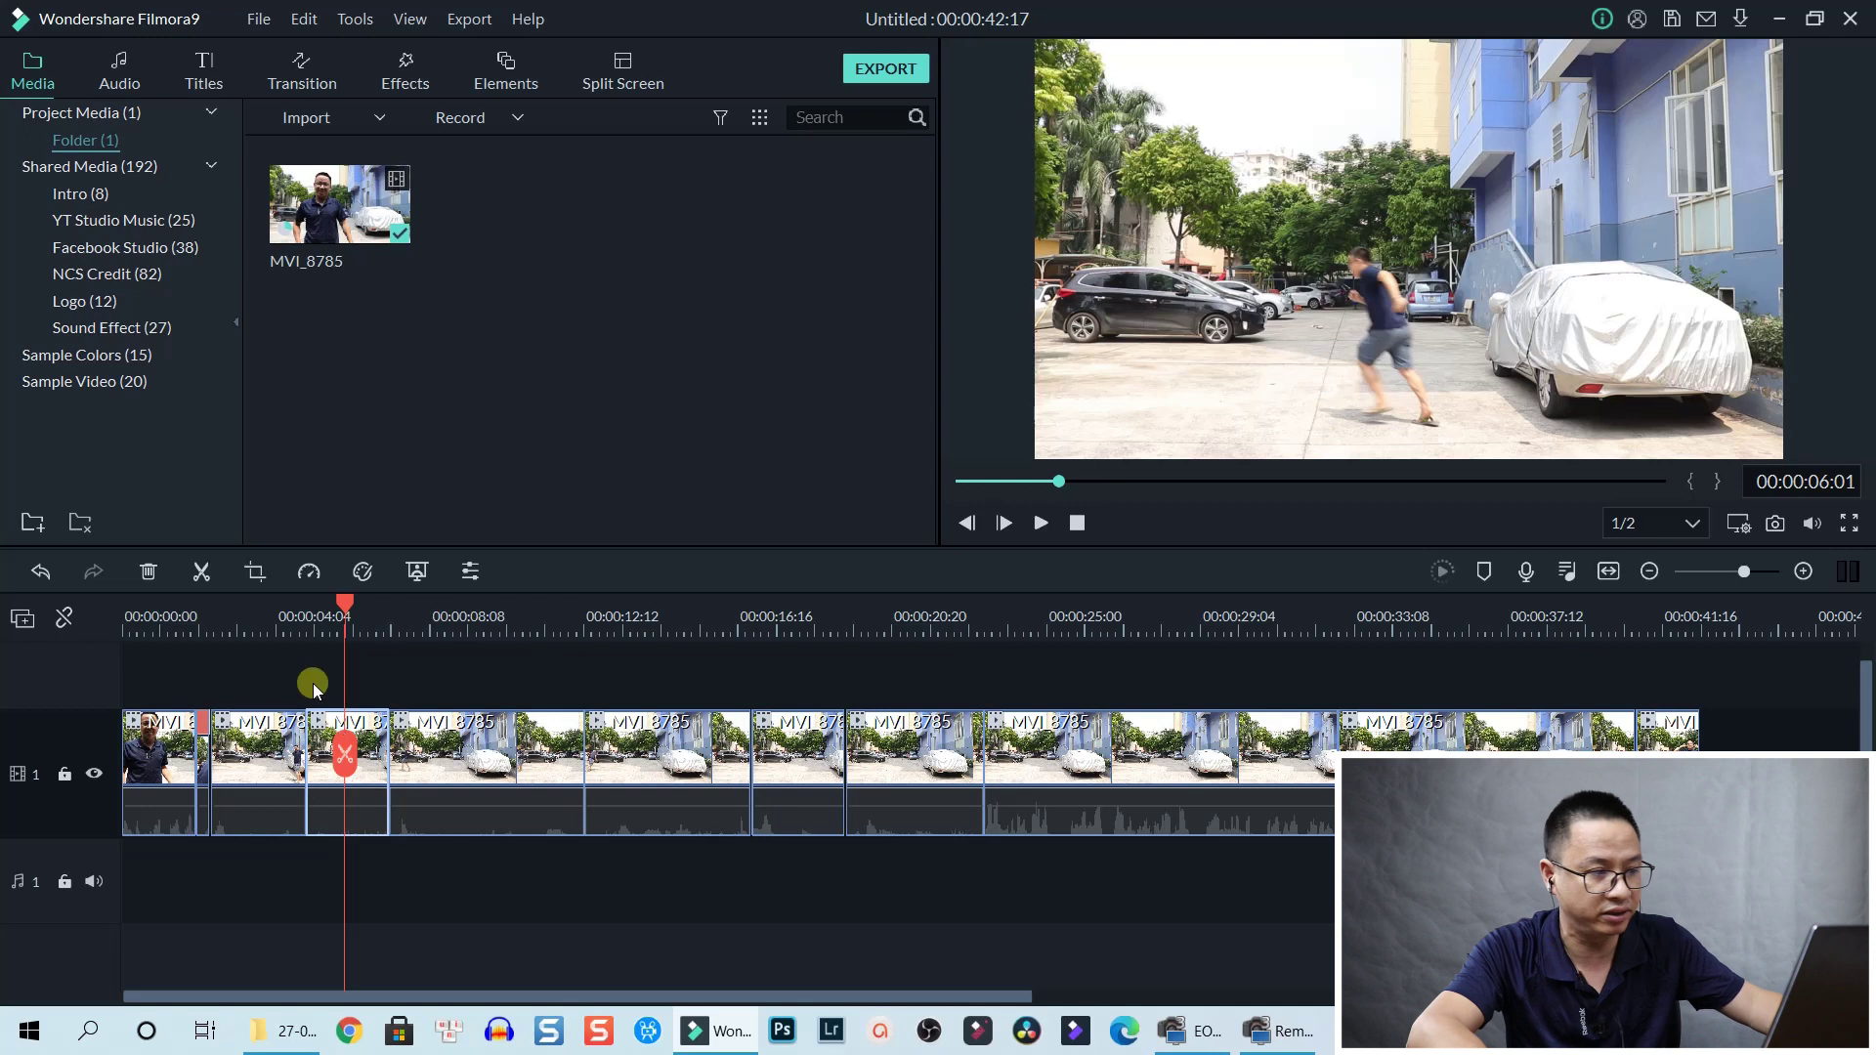
click(308, 574)
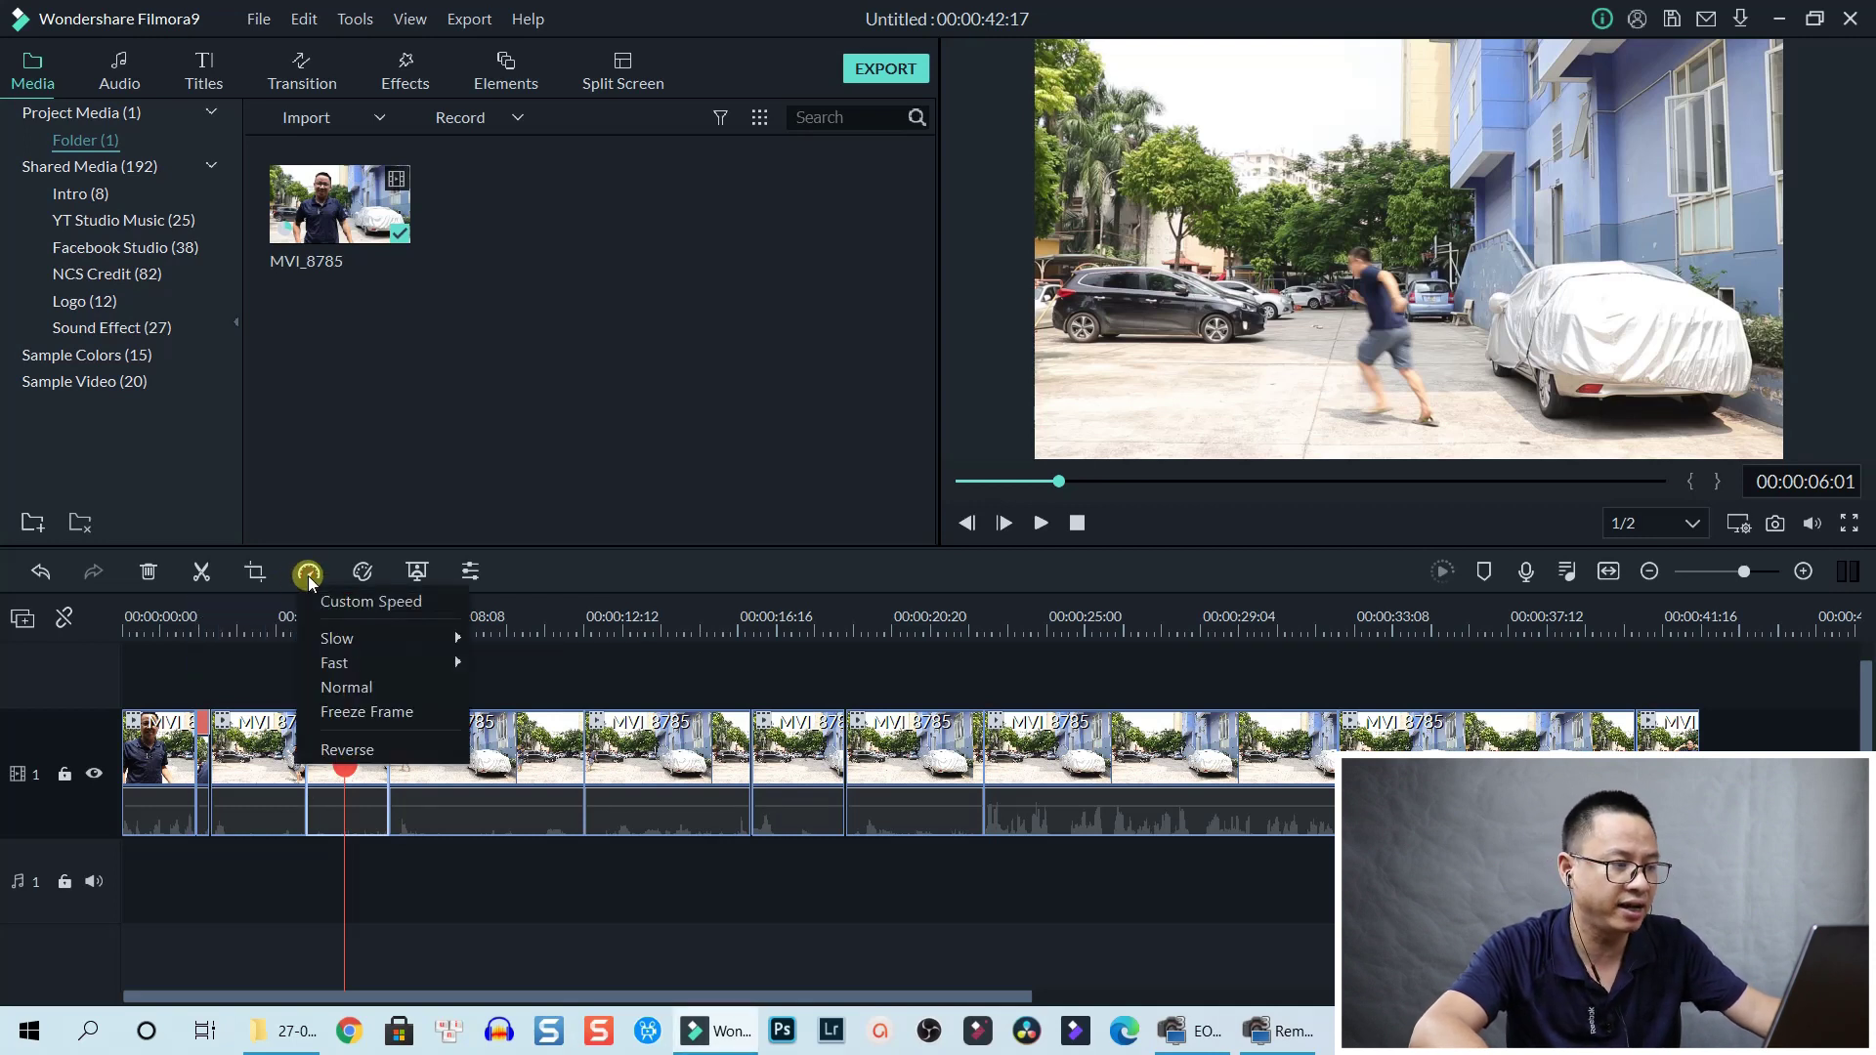
mouse_move(336, 663)
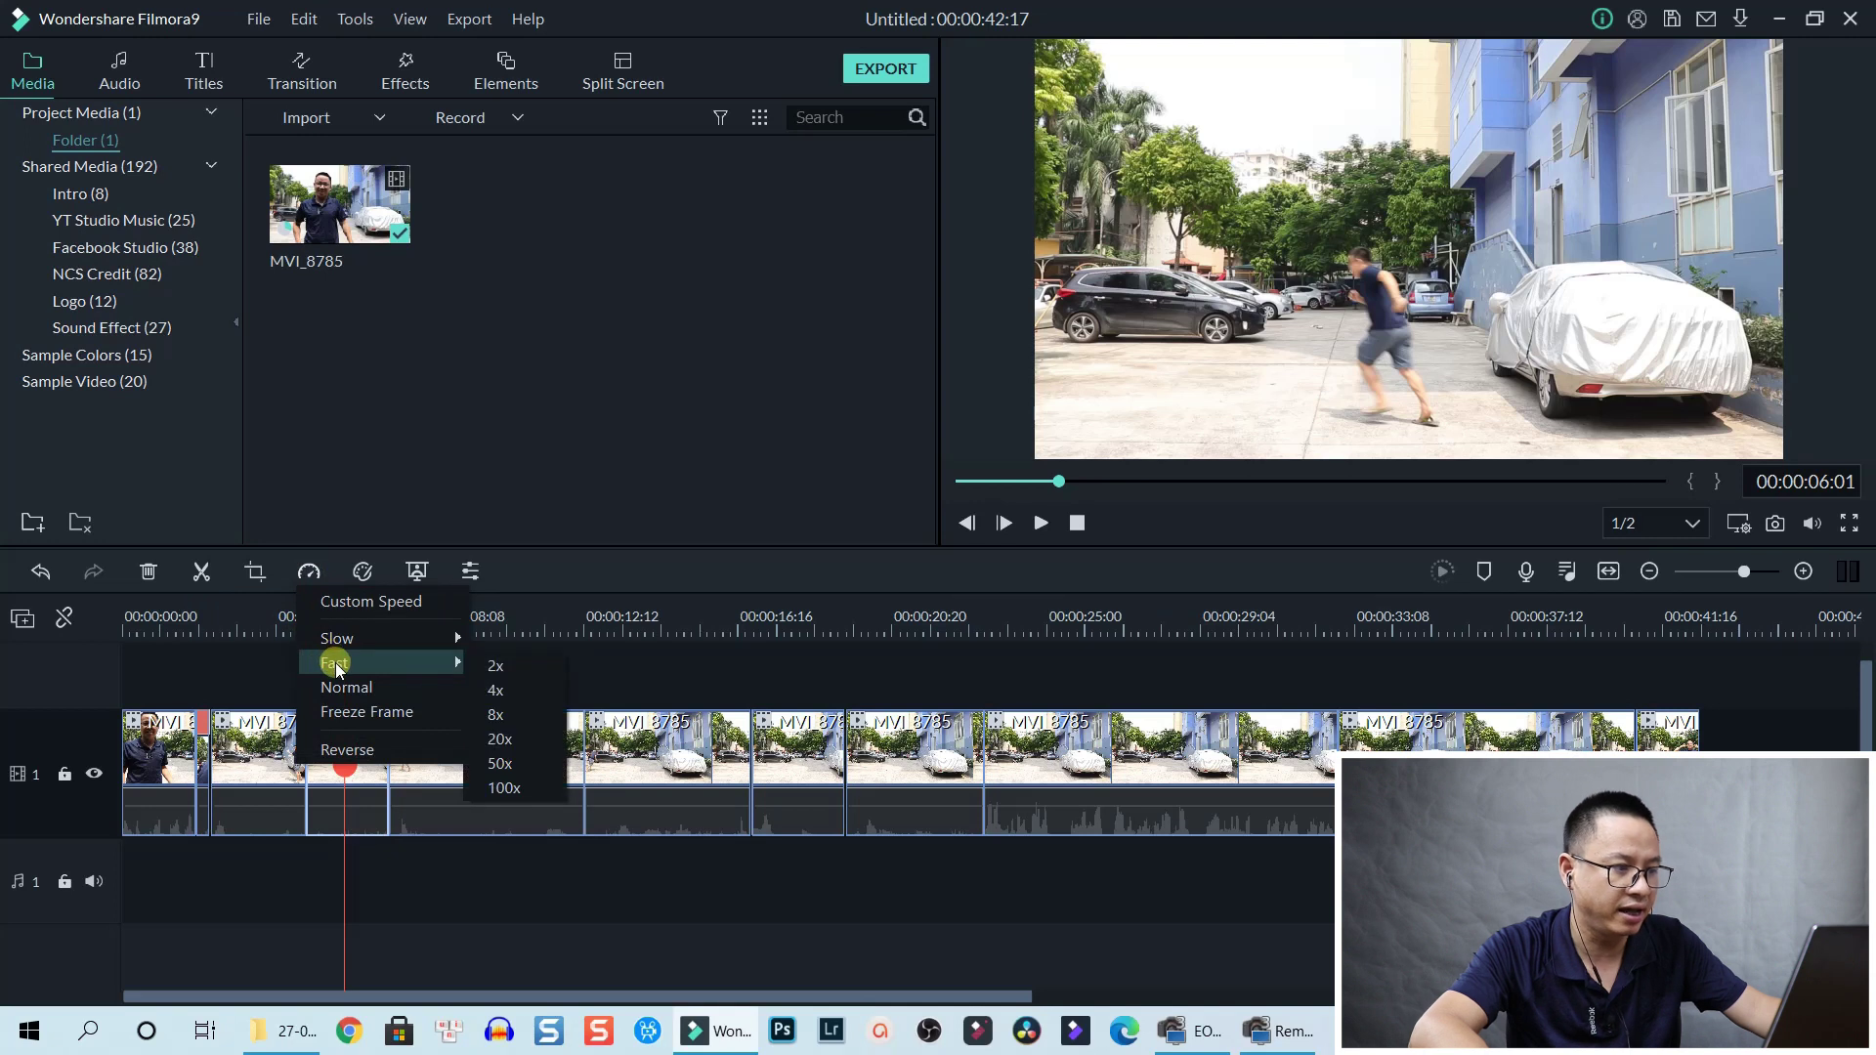
click(498, 714)
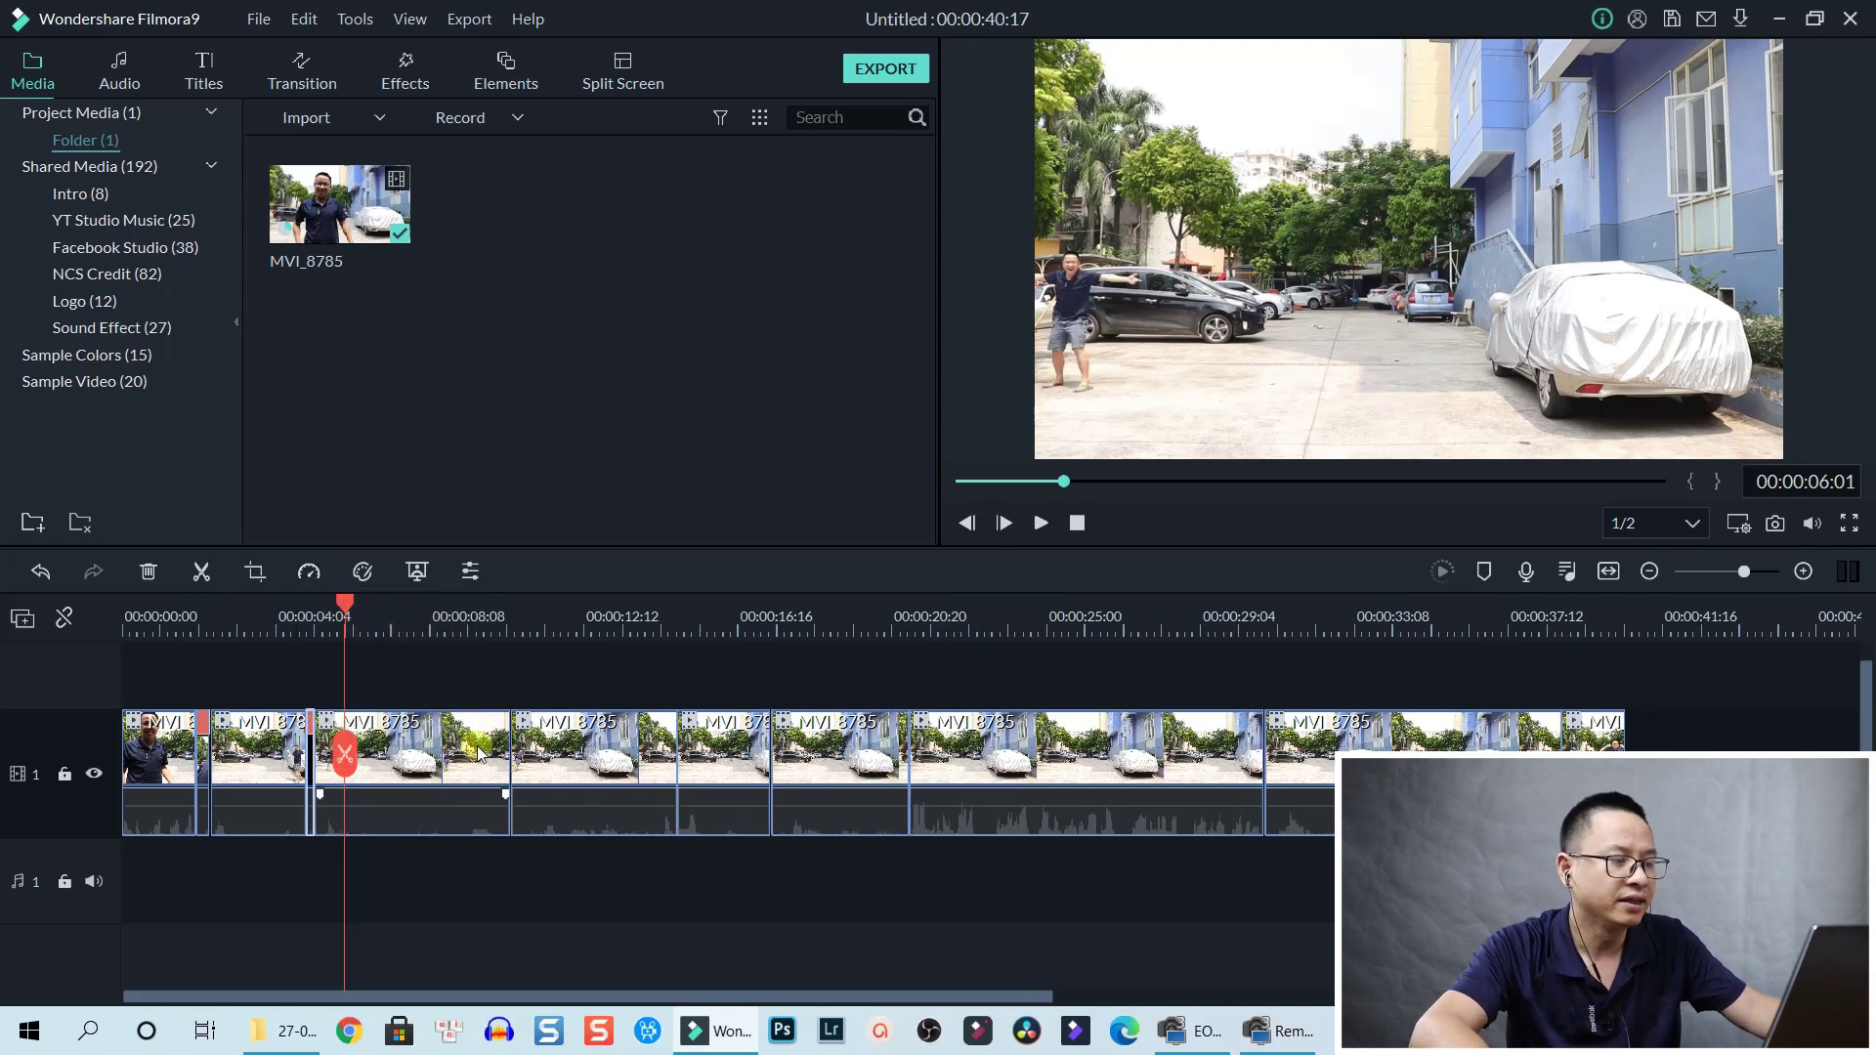
Play through the fifth segment, and apply the 8x Fast preset to the sixth segment, where the run starts.
click(454, 770)
key(space)
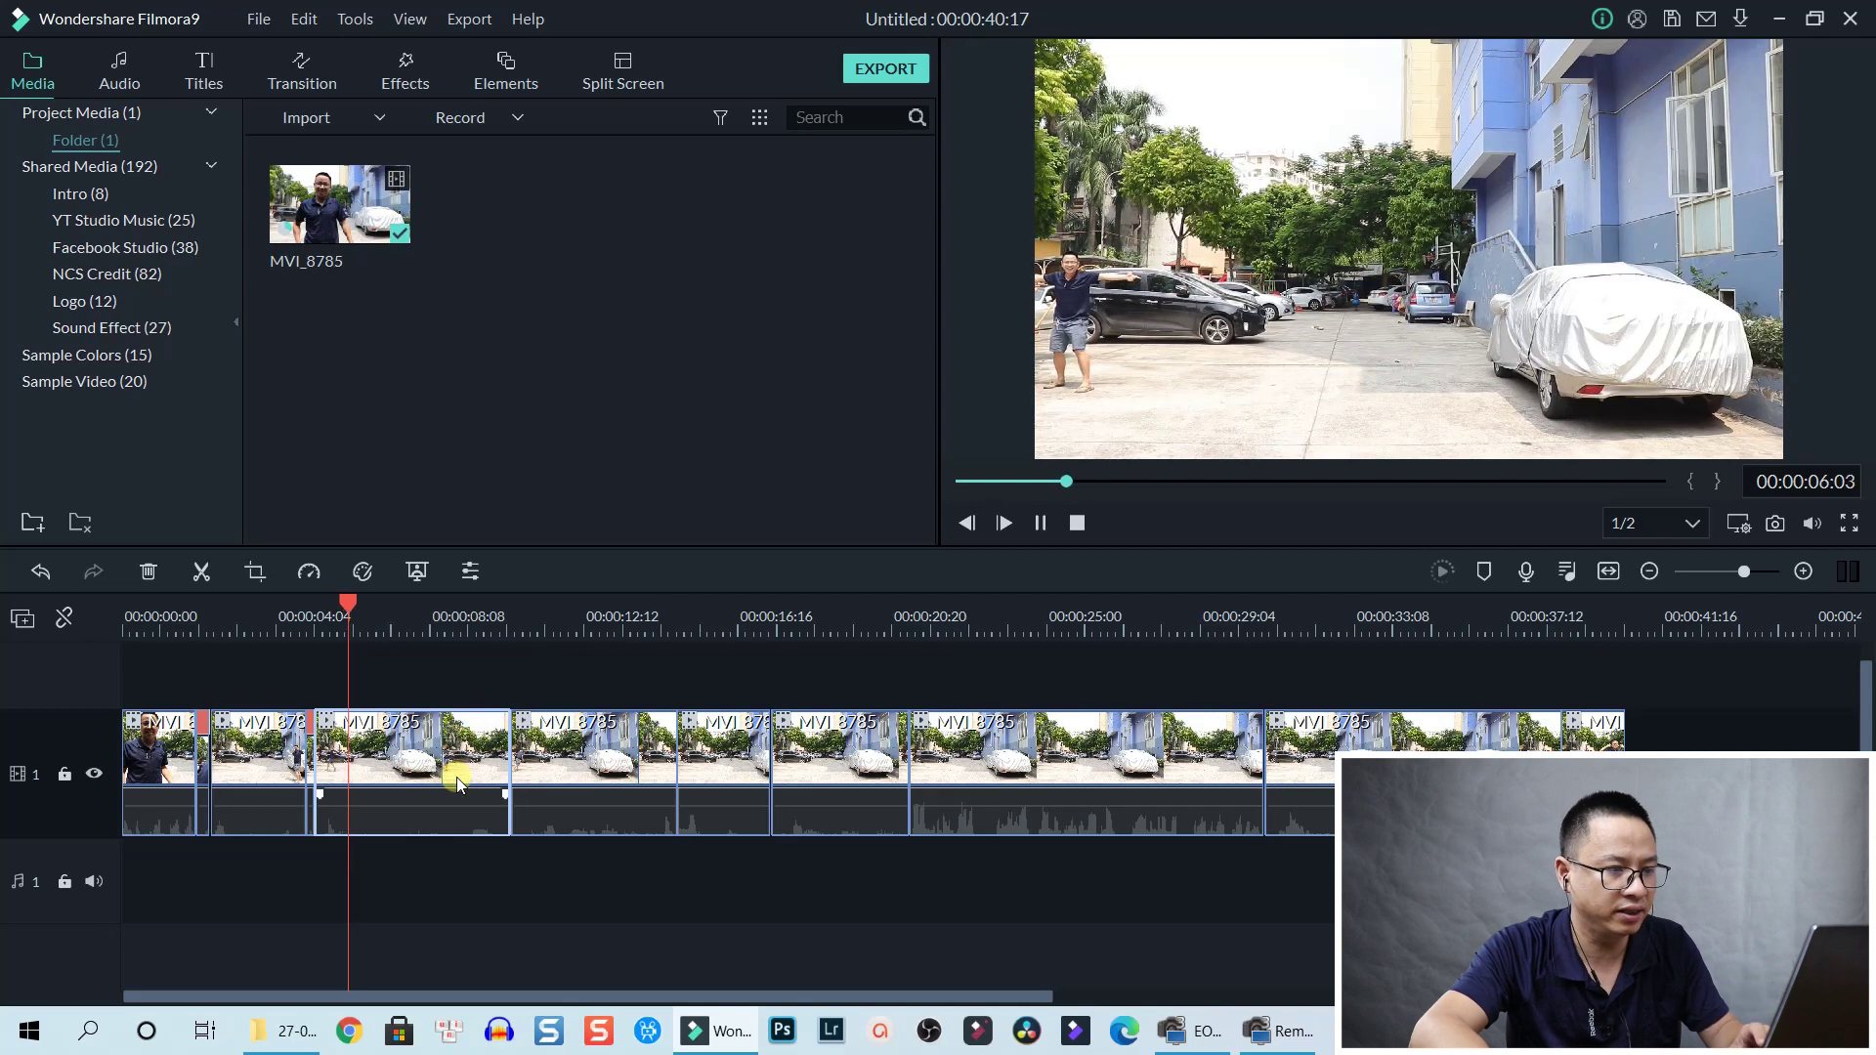
key(space)
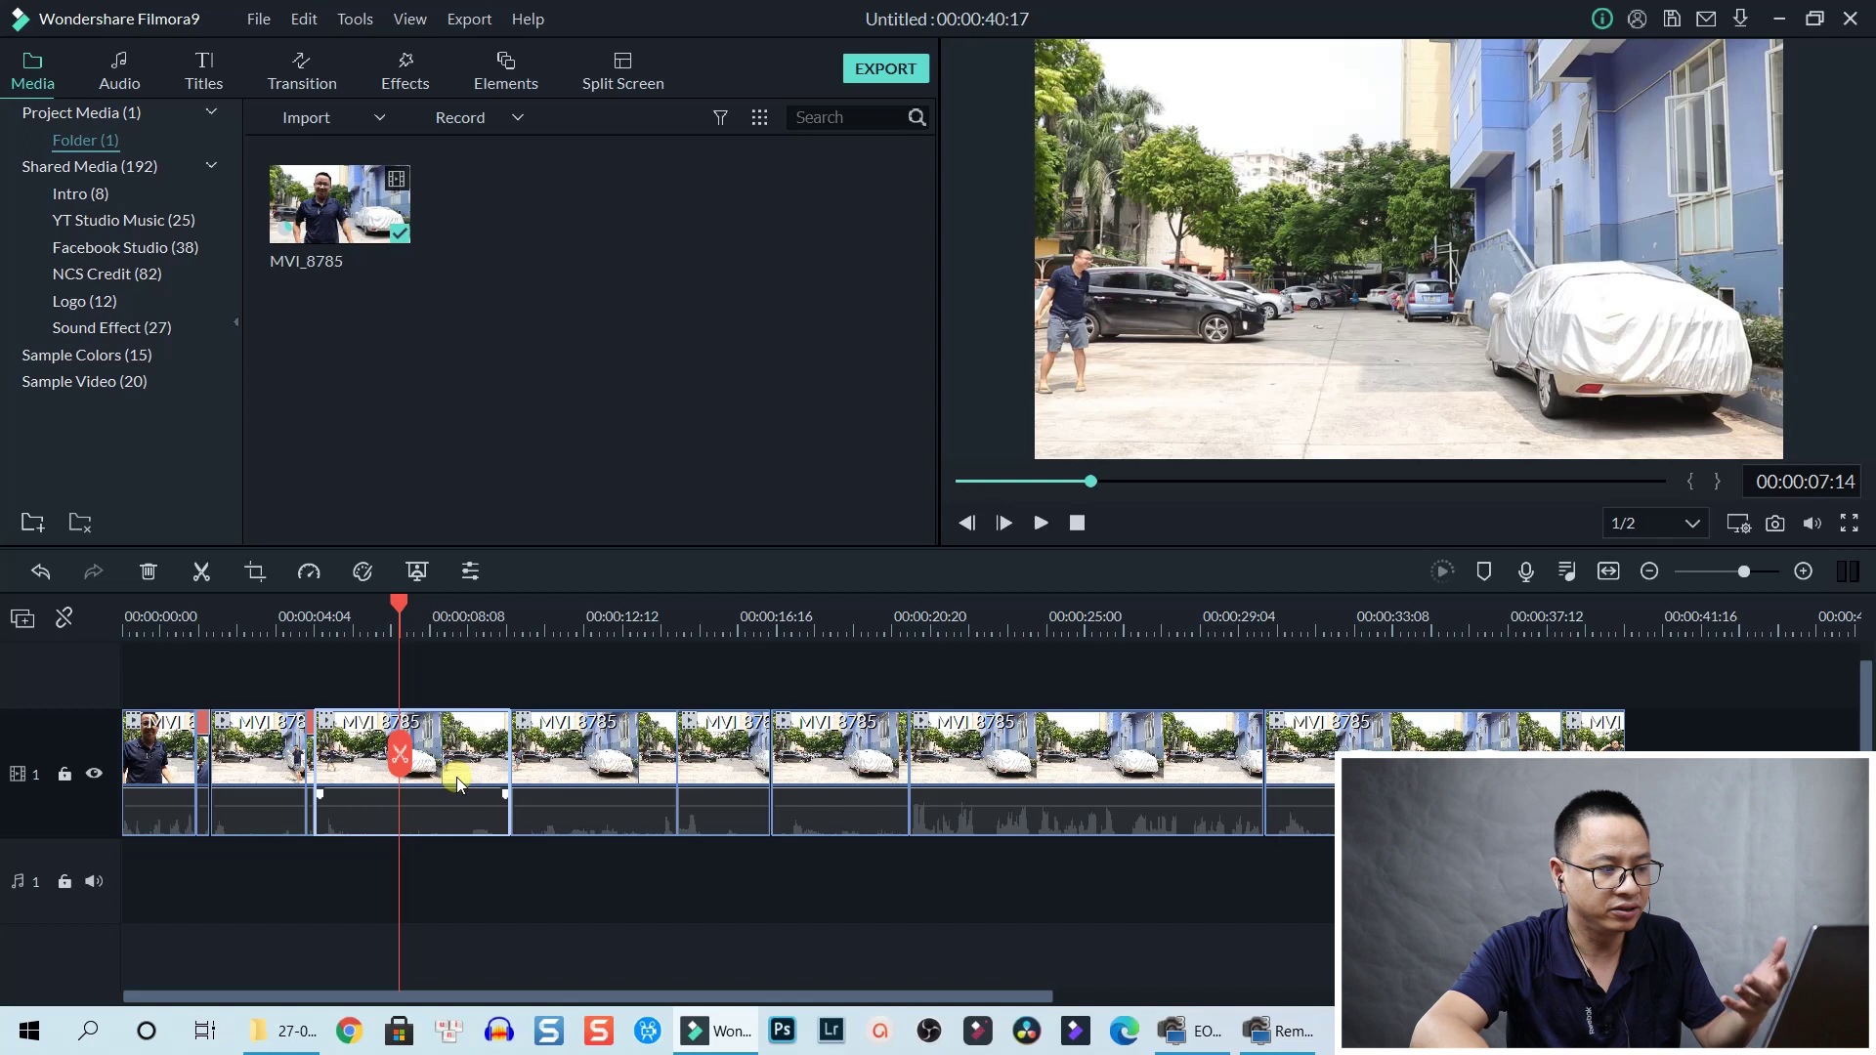
key(space)
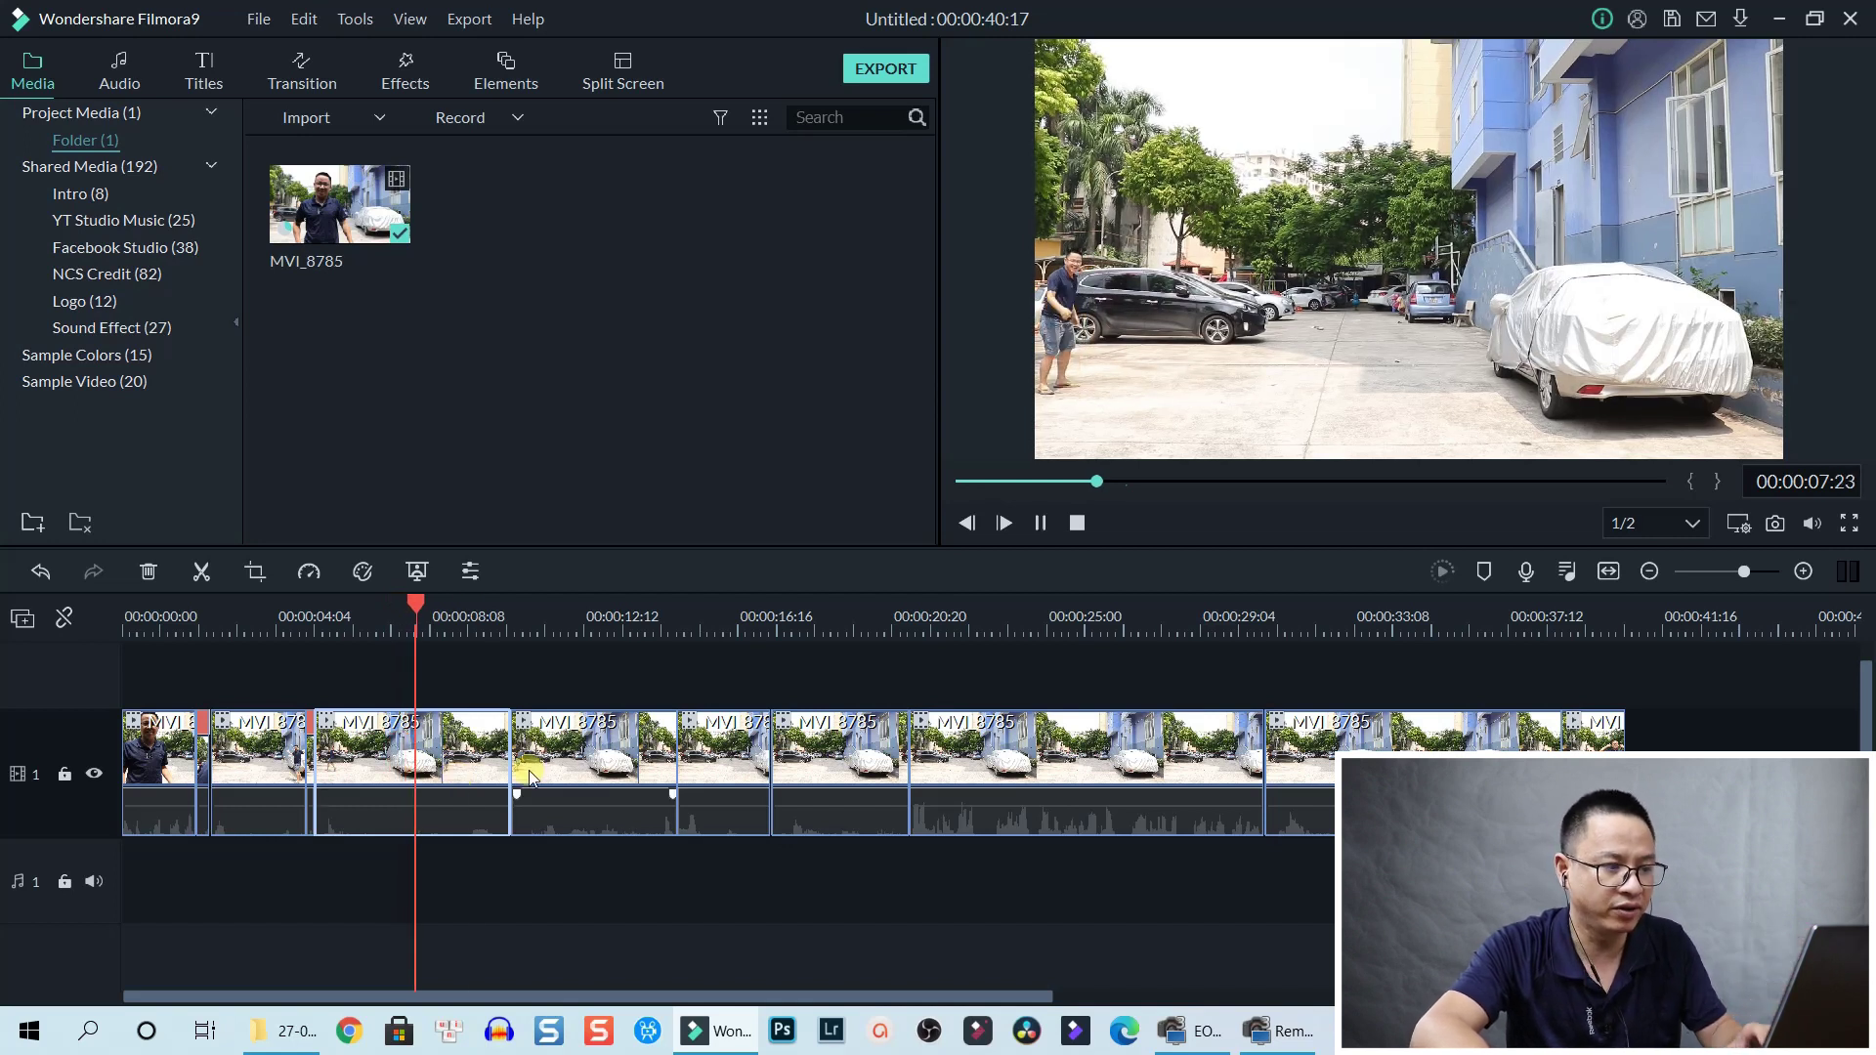
key(space)
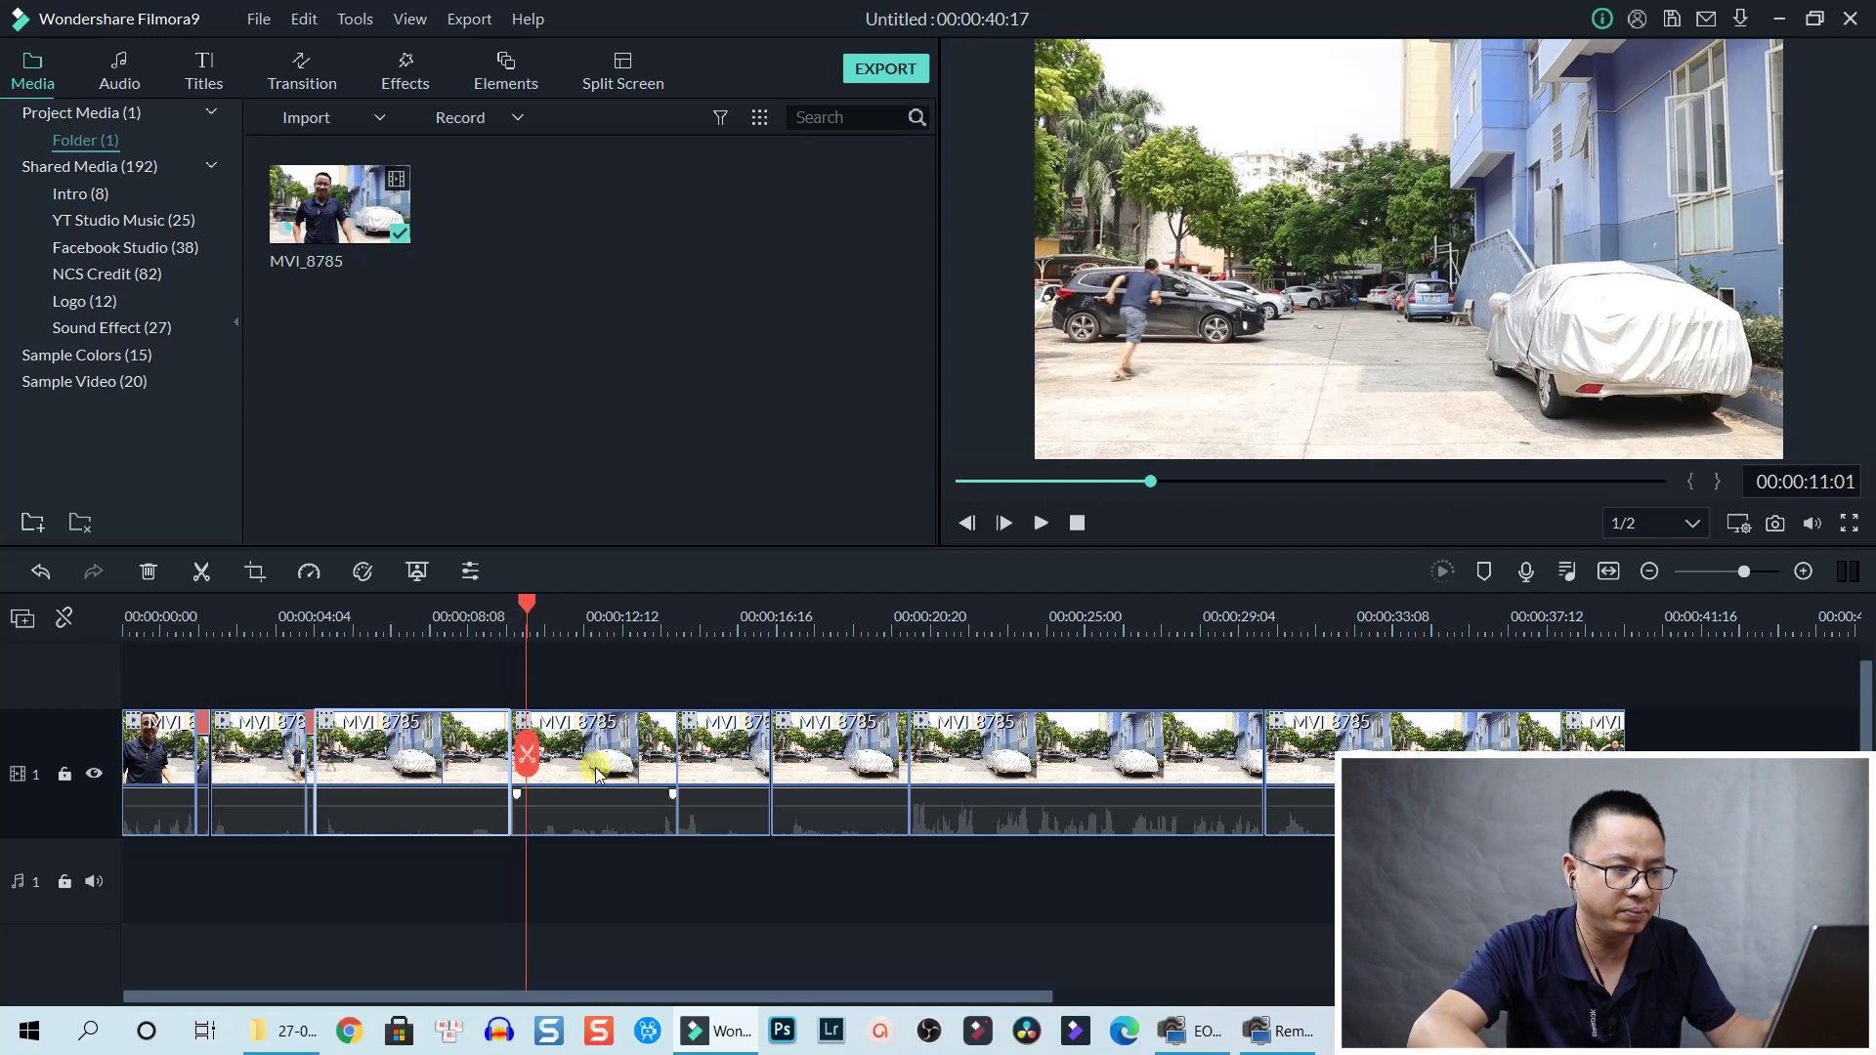
click(596, 766)
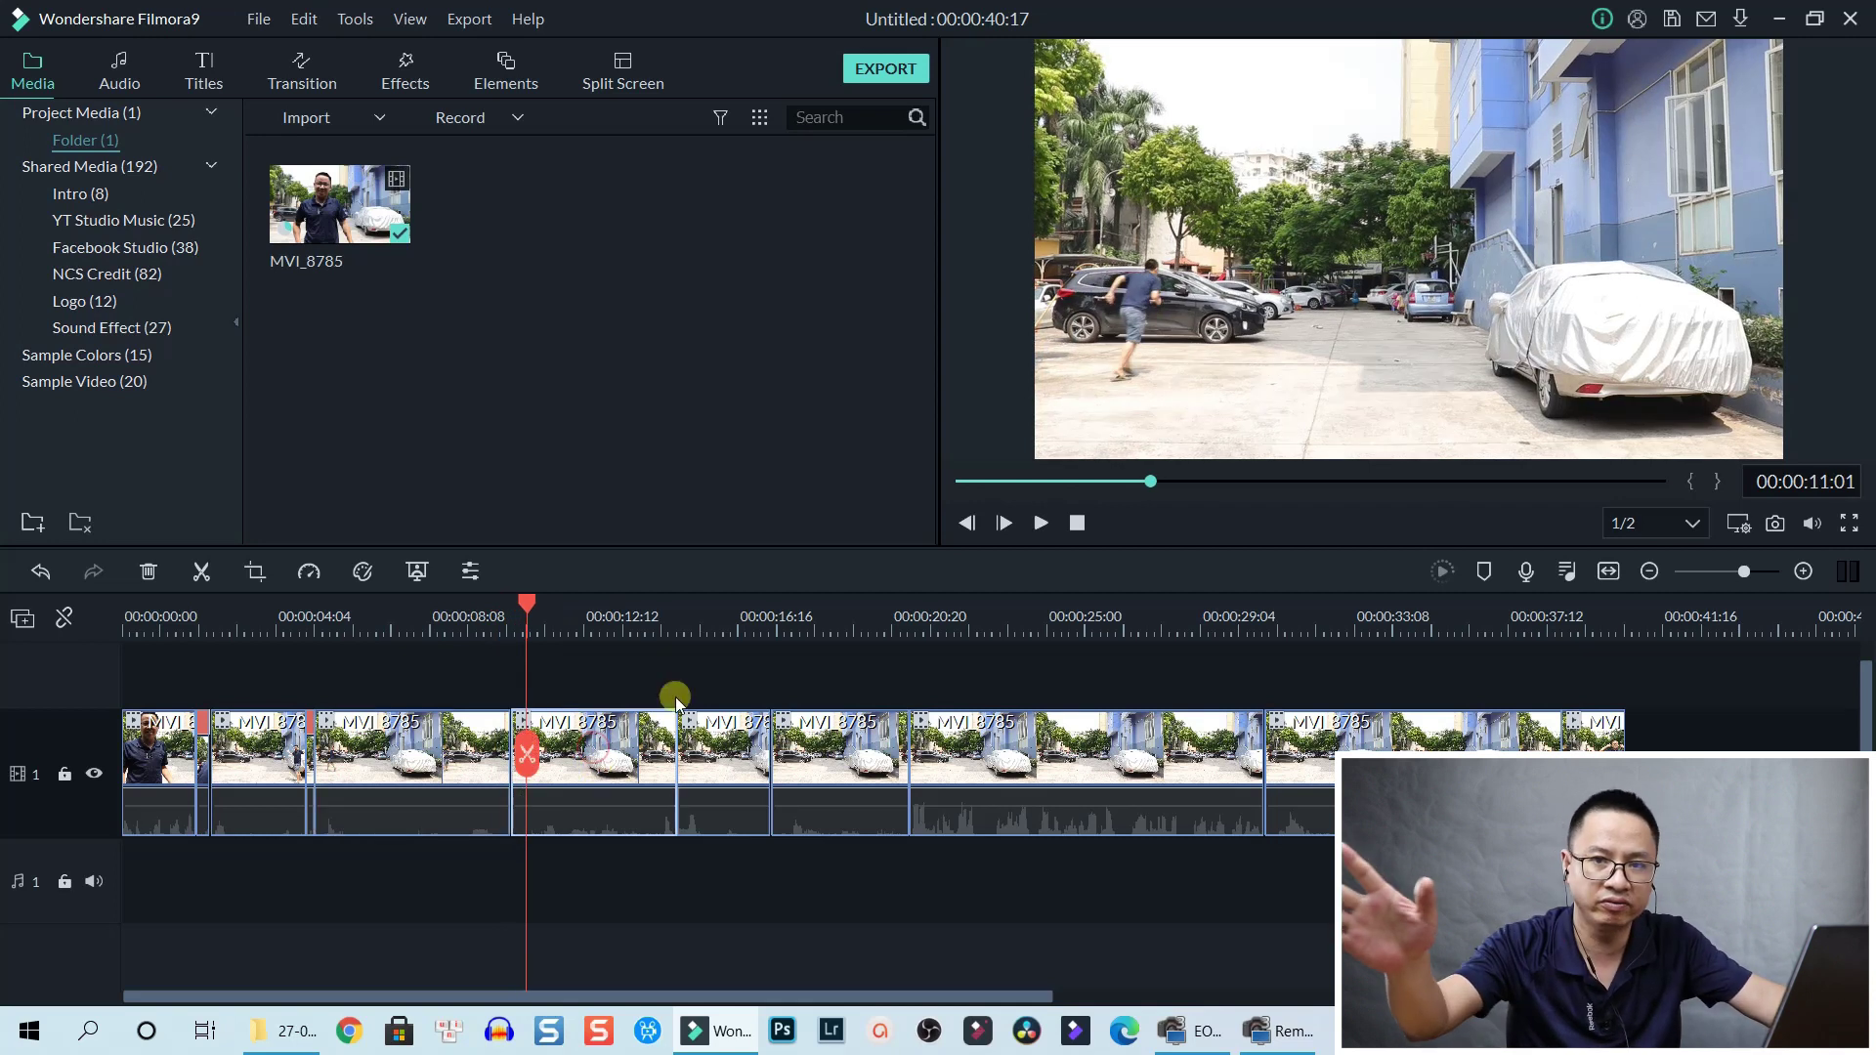
click(306, 570)
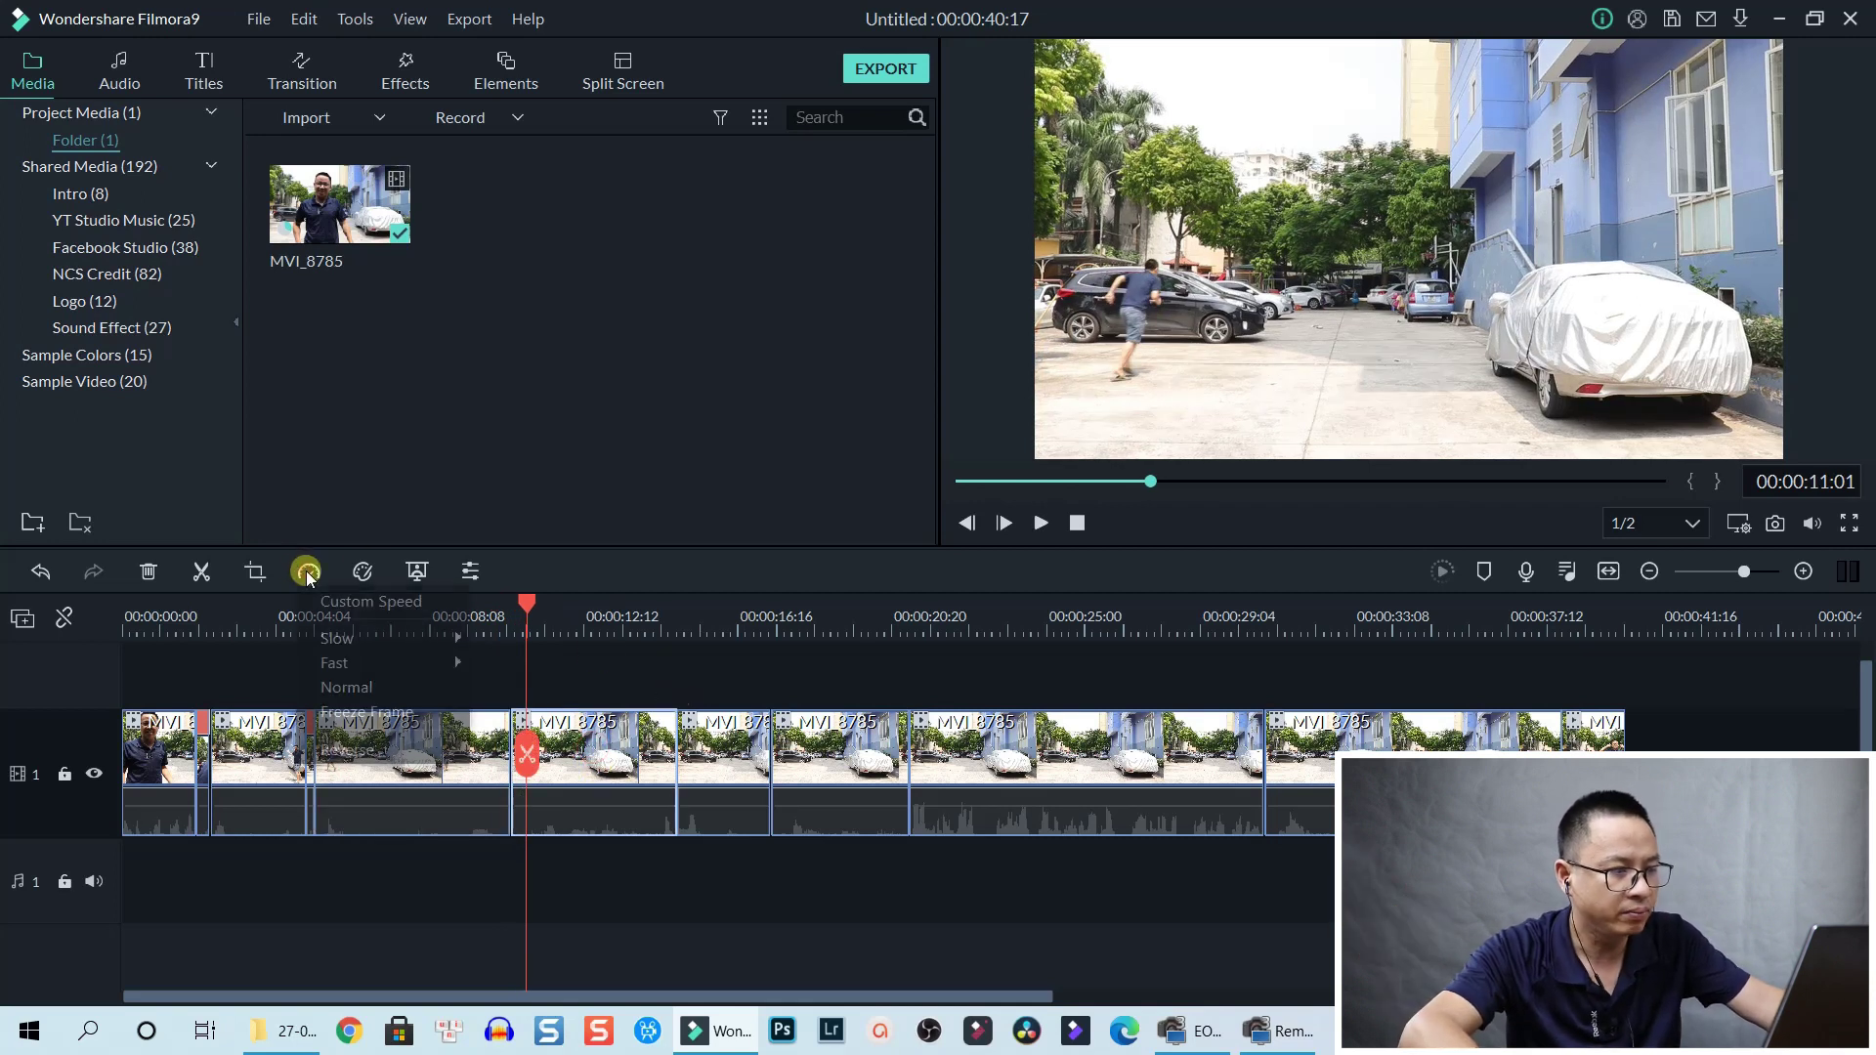
click(391, 657)
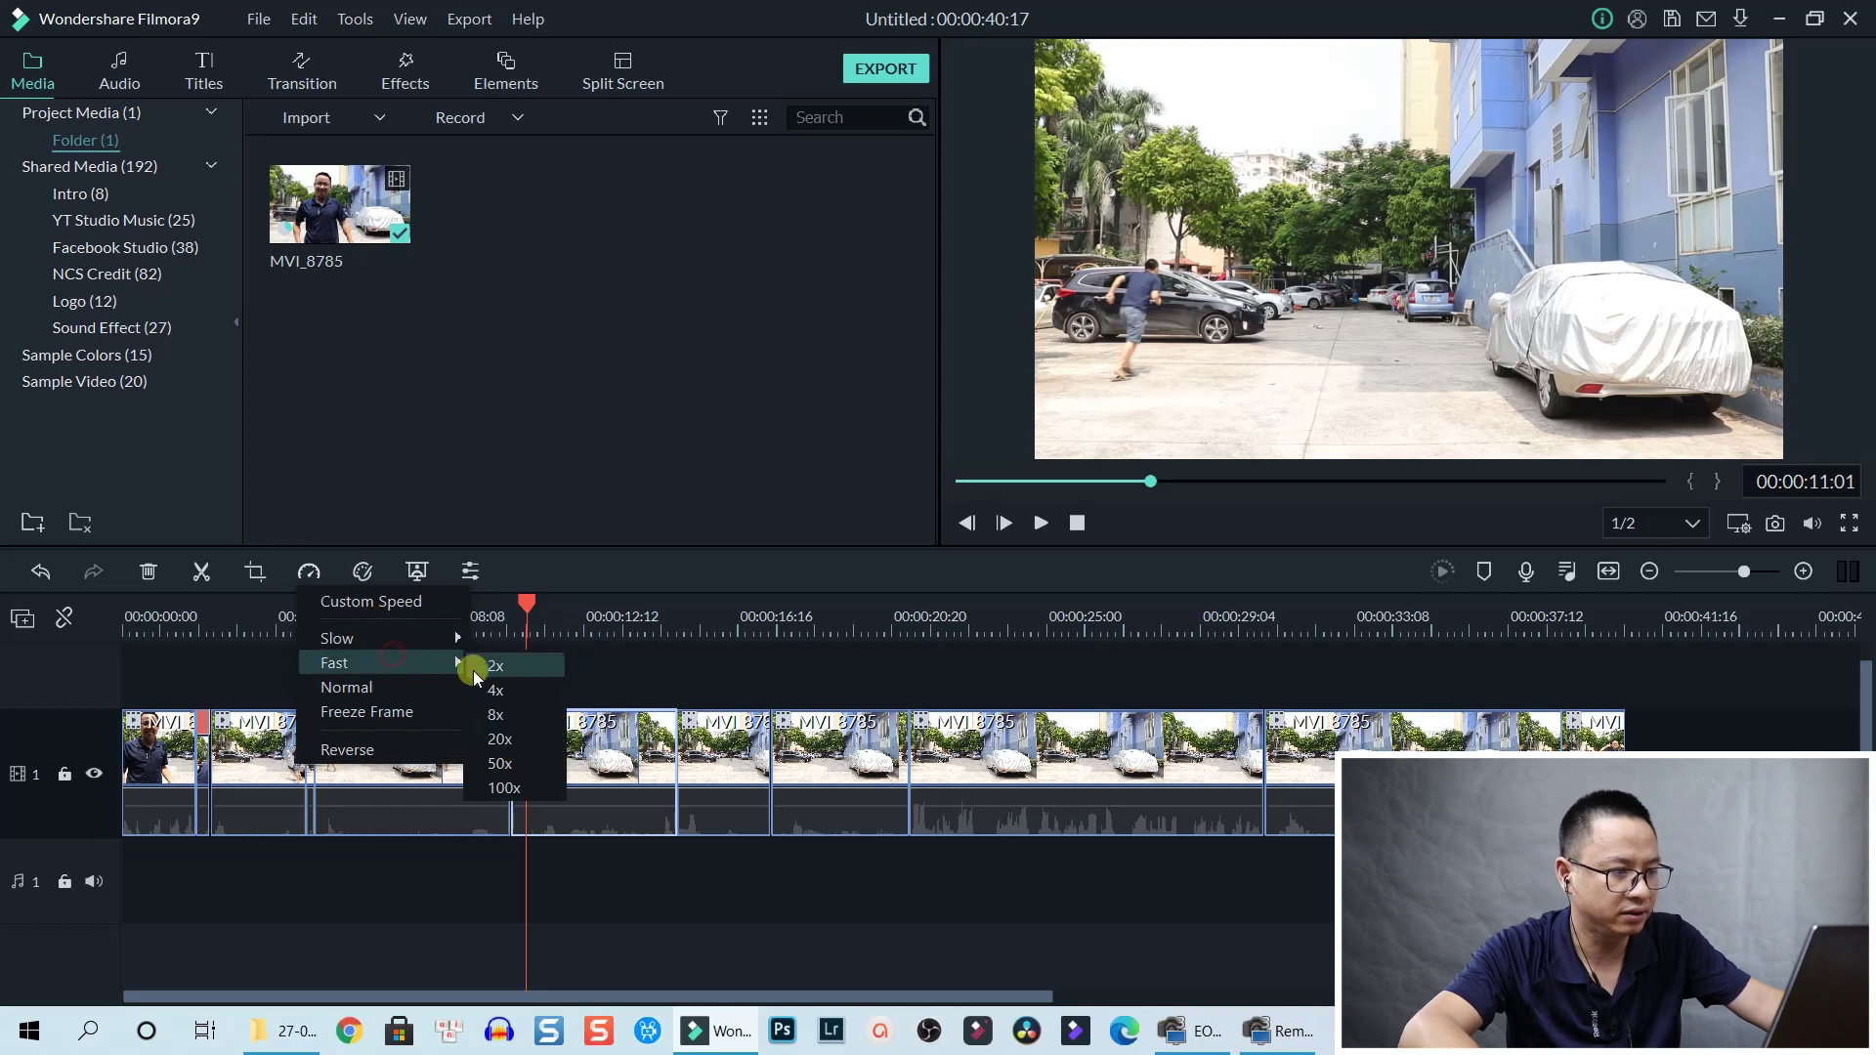
click(497, 713)
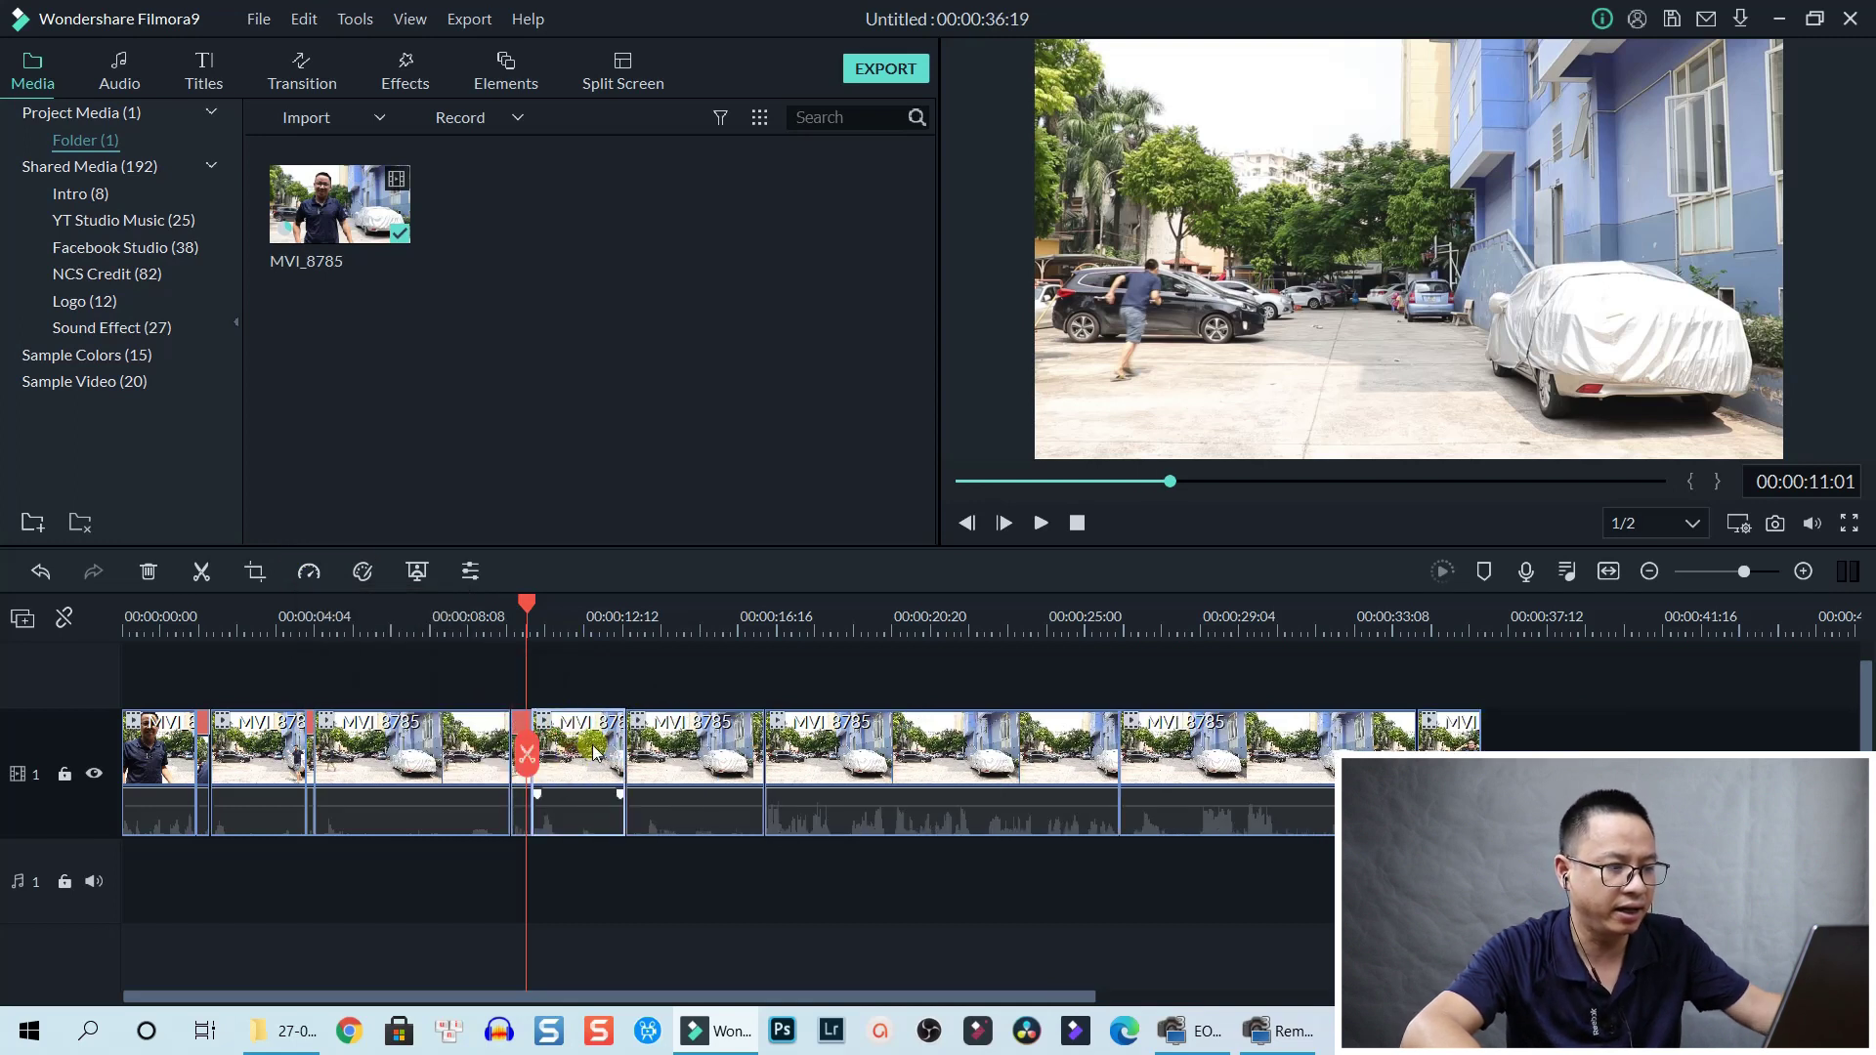
Speed up the eighth segment directly on the timeline by shortening it to end at about 00:00:14:03.
click(574, 620)
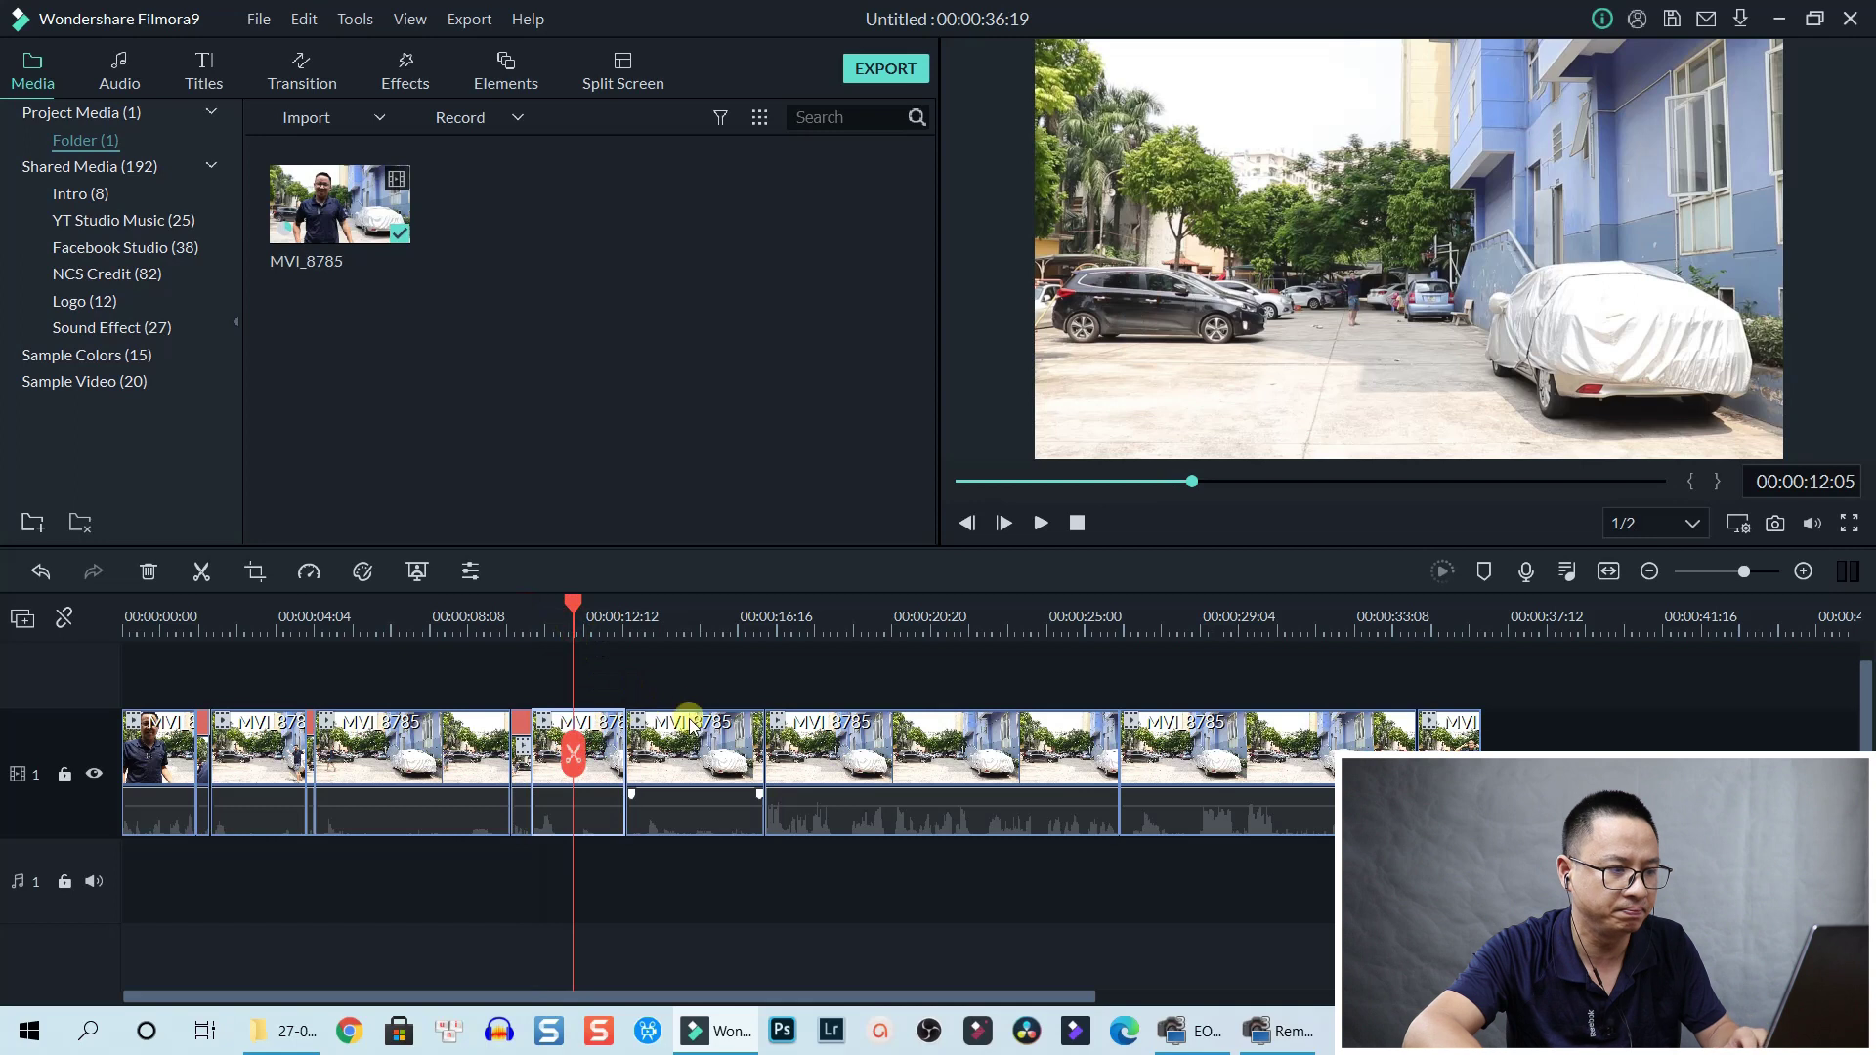
click(687, 619)
click(715, 773)
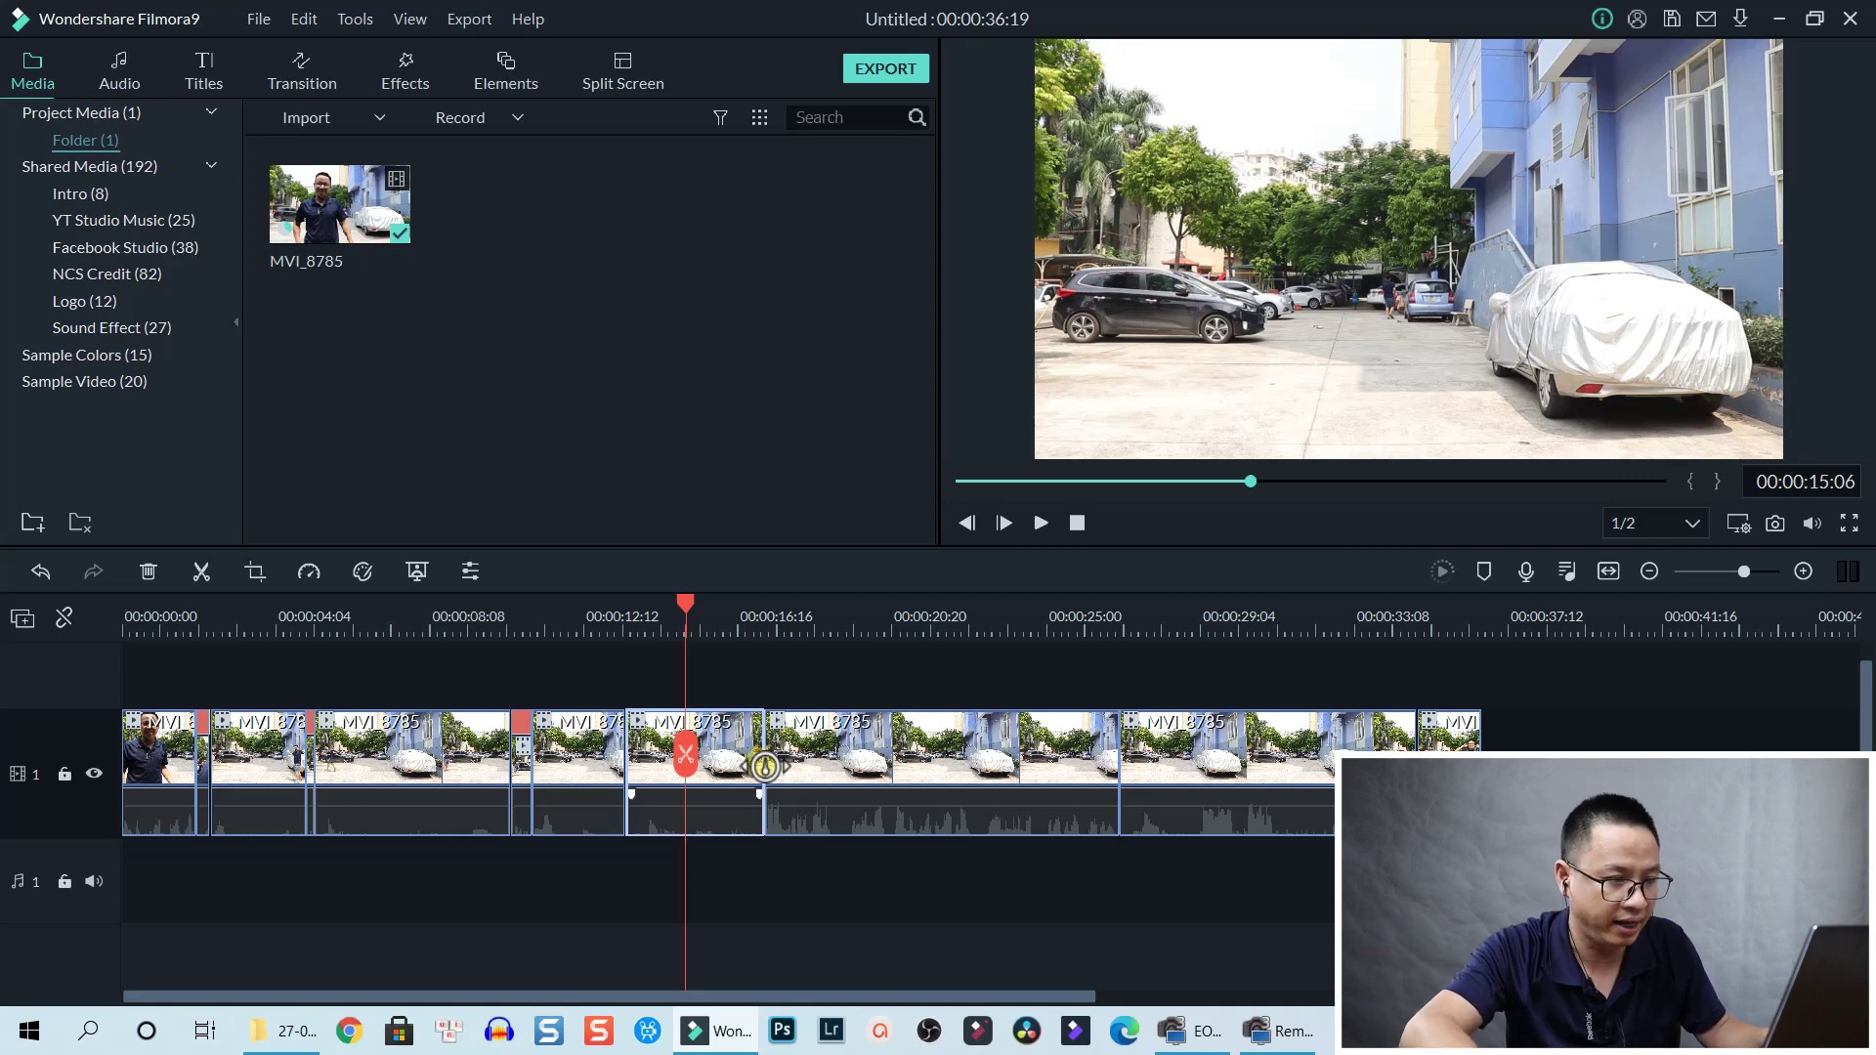
drag(764, 767, 647, 783)
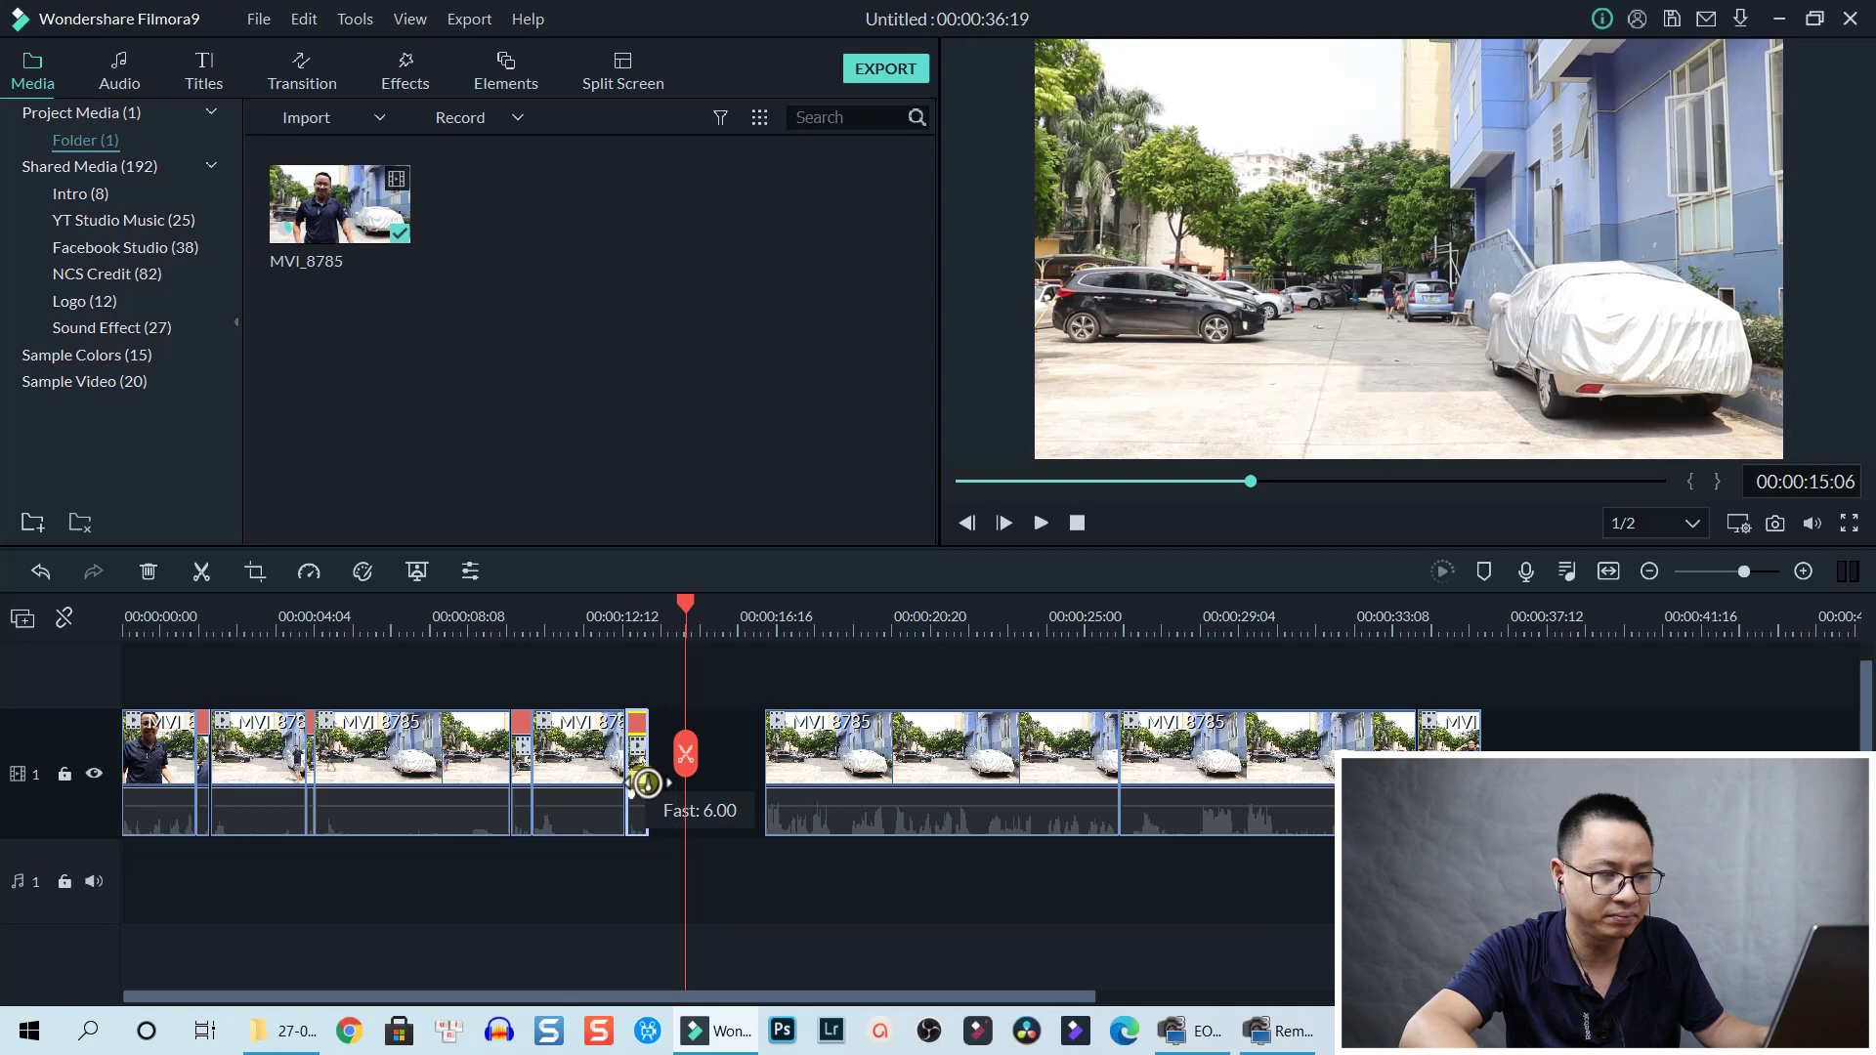
drag(647, 782, 640, 783)
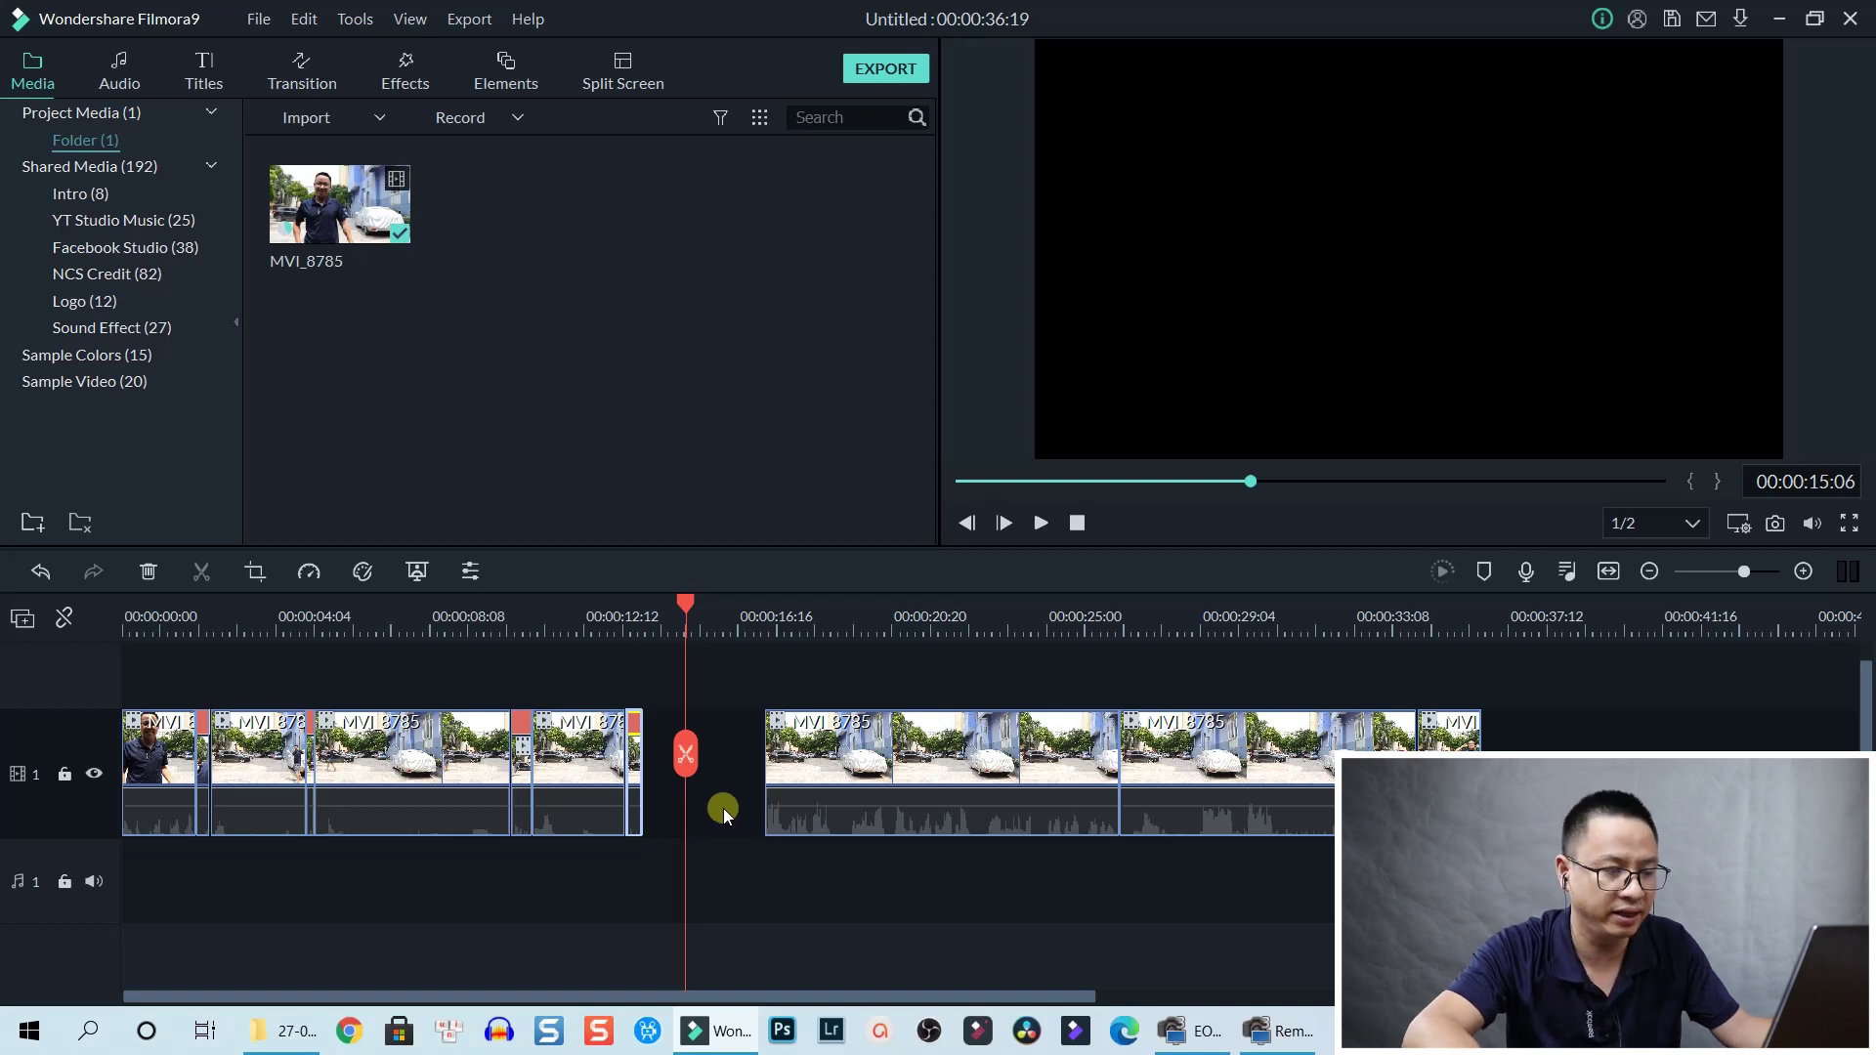
Ripple delete the empty gap after the shortened eighth segment.
click(737, 784)
right_click(730, 783)
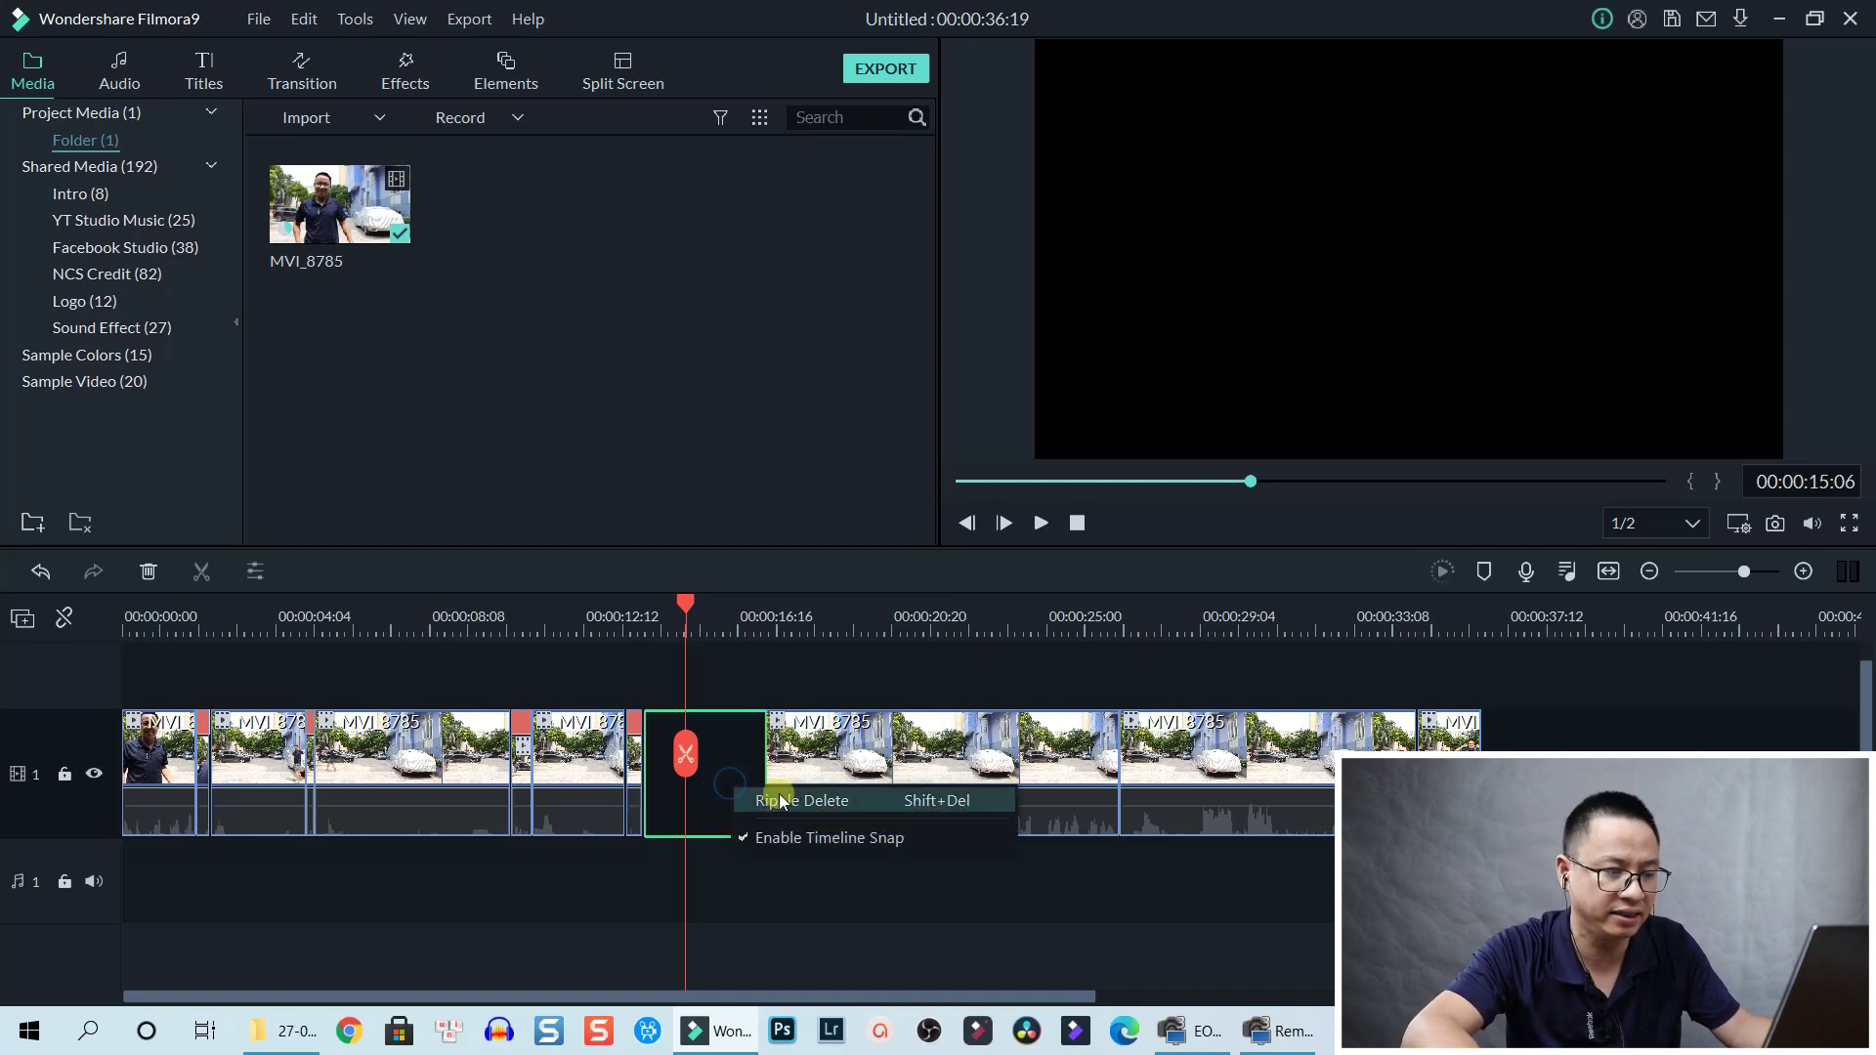
click(778, 794)
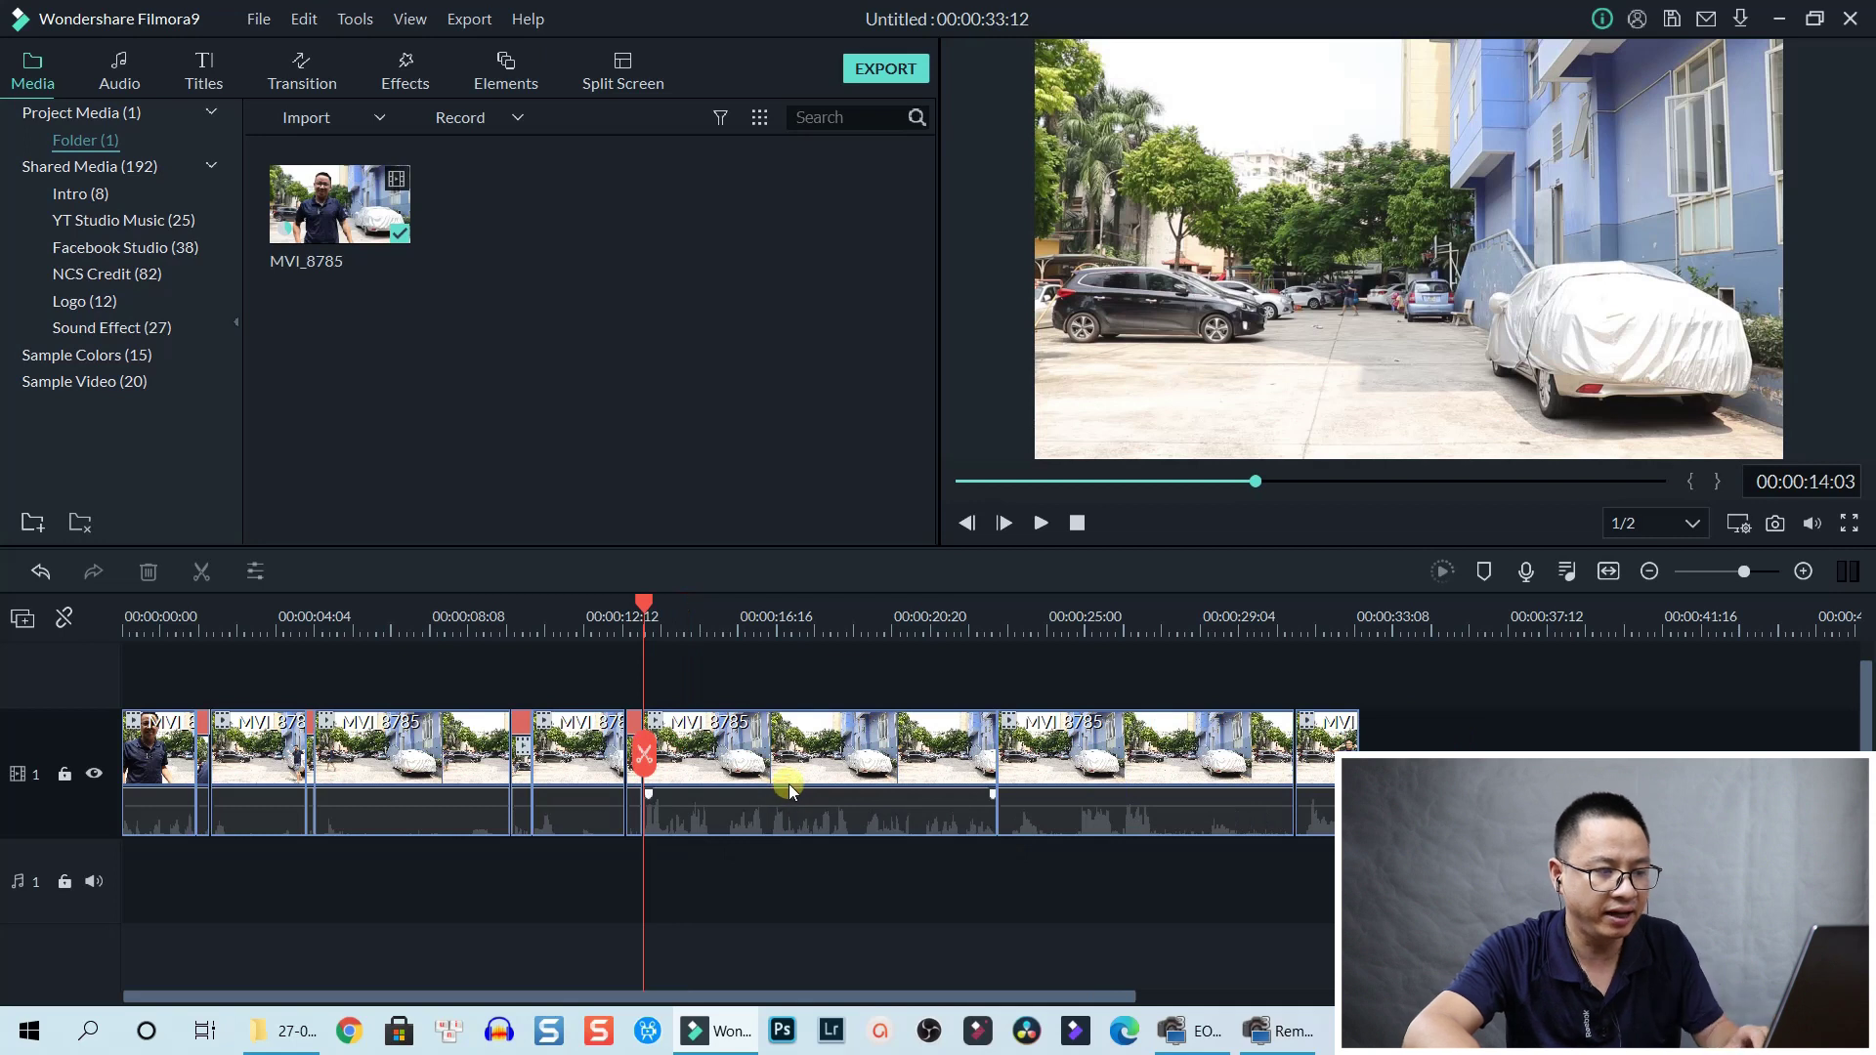
Unmute the ninth segment, which follows the closed gap, and play it up to 00:00:19:11 to hear its audio.
right_click(824, 748)
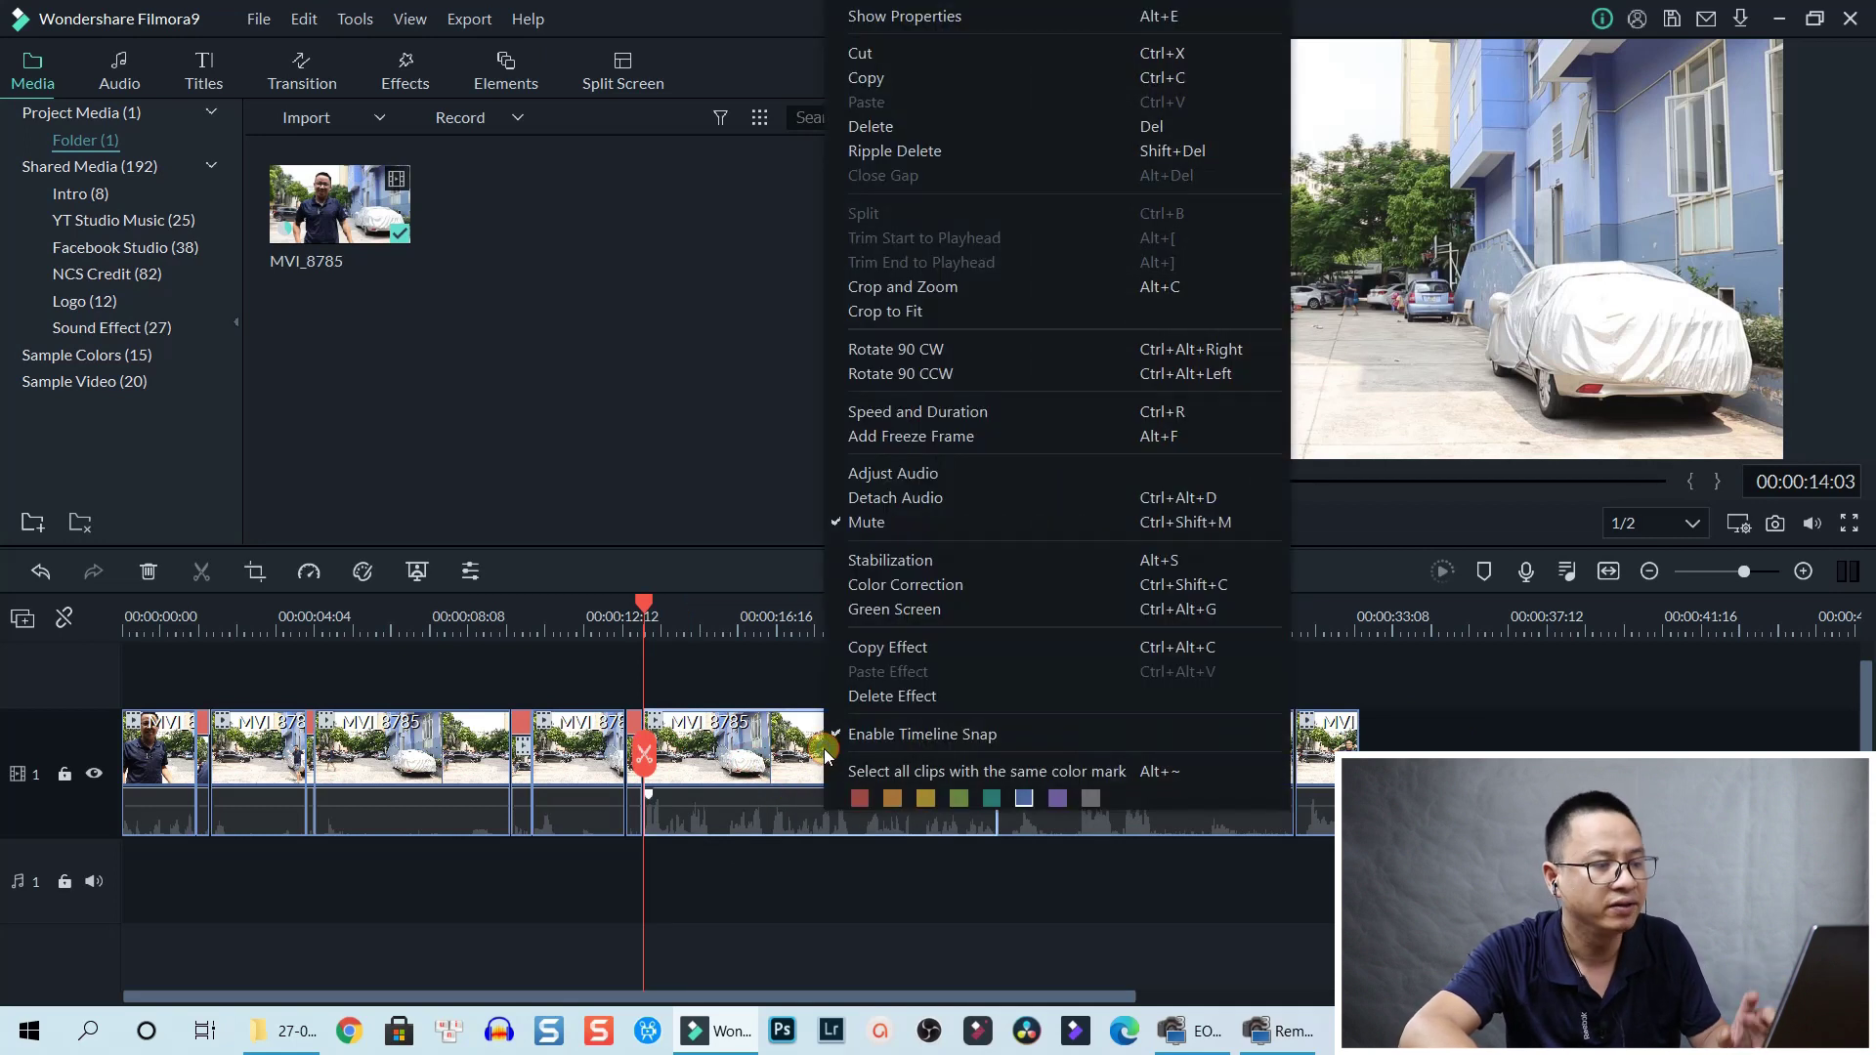
click(867, 522)
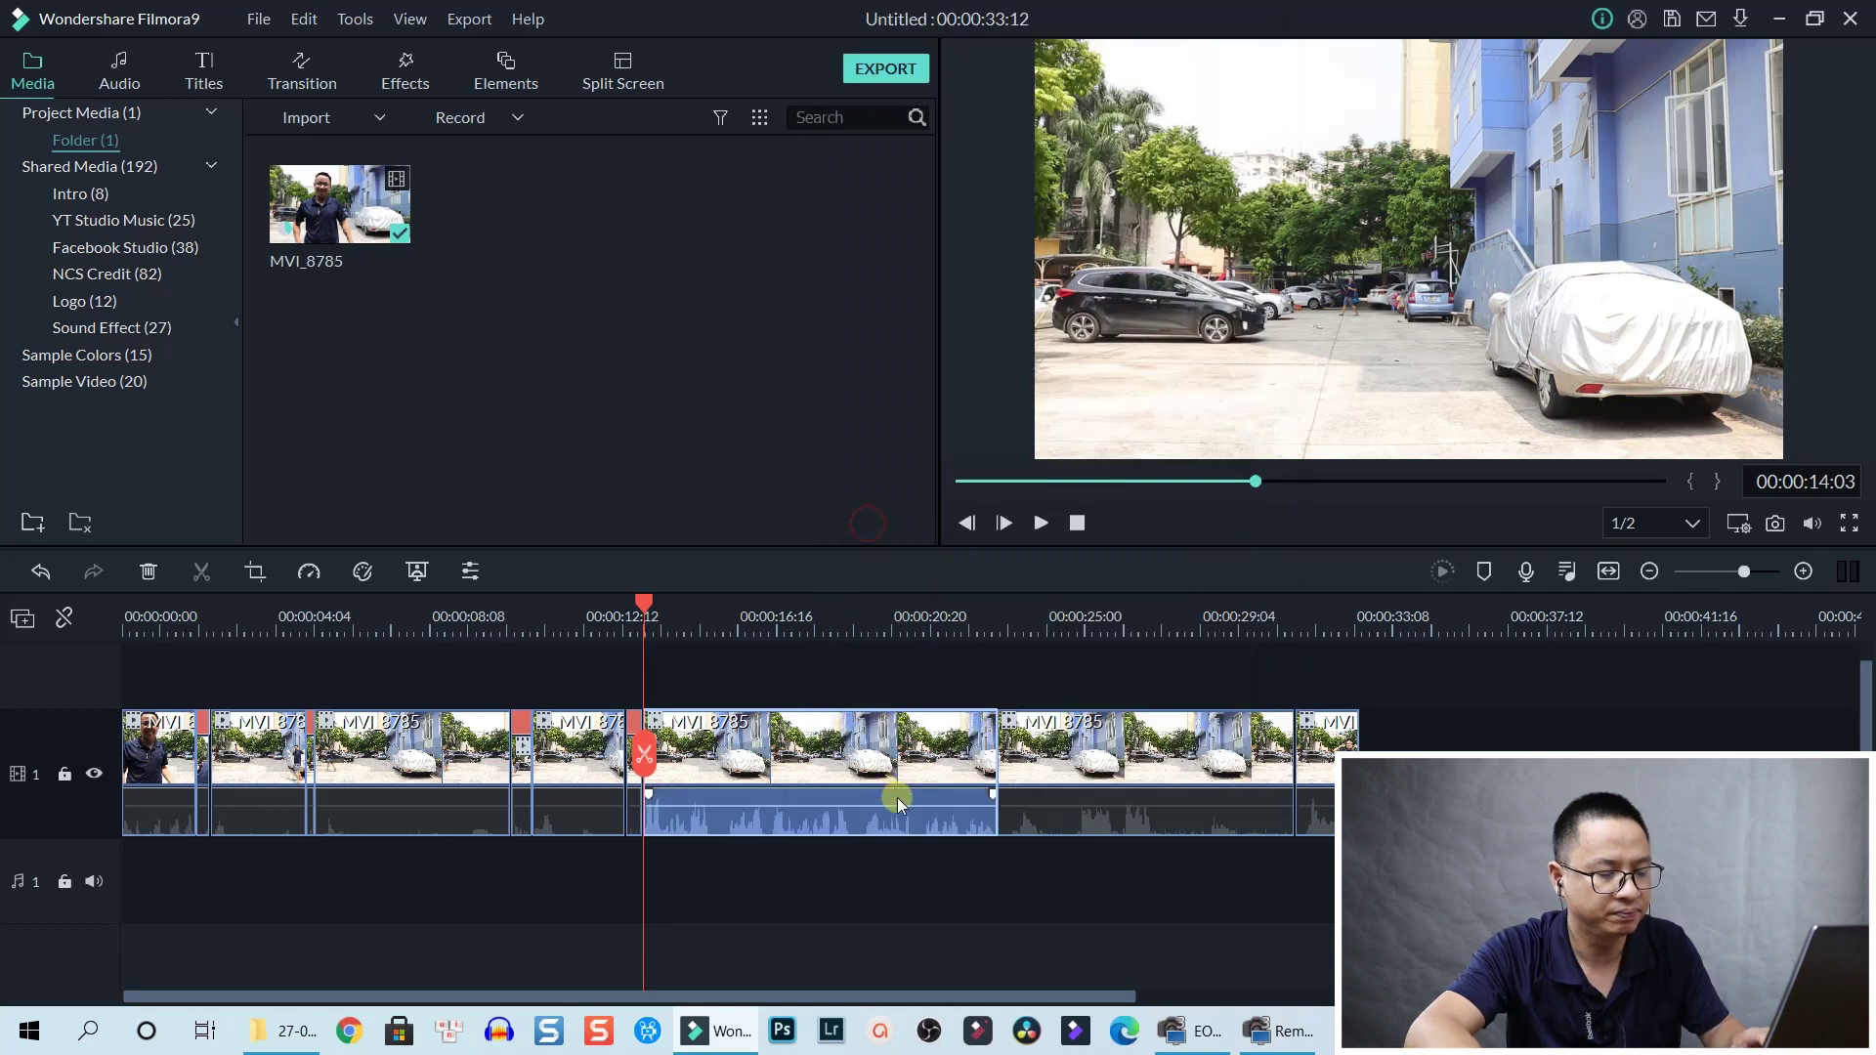
mouse_move(900, 799)
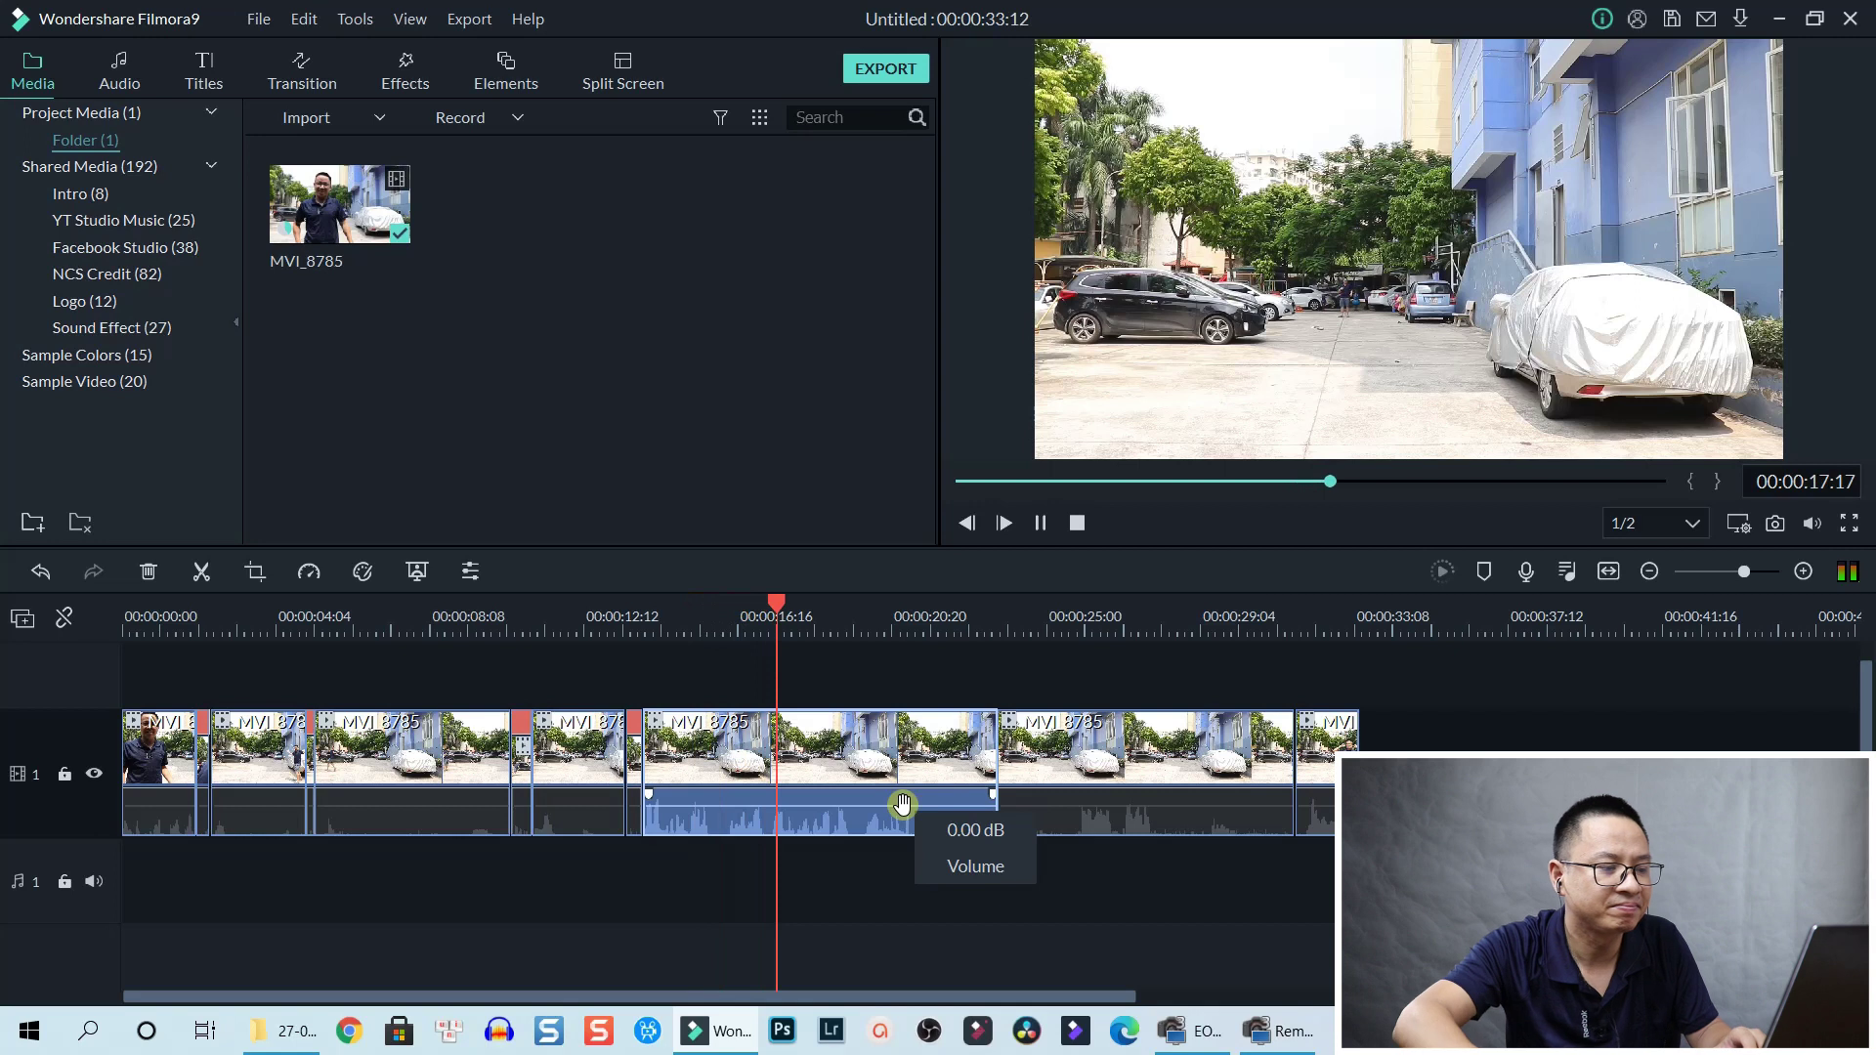
key(space)
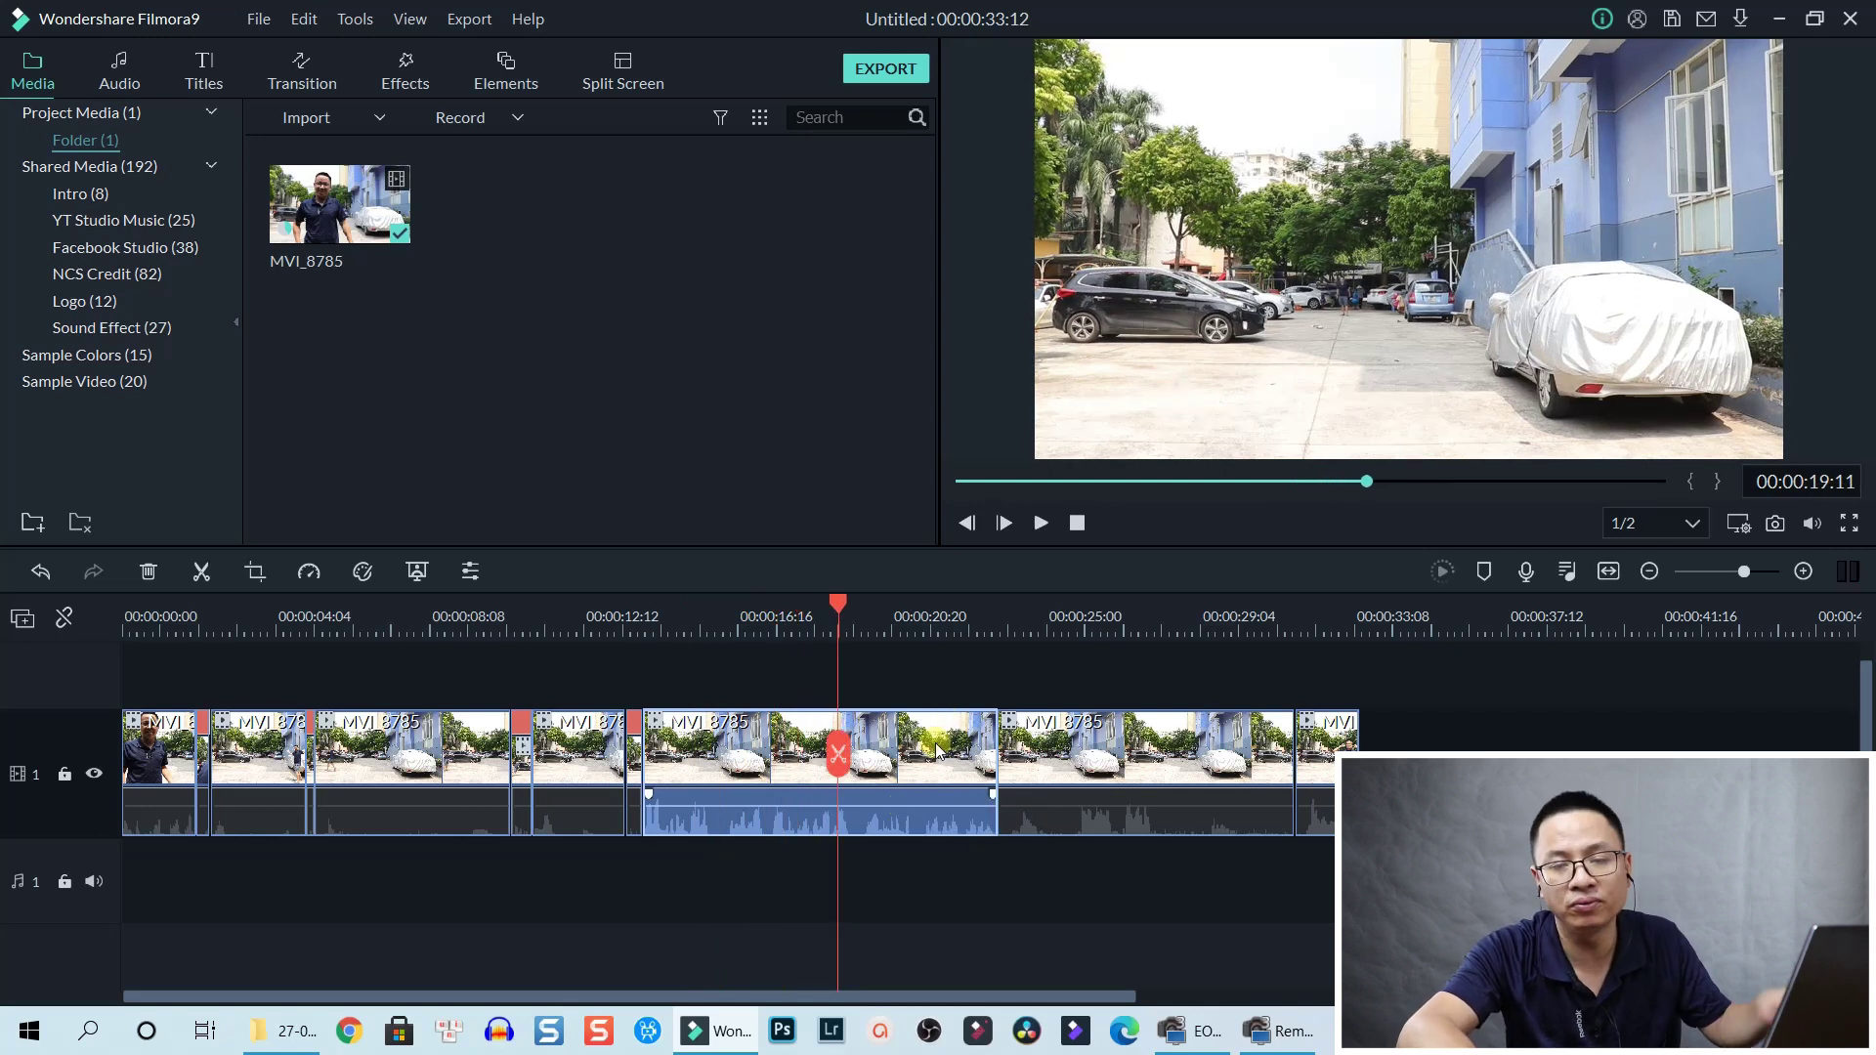
Set the custom speed of the tenth segment, the second to last, to 8 with Ripple Edit enabled.
click(1170, 763)
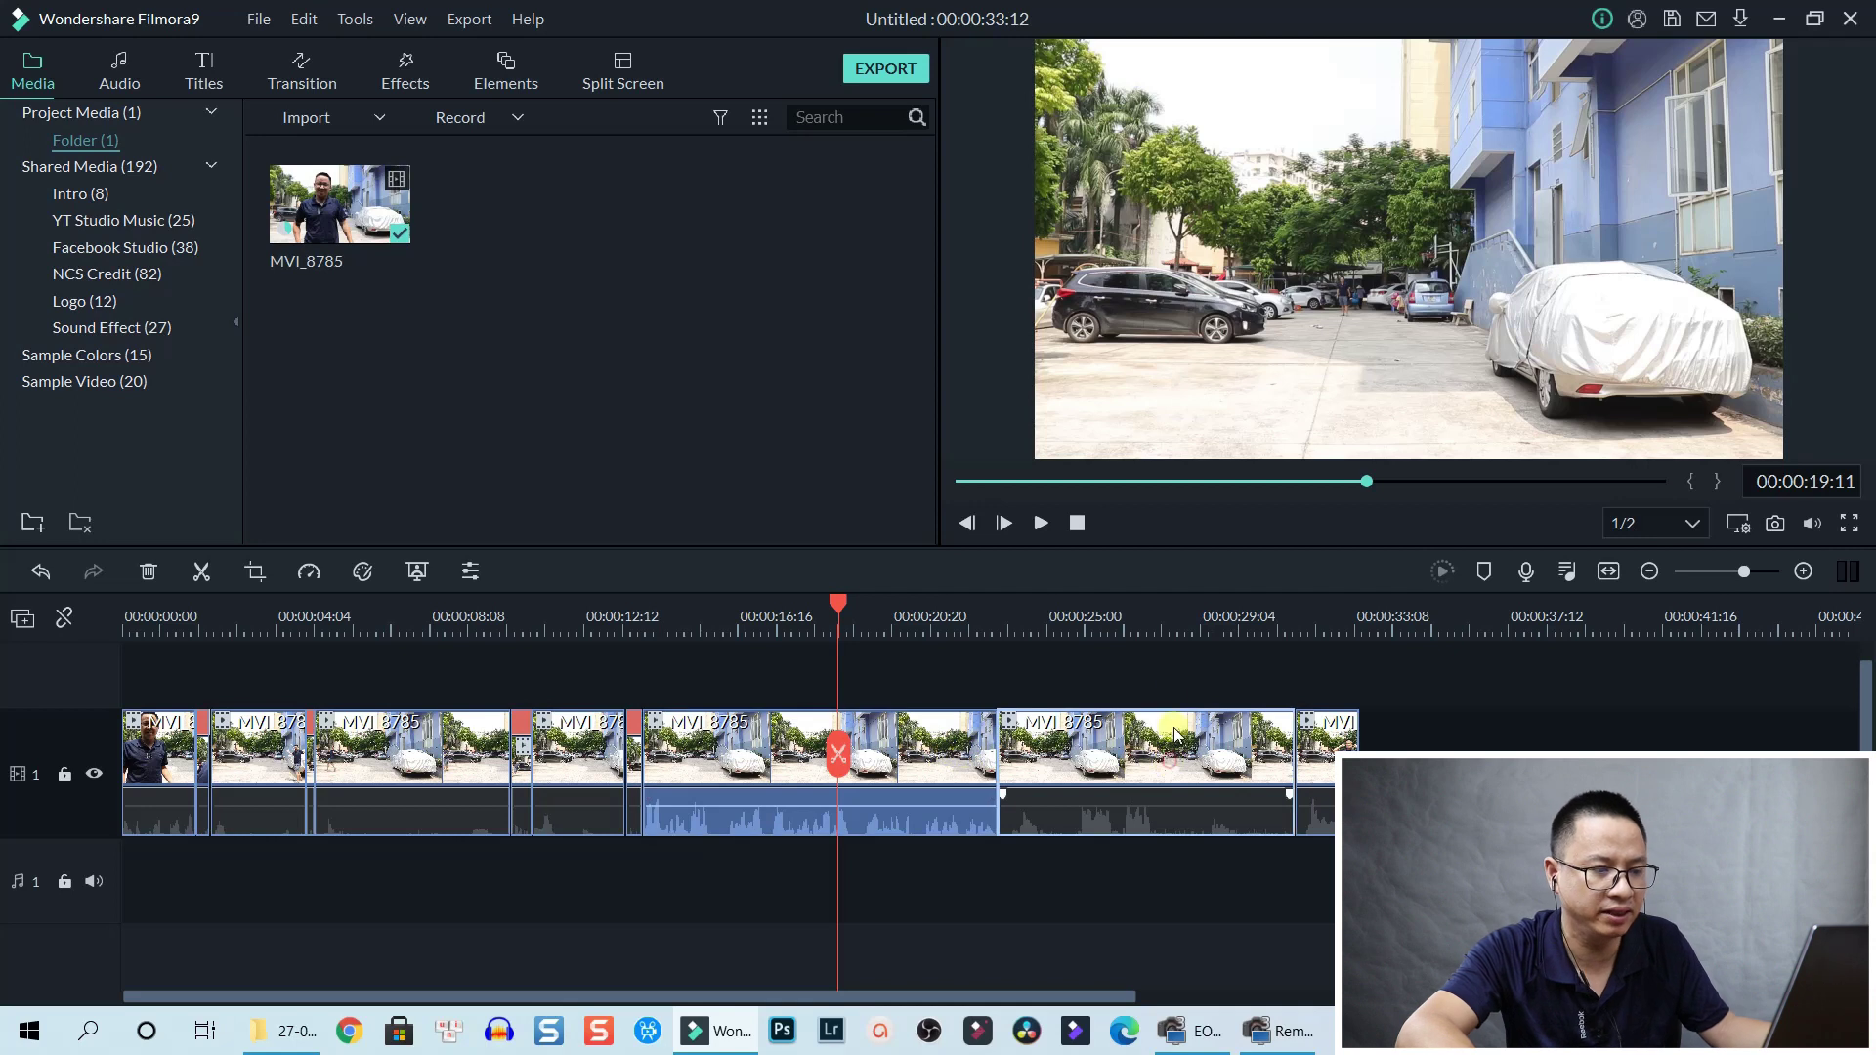
click(1137, 635)
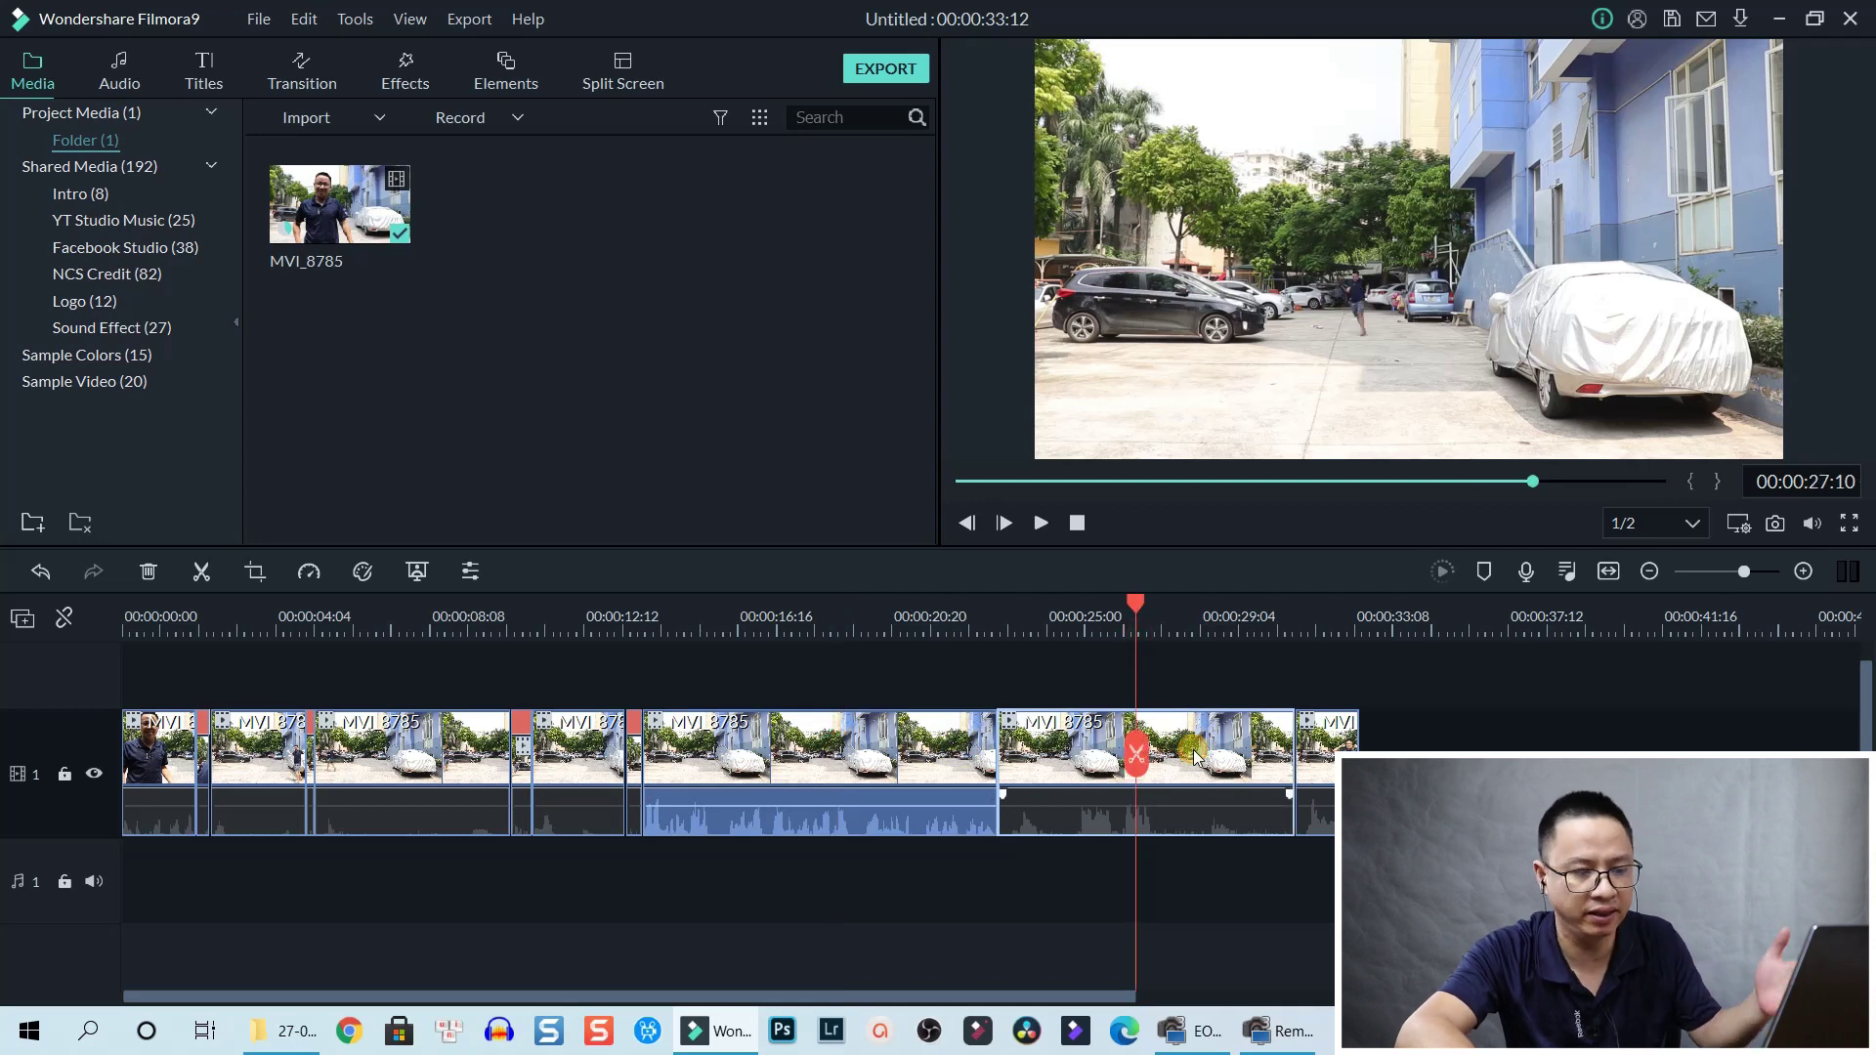
right_click(1195, 755)
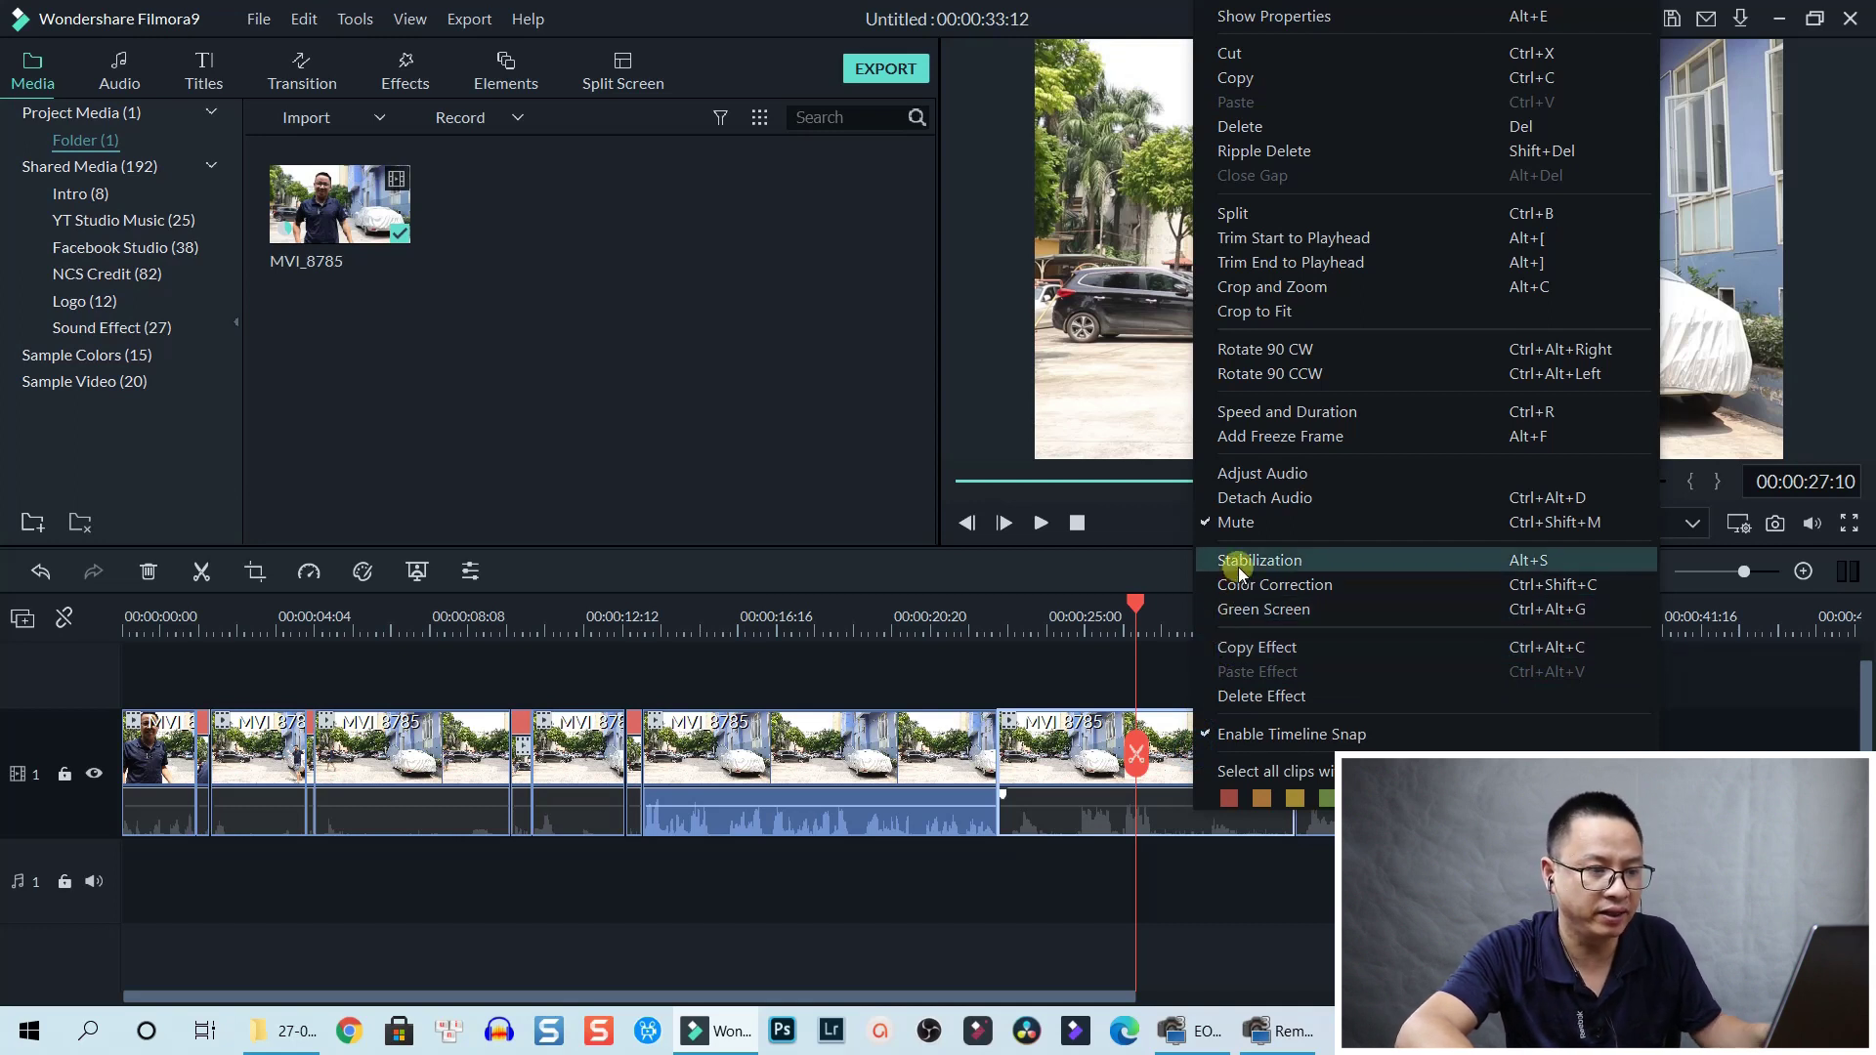
click(1276, 412)
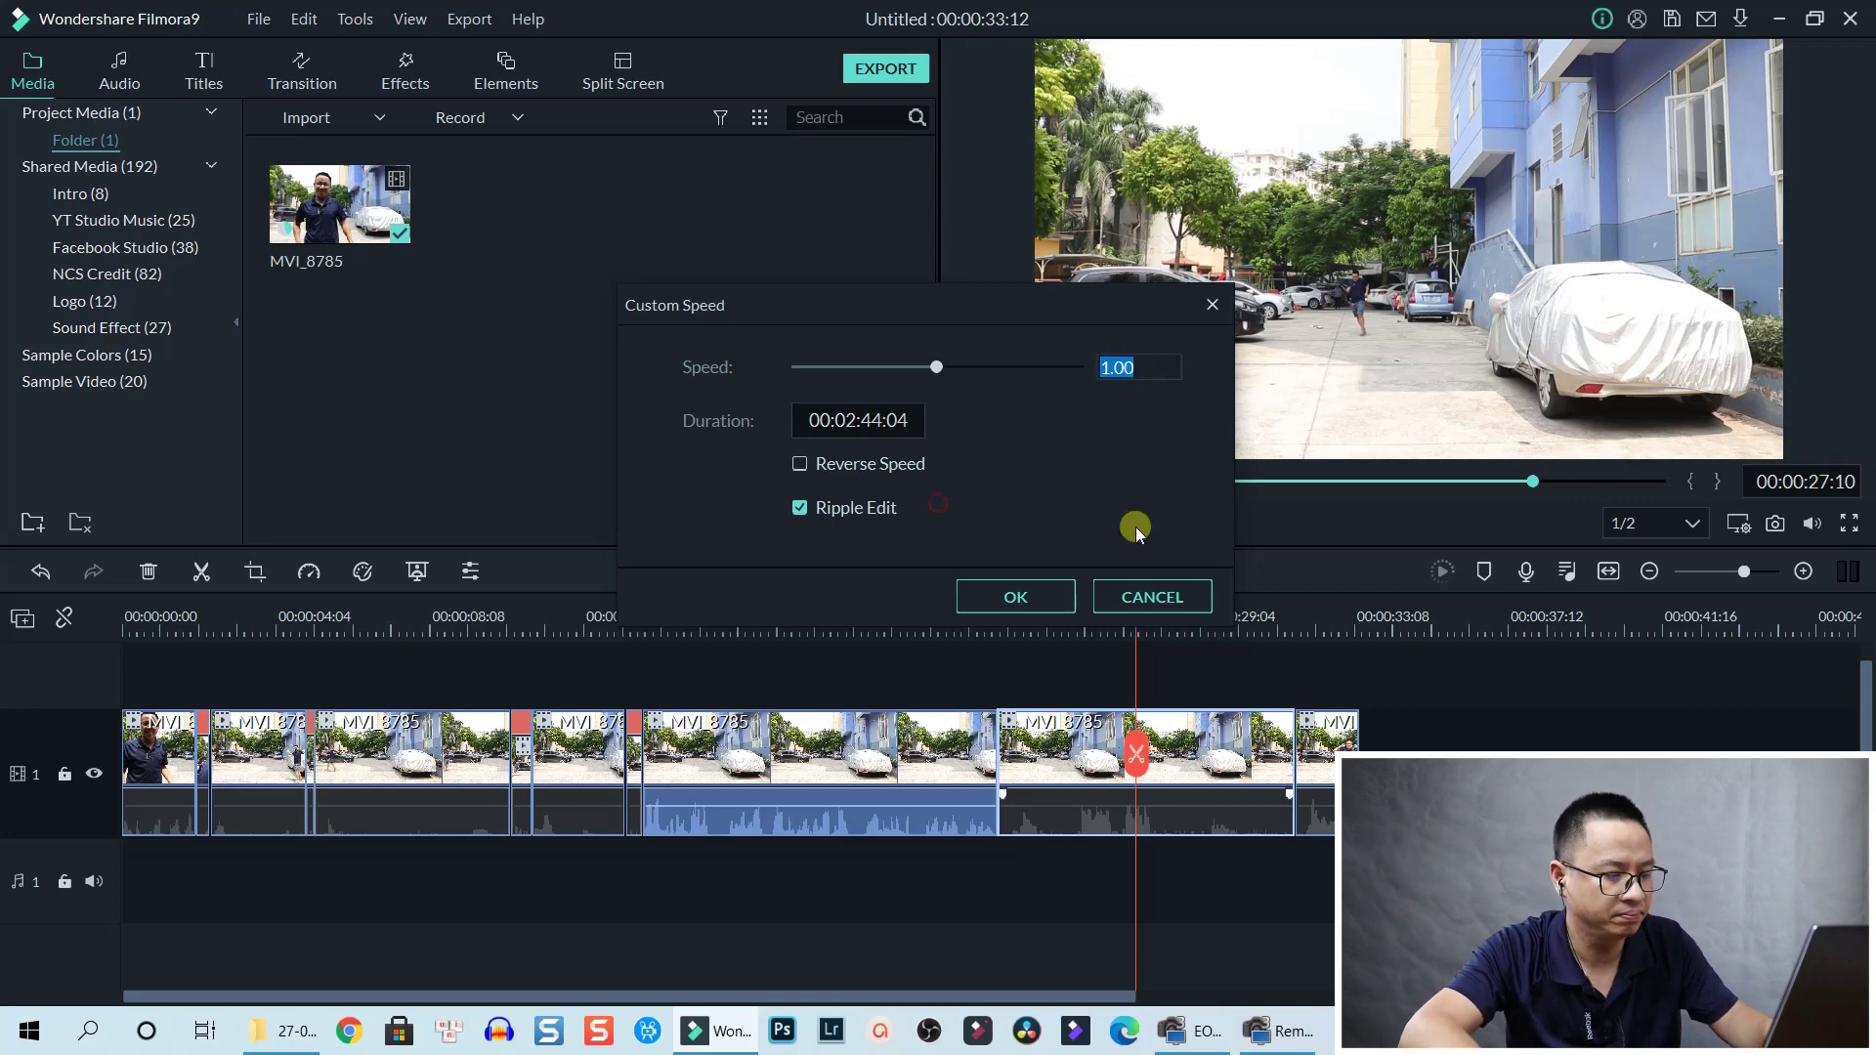
text(8)
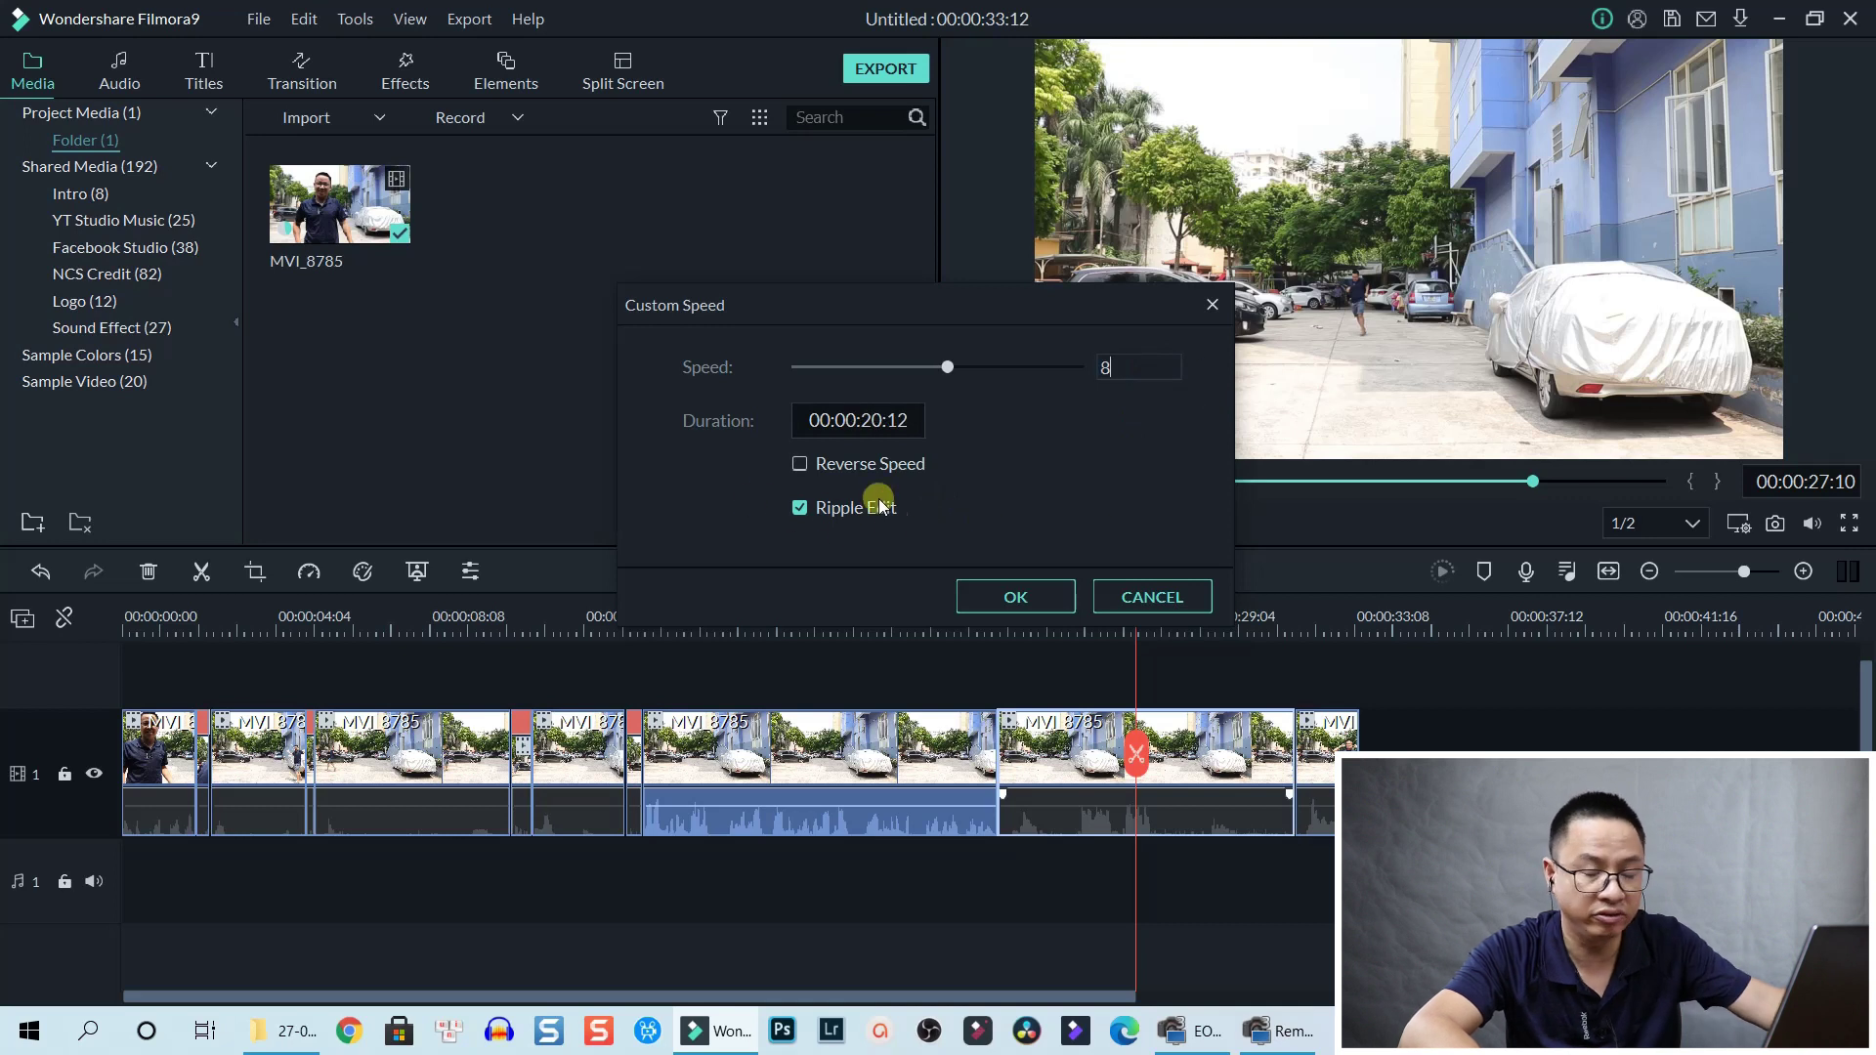
click(988, 596)
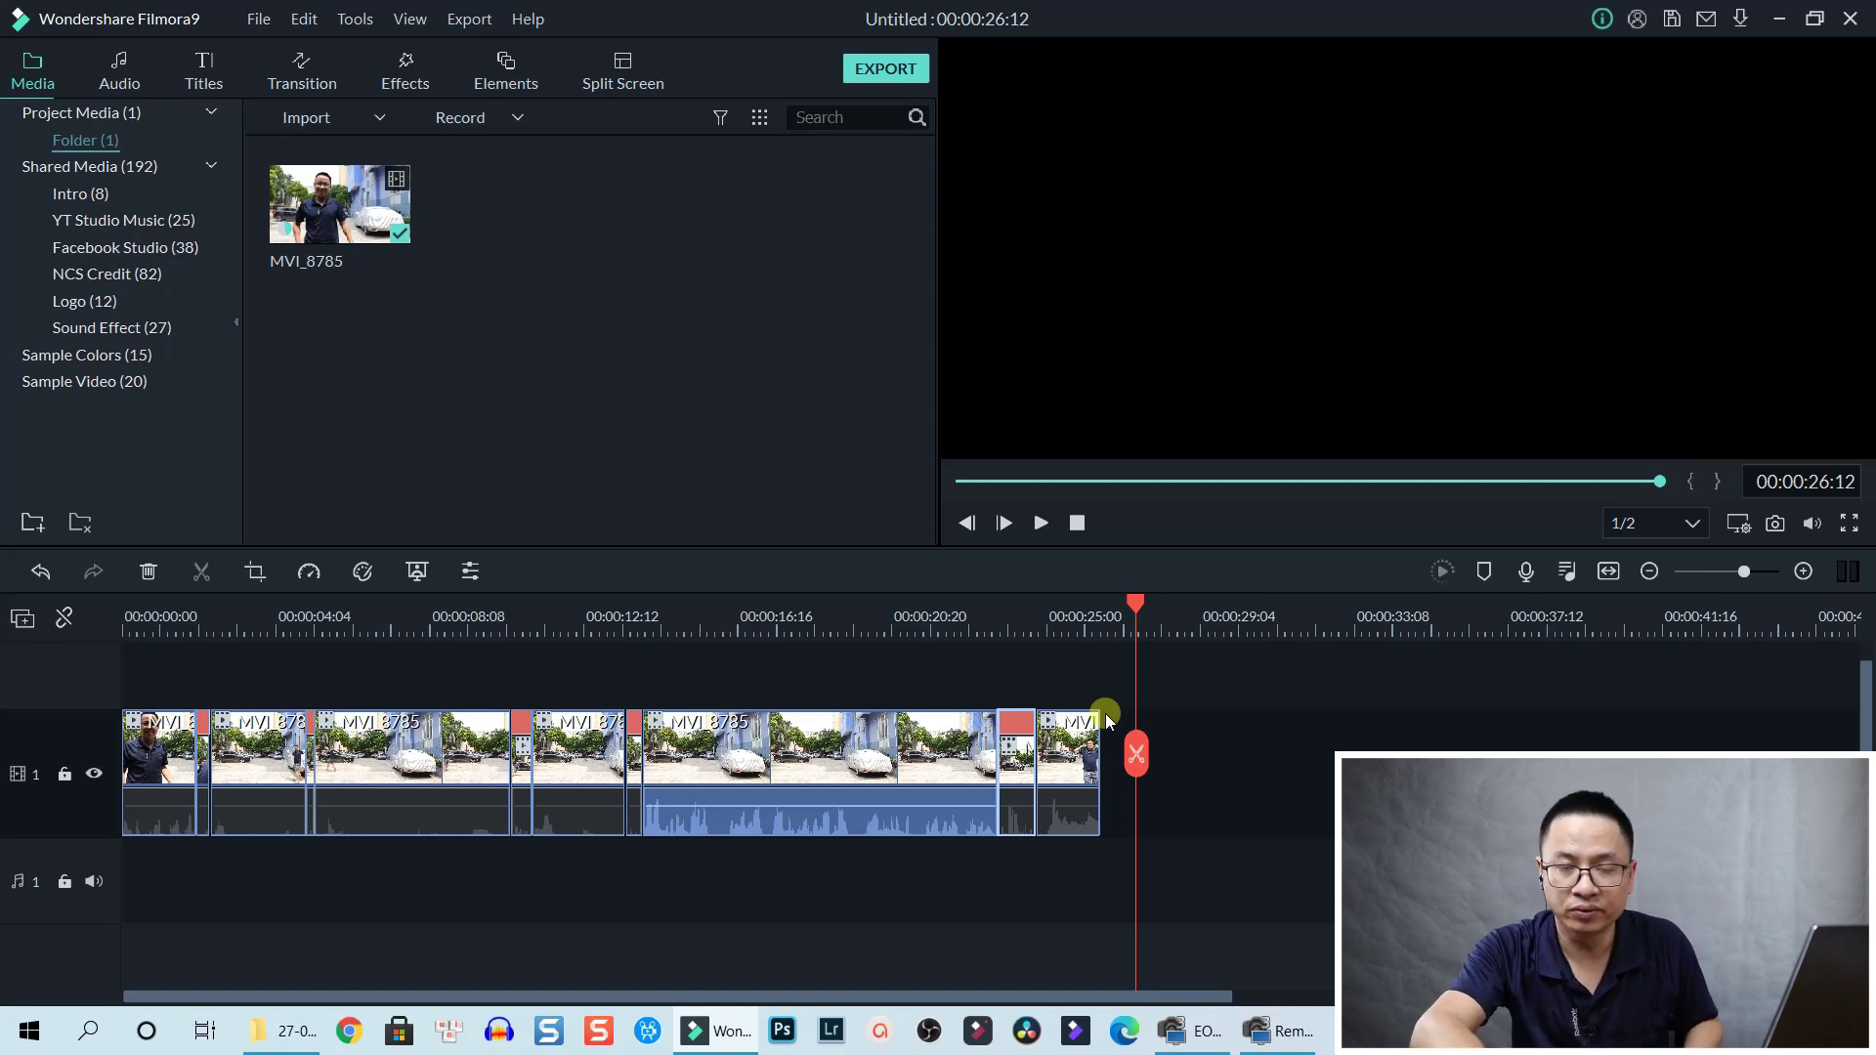
Play the edited sequence from the start up to 00:00:11:03 to review the sped-up segments.
click(134, 623)
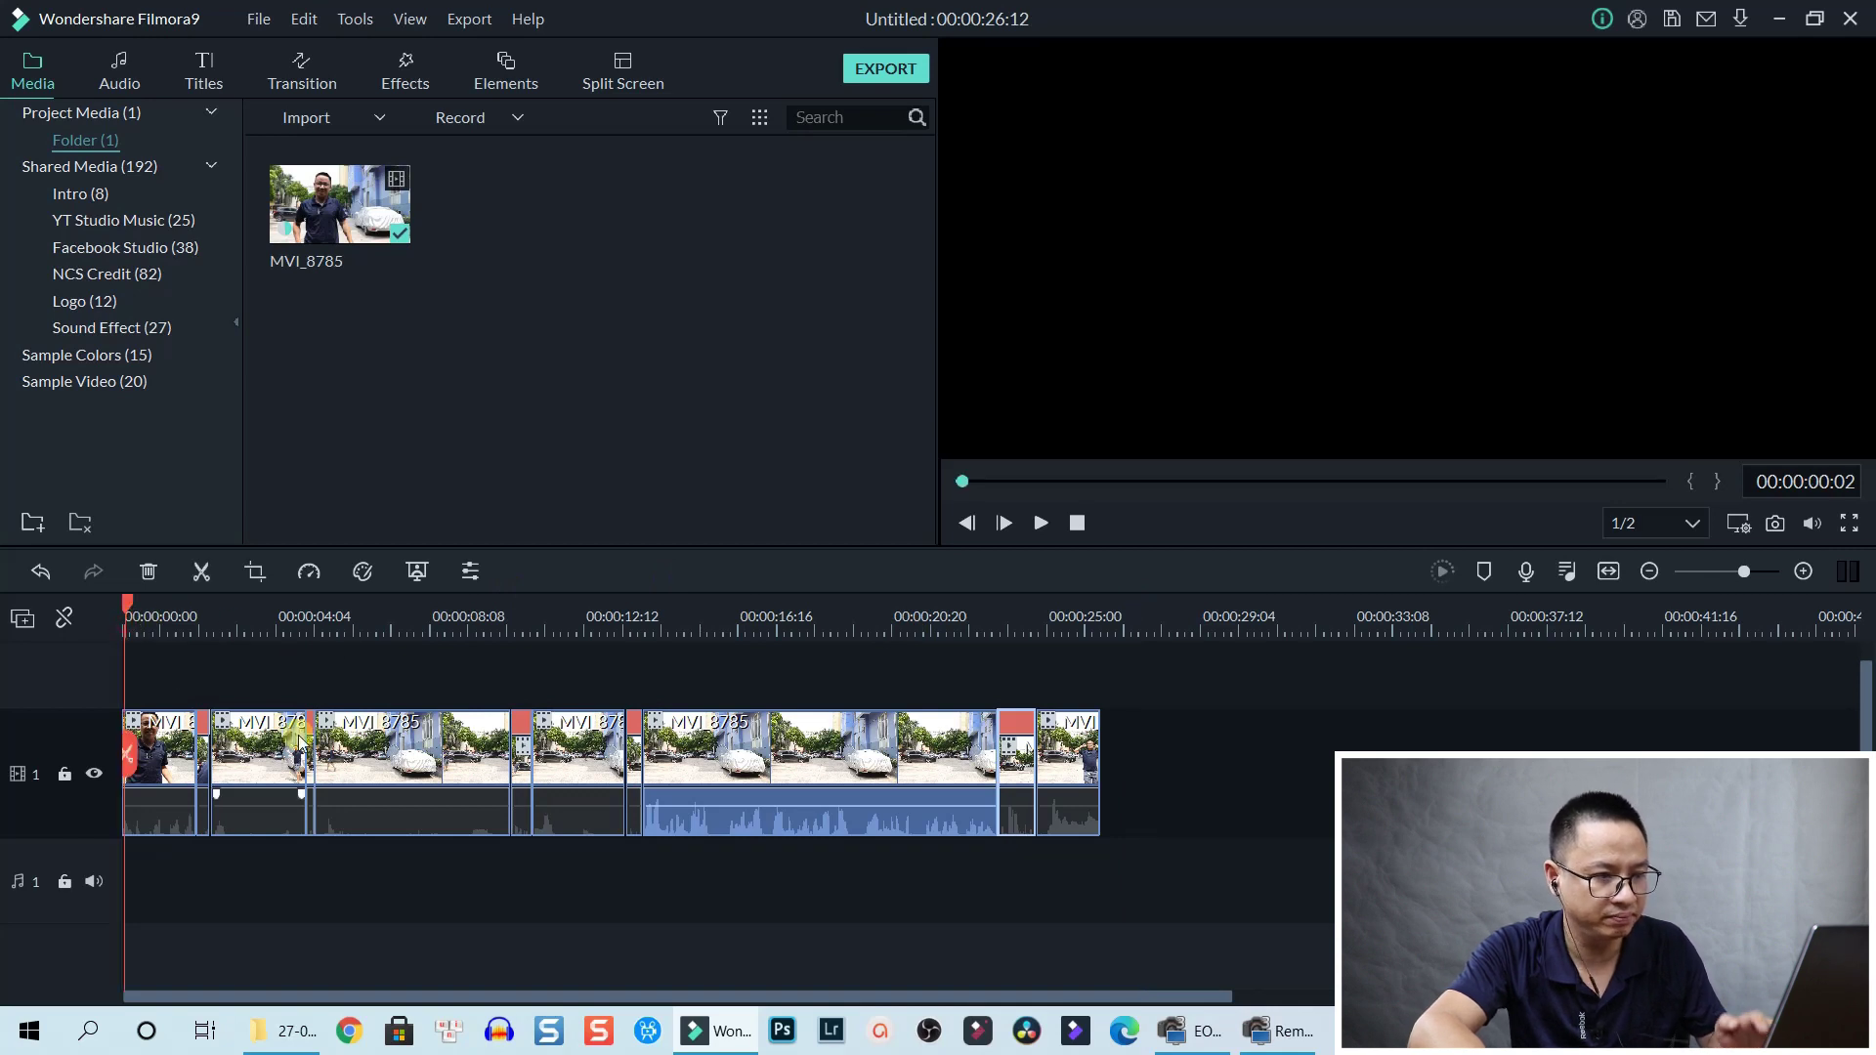
key(space)
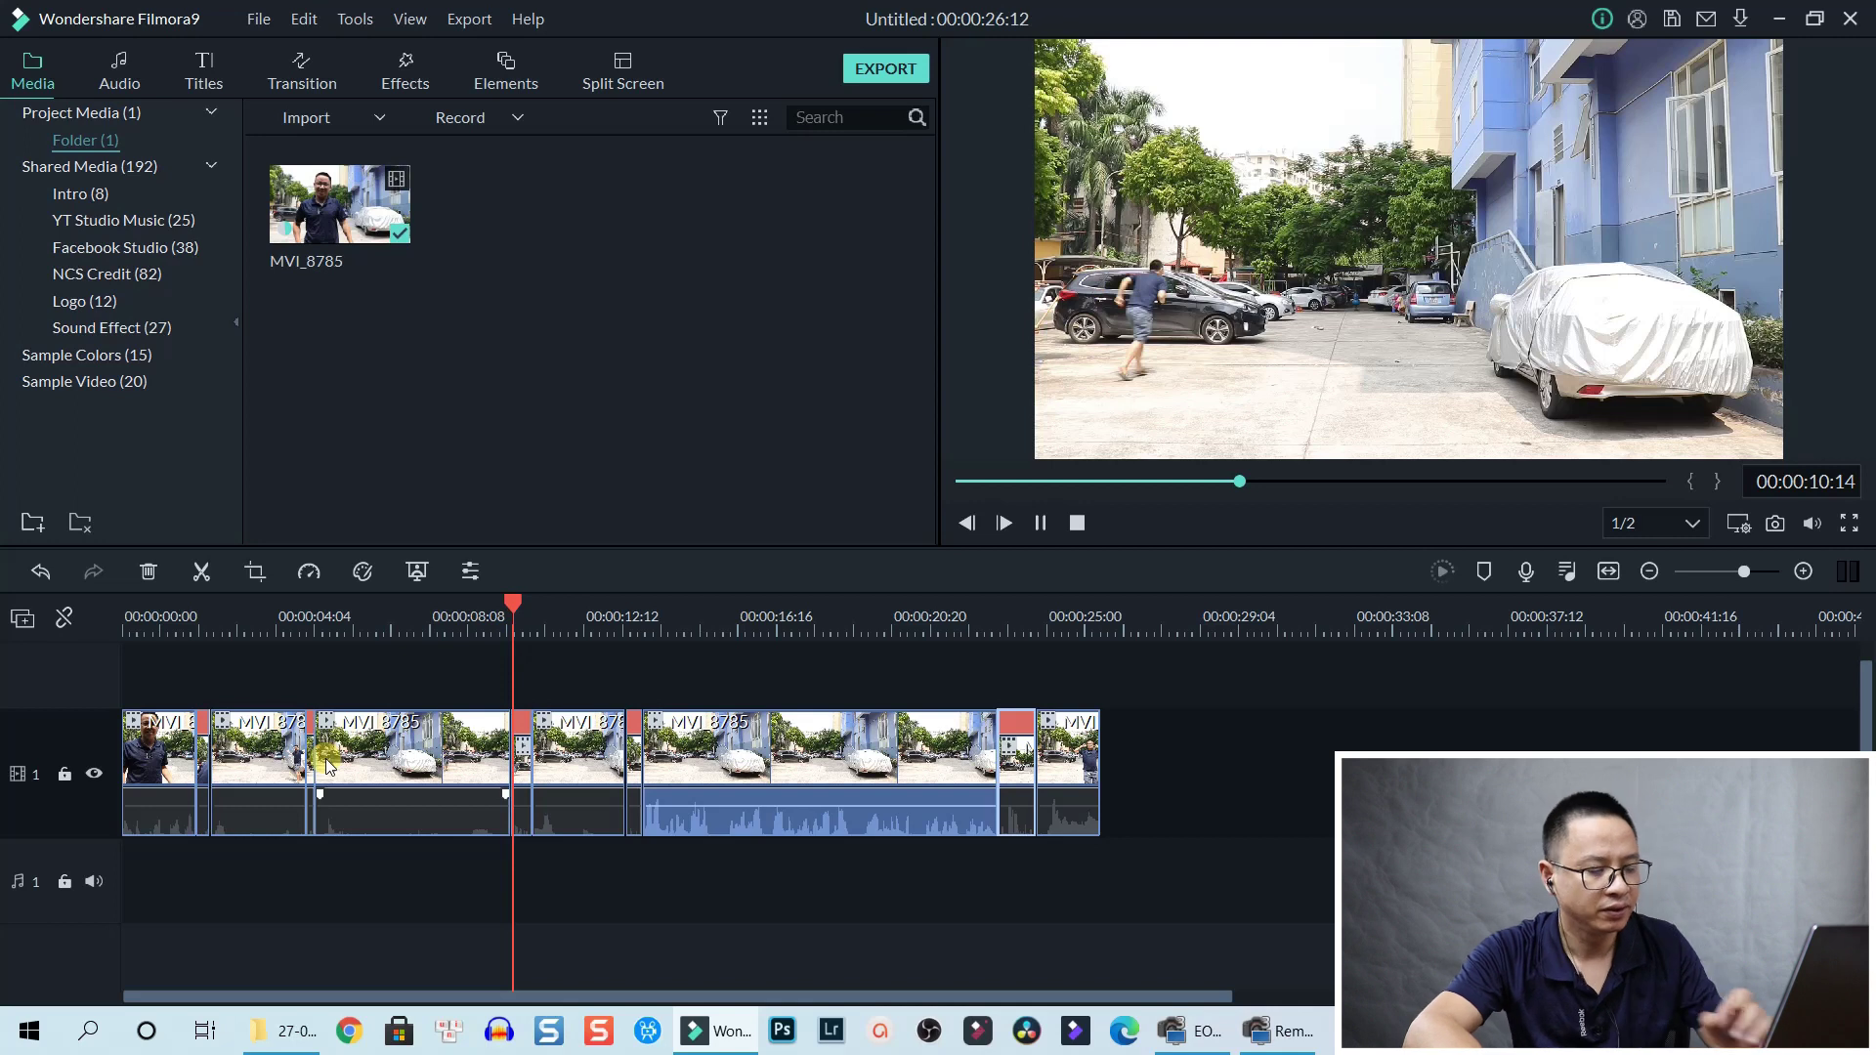
key(space)
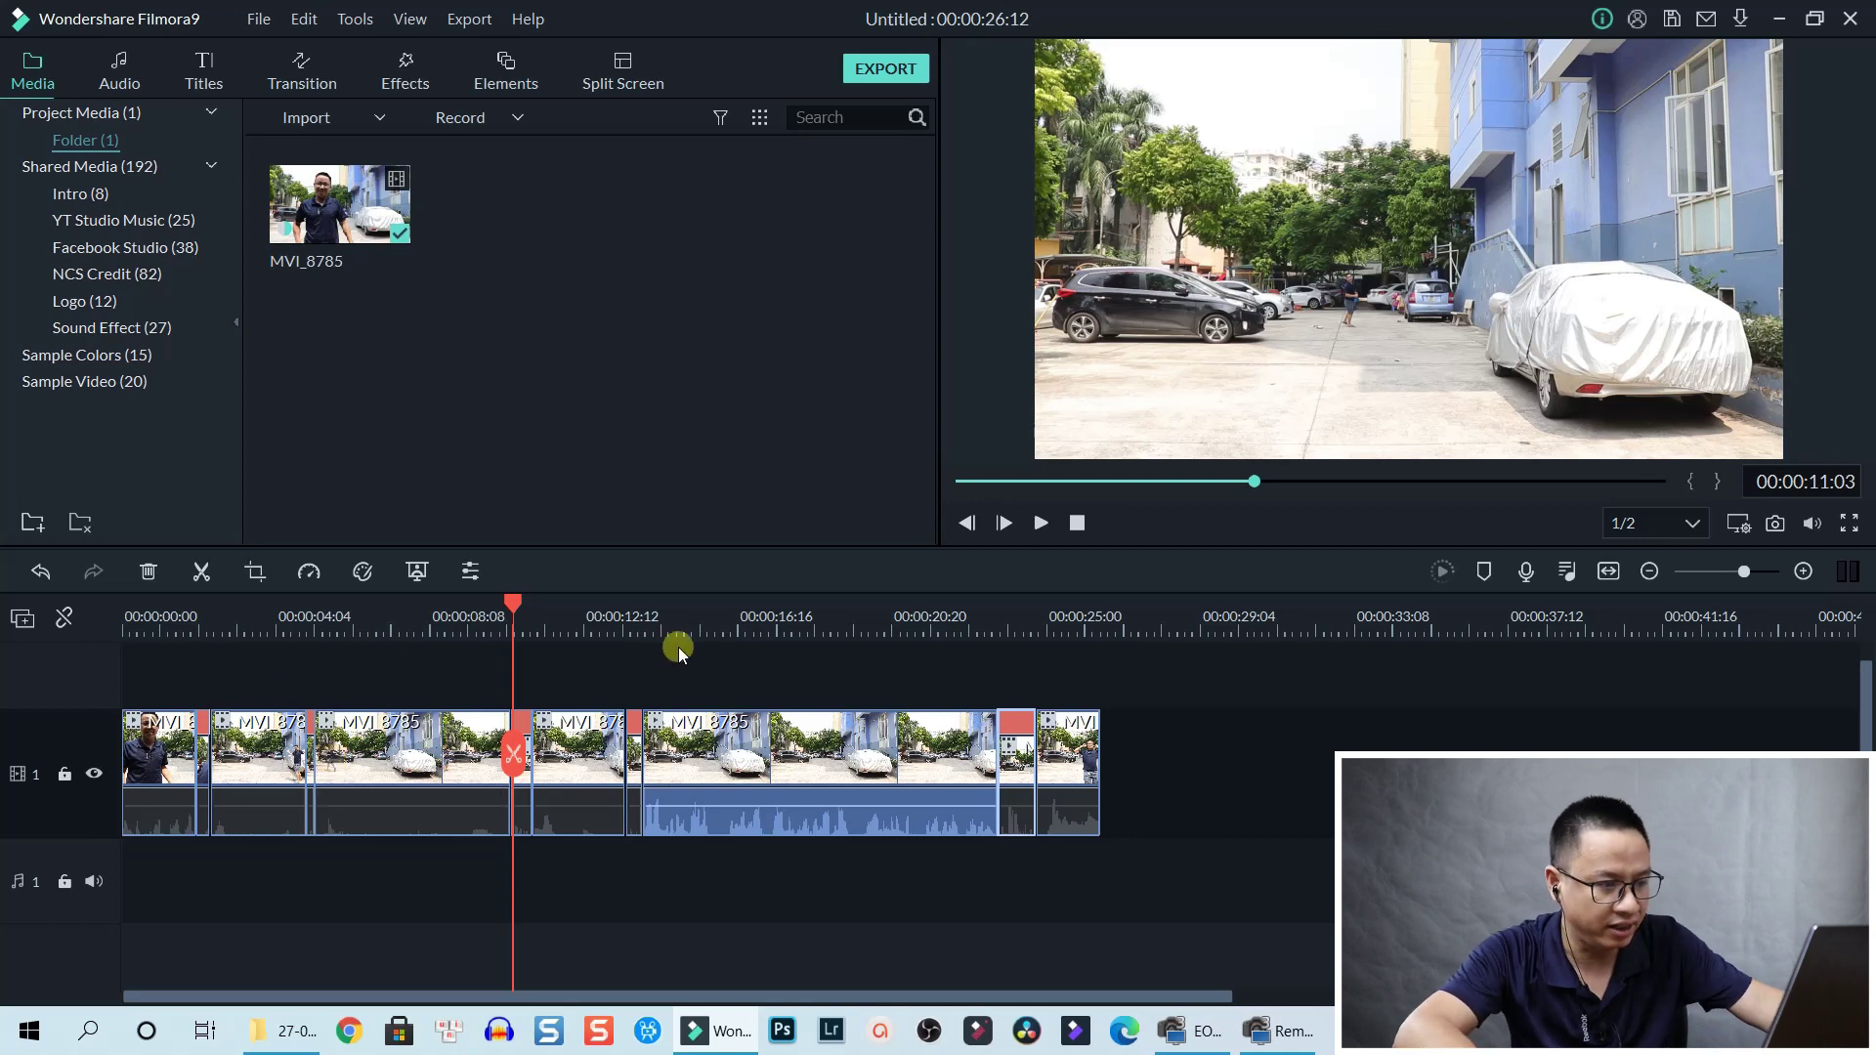
Fit the whole timeline in view and select each of the five sped-up segments in turn.
click(1608, 570)
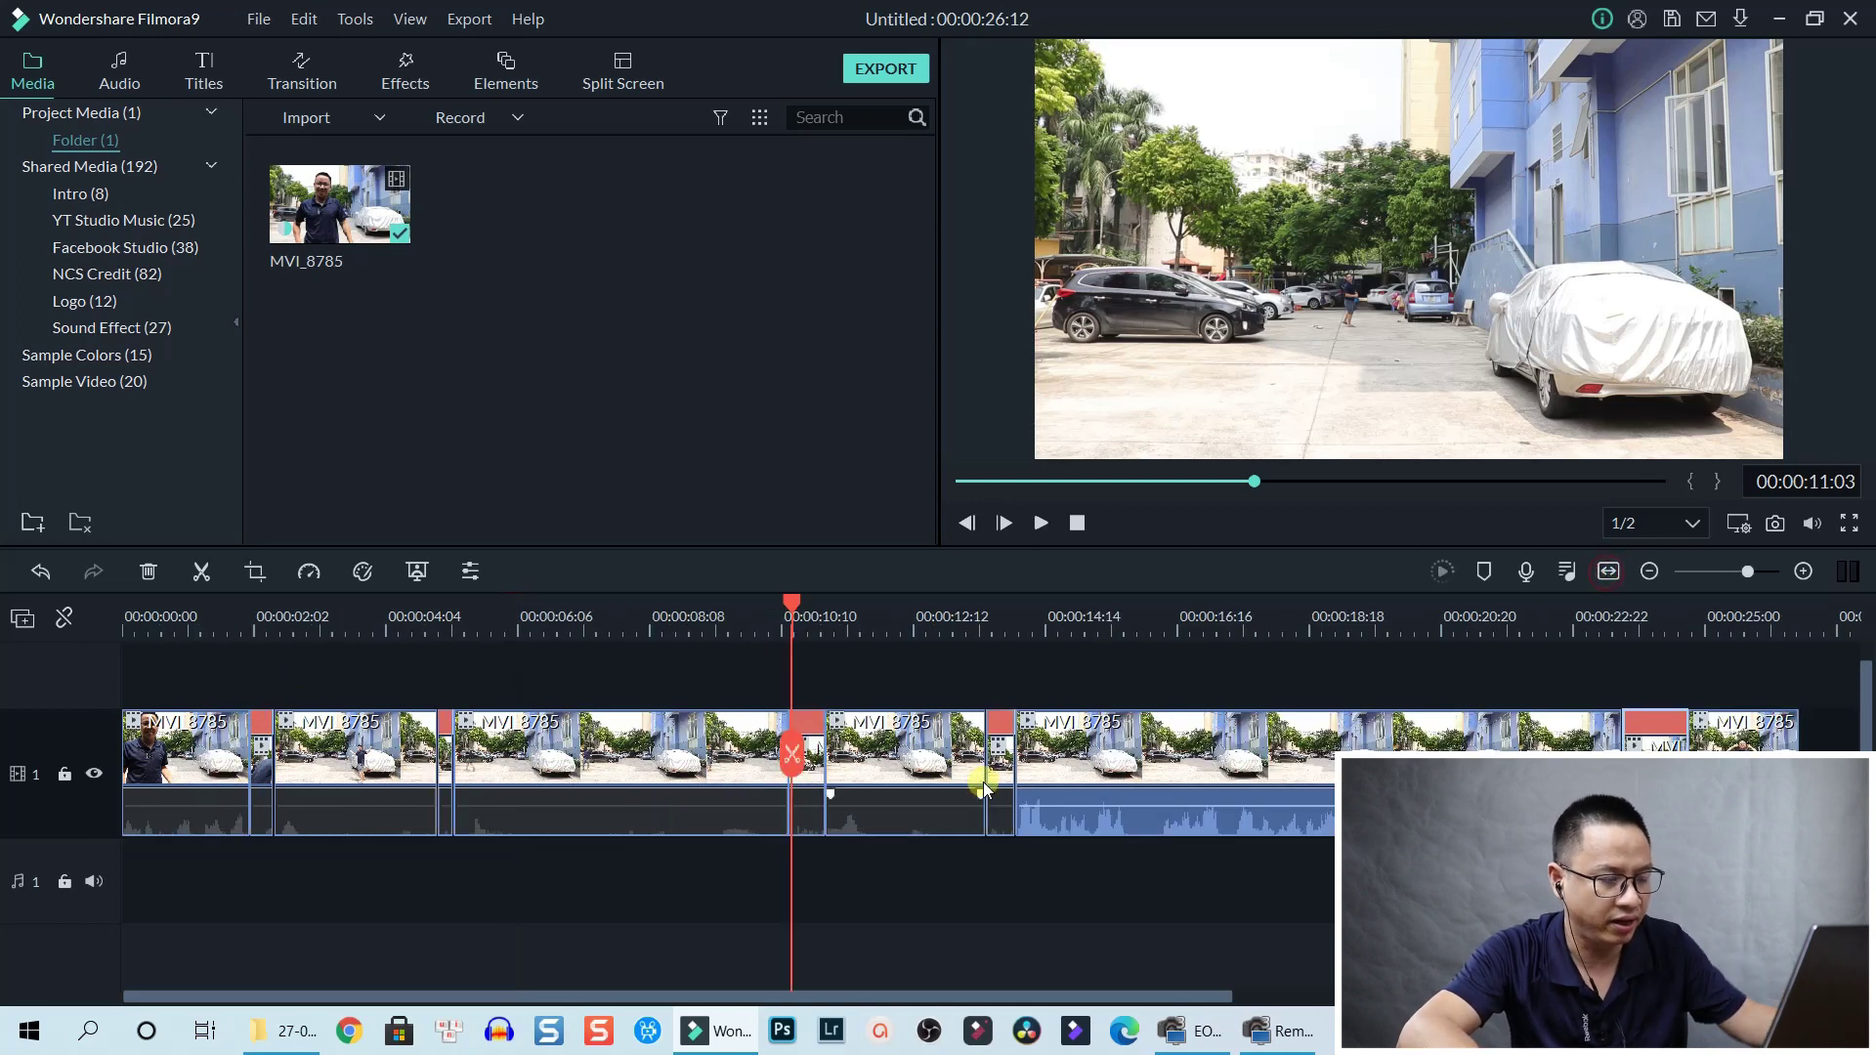
click(262, 762)
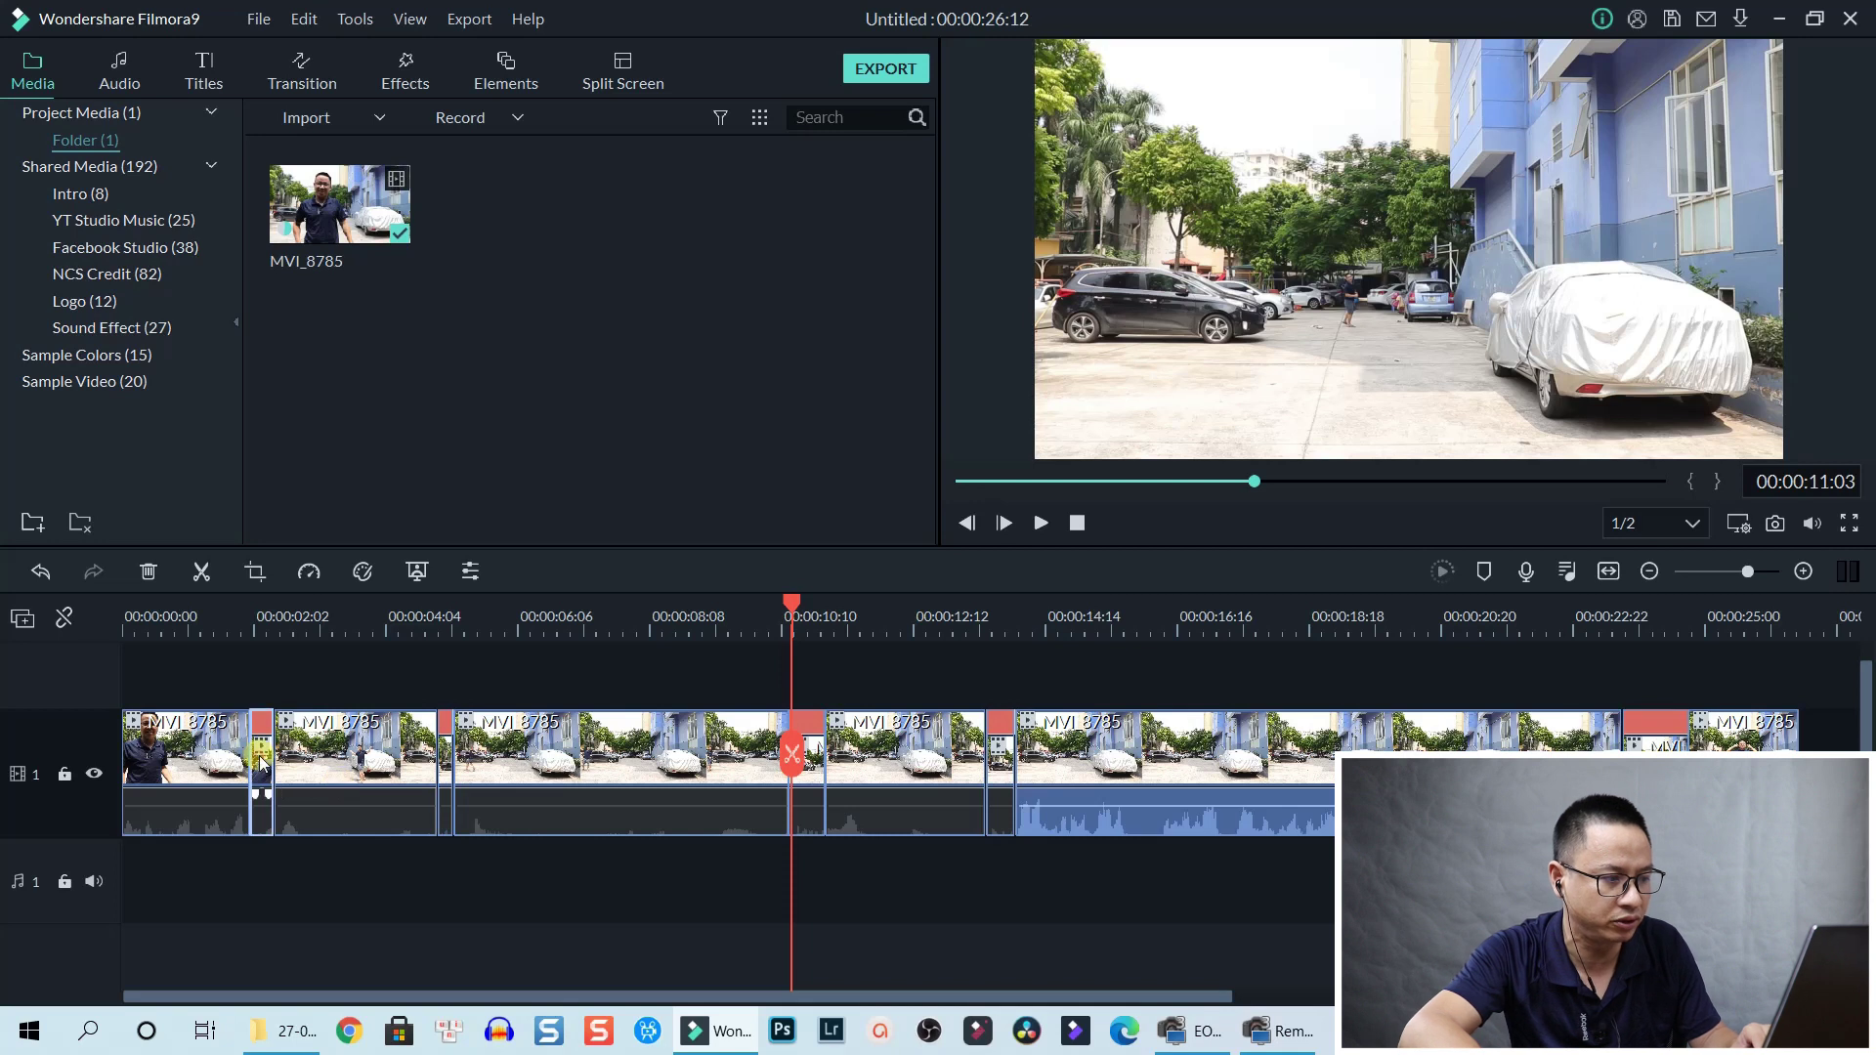
click(446, 767)
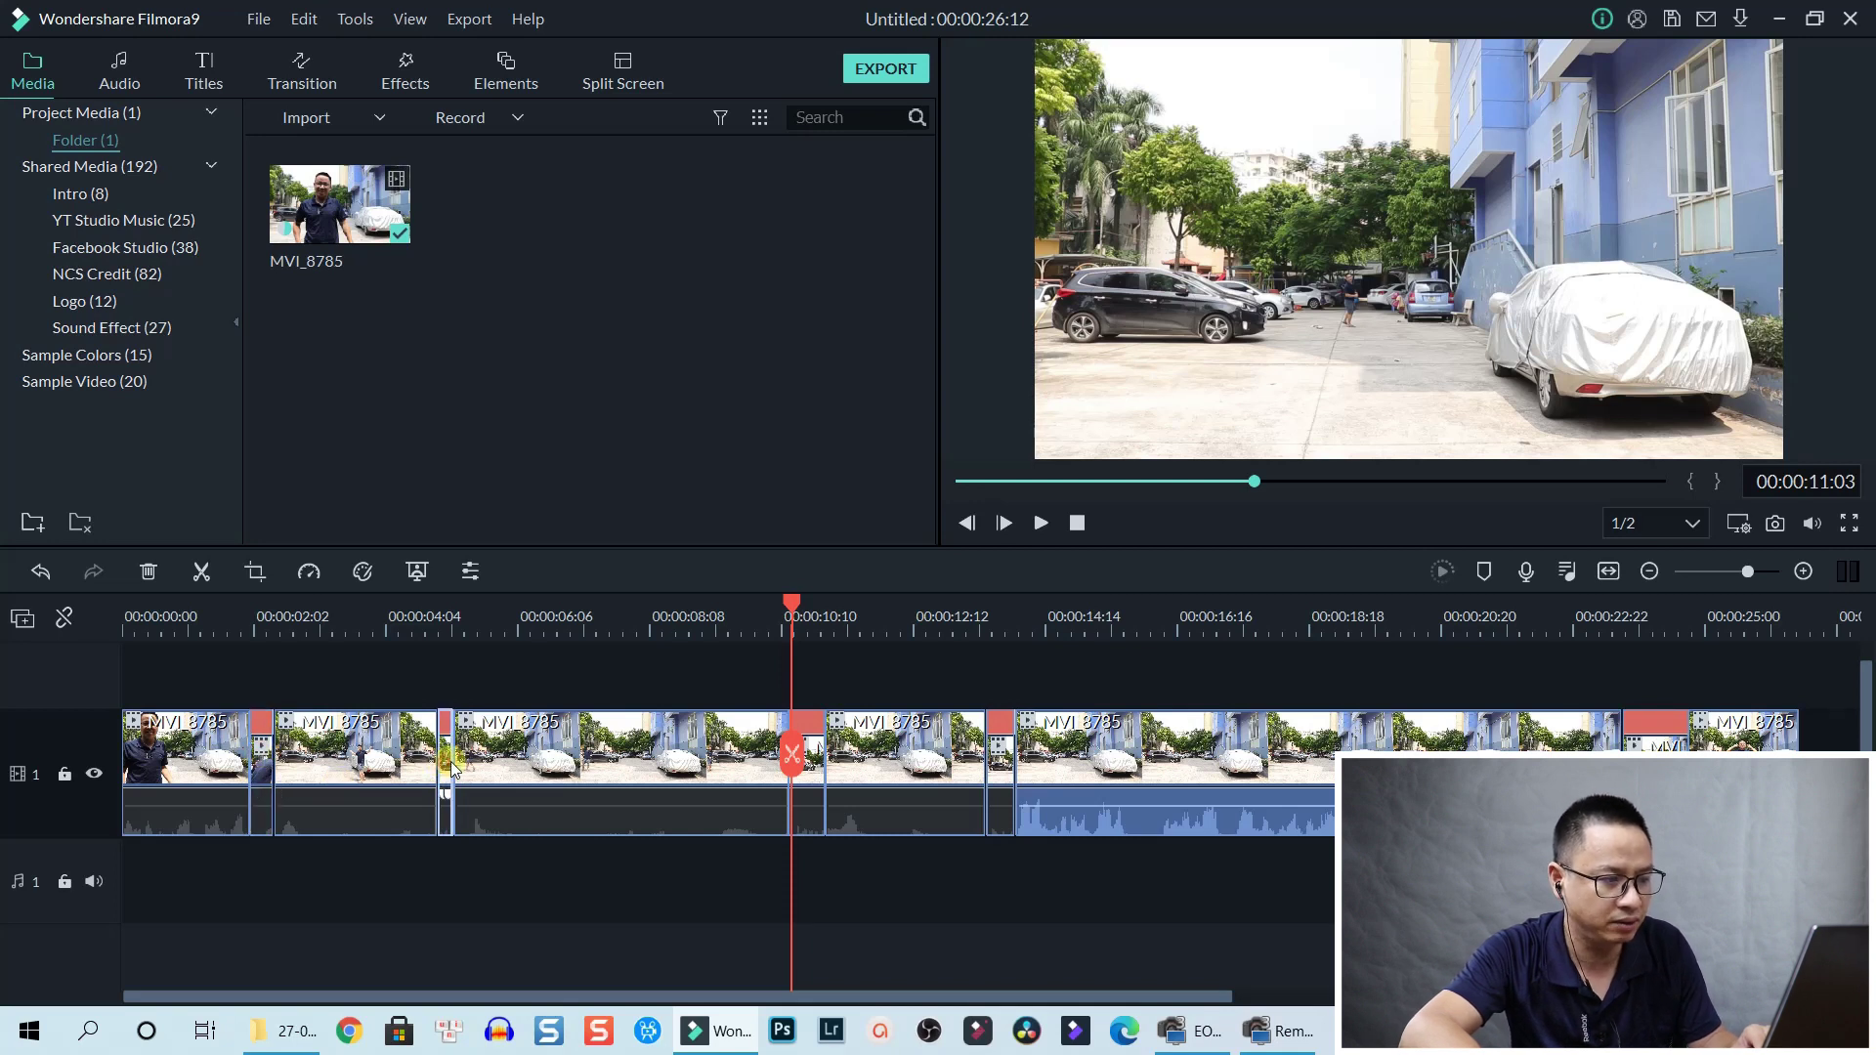
click(808, 782)
click(1000, 767)
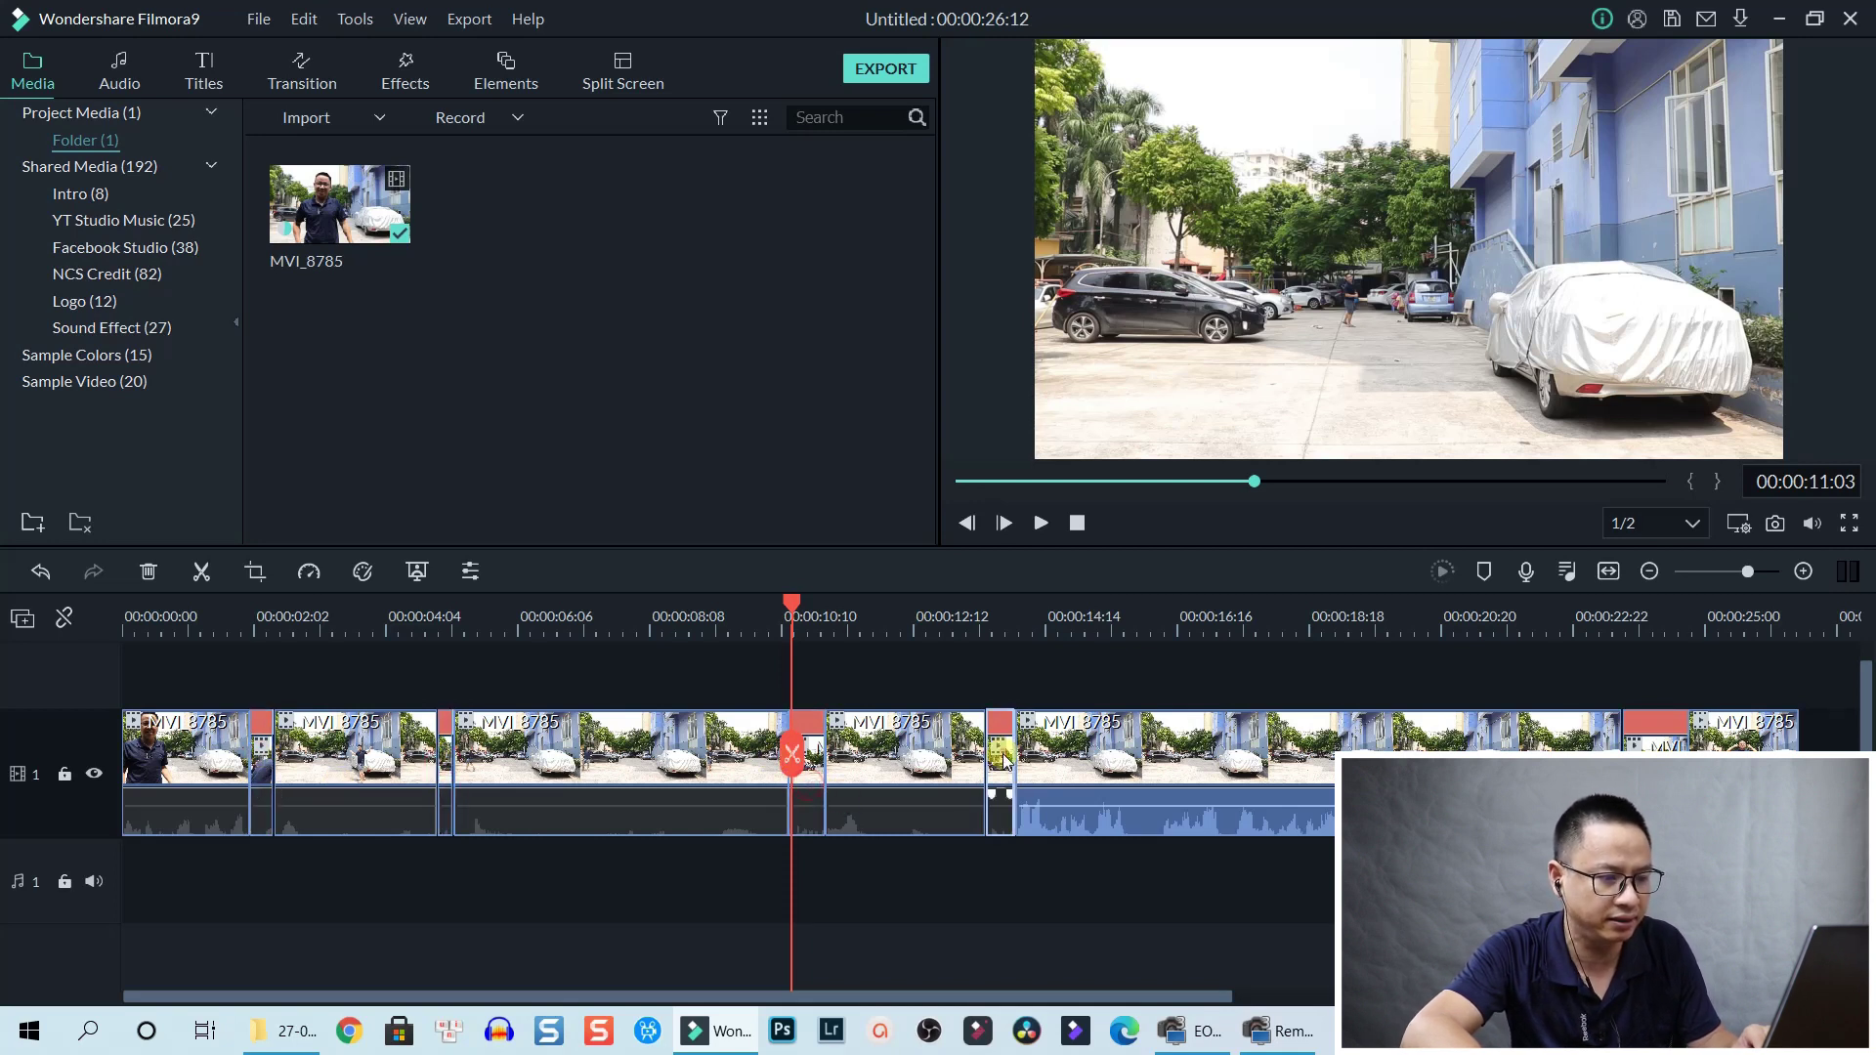
click(1656, 737)
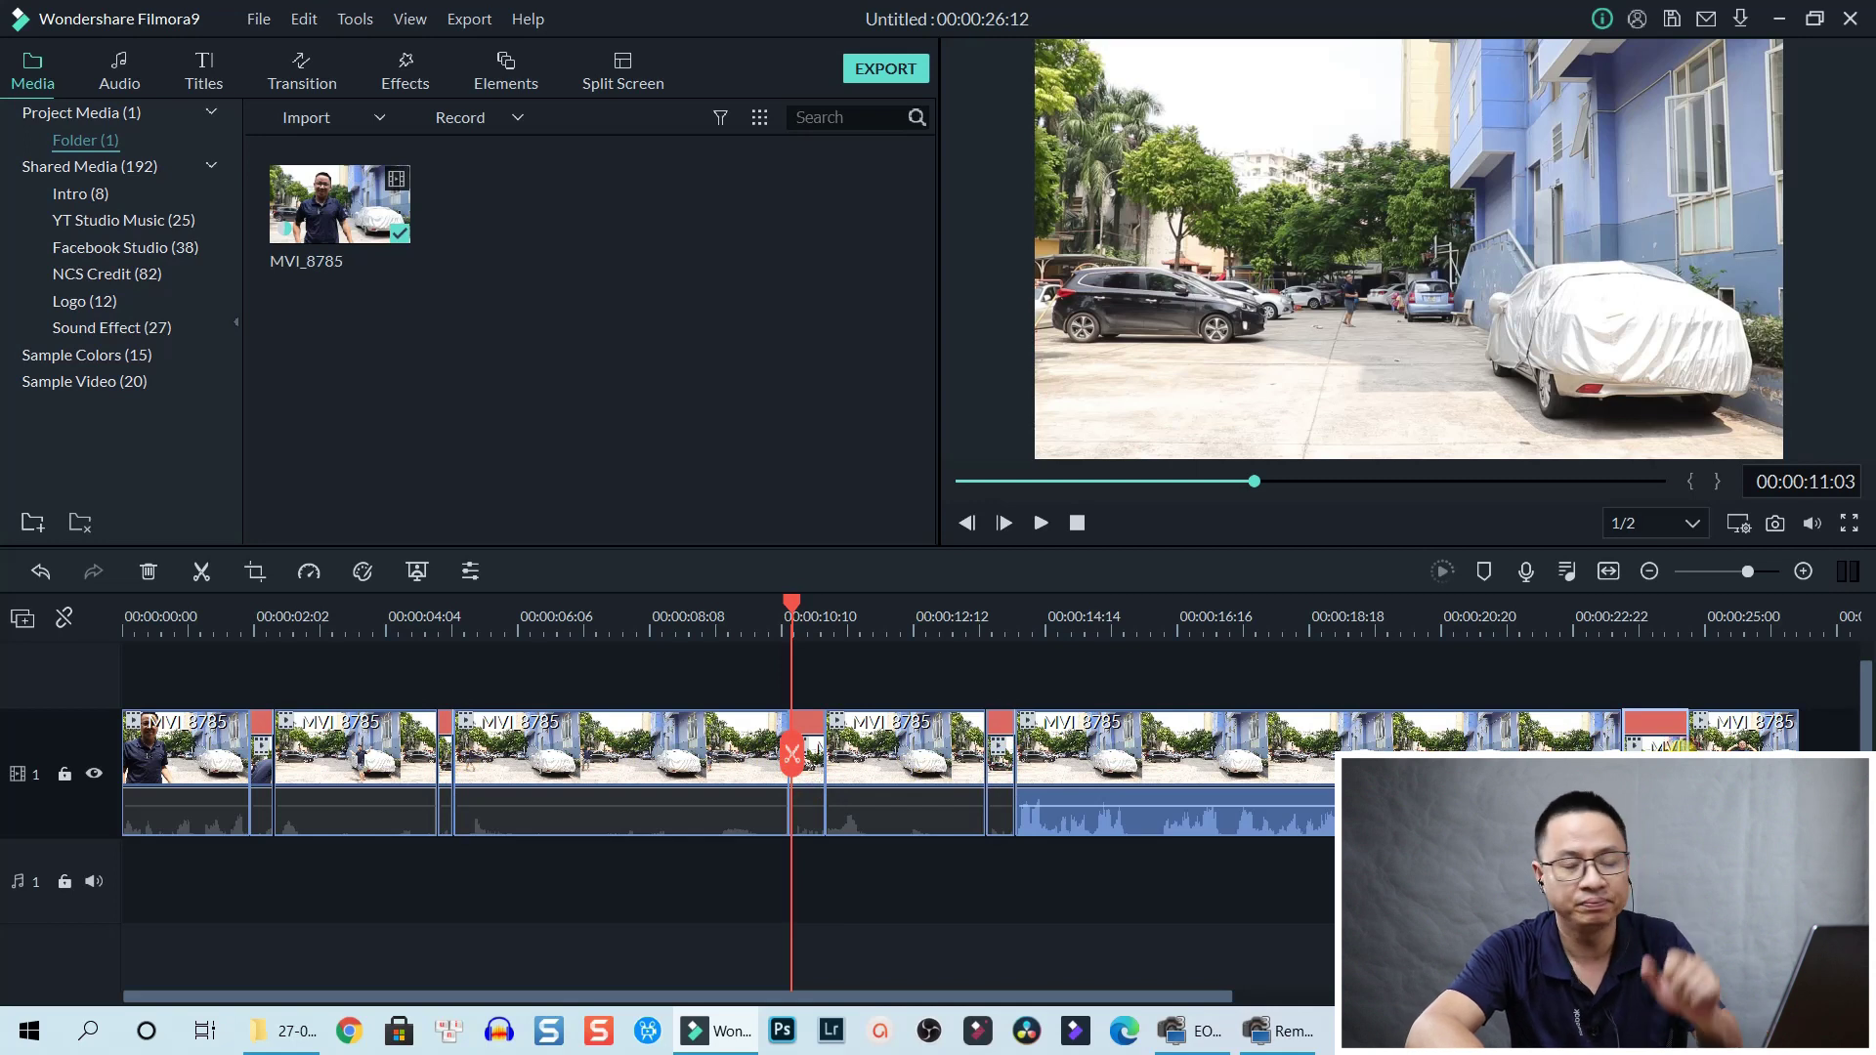
Search the included effects for "blur" and place the Blur effect on track 2, trimmed to match the first sped-up segment.
click(403, 78)
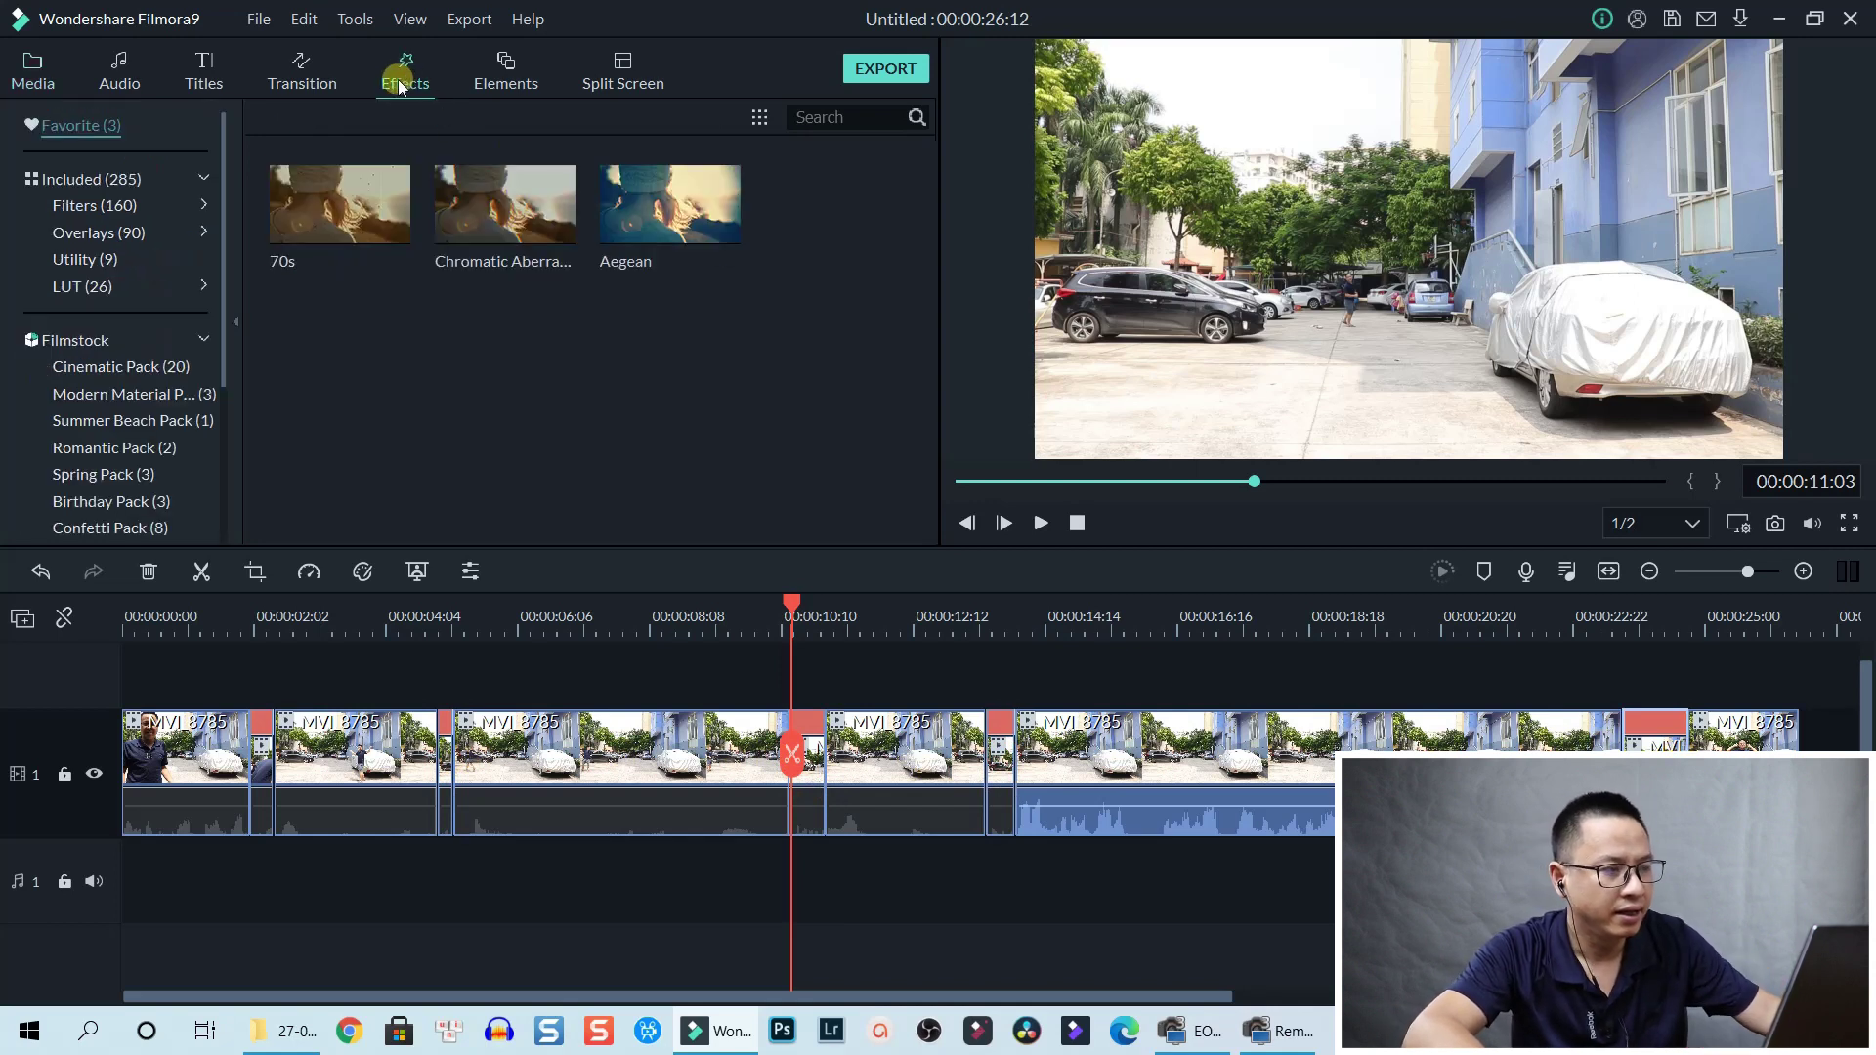
click(71, 176)
click(804, 113)
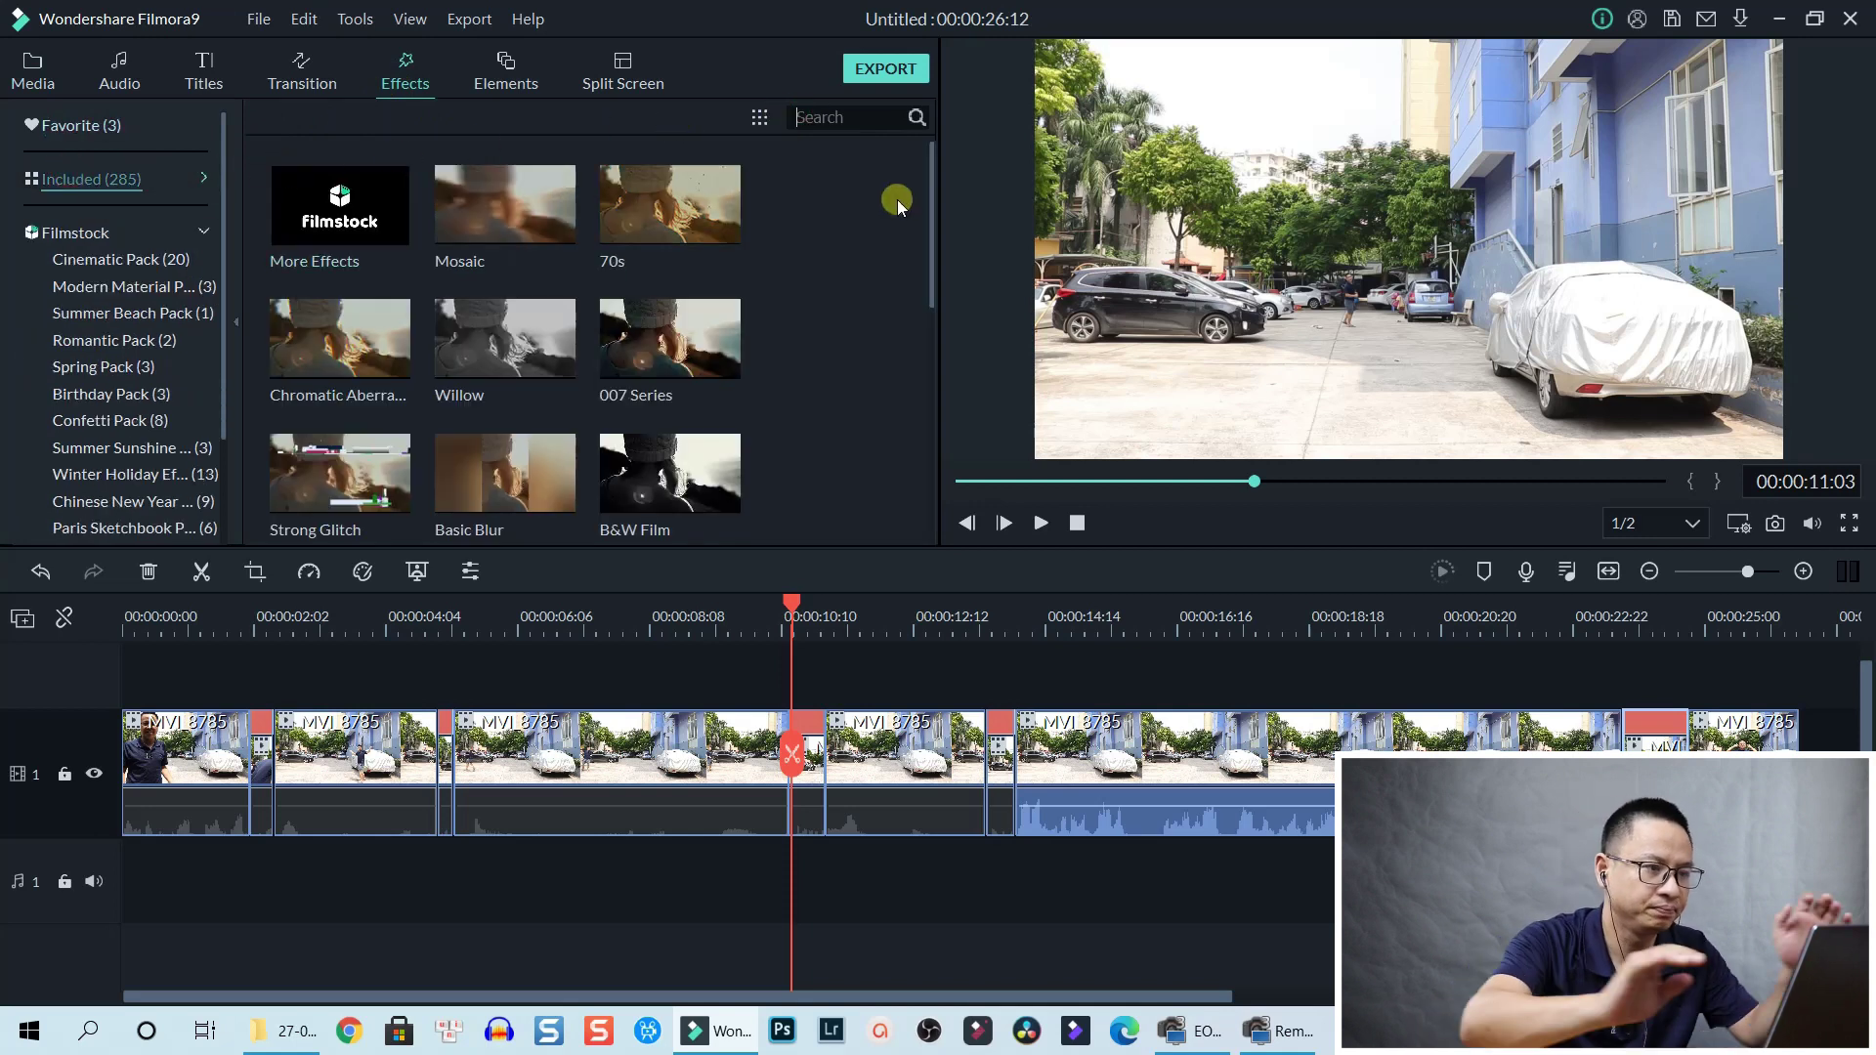
text(blur)
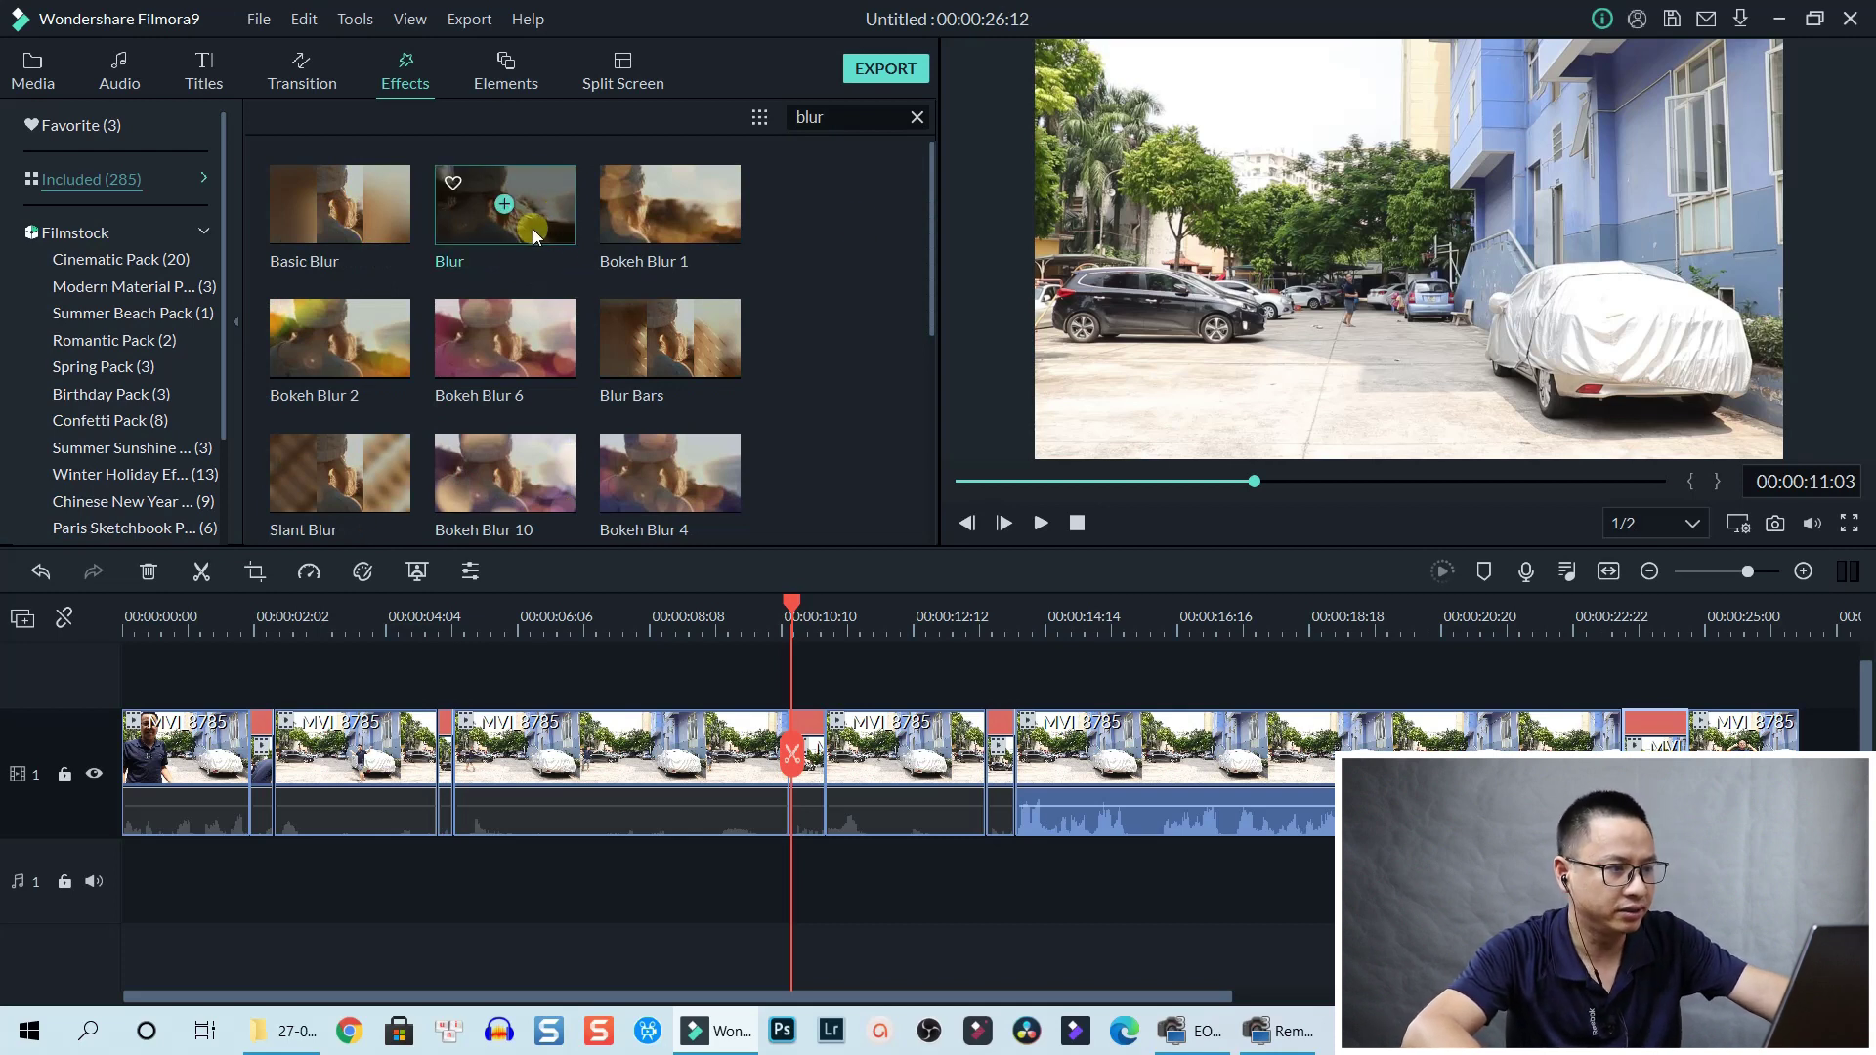
scroll(762, 283, down, 5)
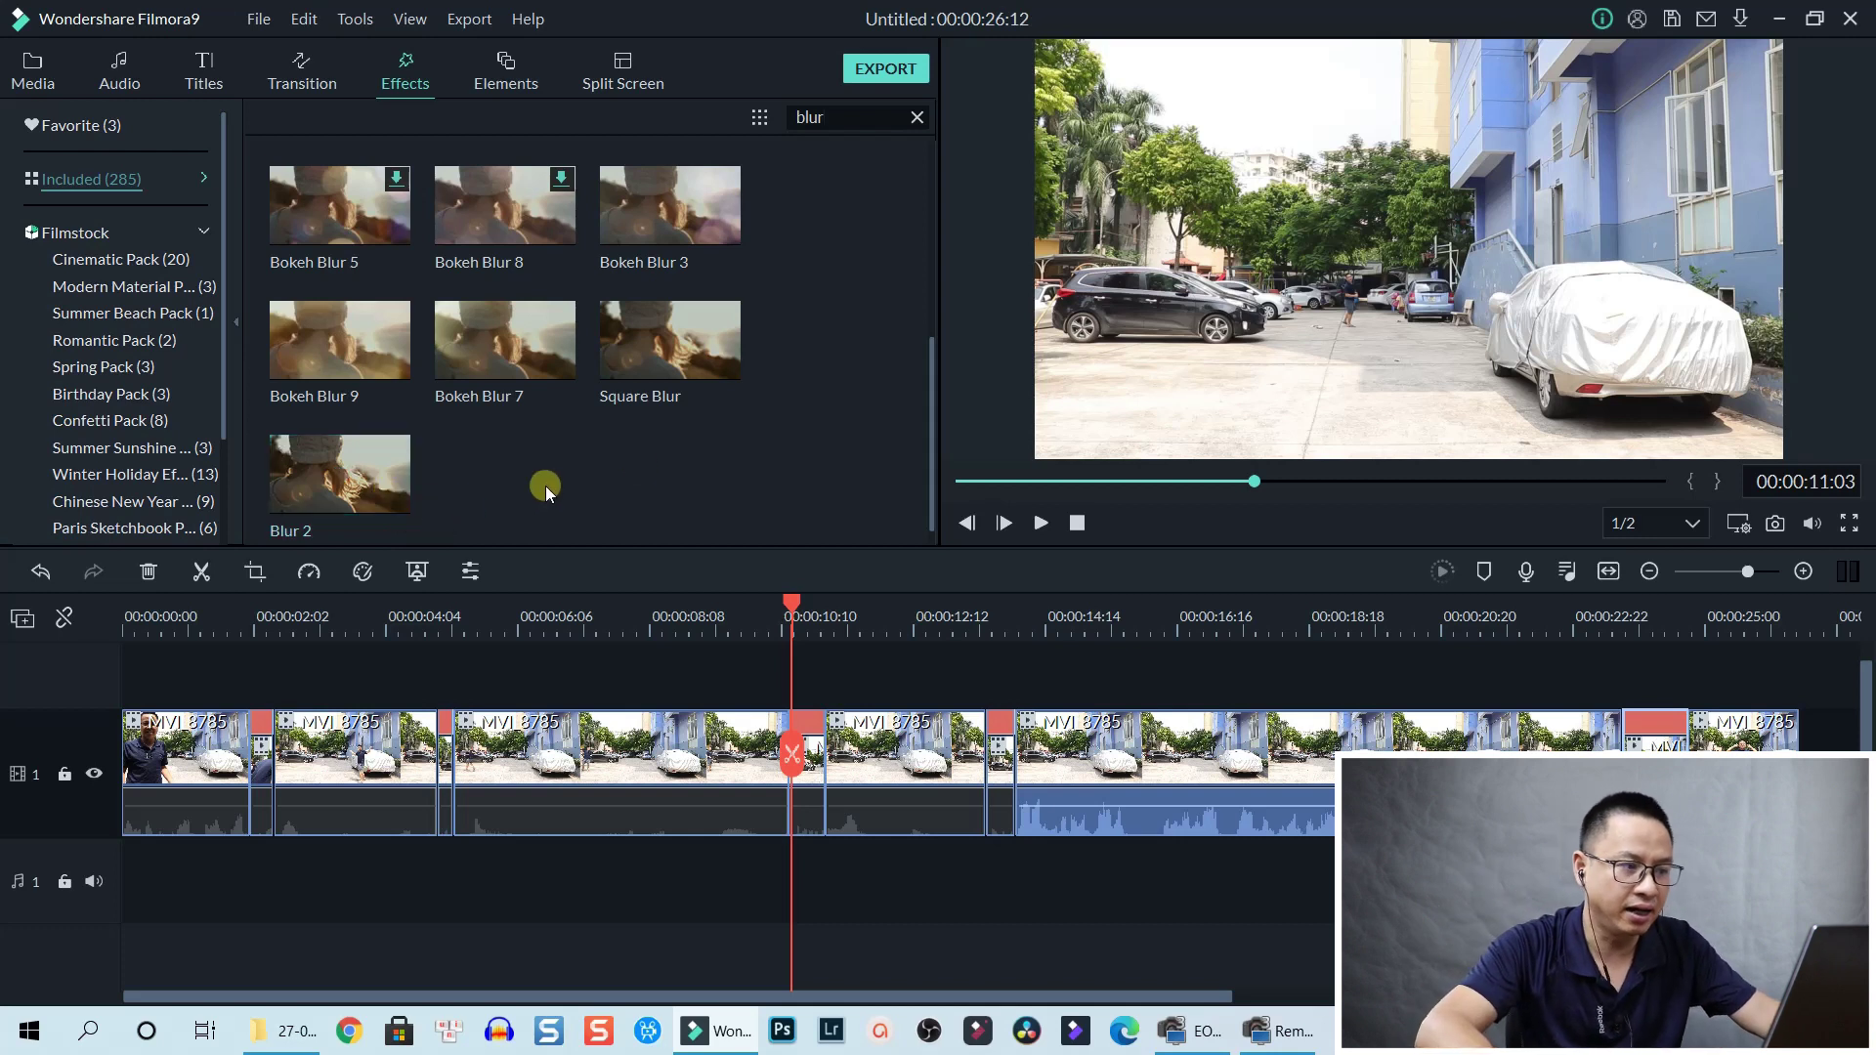
scroll(711, 430, up, 5)
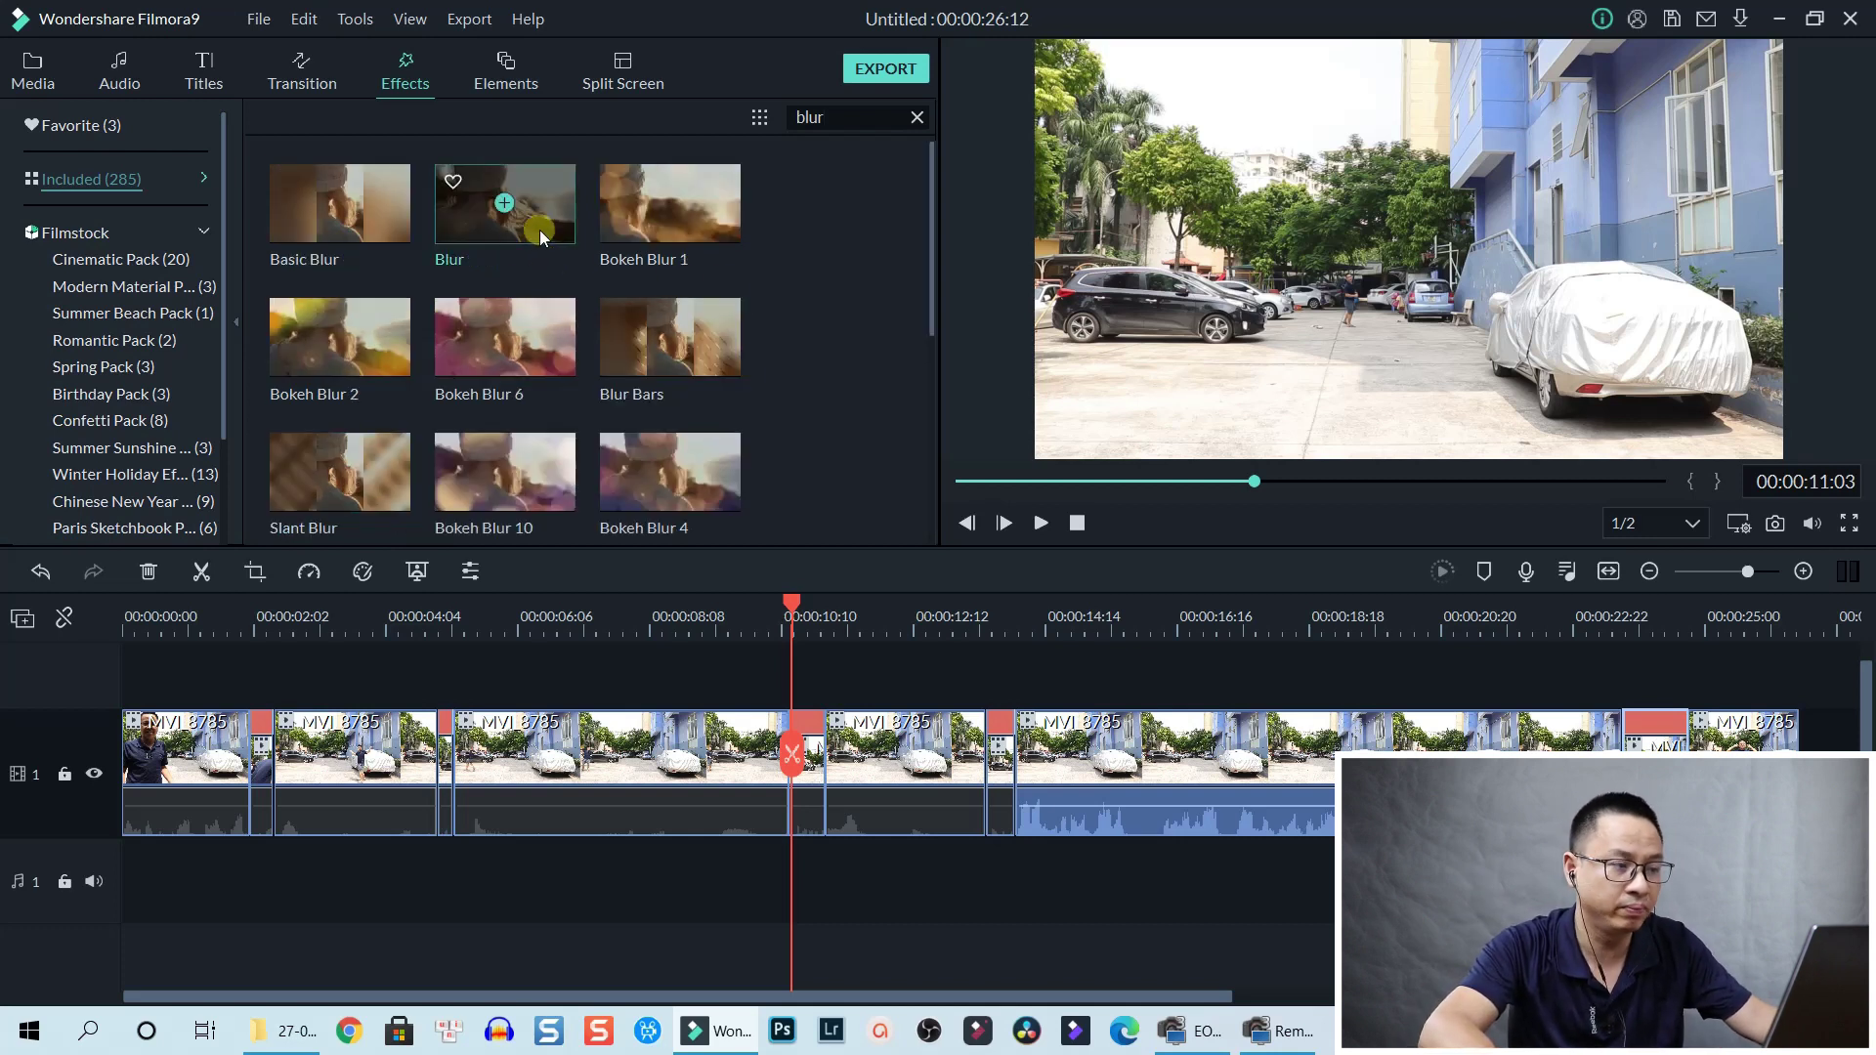
drag(540, 236, 251, 677)
drag(571, 758, 272, 782)
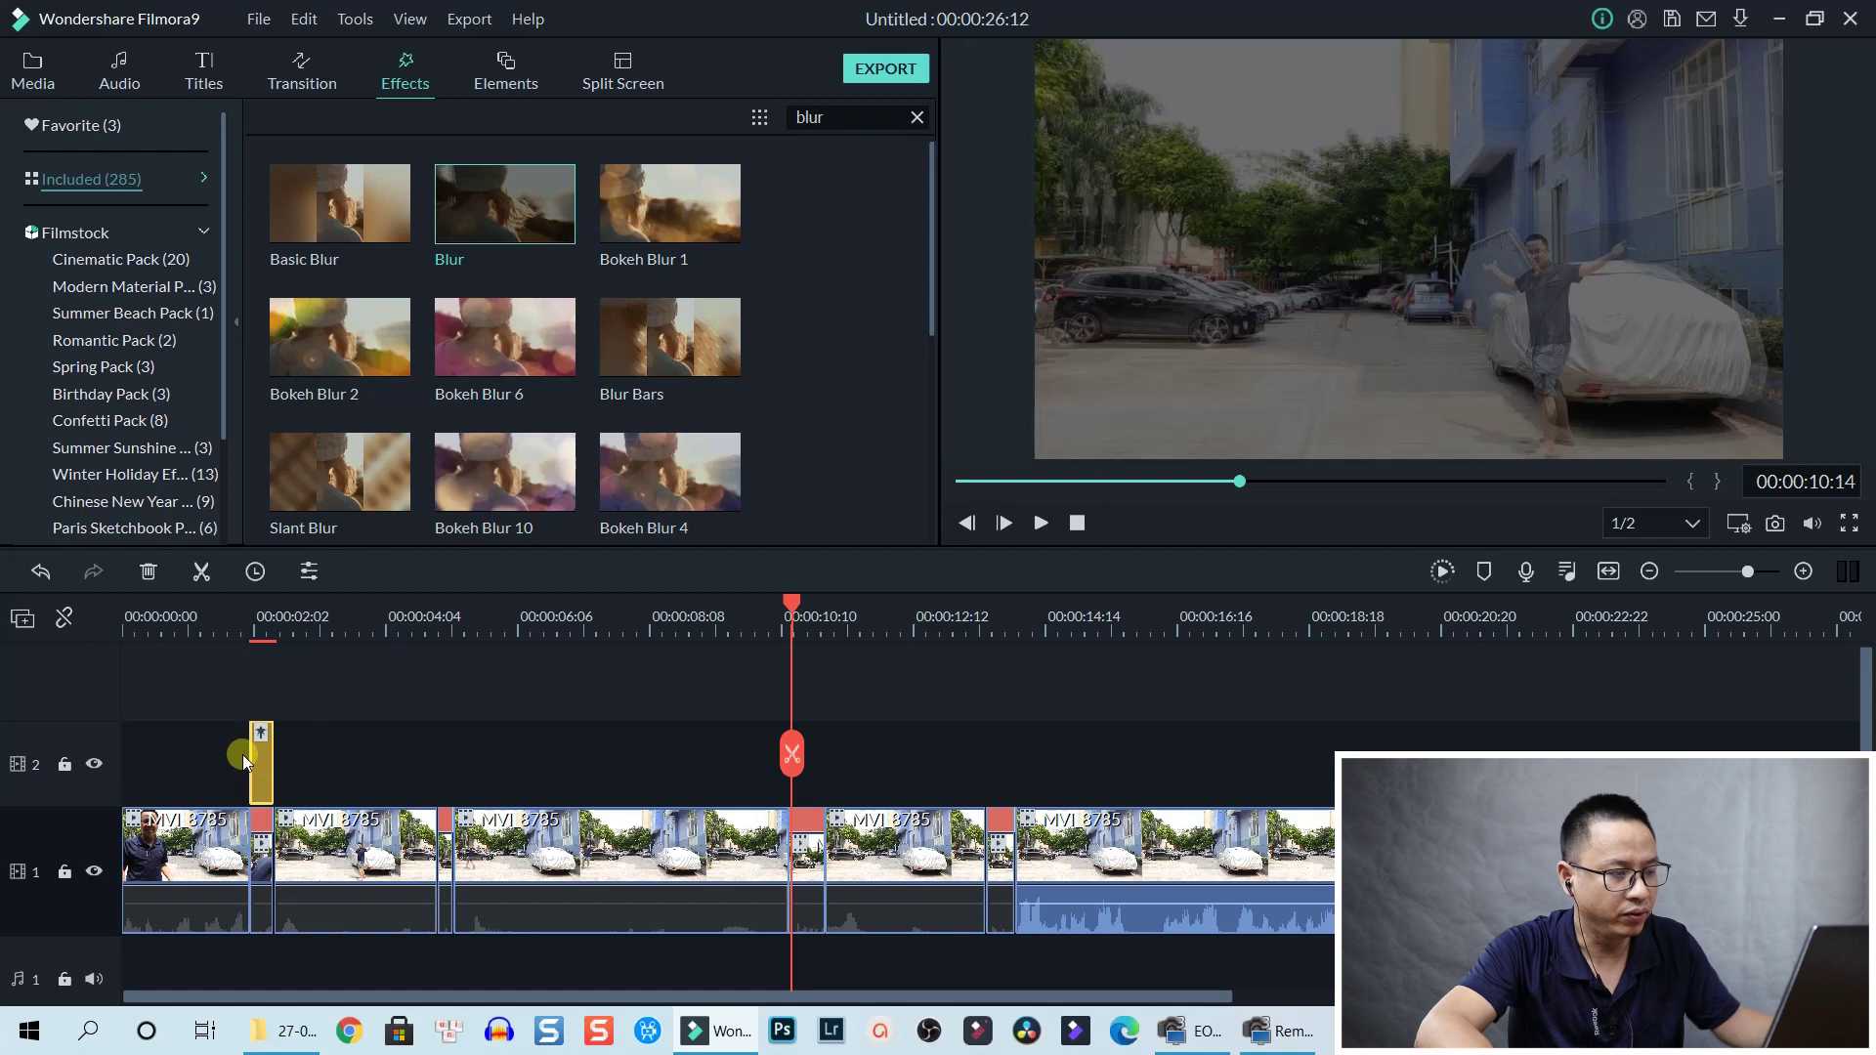
Render the timeline preview and play through the blurred segment up to 00:00:03:22.
click(223, 624)
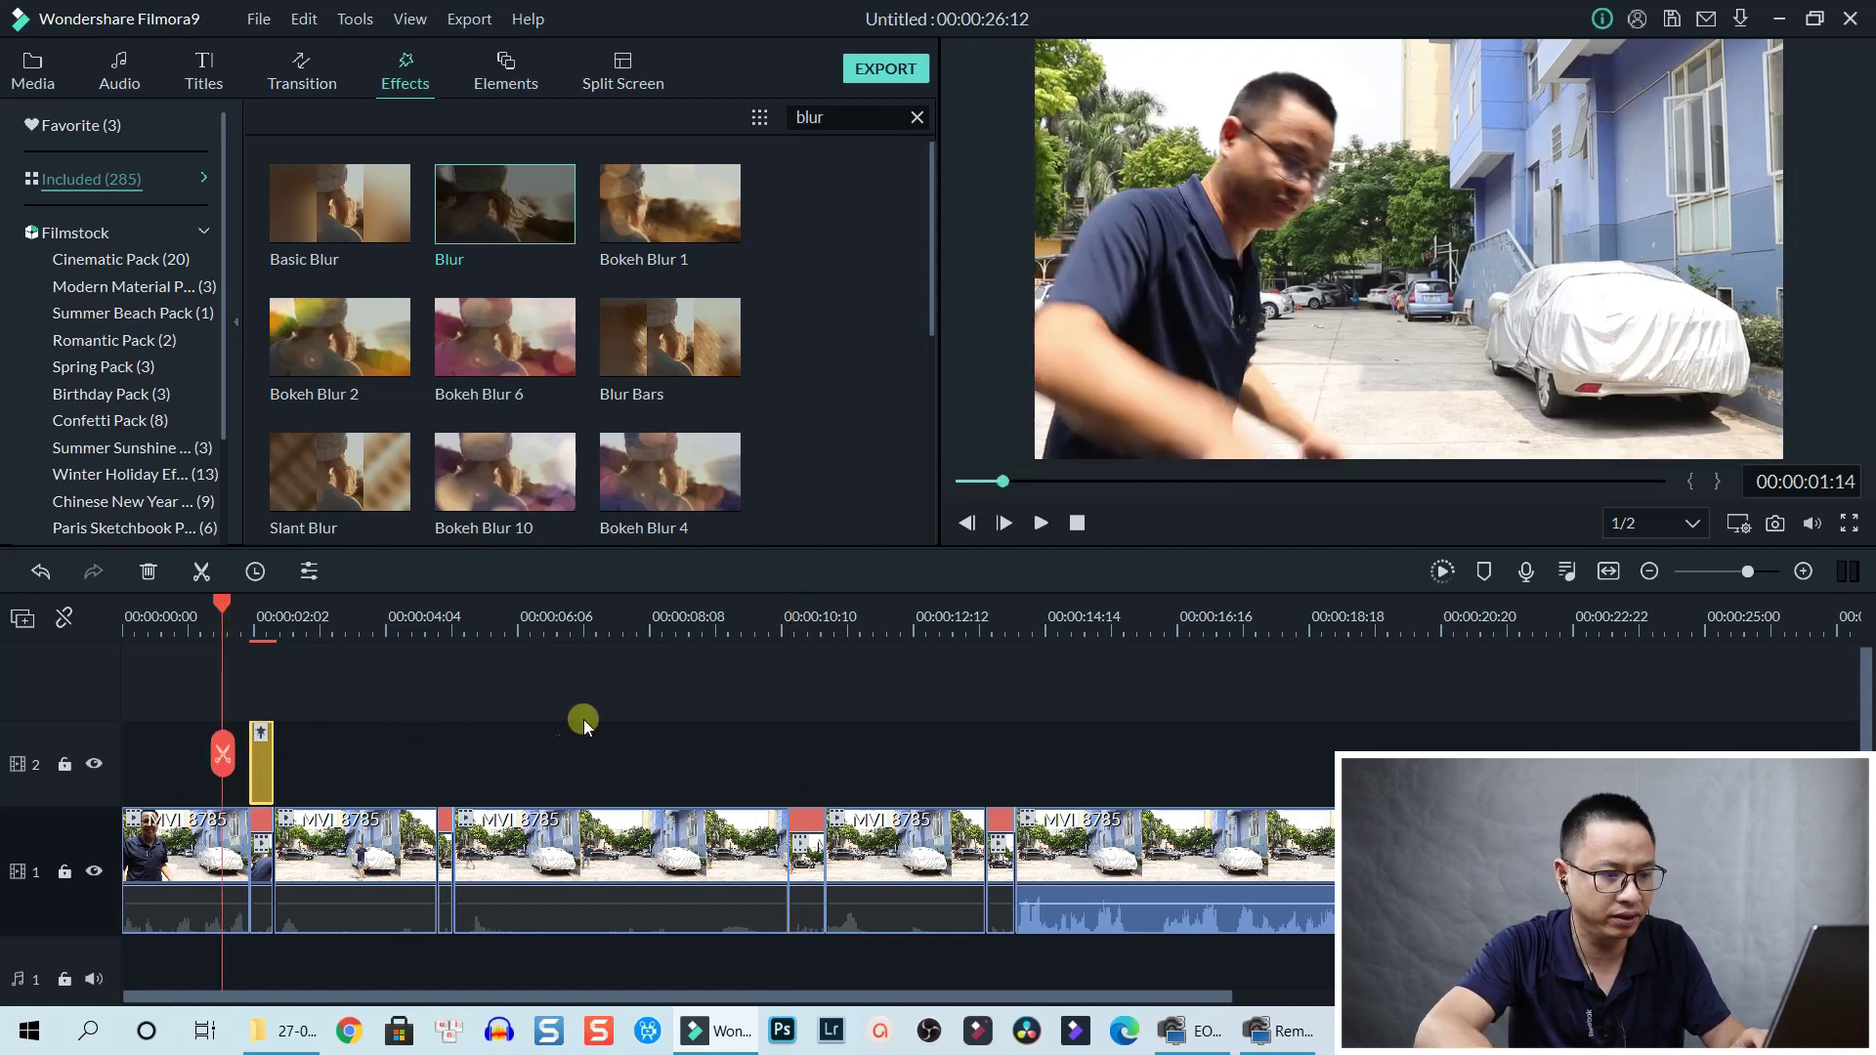
click(1445, 570)
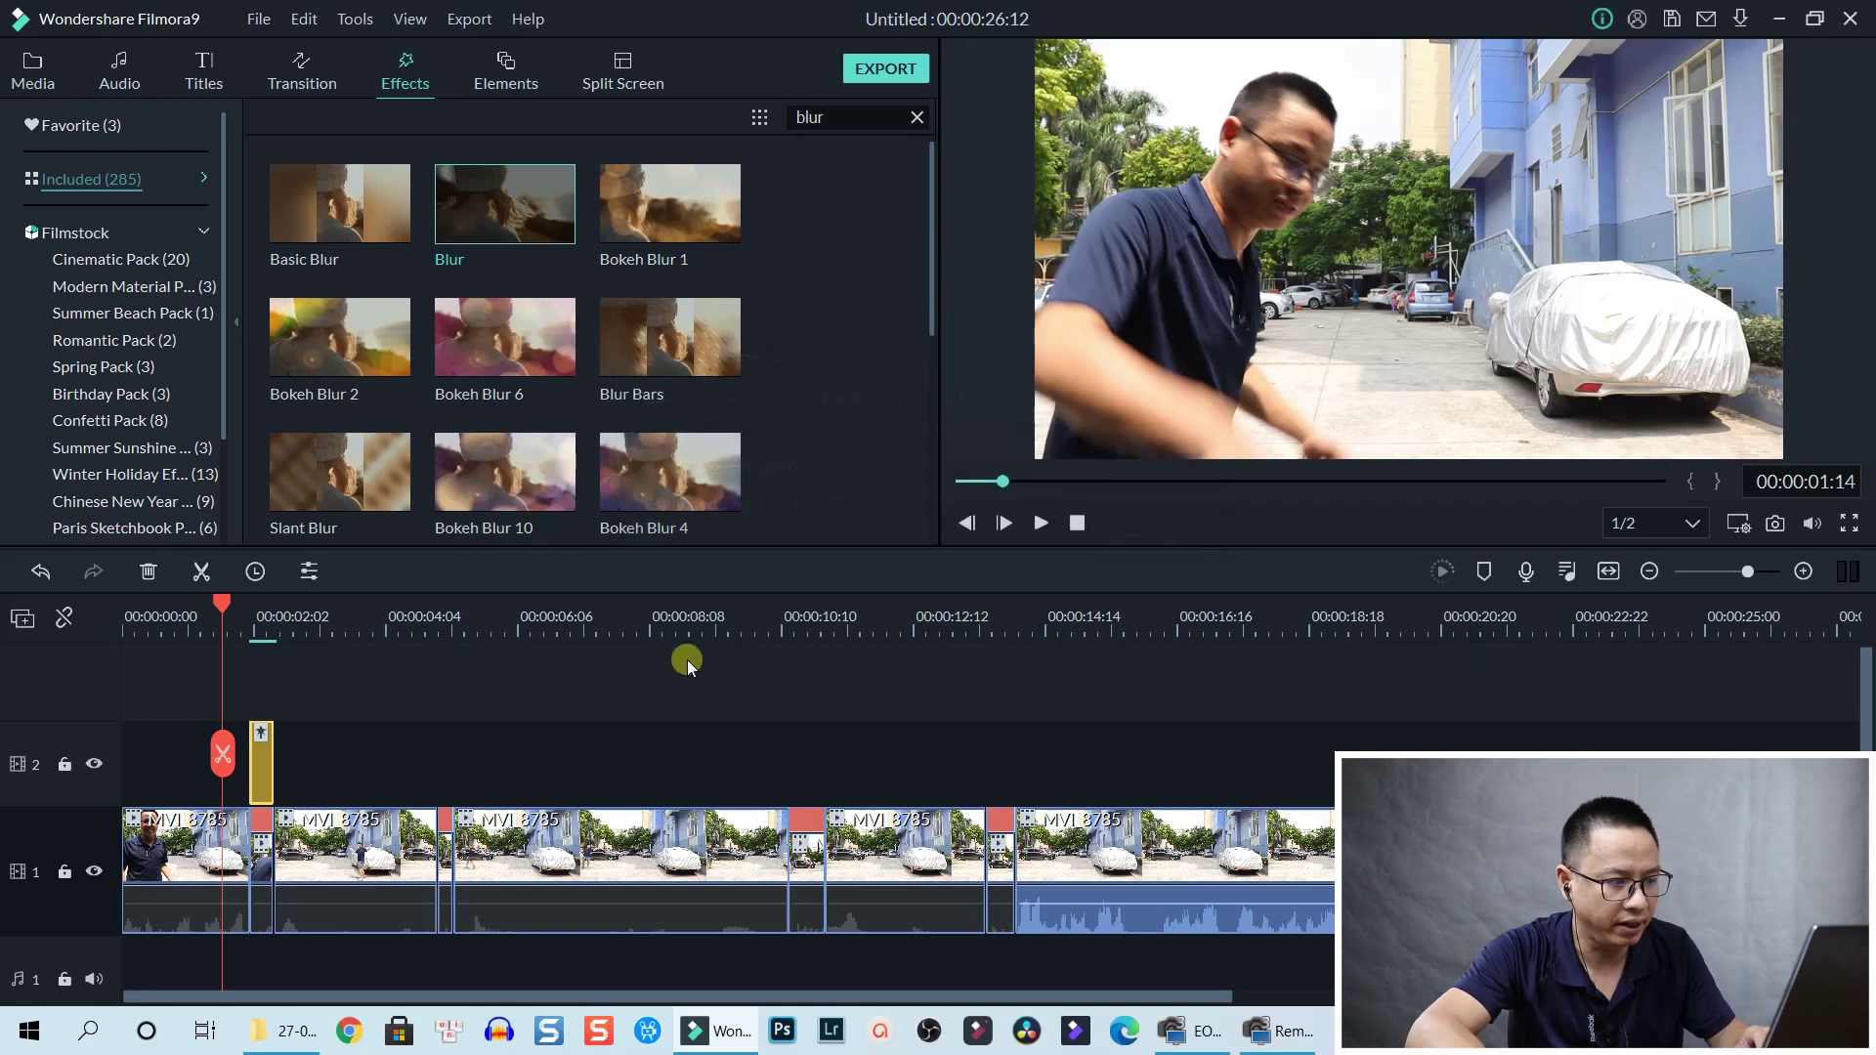
click(153, 626)
key(space)
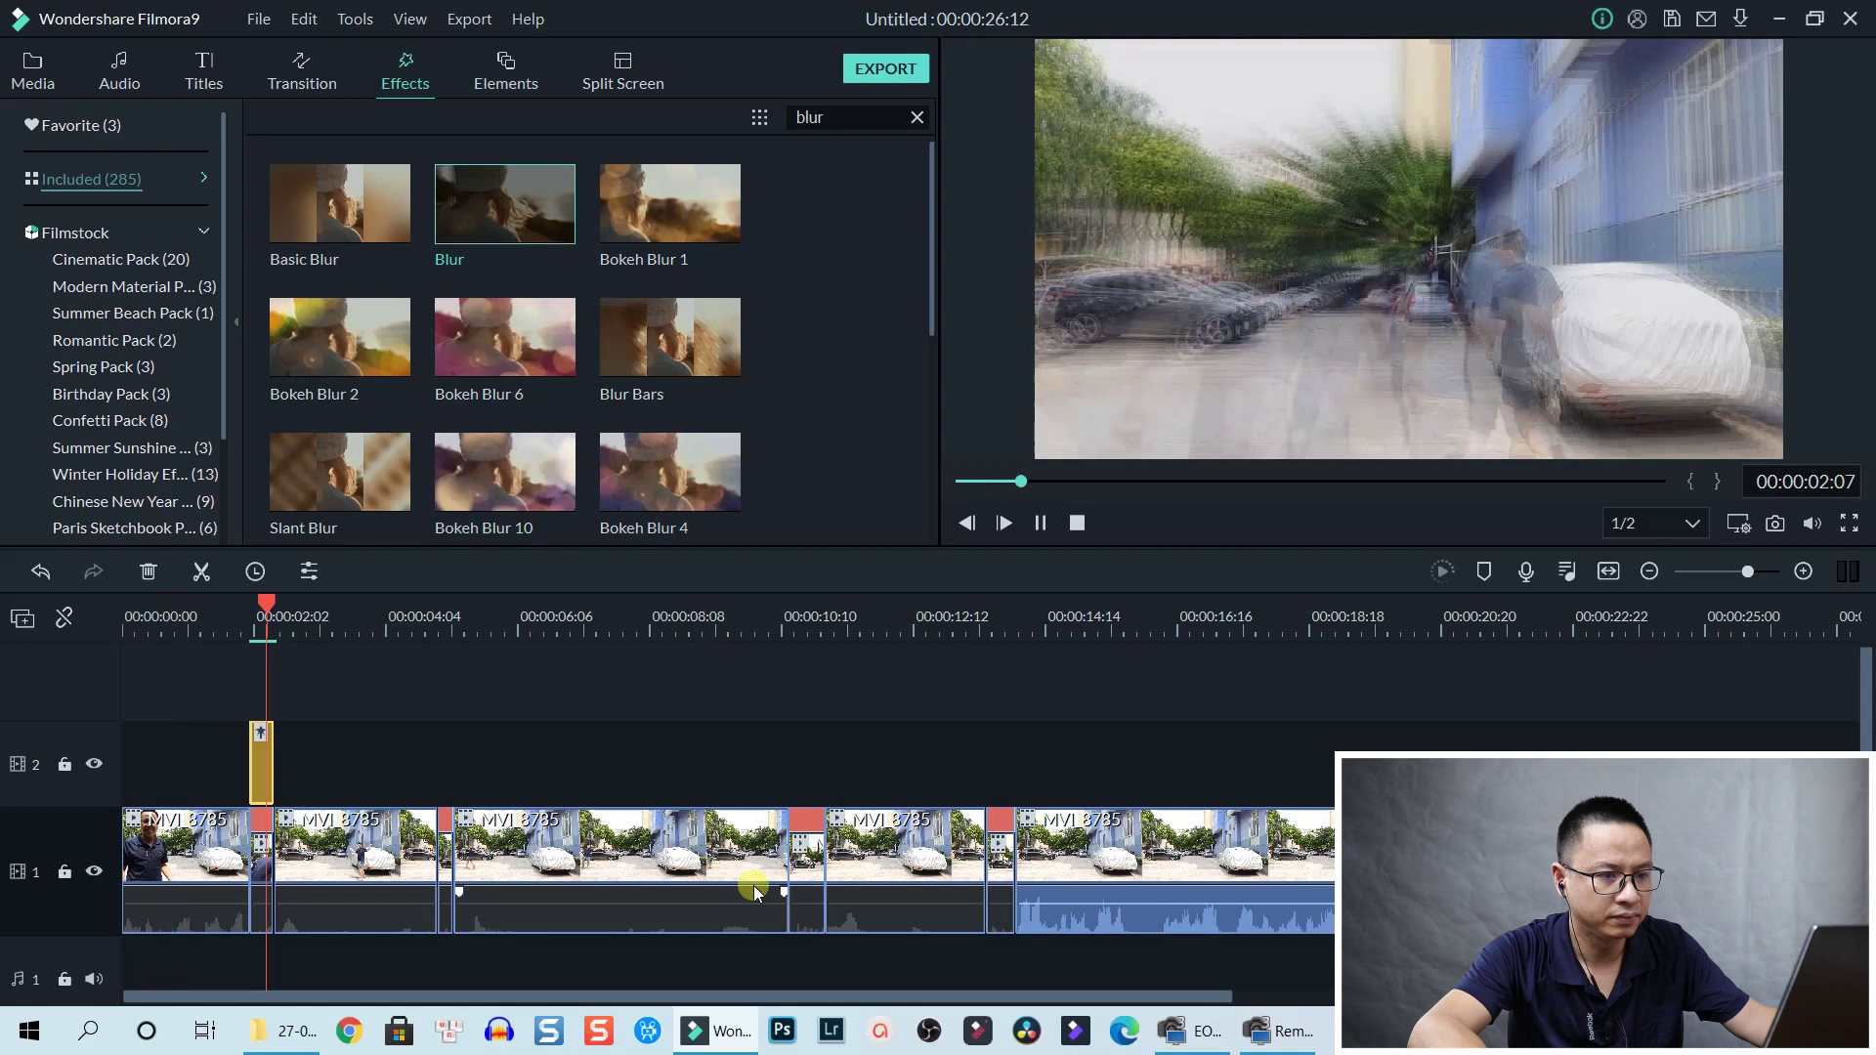
key(space)
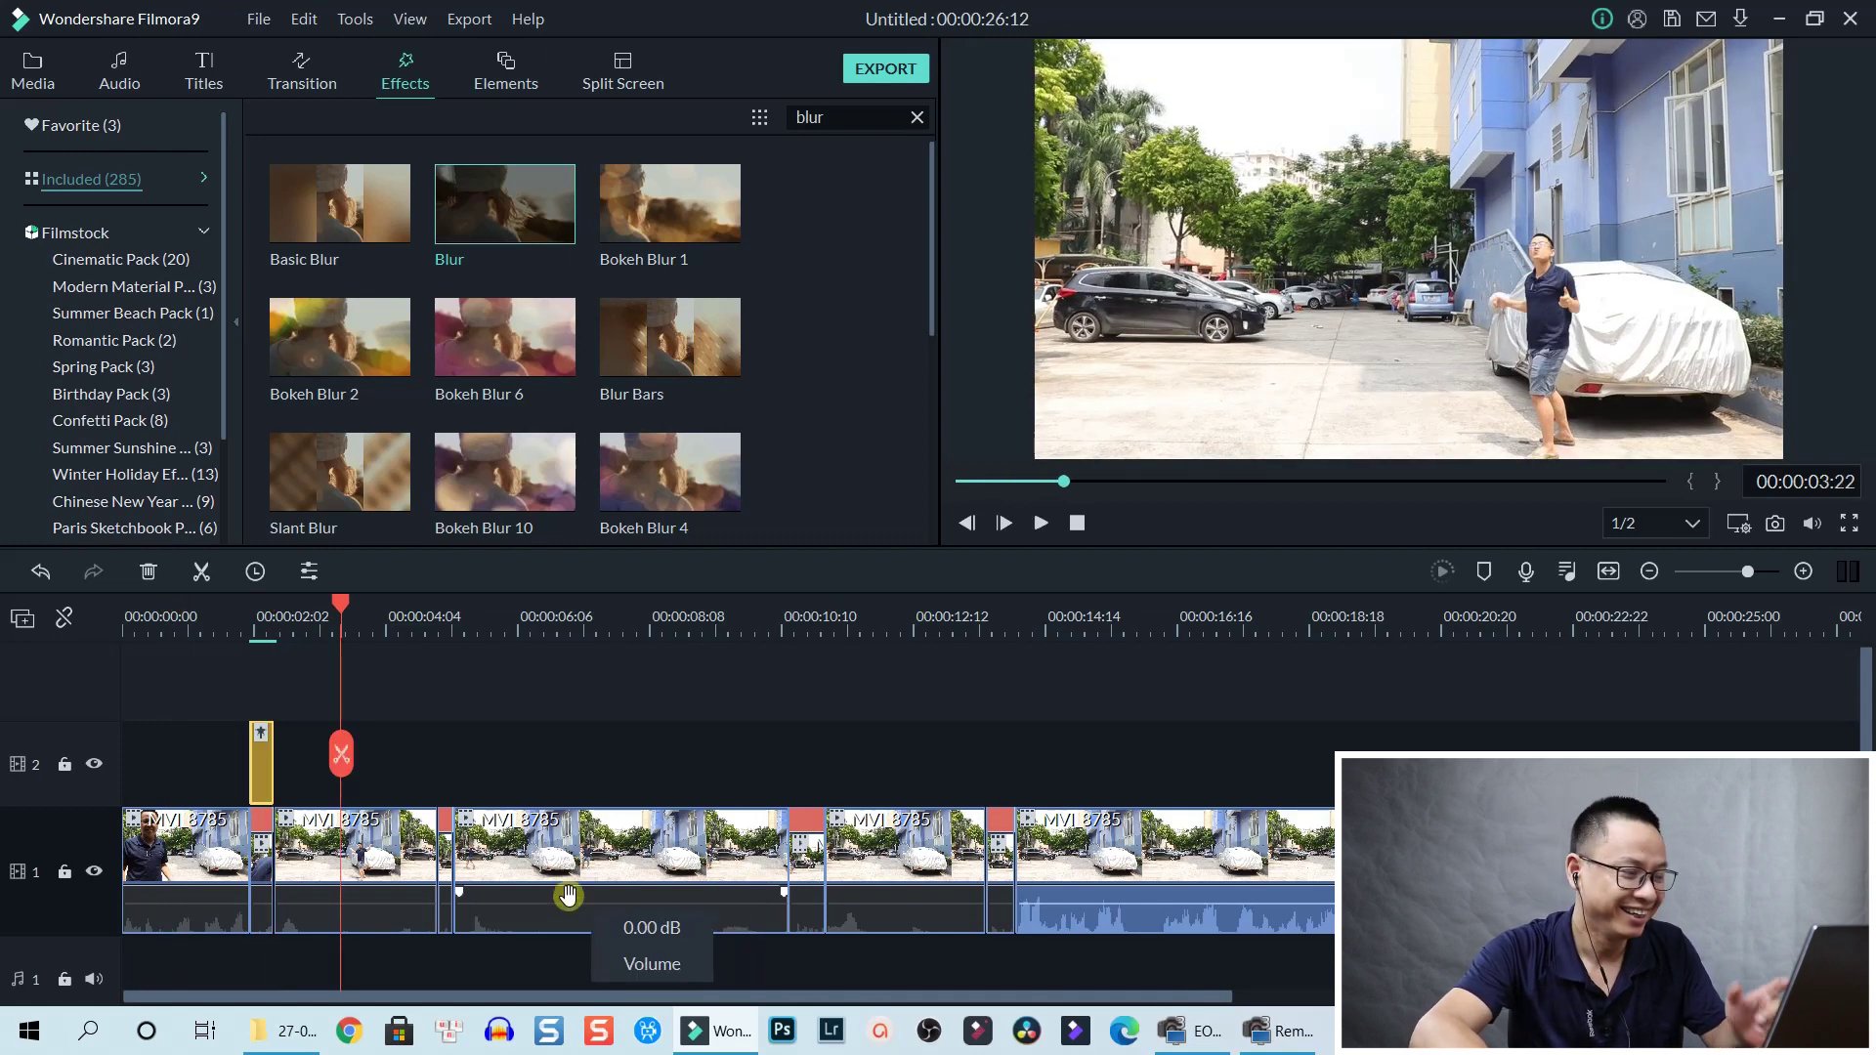
Set the Blur effect's Zoom Rate to 1 and its Alpha to 50.
click(405, 850)
click(271, 762)
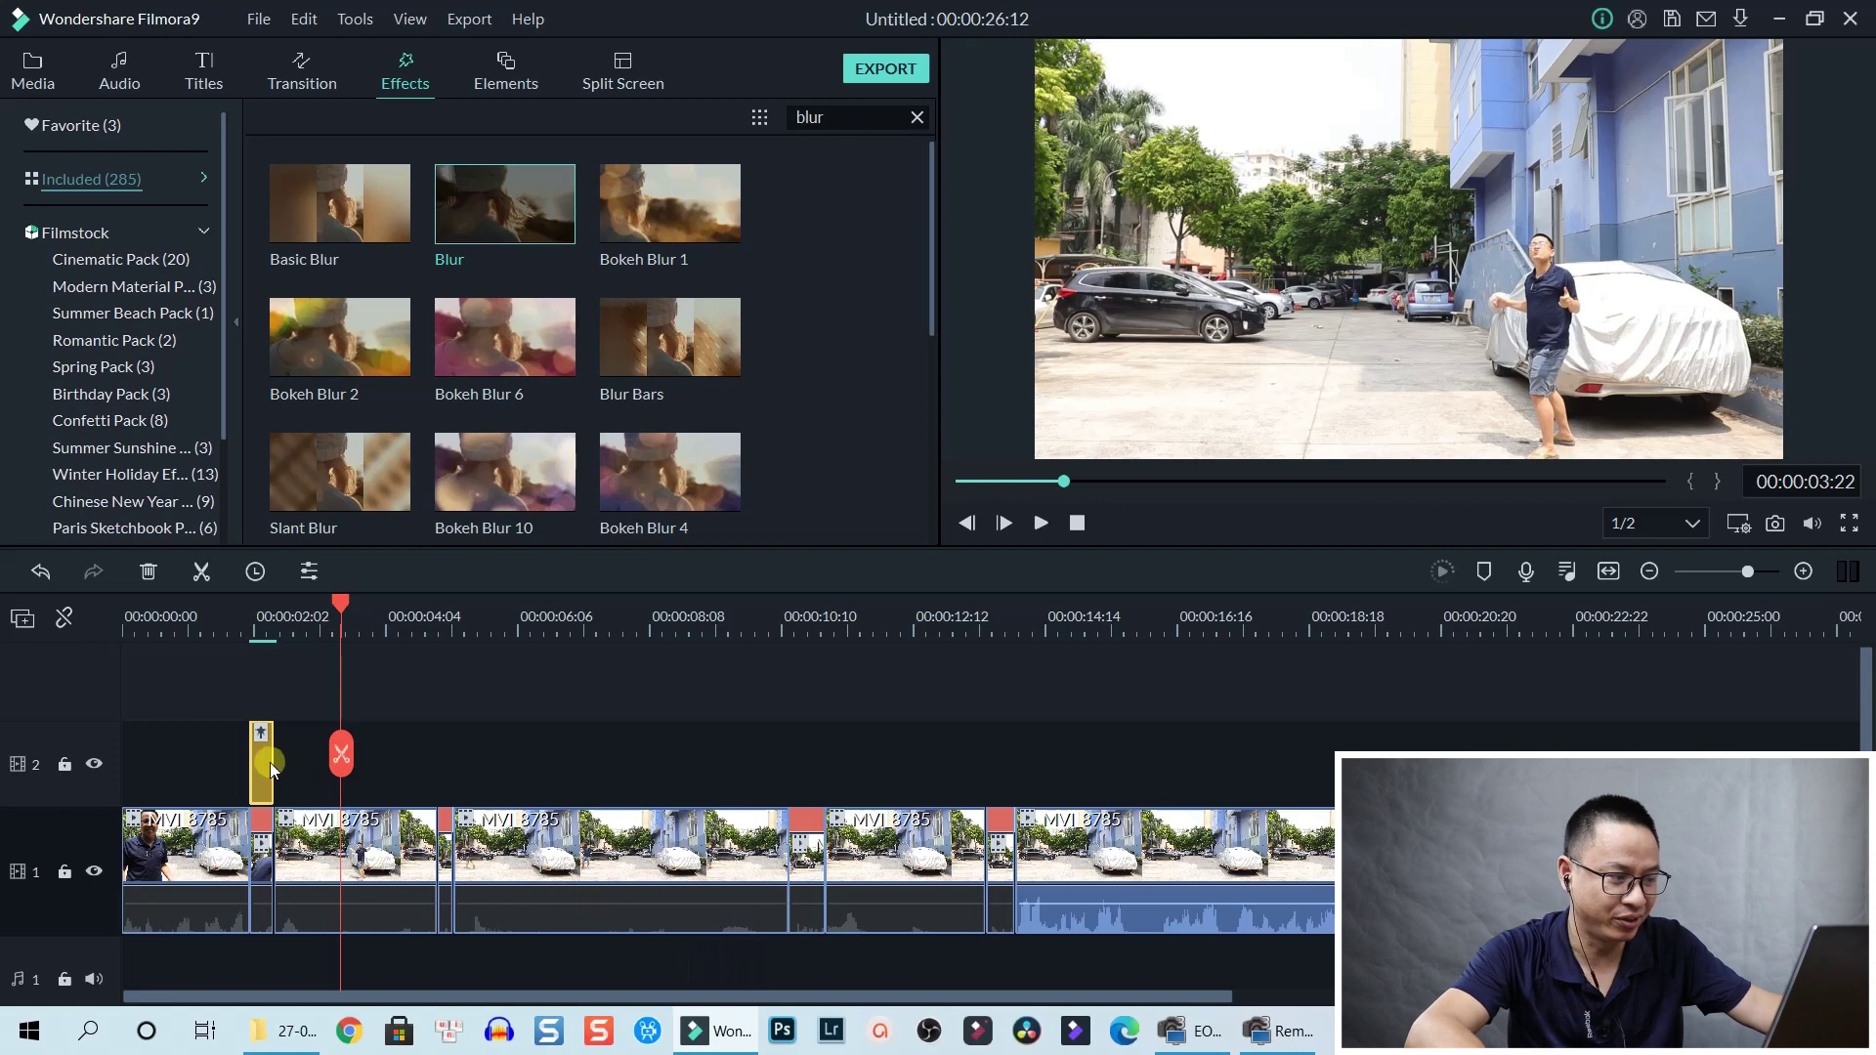
double_click(278, 766)
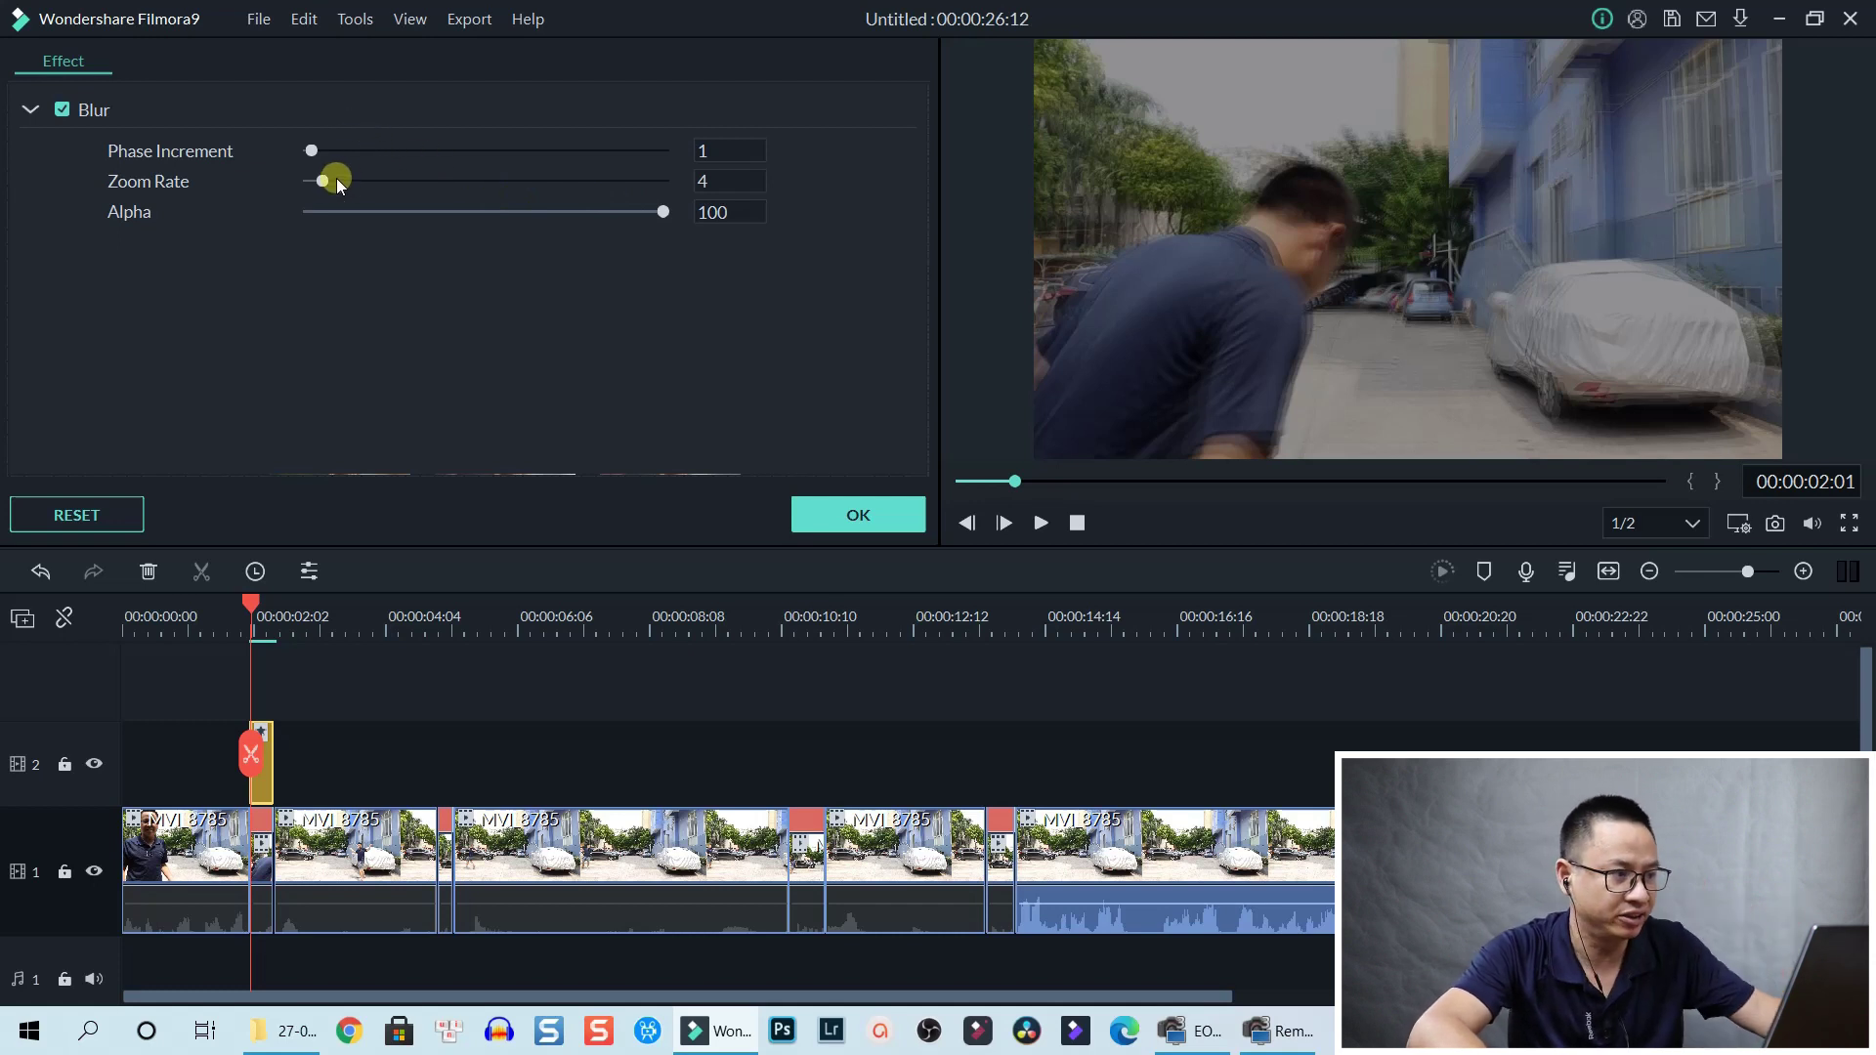
drag(324, 182, 314, 182)
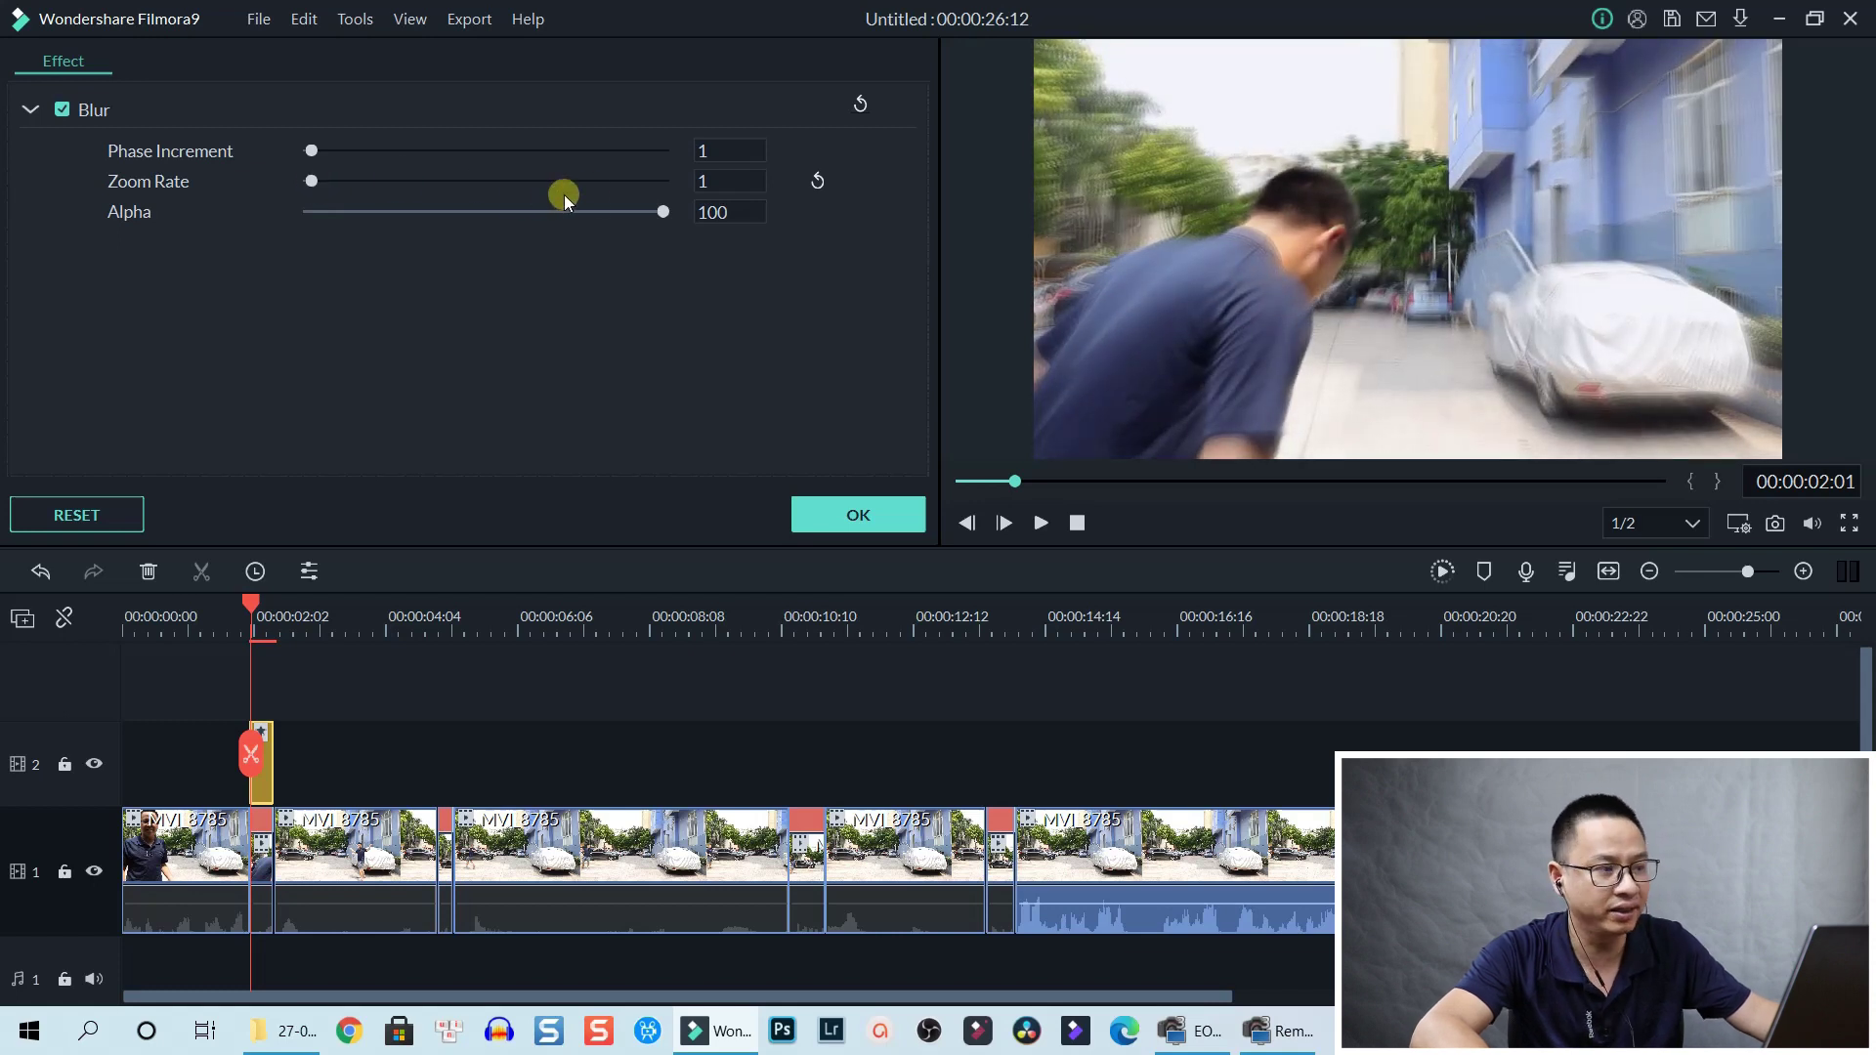
drag(664, 214, 489, 230)
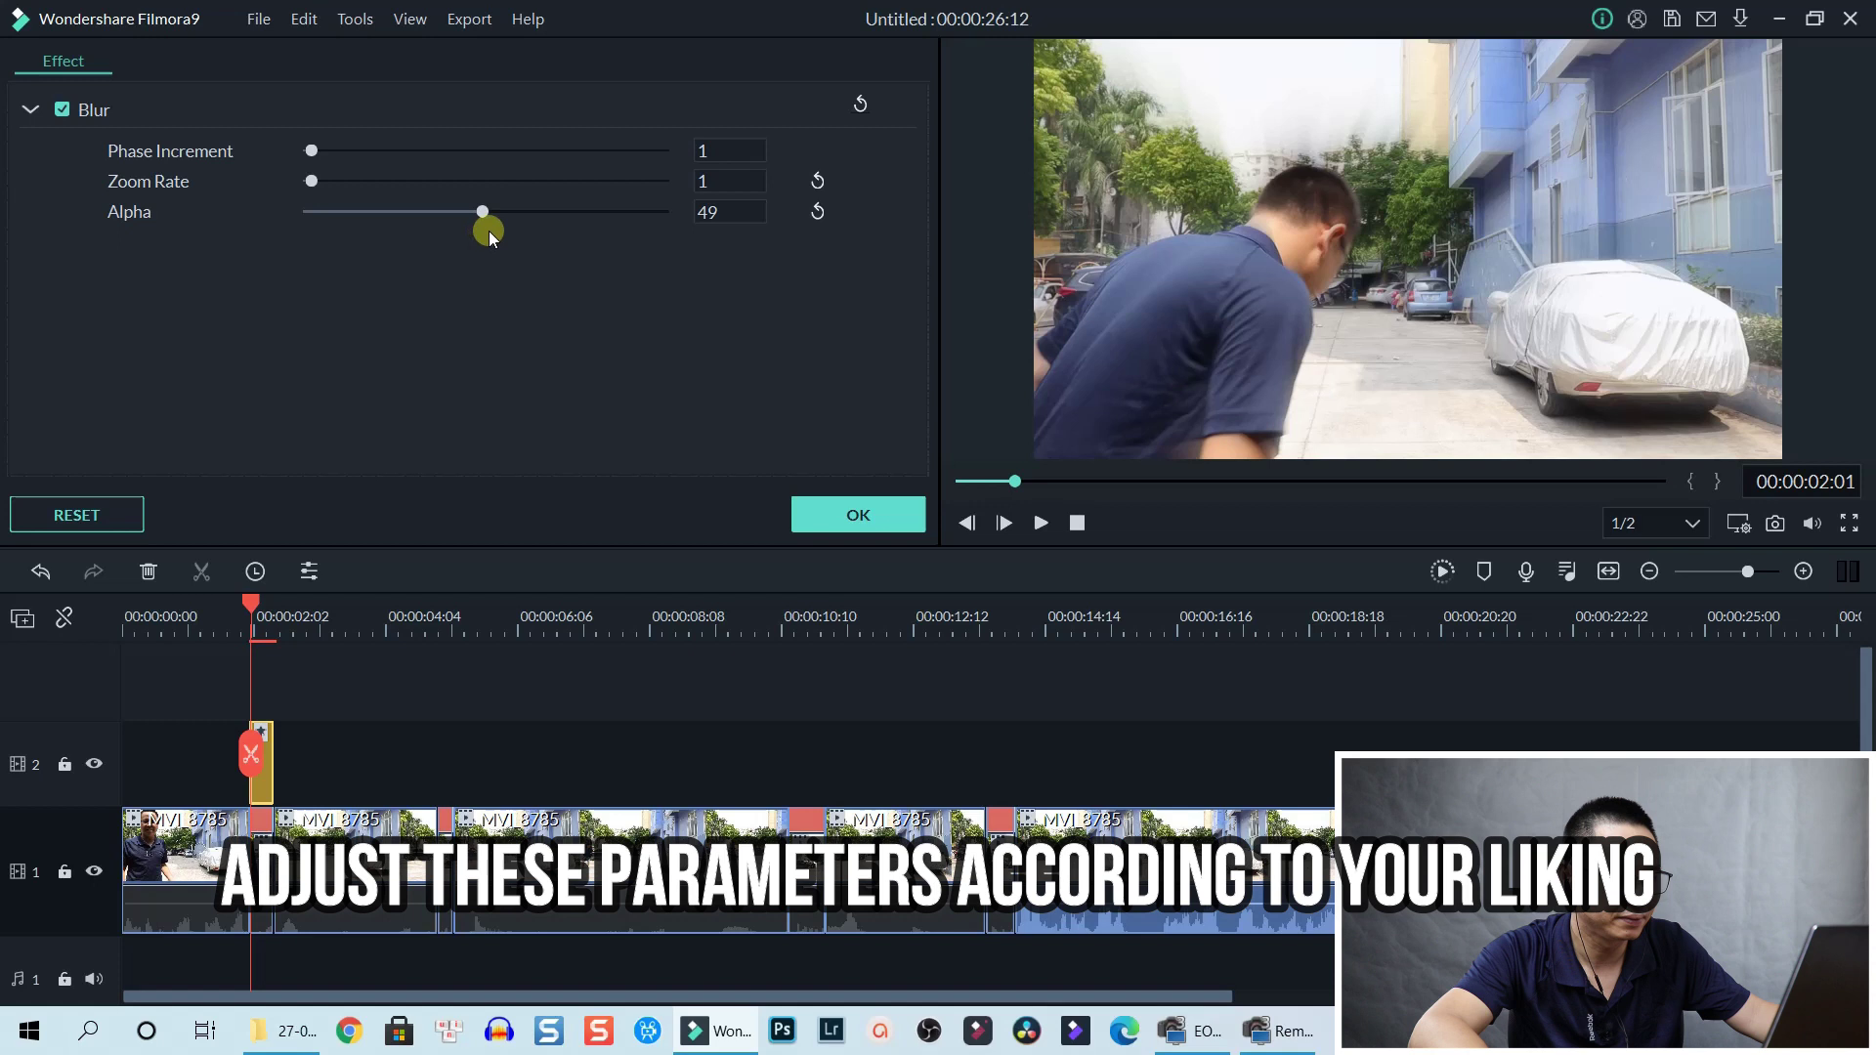
drag(707, 212, 730, 213)
text(50)
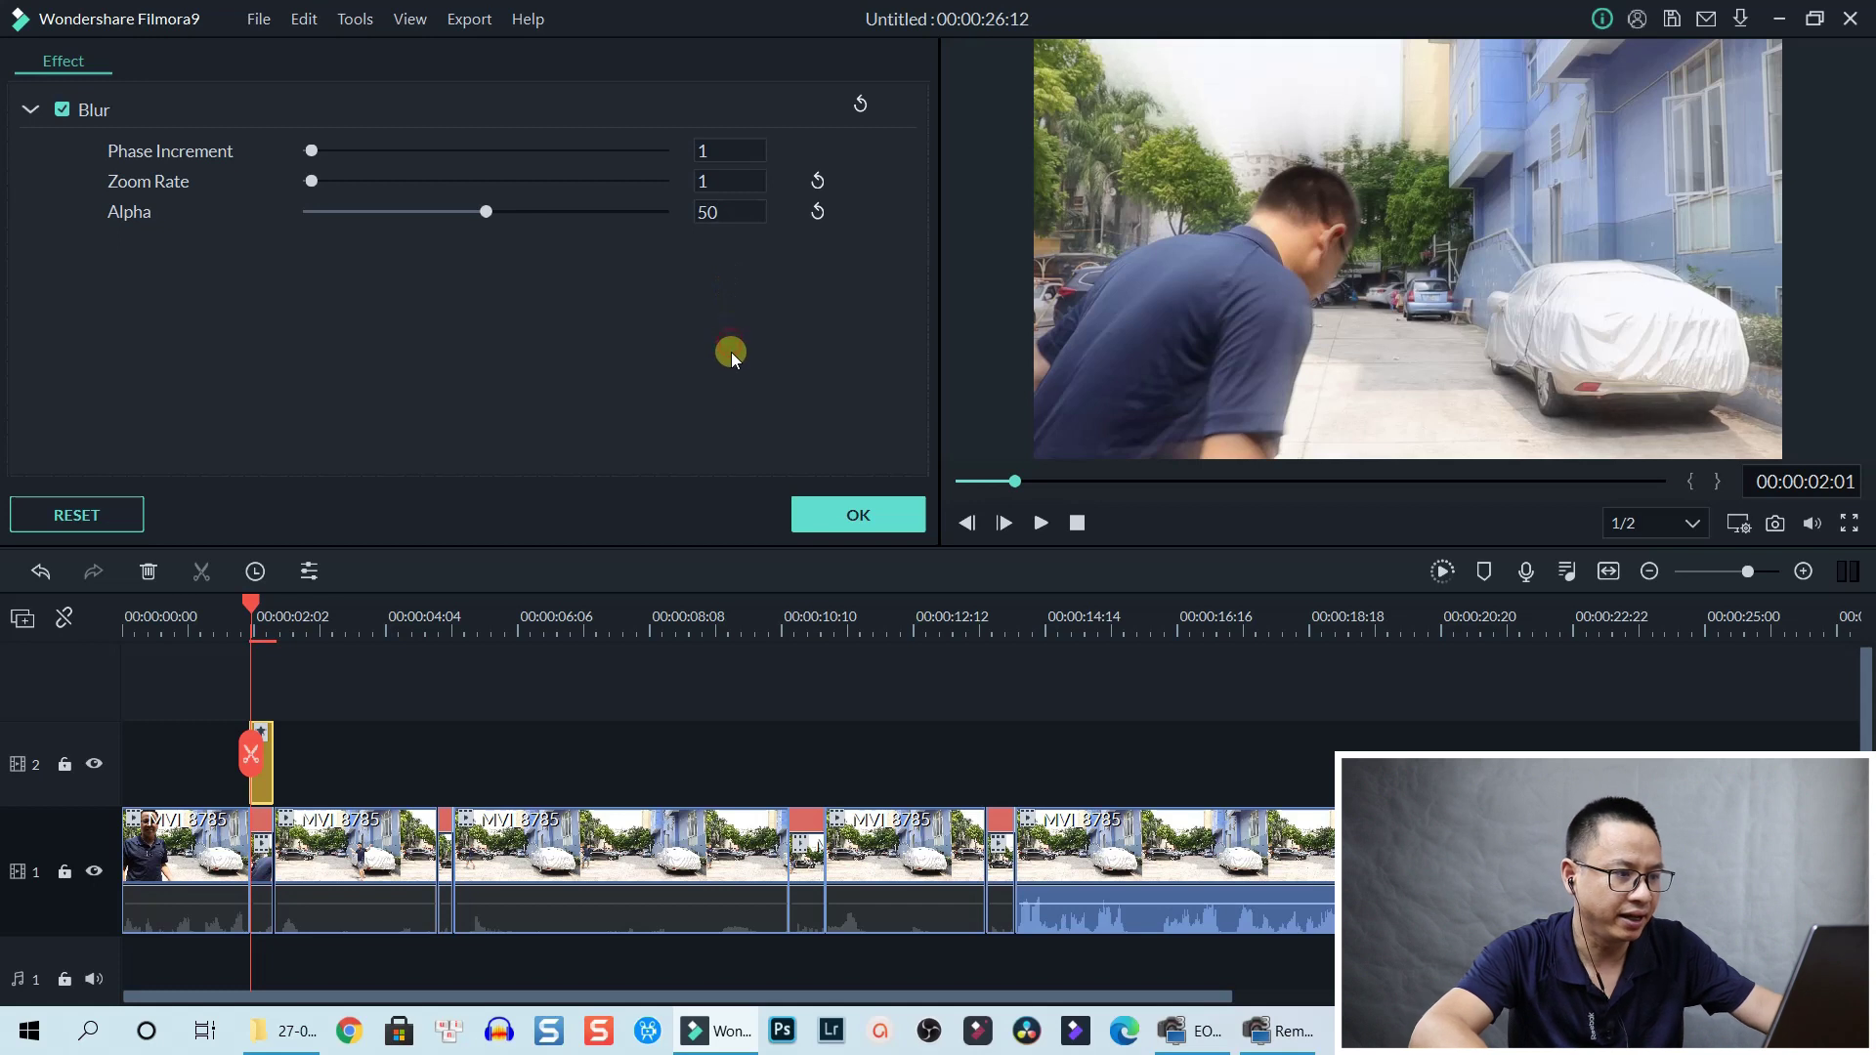
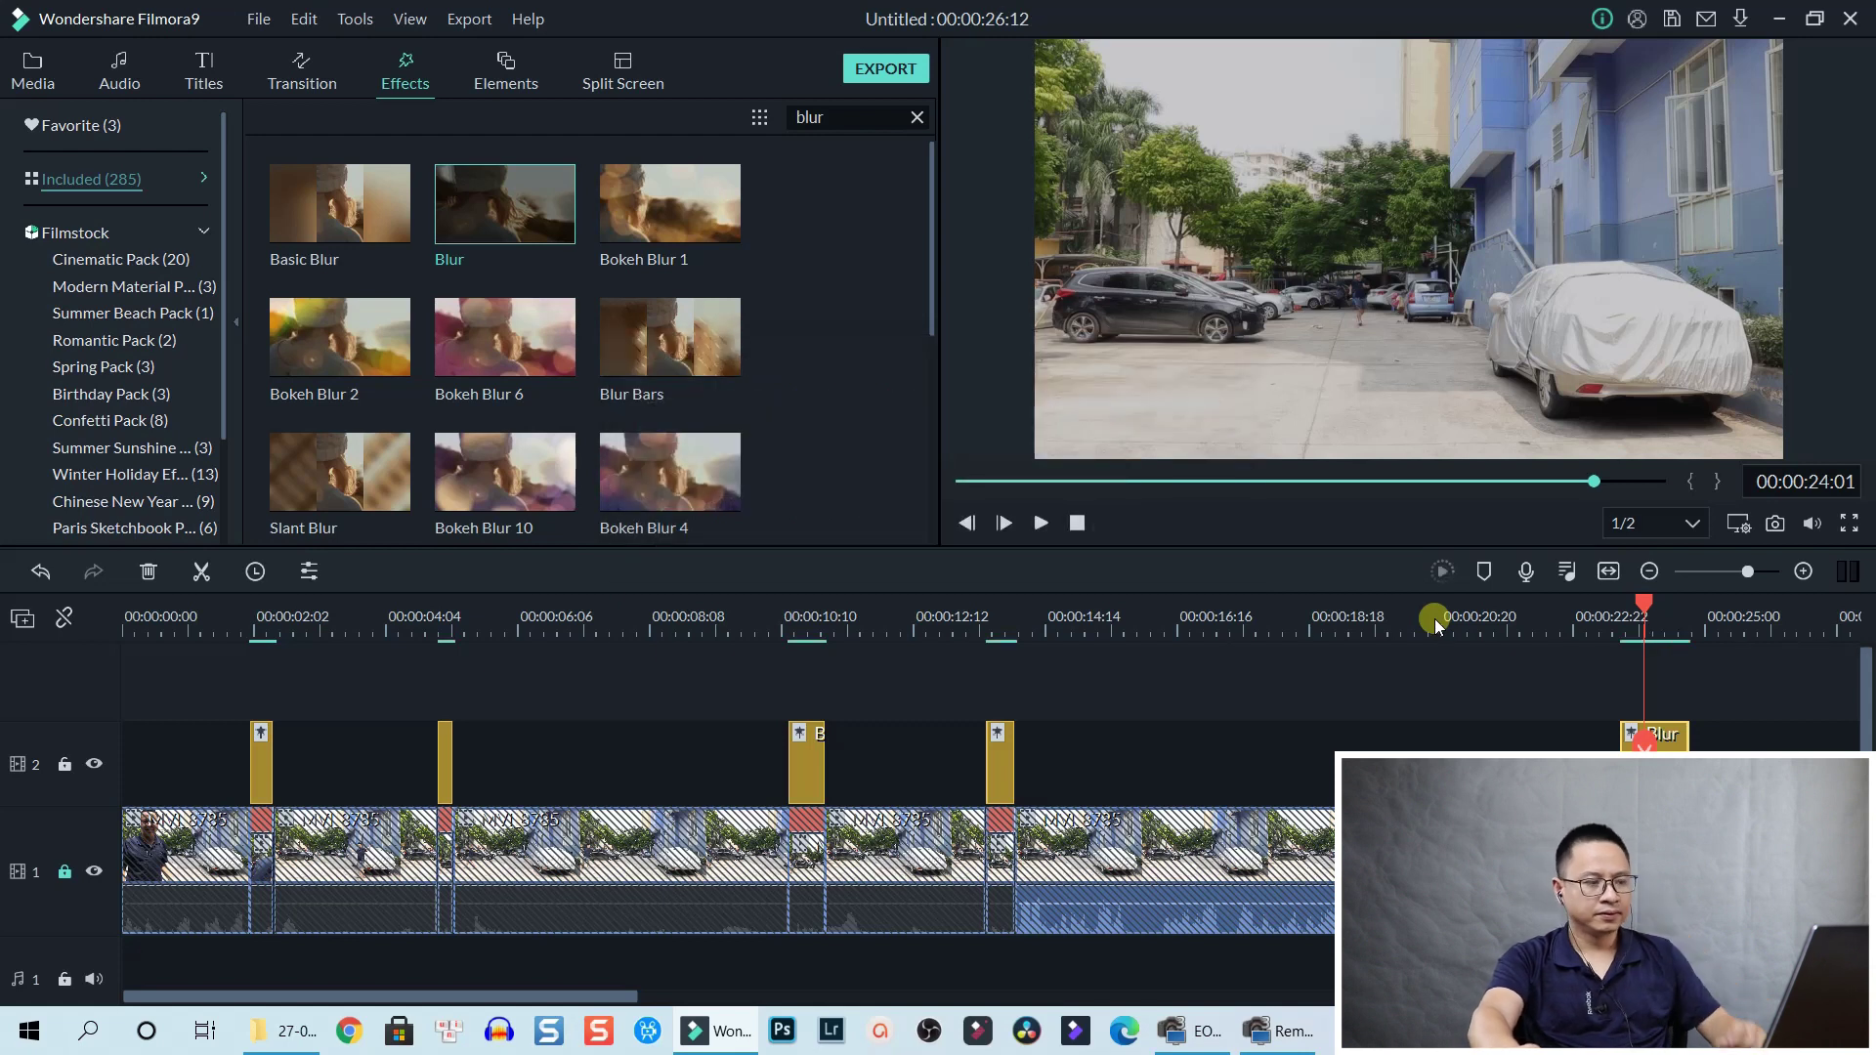
Play the sequence from 00:00:00:19 to review the Blur effects over the sped-up segments.
click(174, 628)
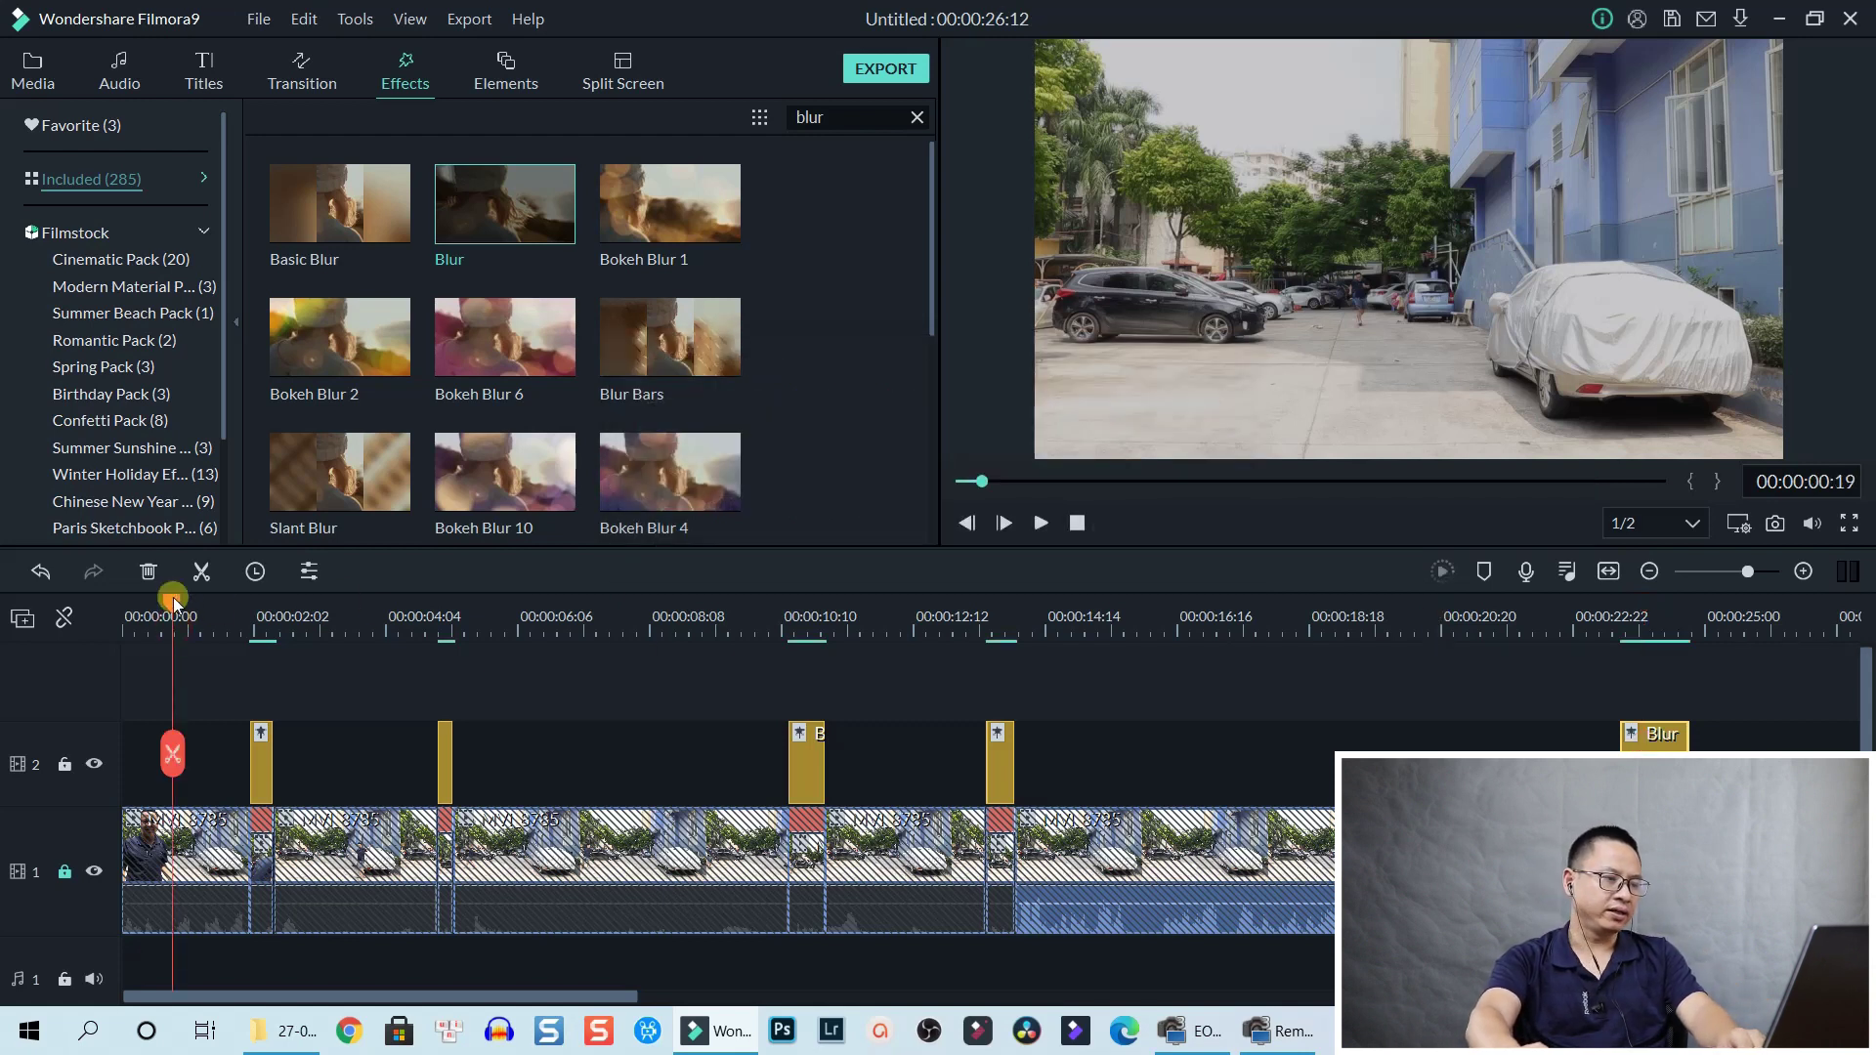
key(space)
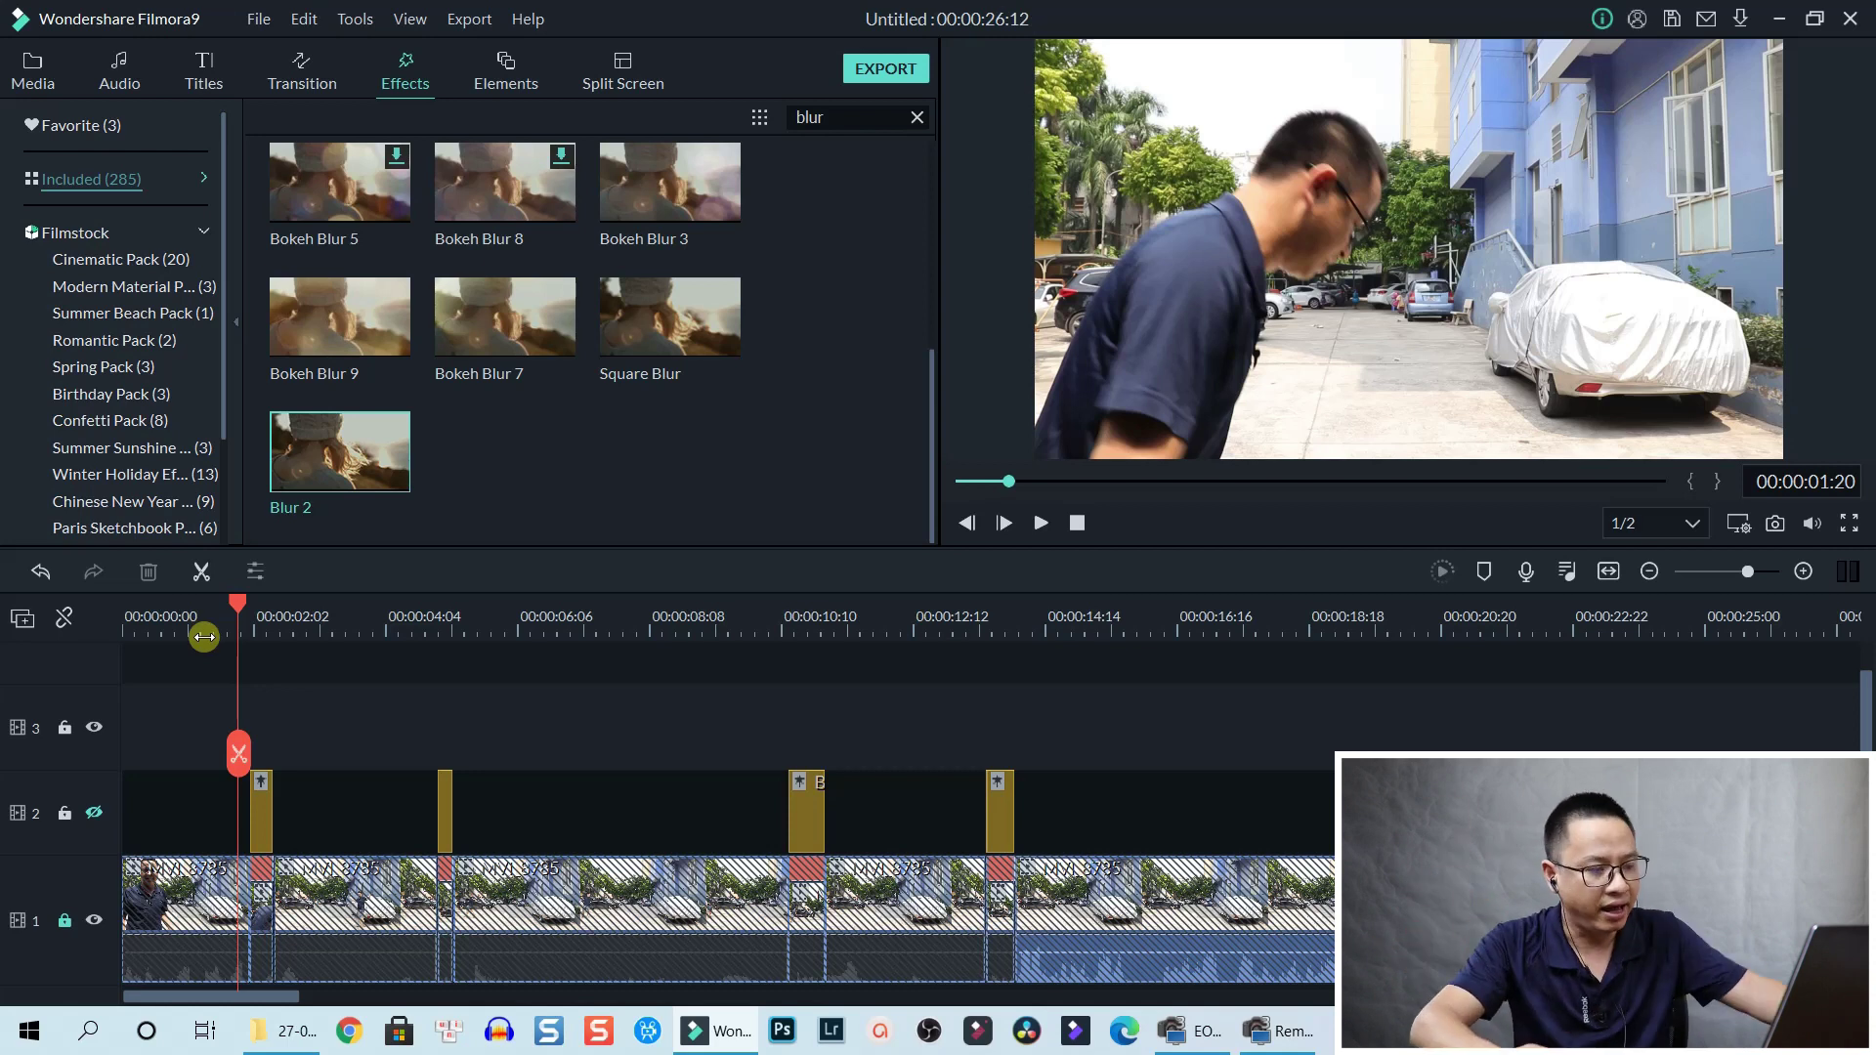
Look through the shared Sound Effect folder and search the My Music audio library for "sw".
scroll(420, 695, down, 2)
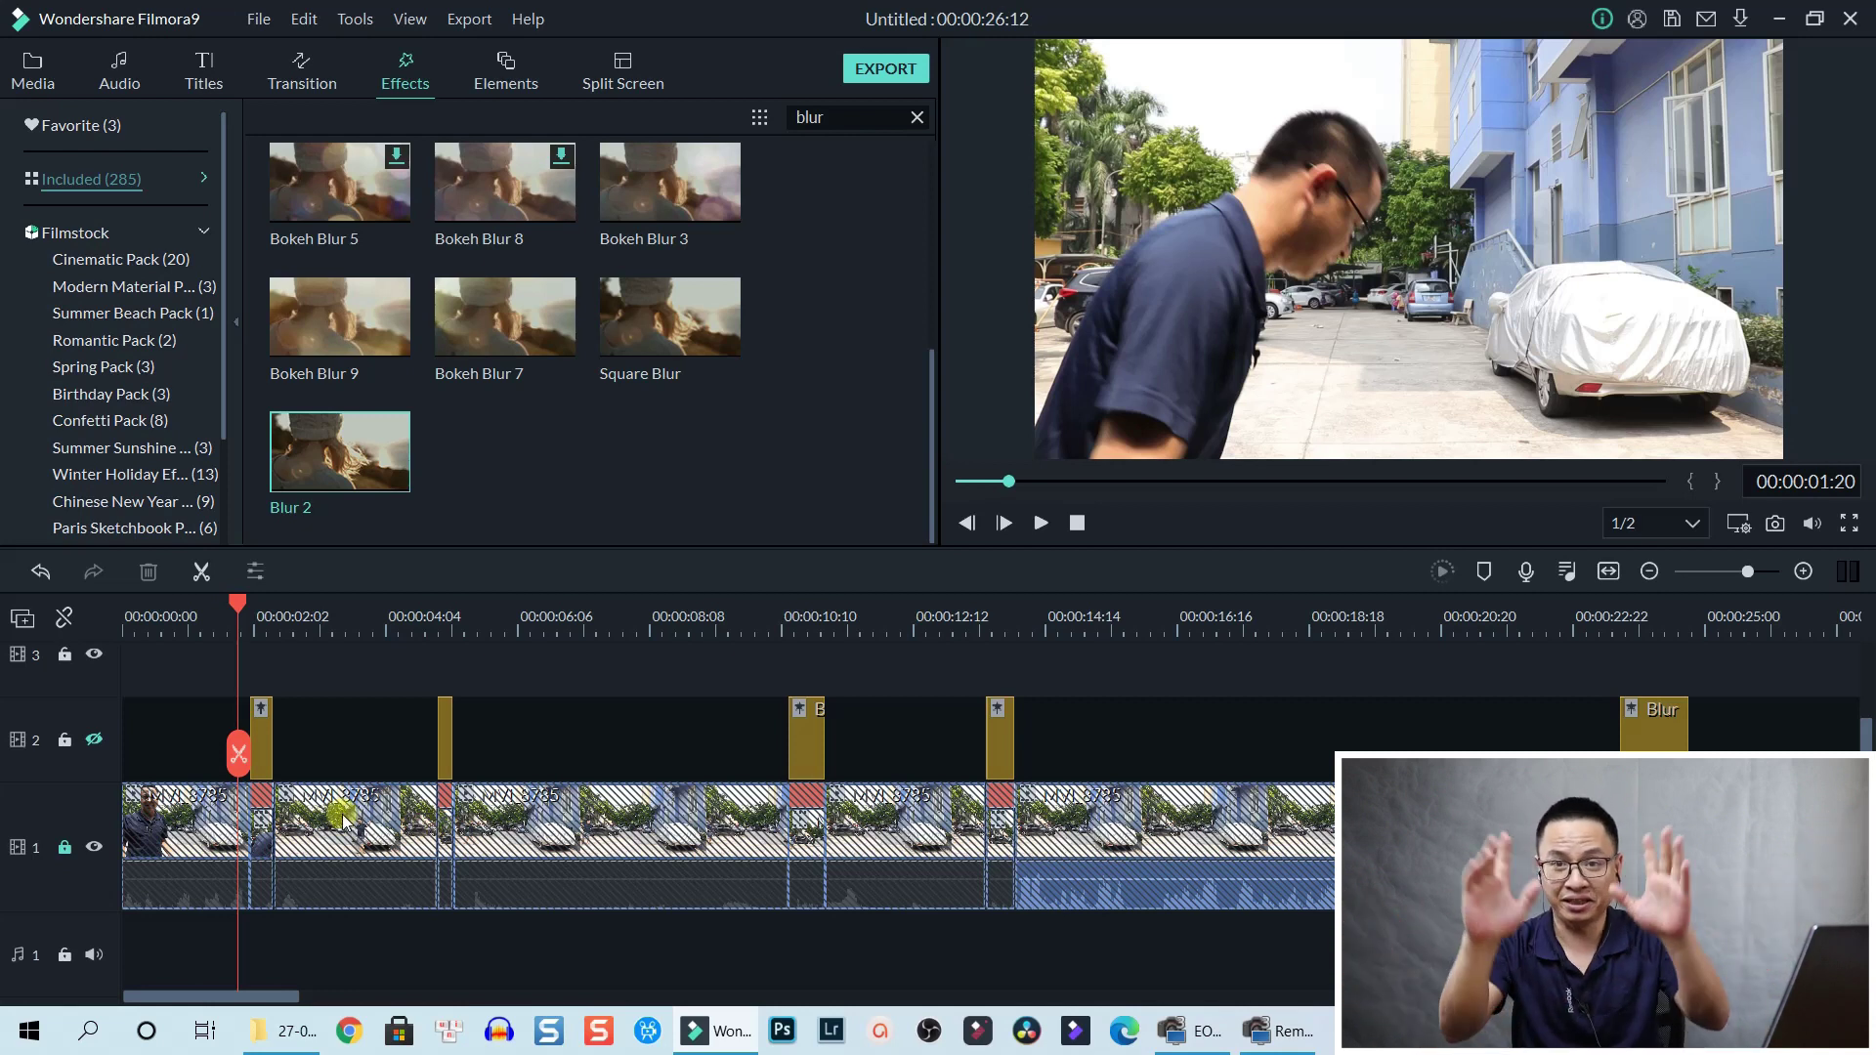
click(32, 70)
click(142, 323)
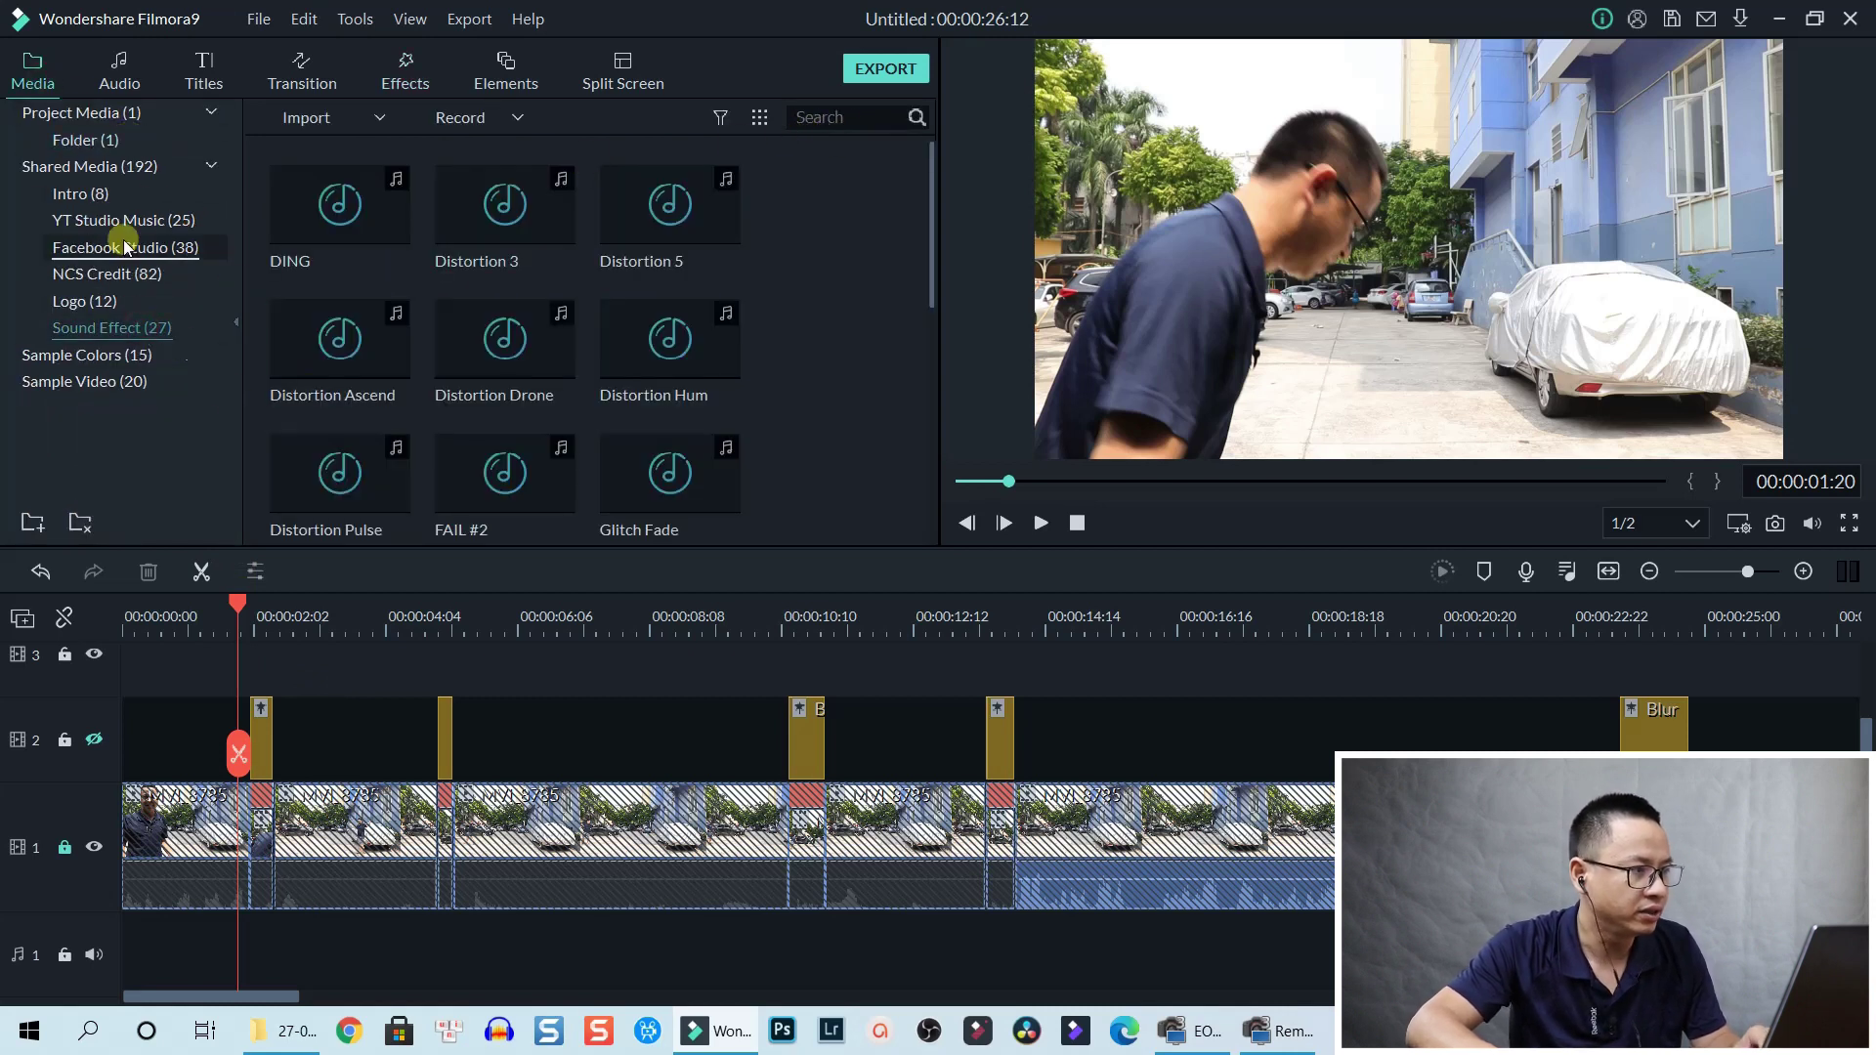
click(117, 65)
click(98, 376)
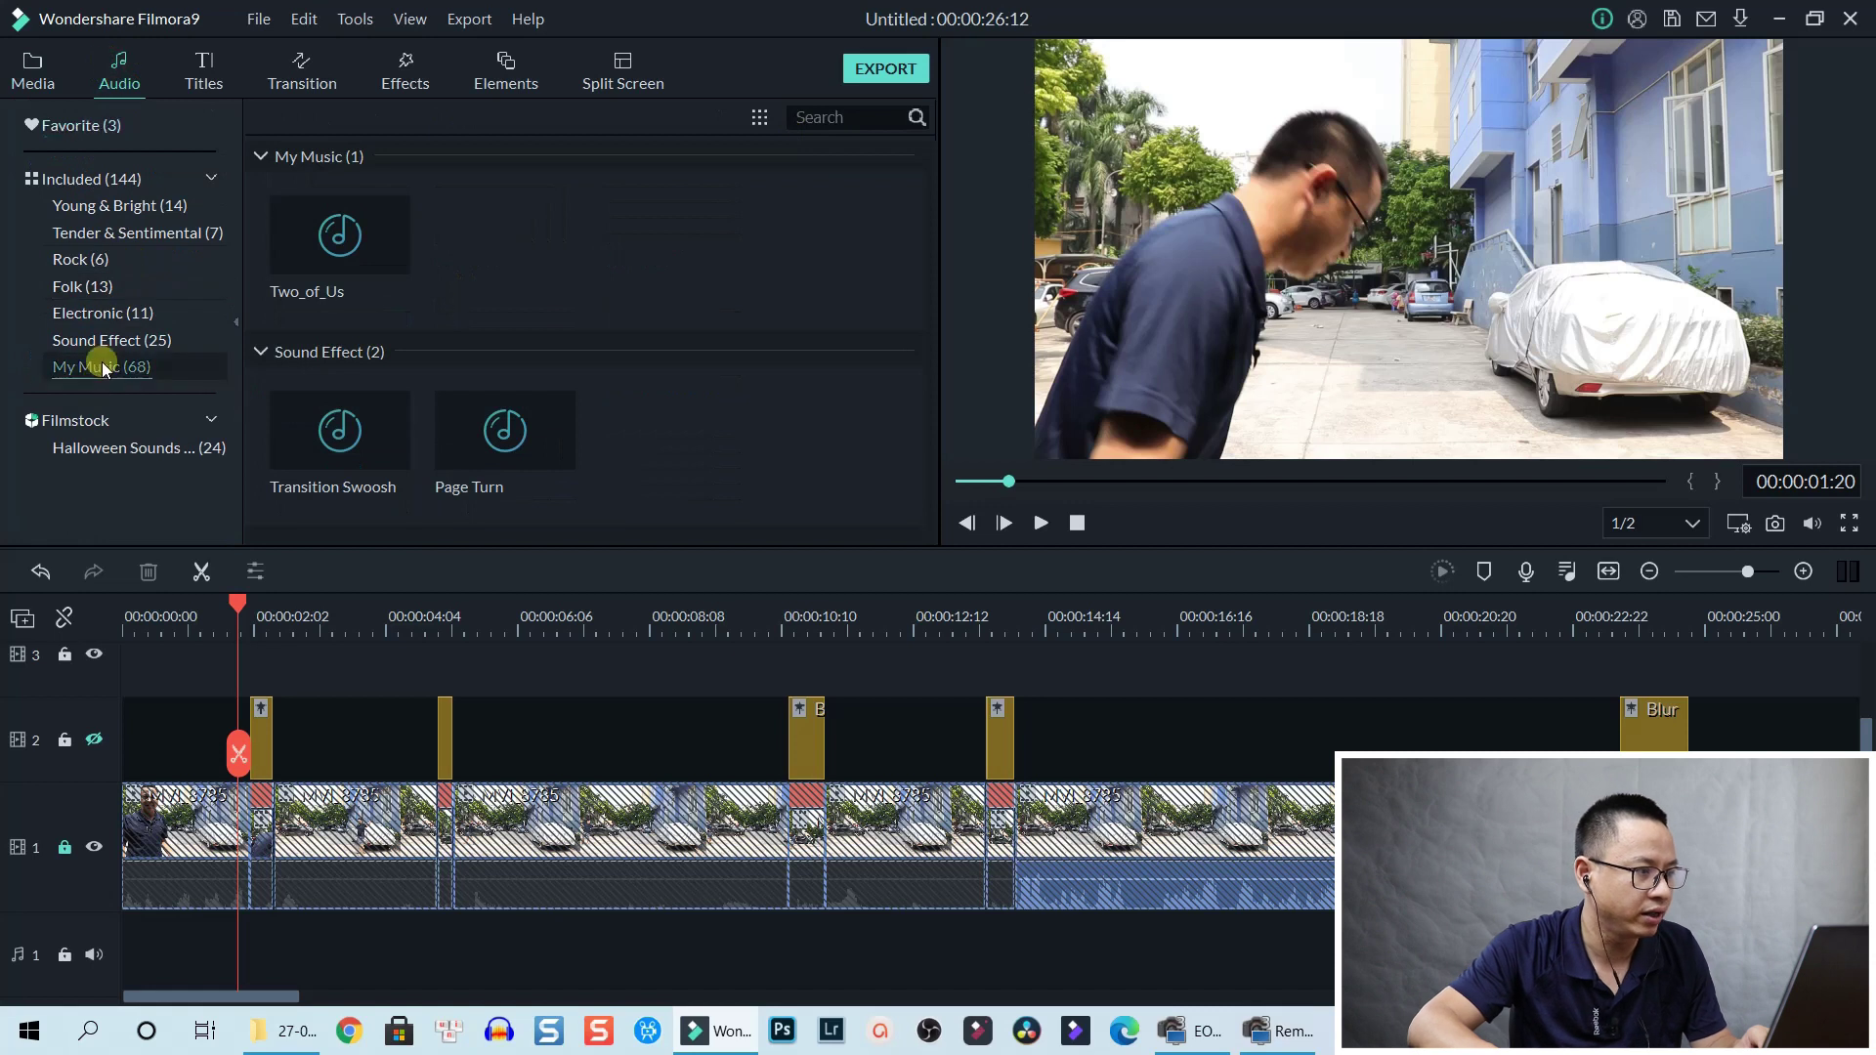
click(803, 118)
text(sw)
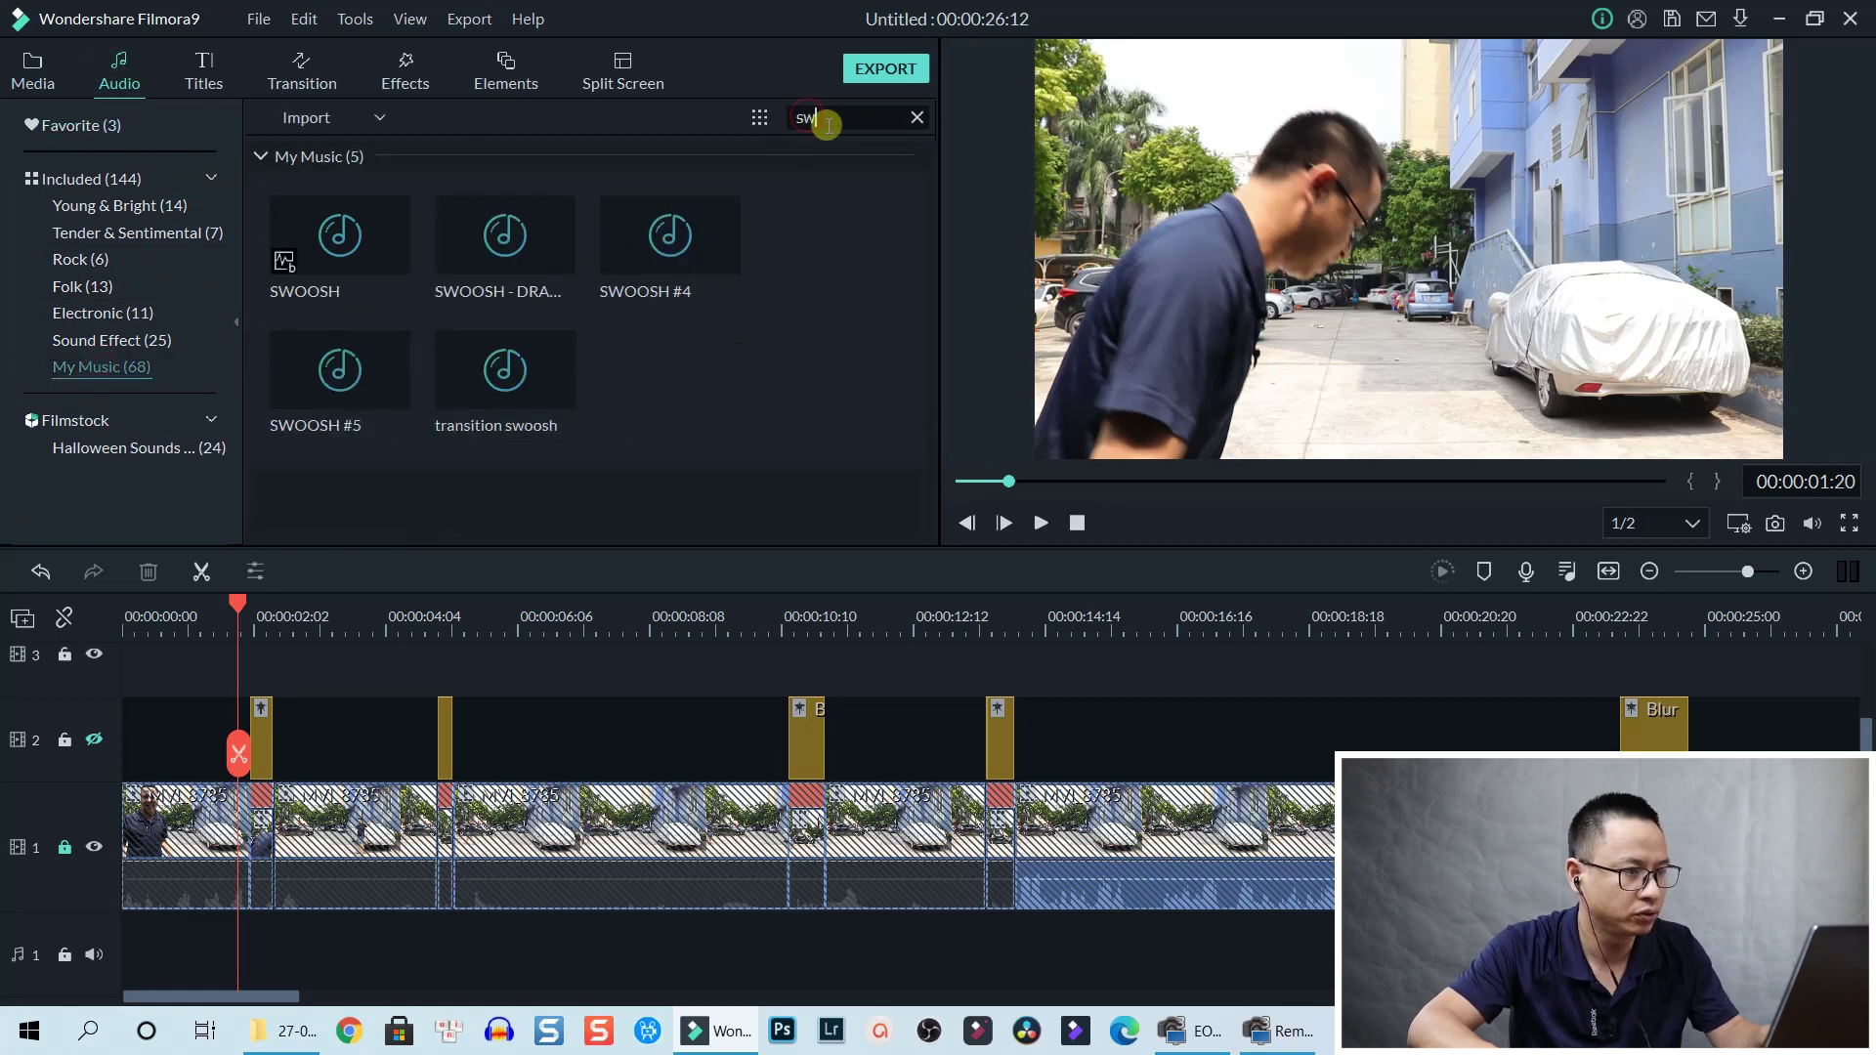
Audition the SWOOSH, SWOOSH - DRA..., SWOOSH #5, transition swoosh and SWOOSH #4 sounds.
double_click(374, 268)
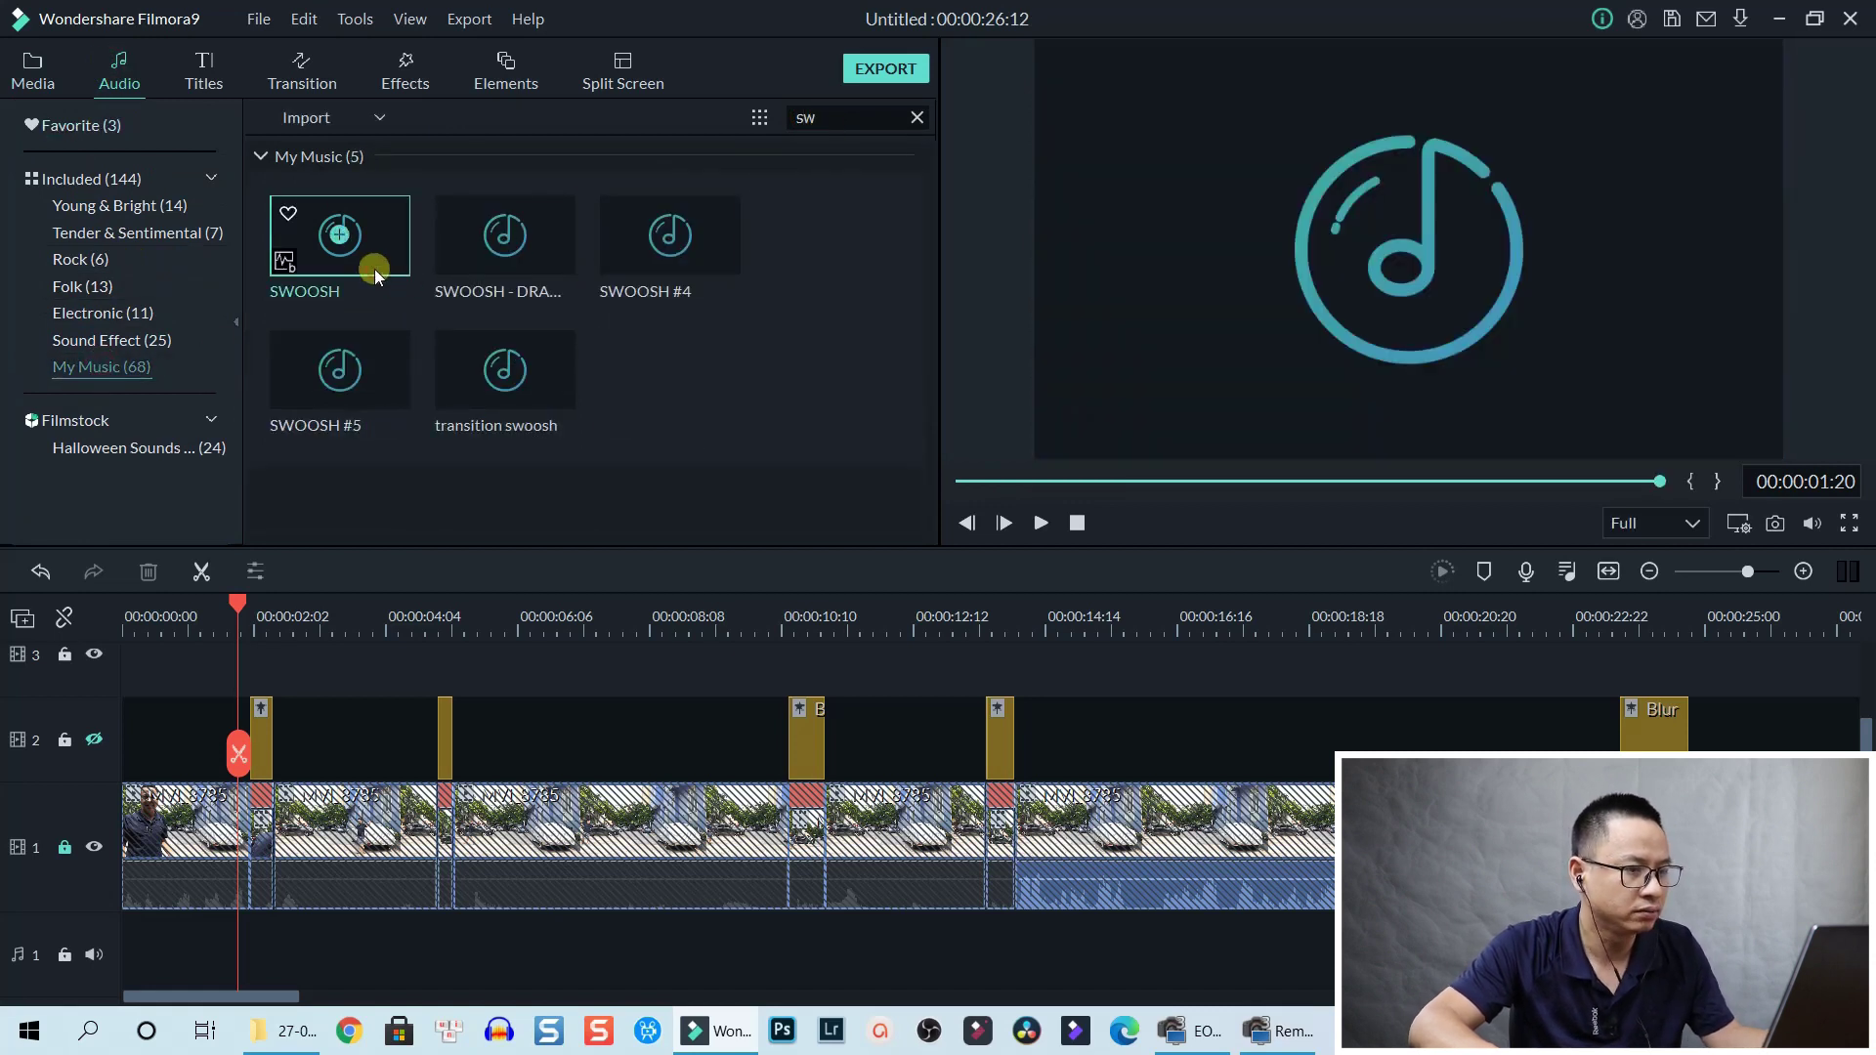
double_click(485, 266)
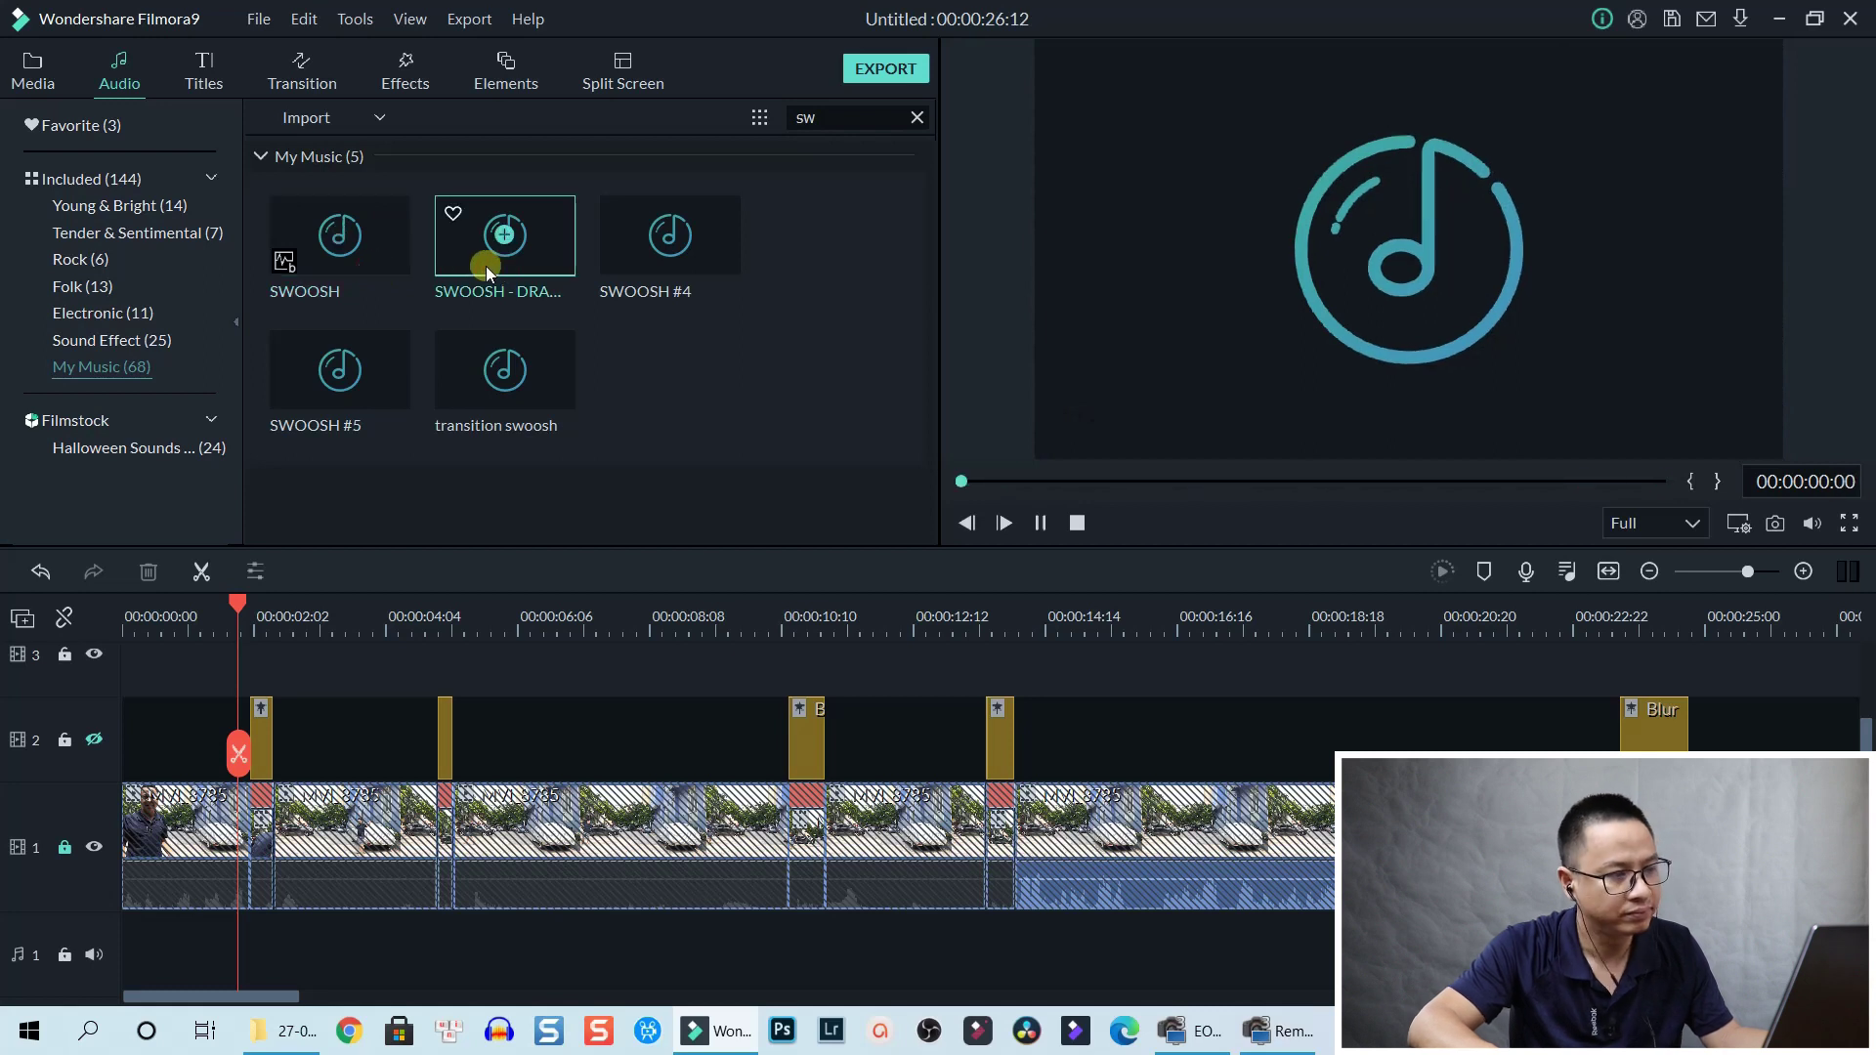
click(397, 403)
double_click(397, 402)
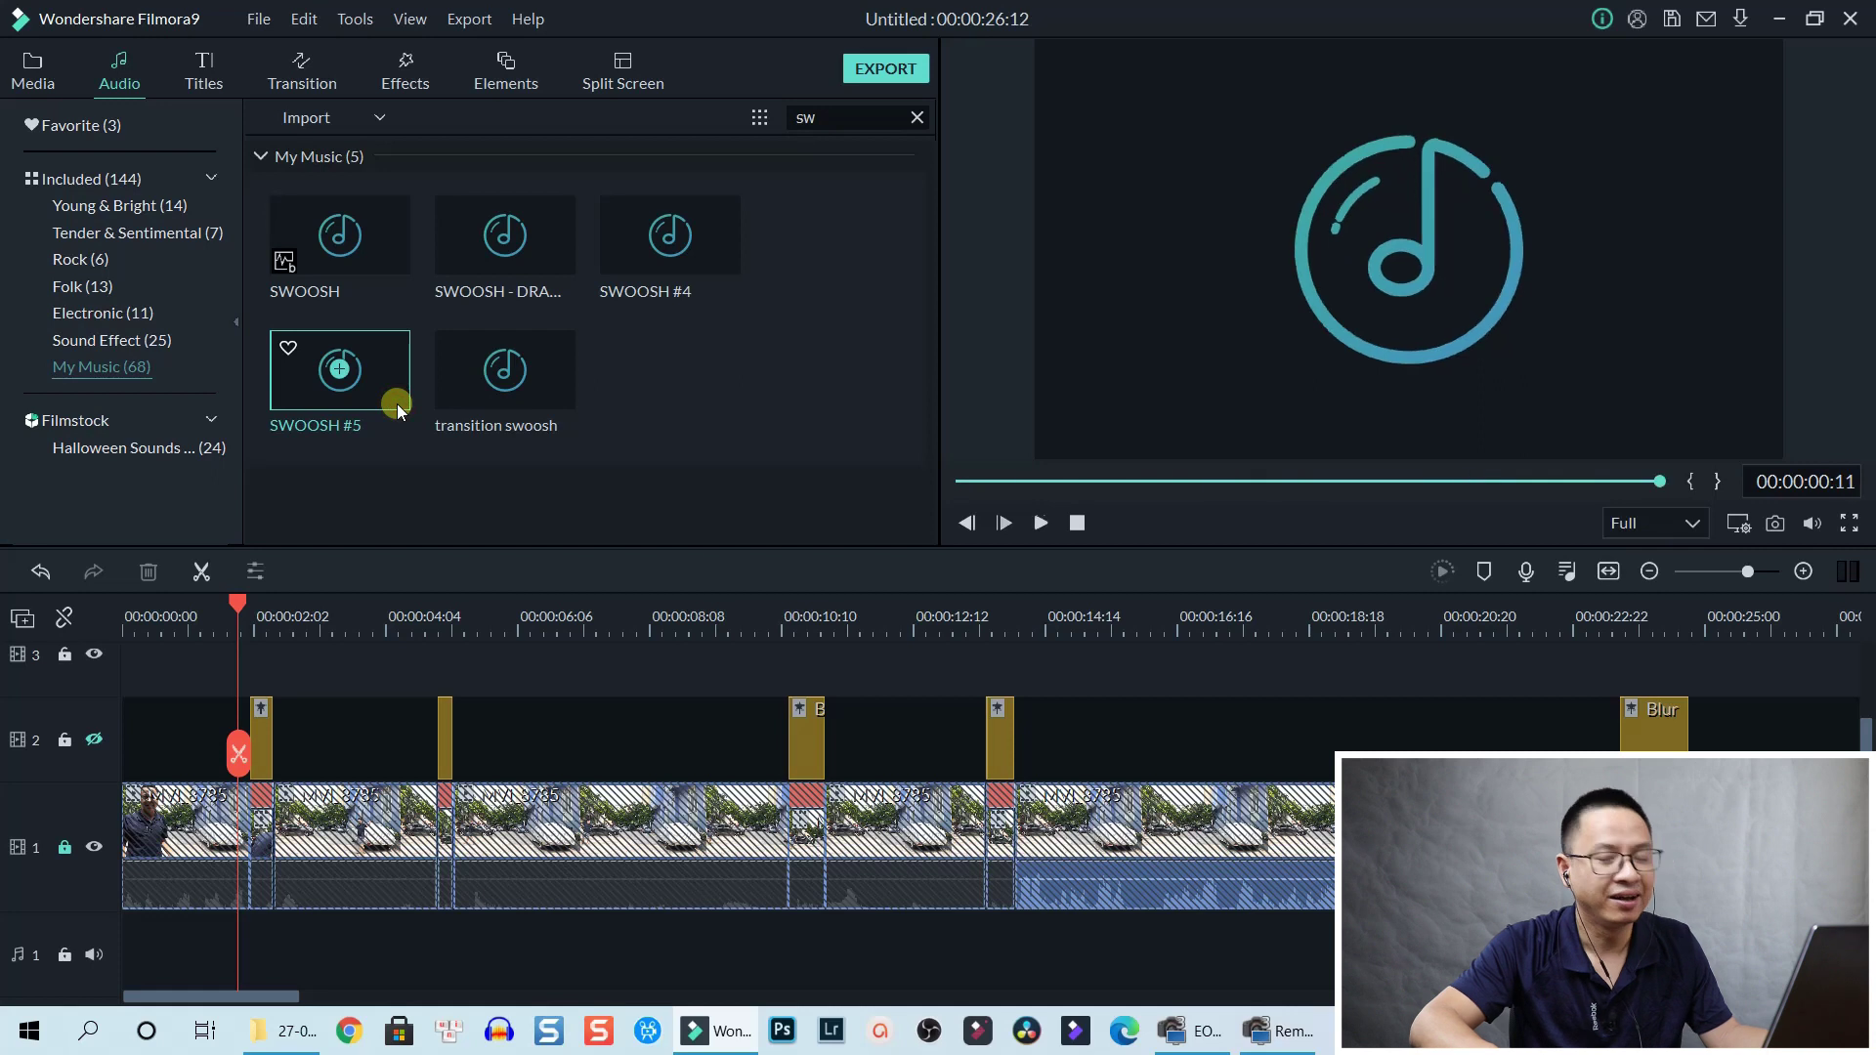
double_click(471, 409)
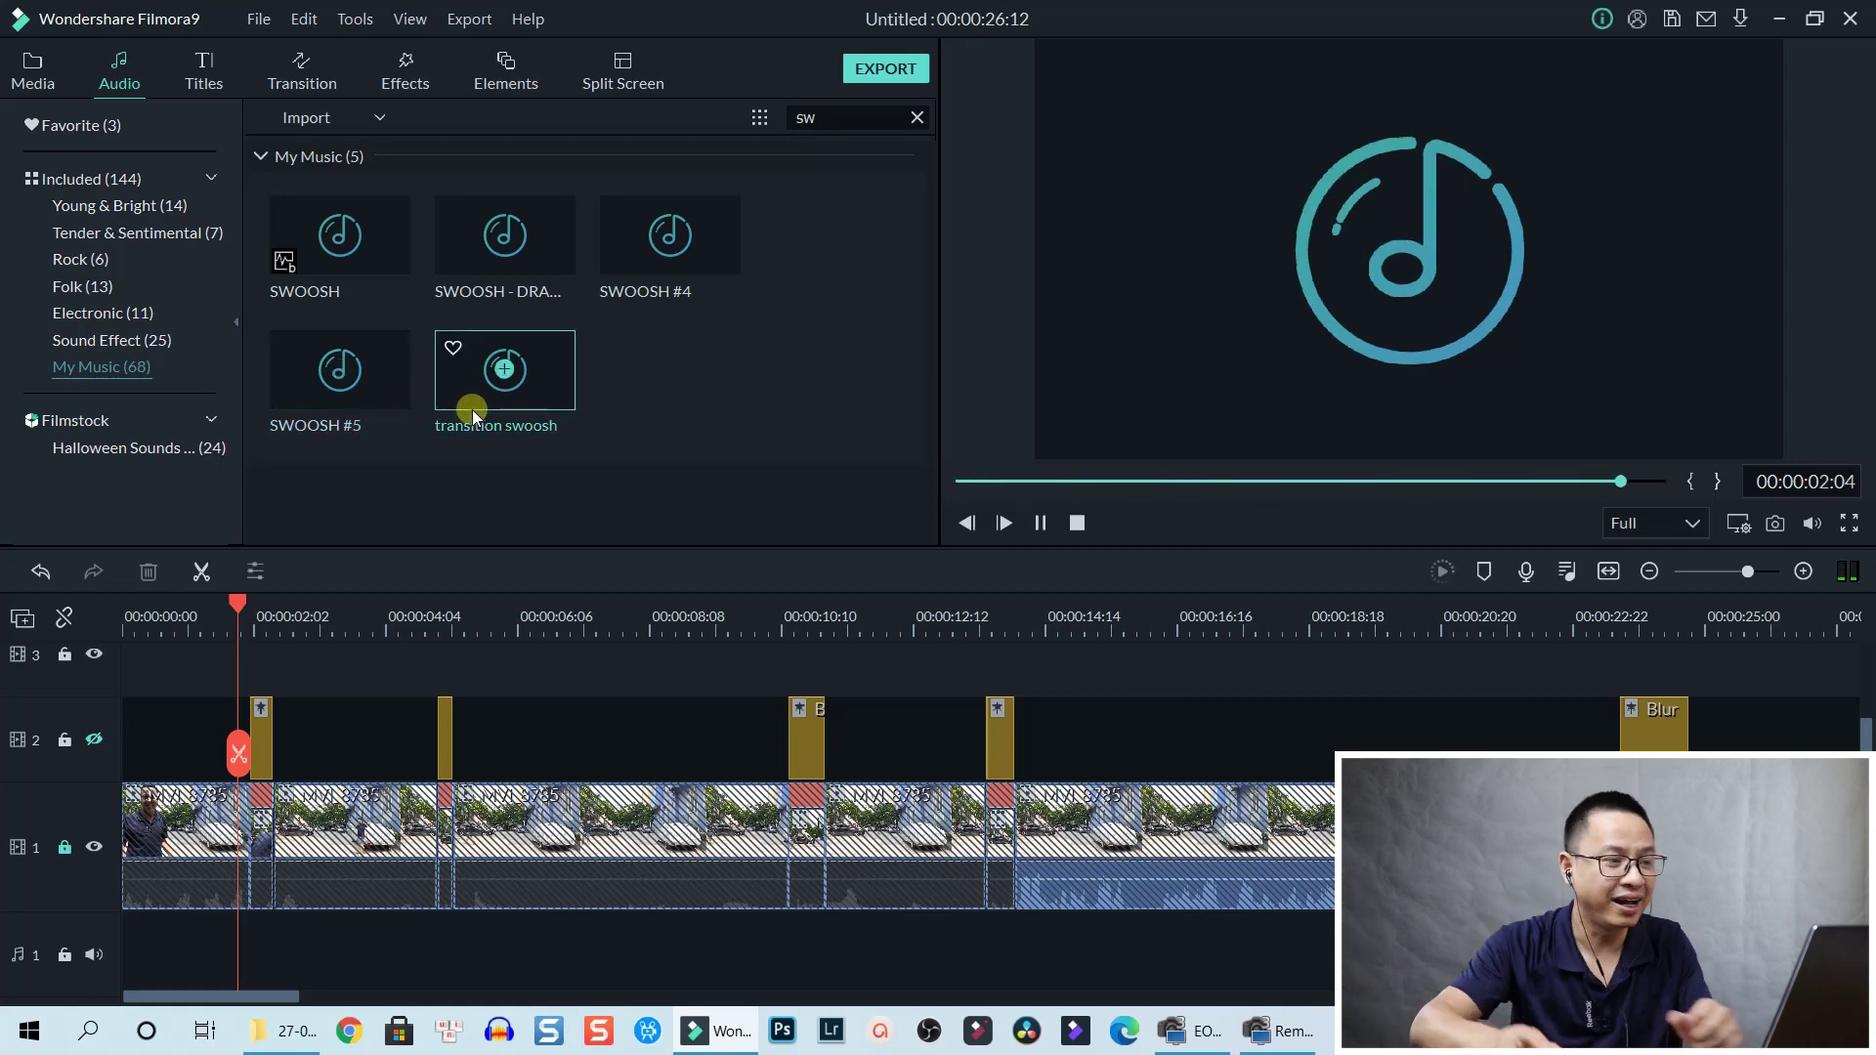
double_click(630, 277)
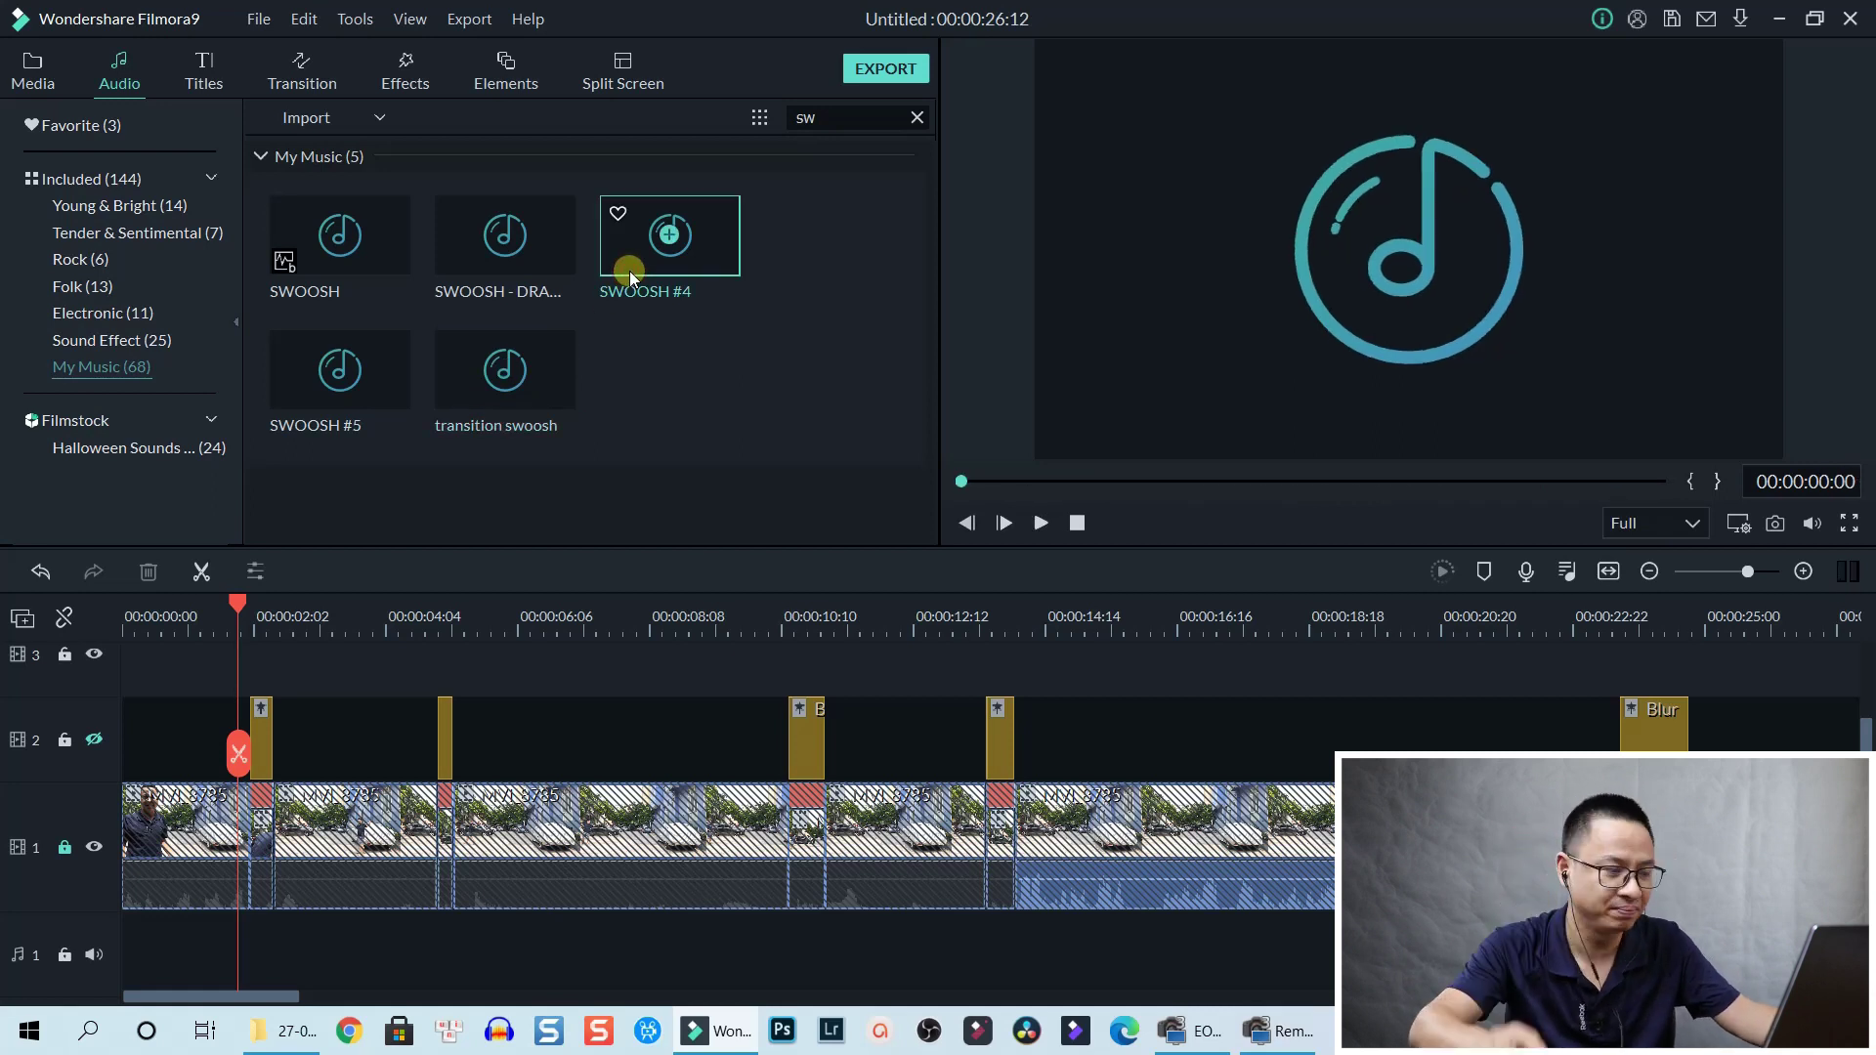
Place SWOOSH #4 on audio track 1 at 00:00:01:20, just before the first Blur effect.
drag(630, 272, 366, 897)
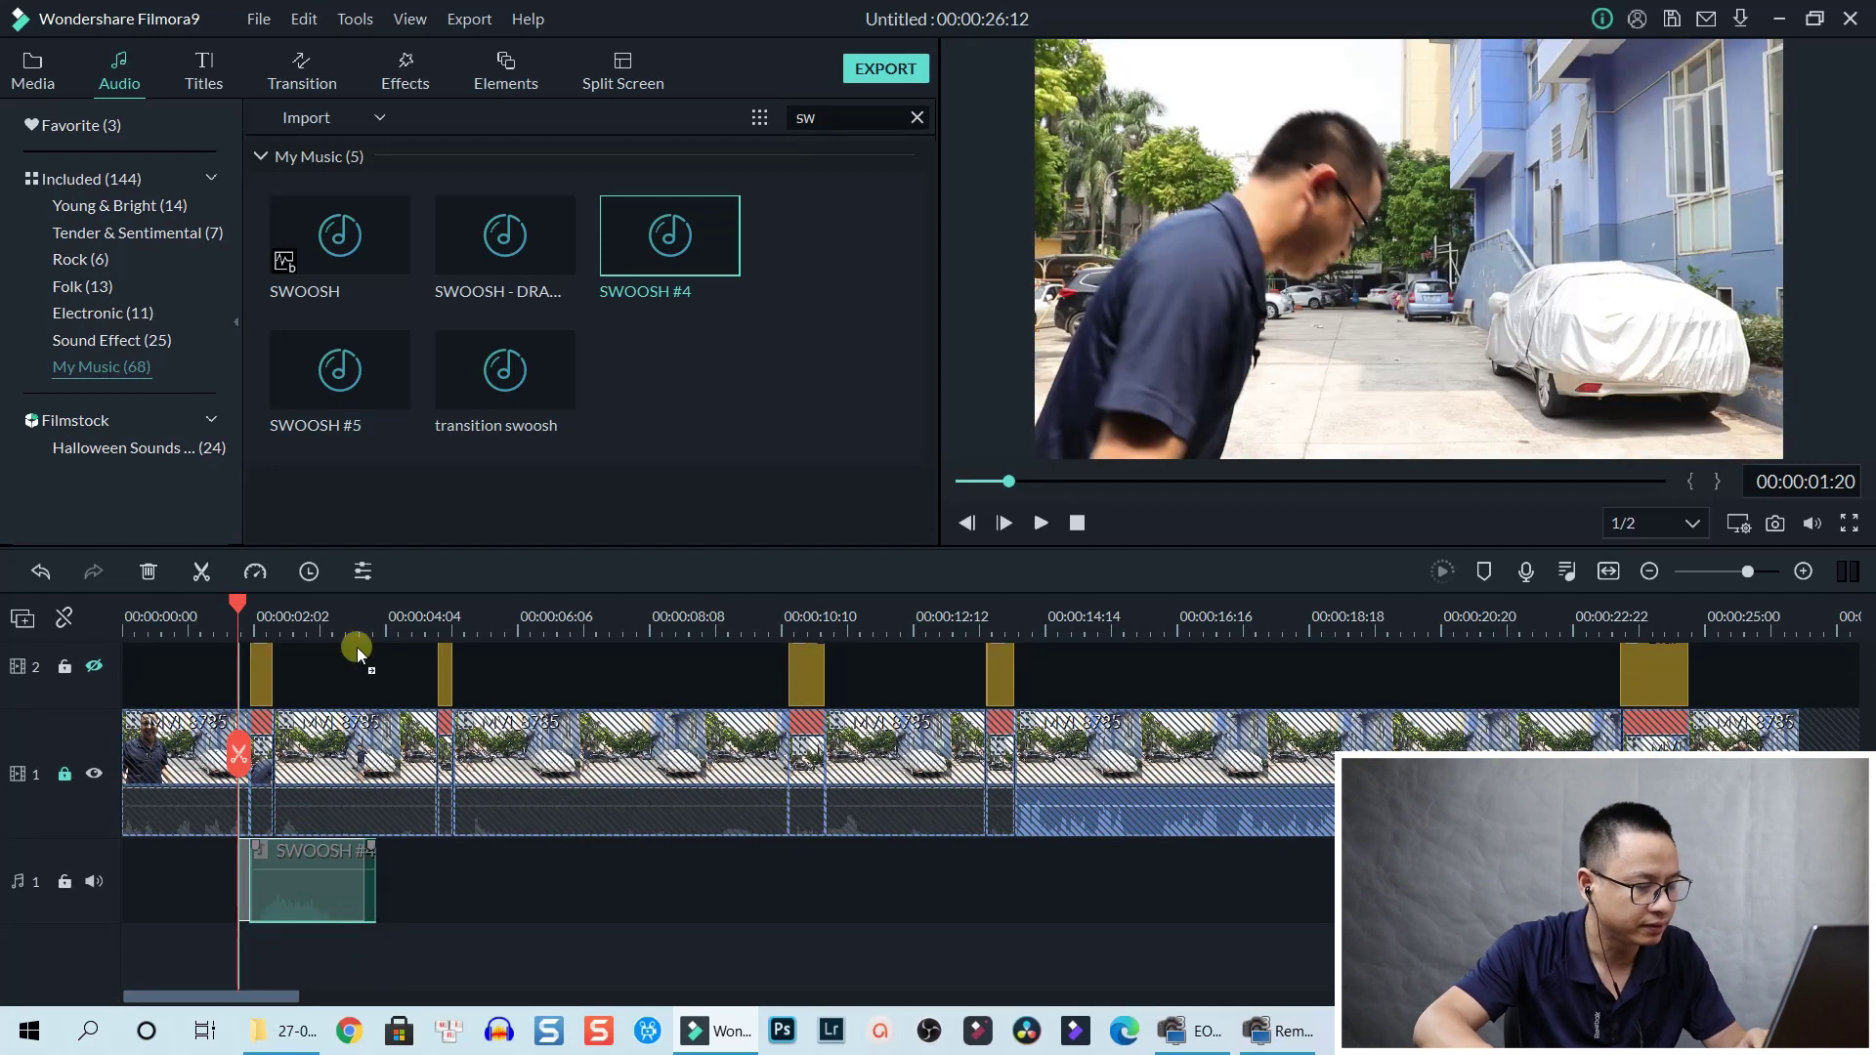
drag(356, 647, 352, 645)
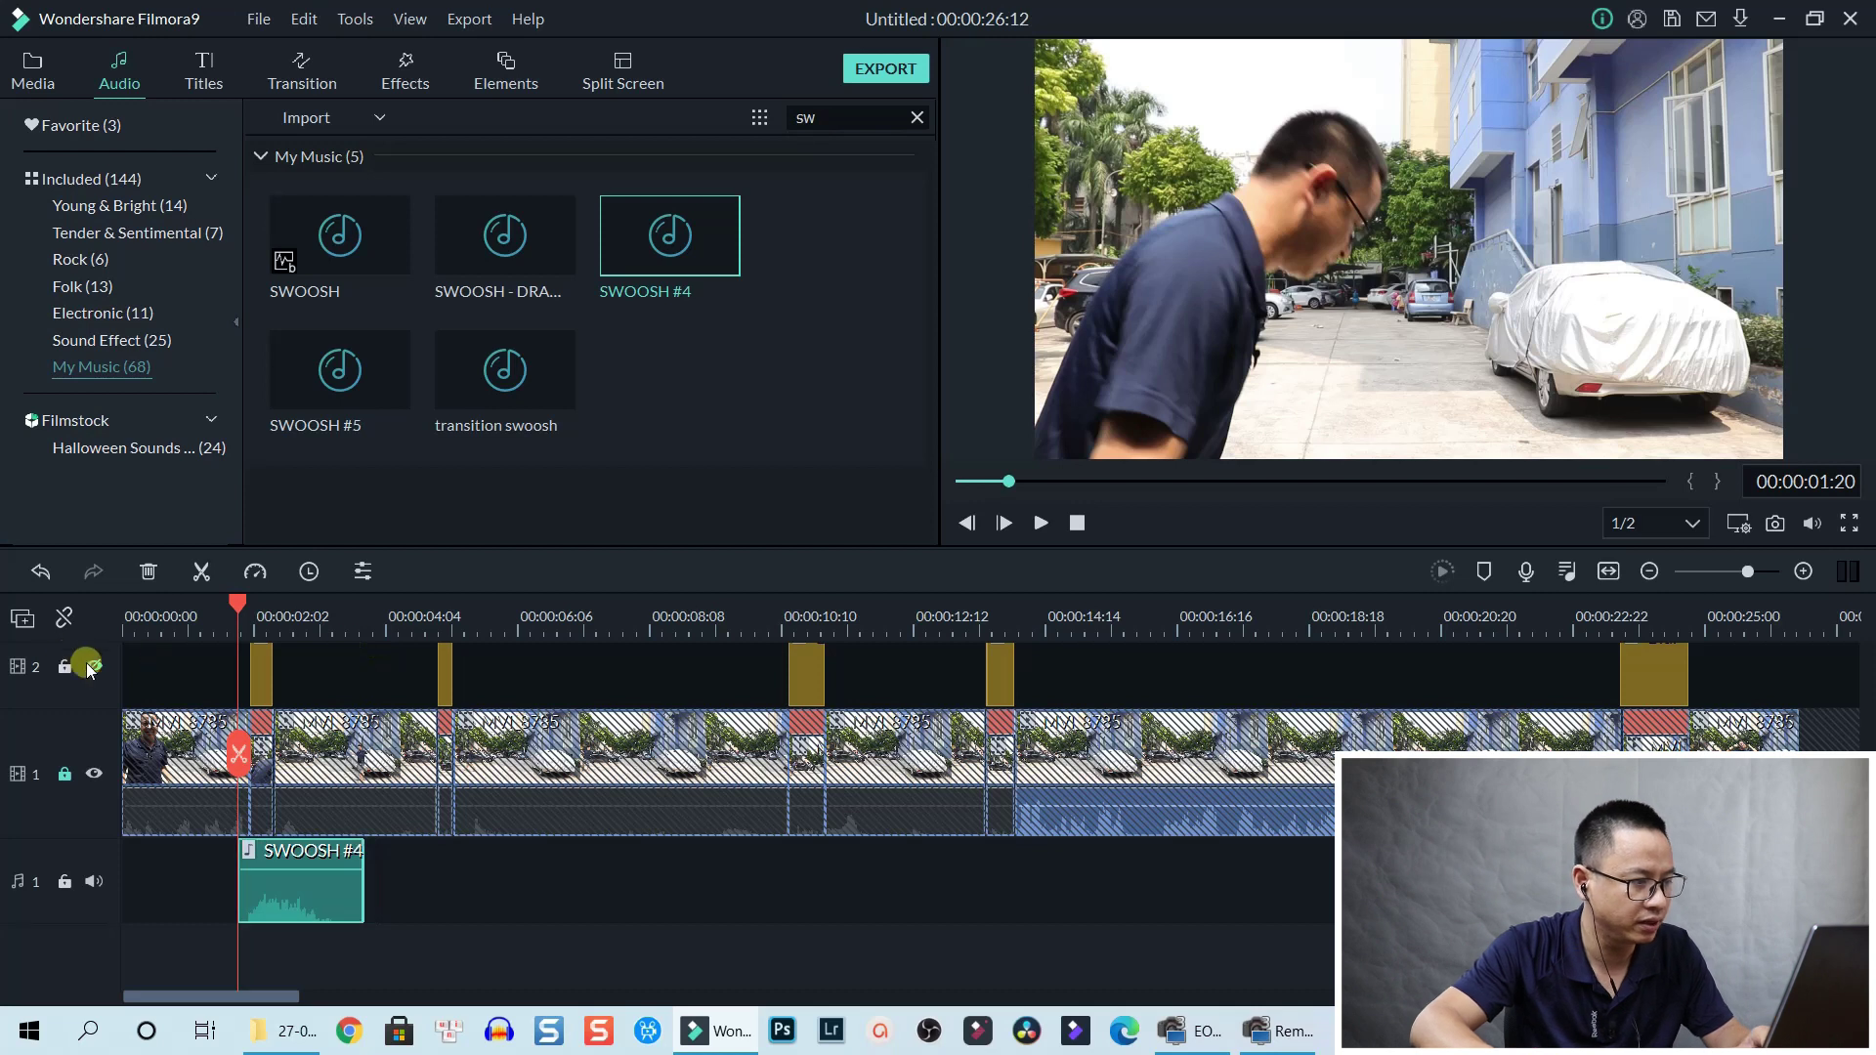
Show video track 2 again and play from near the start up to the second Blur effect to check the first swoosh.
click(168, 611)
key(space)
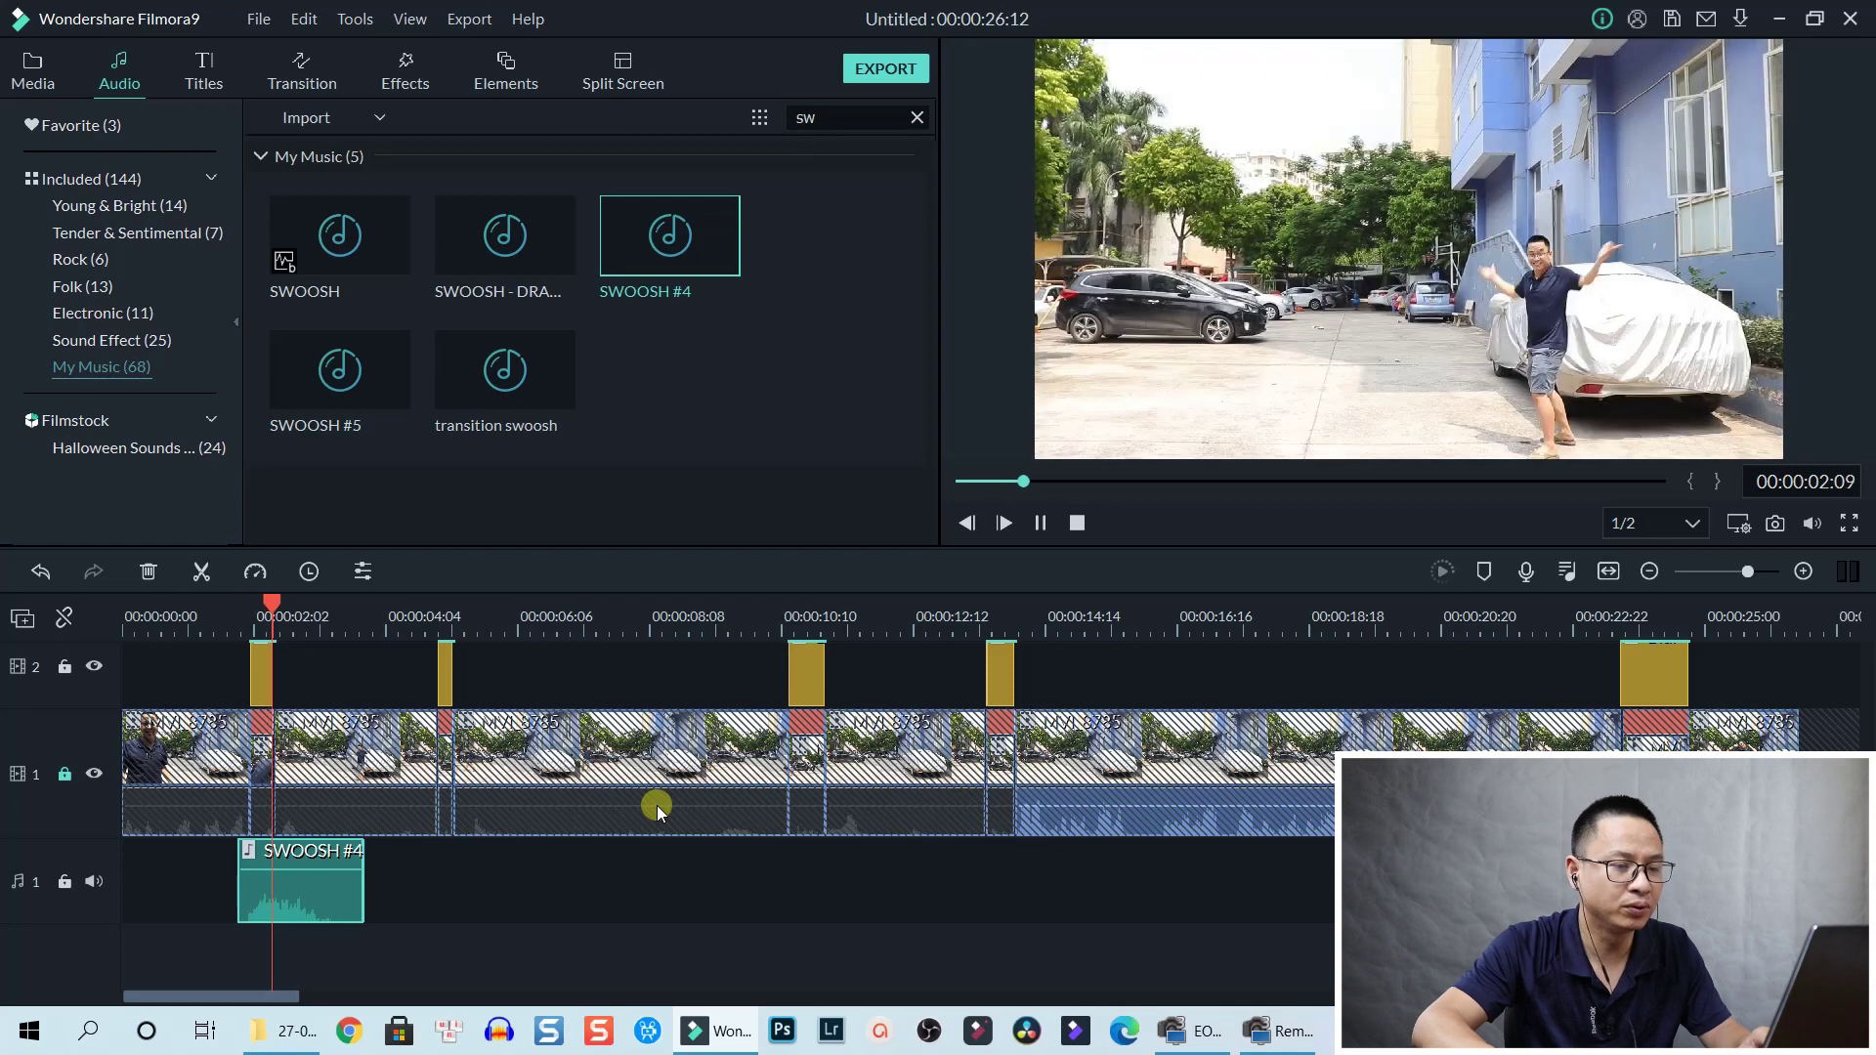
key(space)
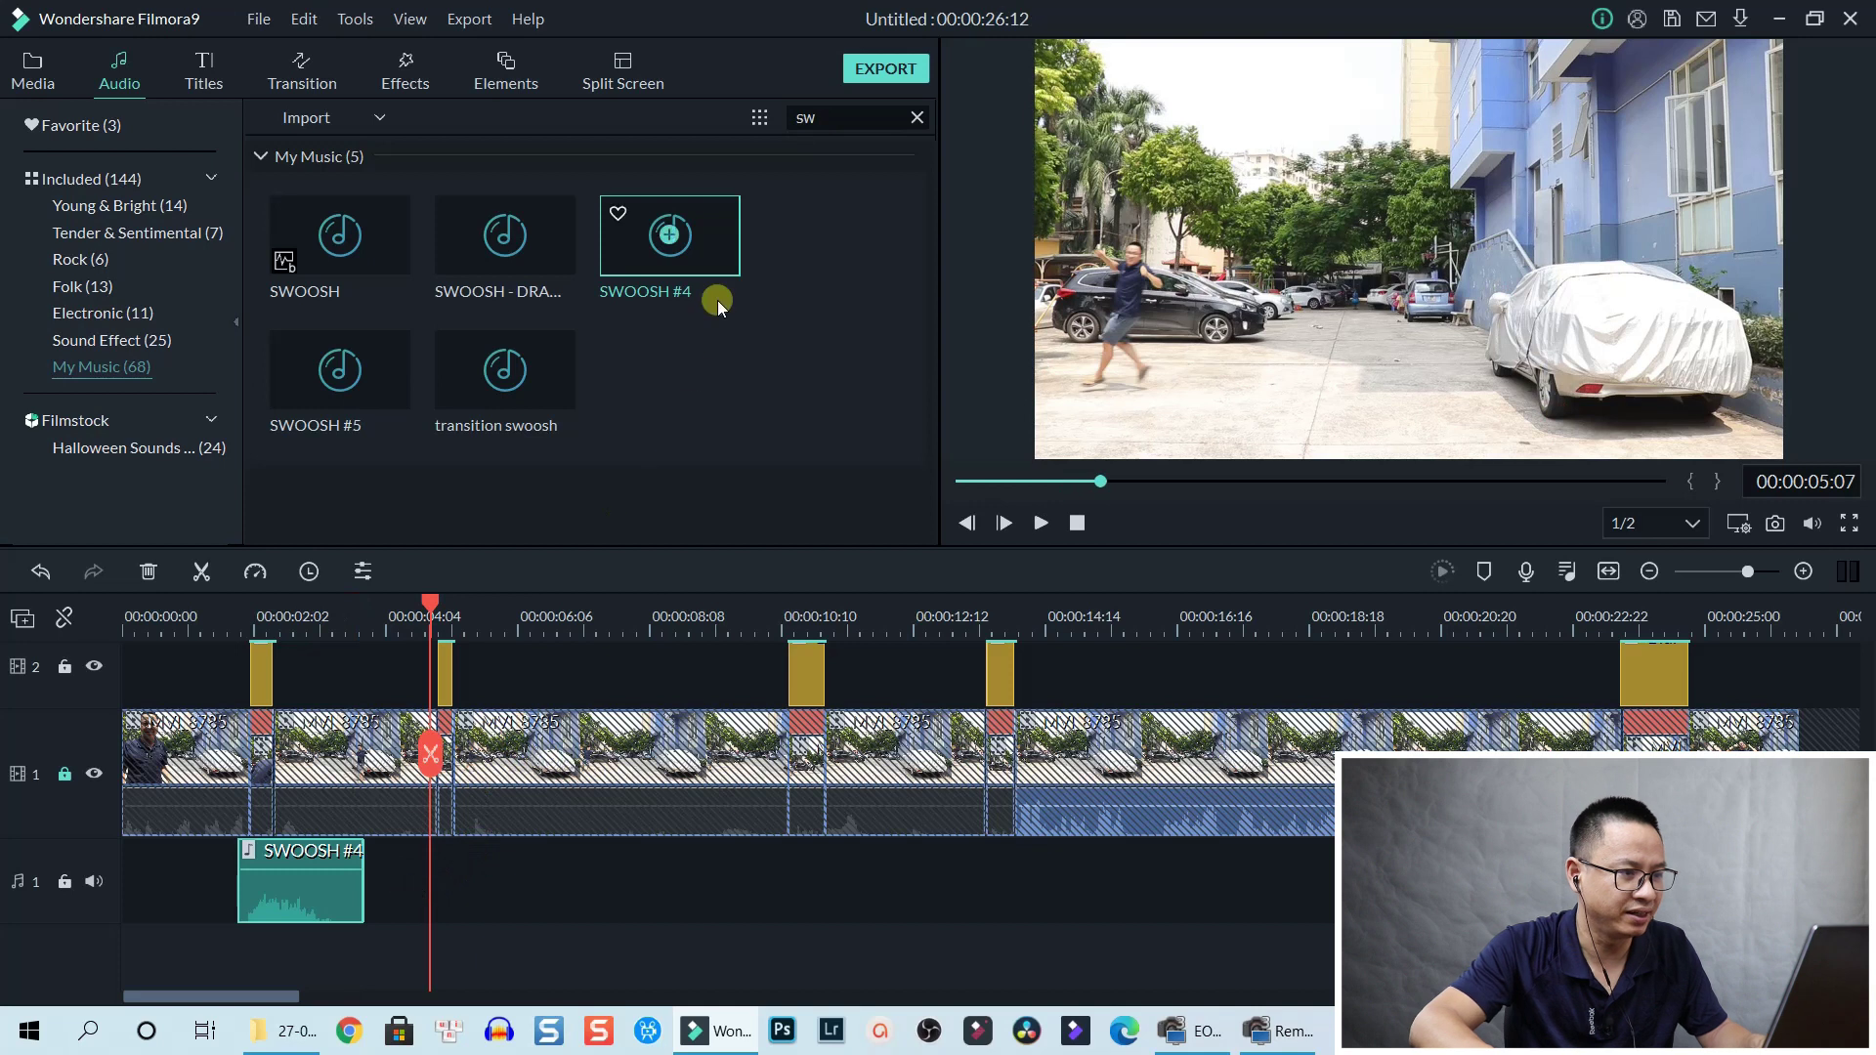
Add SWOOSH #4 to audio track 1 just before each of the second, third and fourth Blur effects, with the second swoosh at 00:00:05:07.
drag(712, 285, 417, 877)
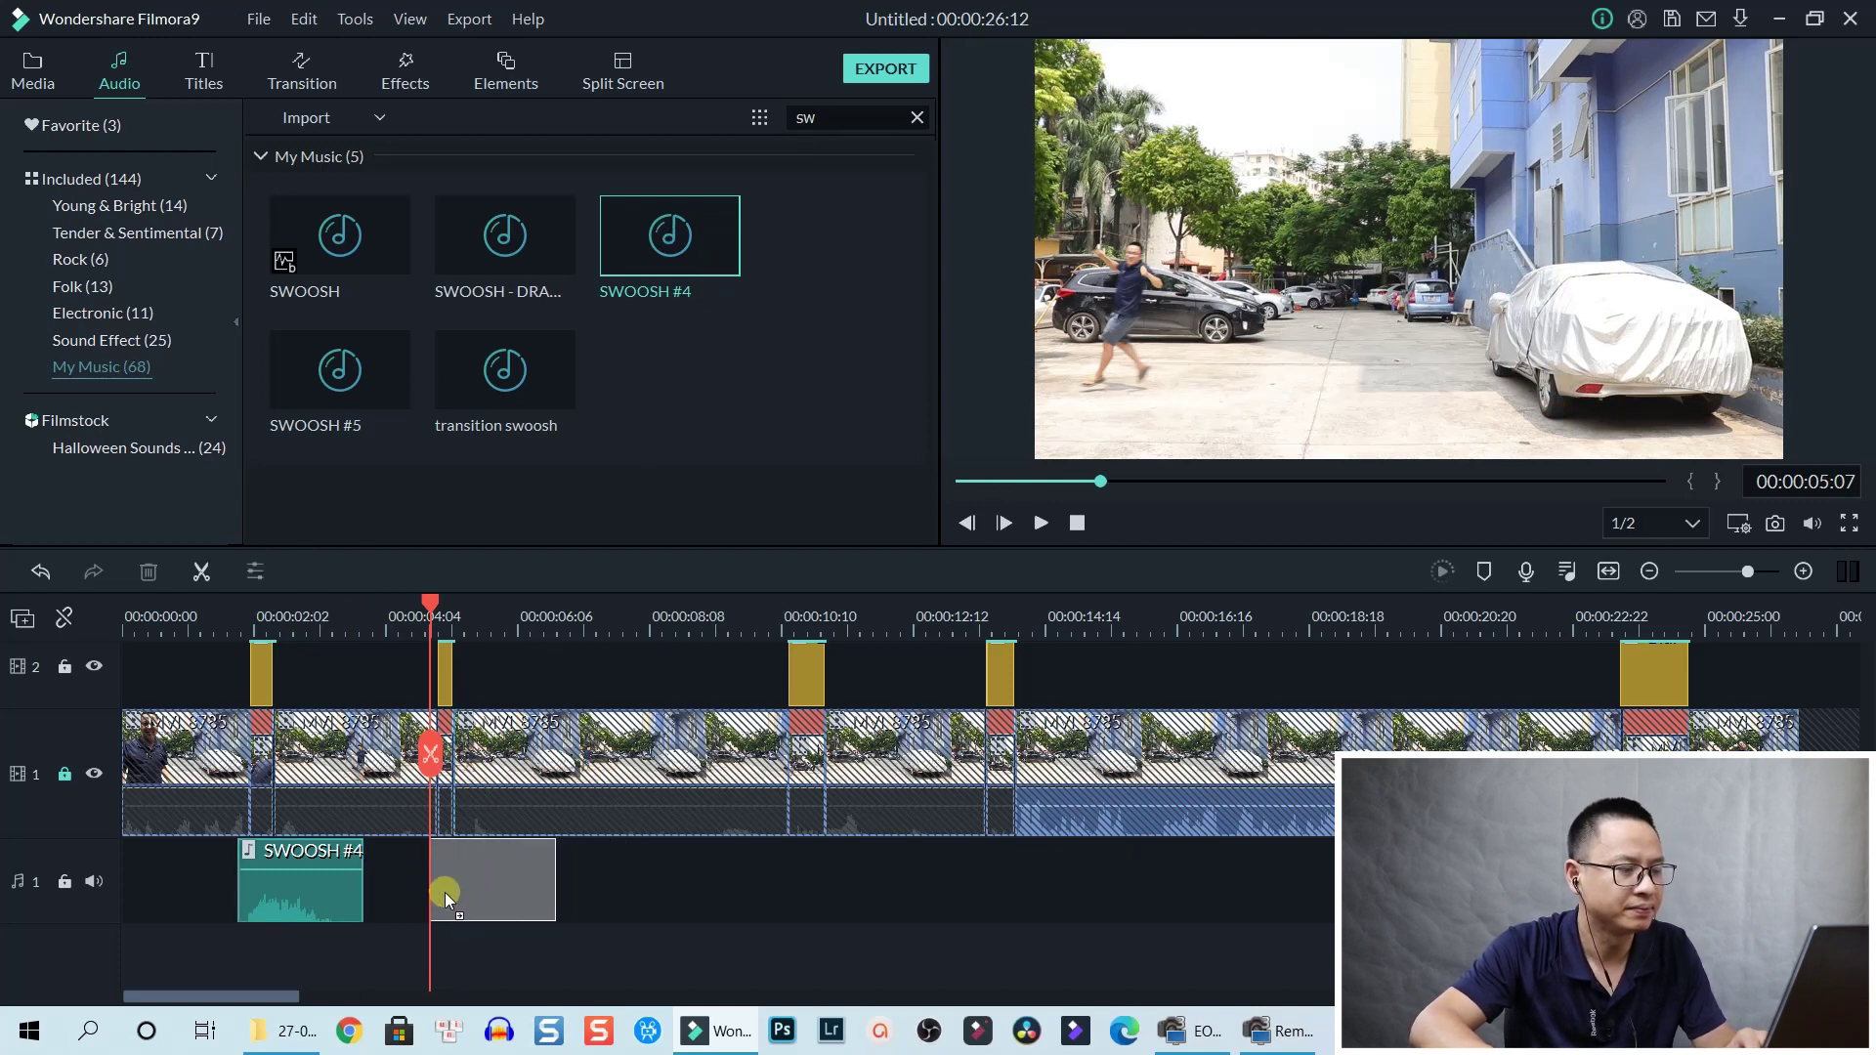
drag(444, 893, 443, 893)
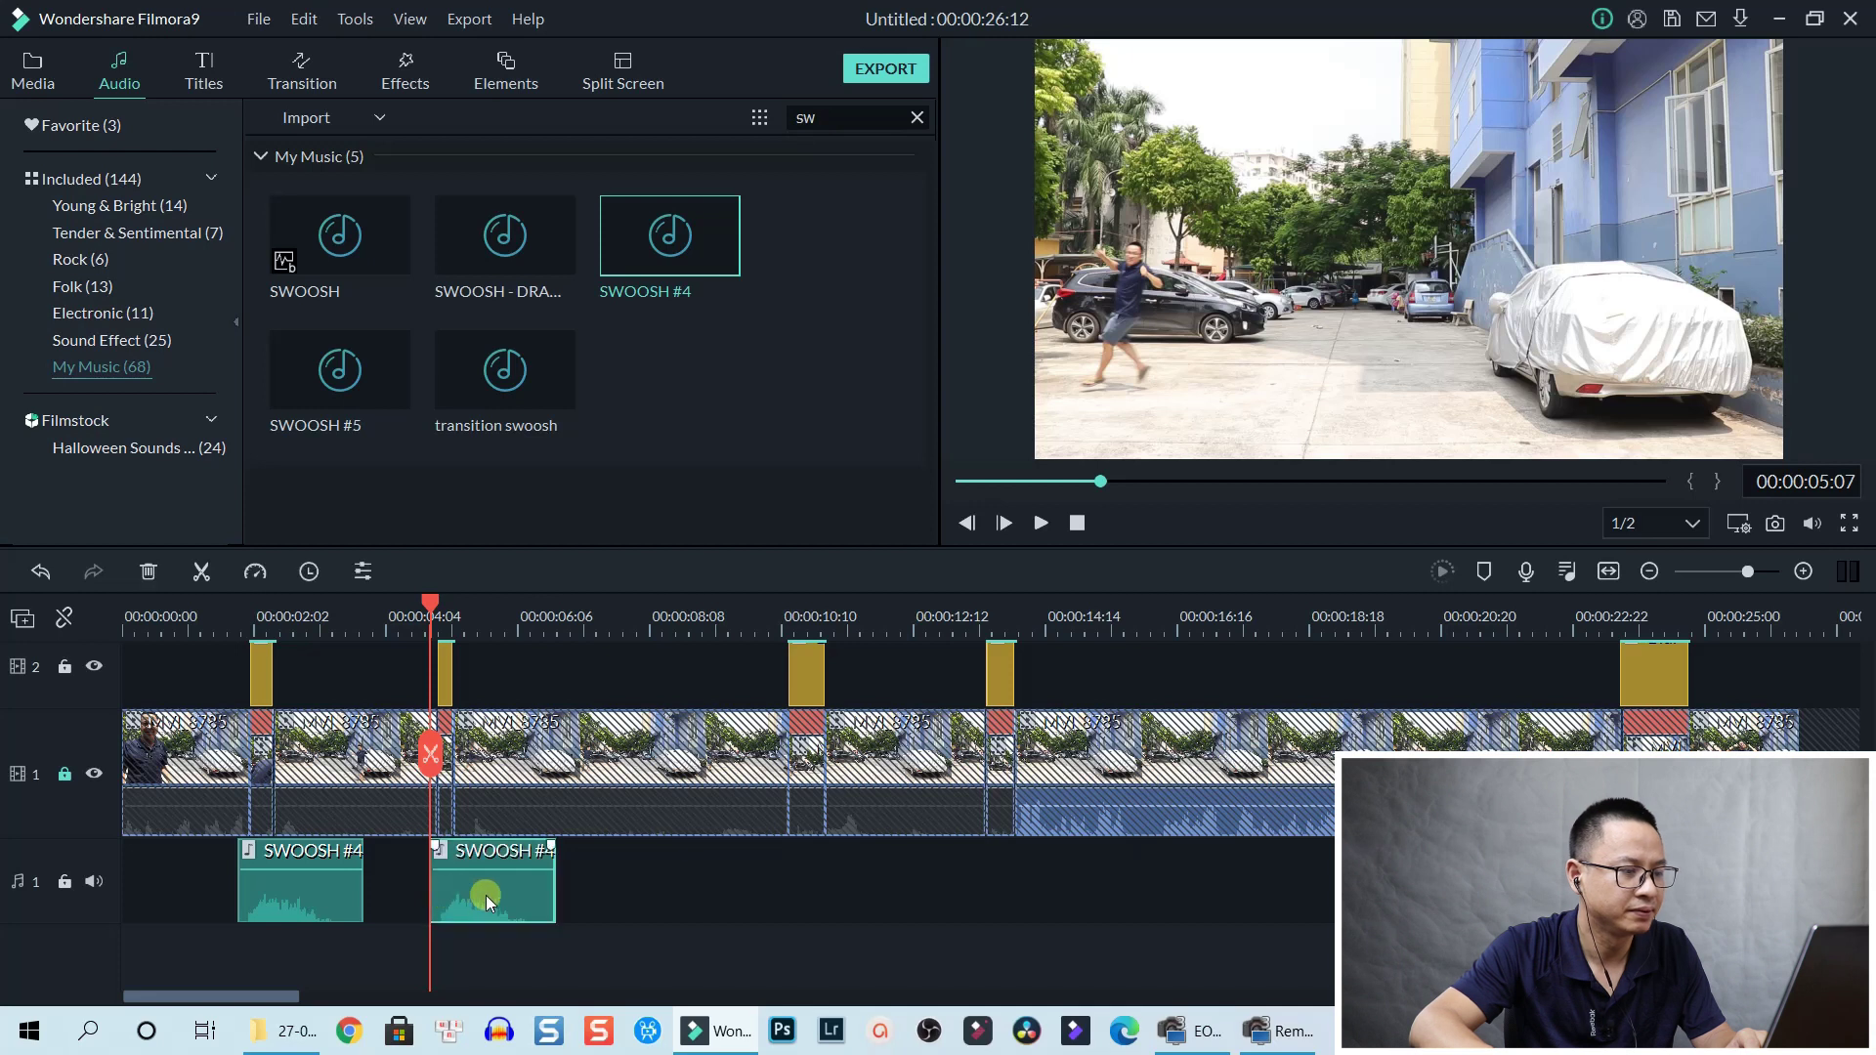
drag(705, 256, 959, 576)
drag(766, 412, 767, 413)
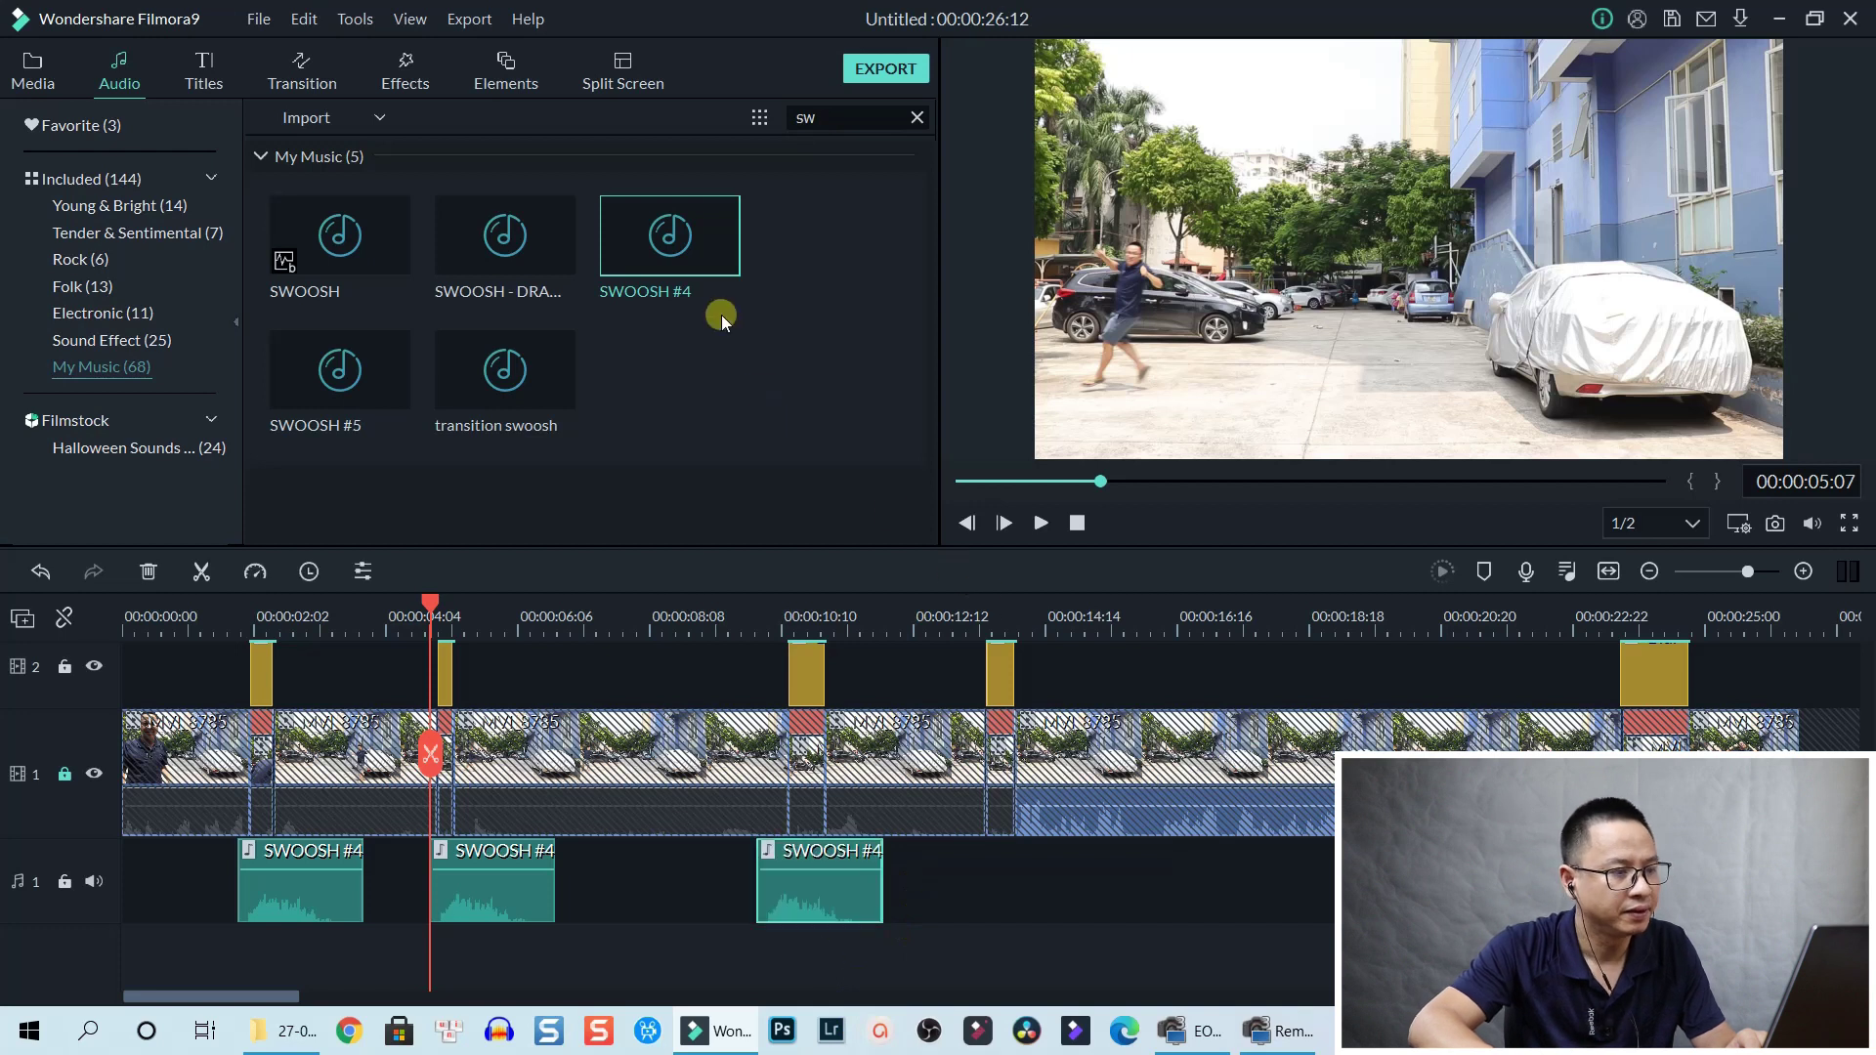
drag(721, 315, 952, 848)
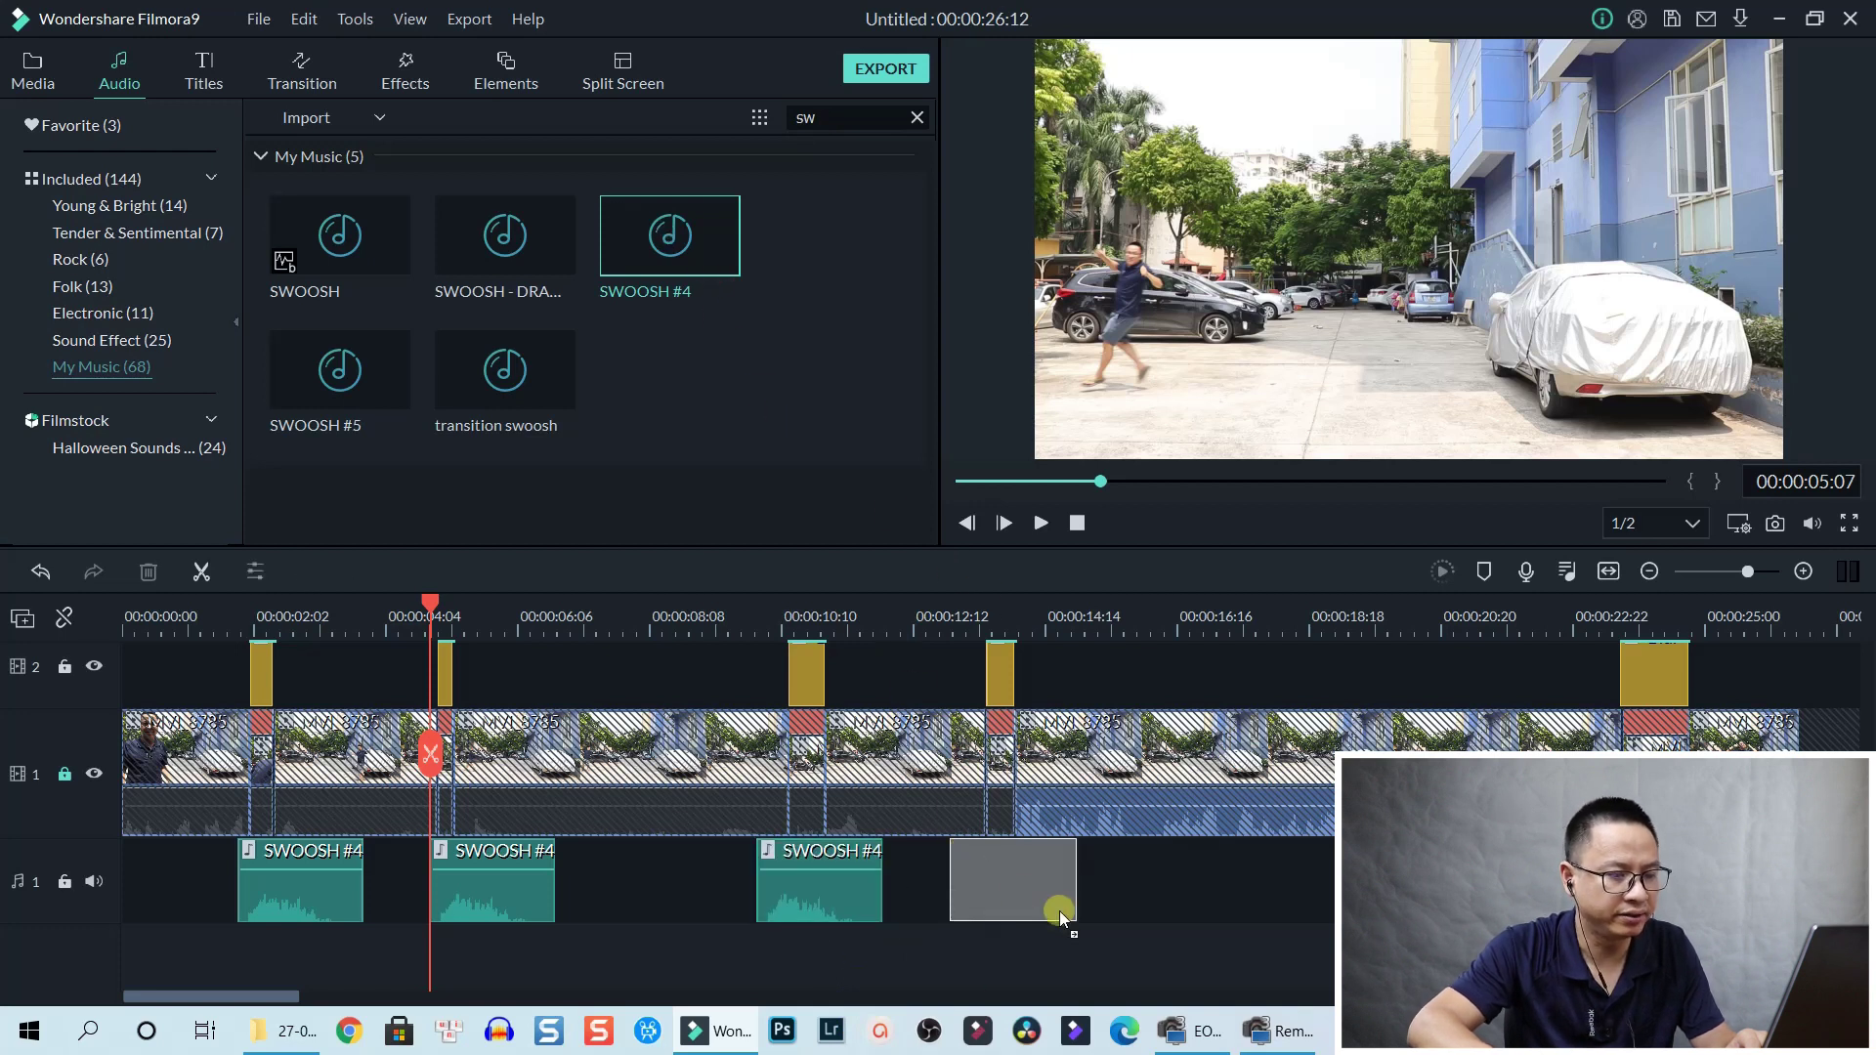
drag(1067, 910, 1068, 911)
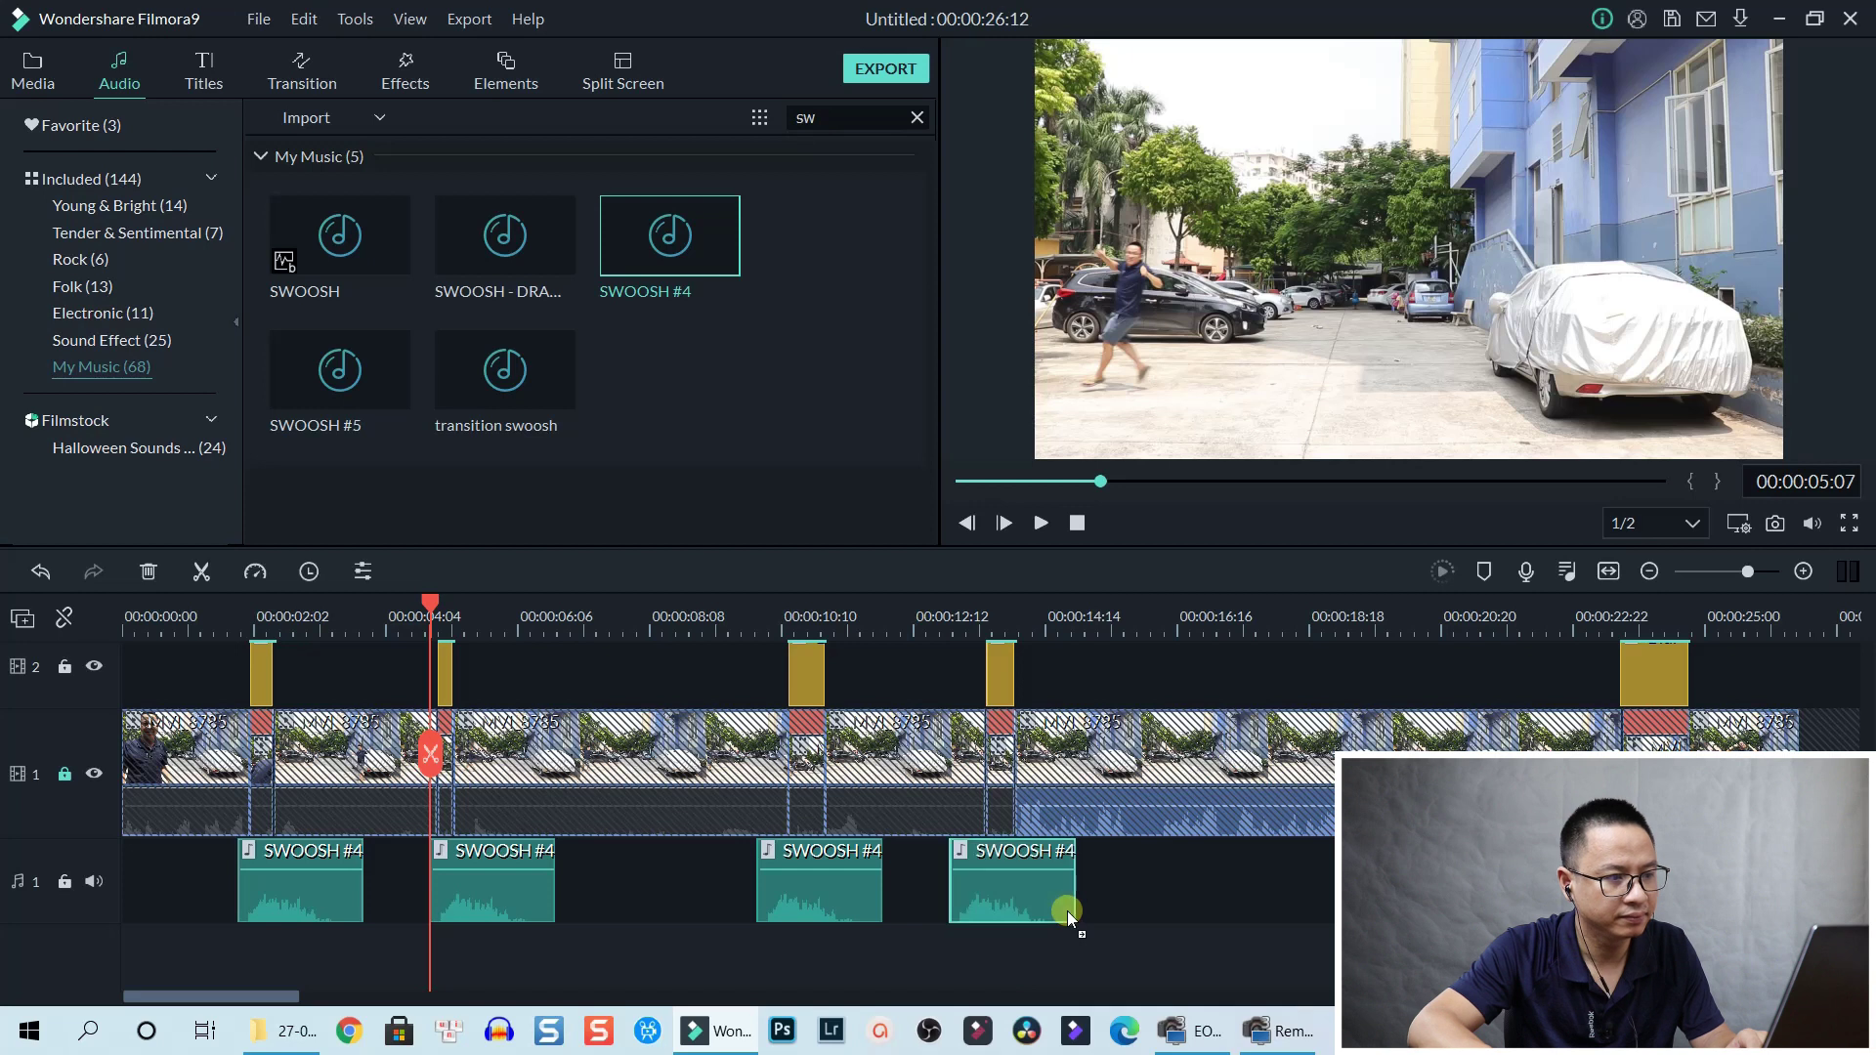
click(721, 261)
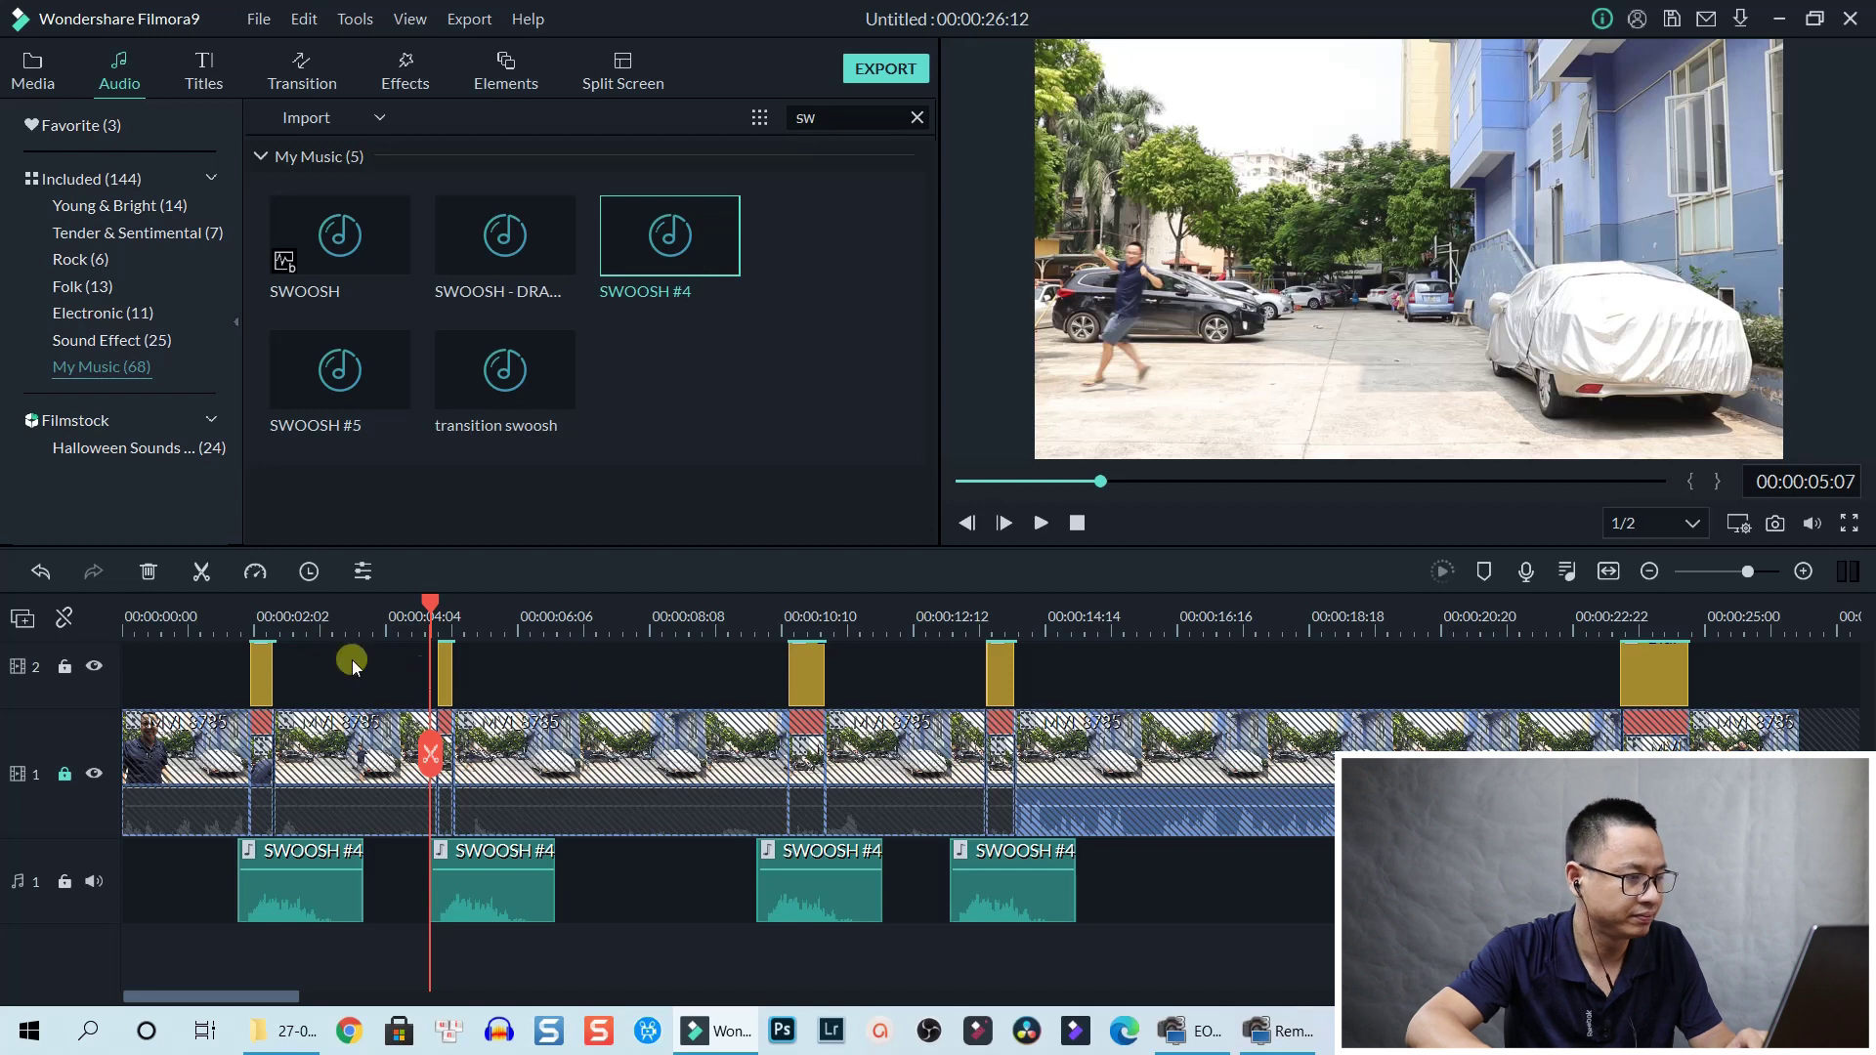
Play the sequence from 00:00:00:10 through the third Blur effect to review the timing of the swoosh sounds.
click(148, 614)
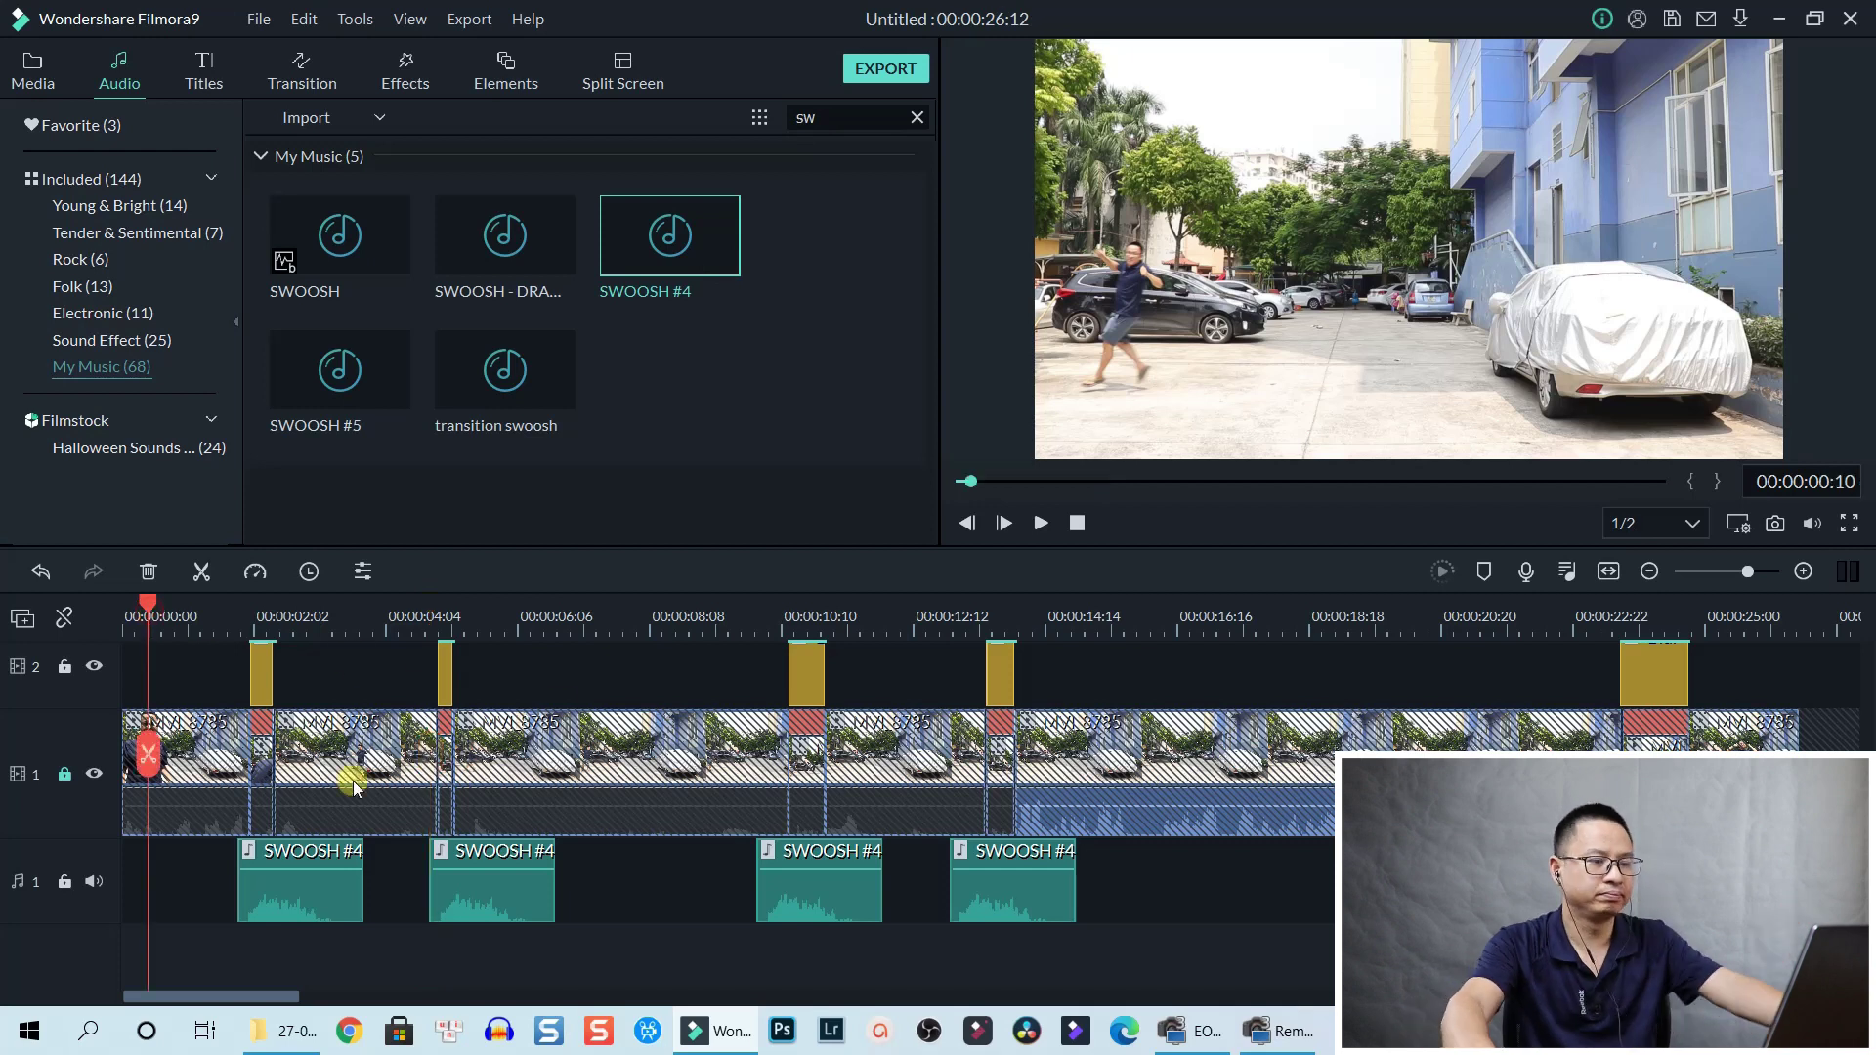
key(space)
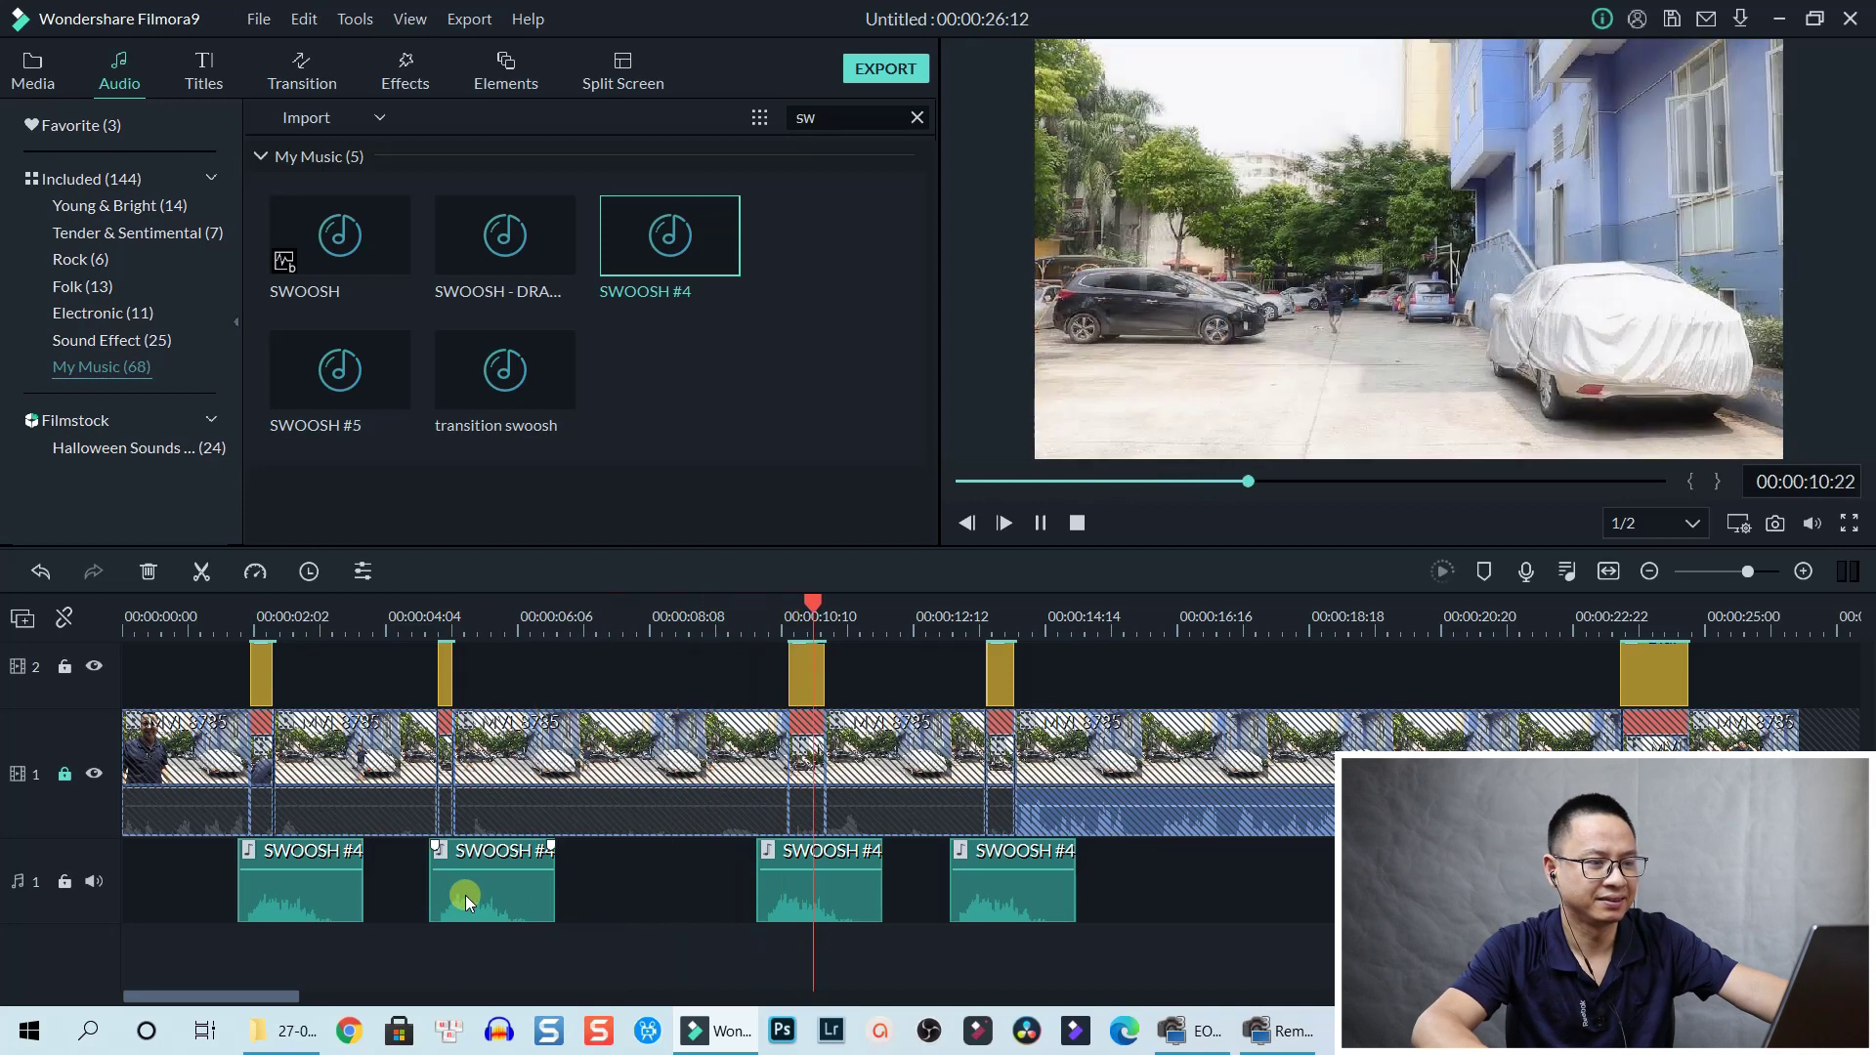
click(747, 907)
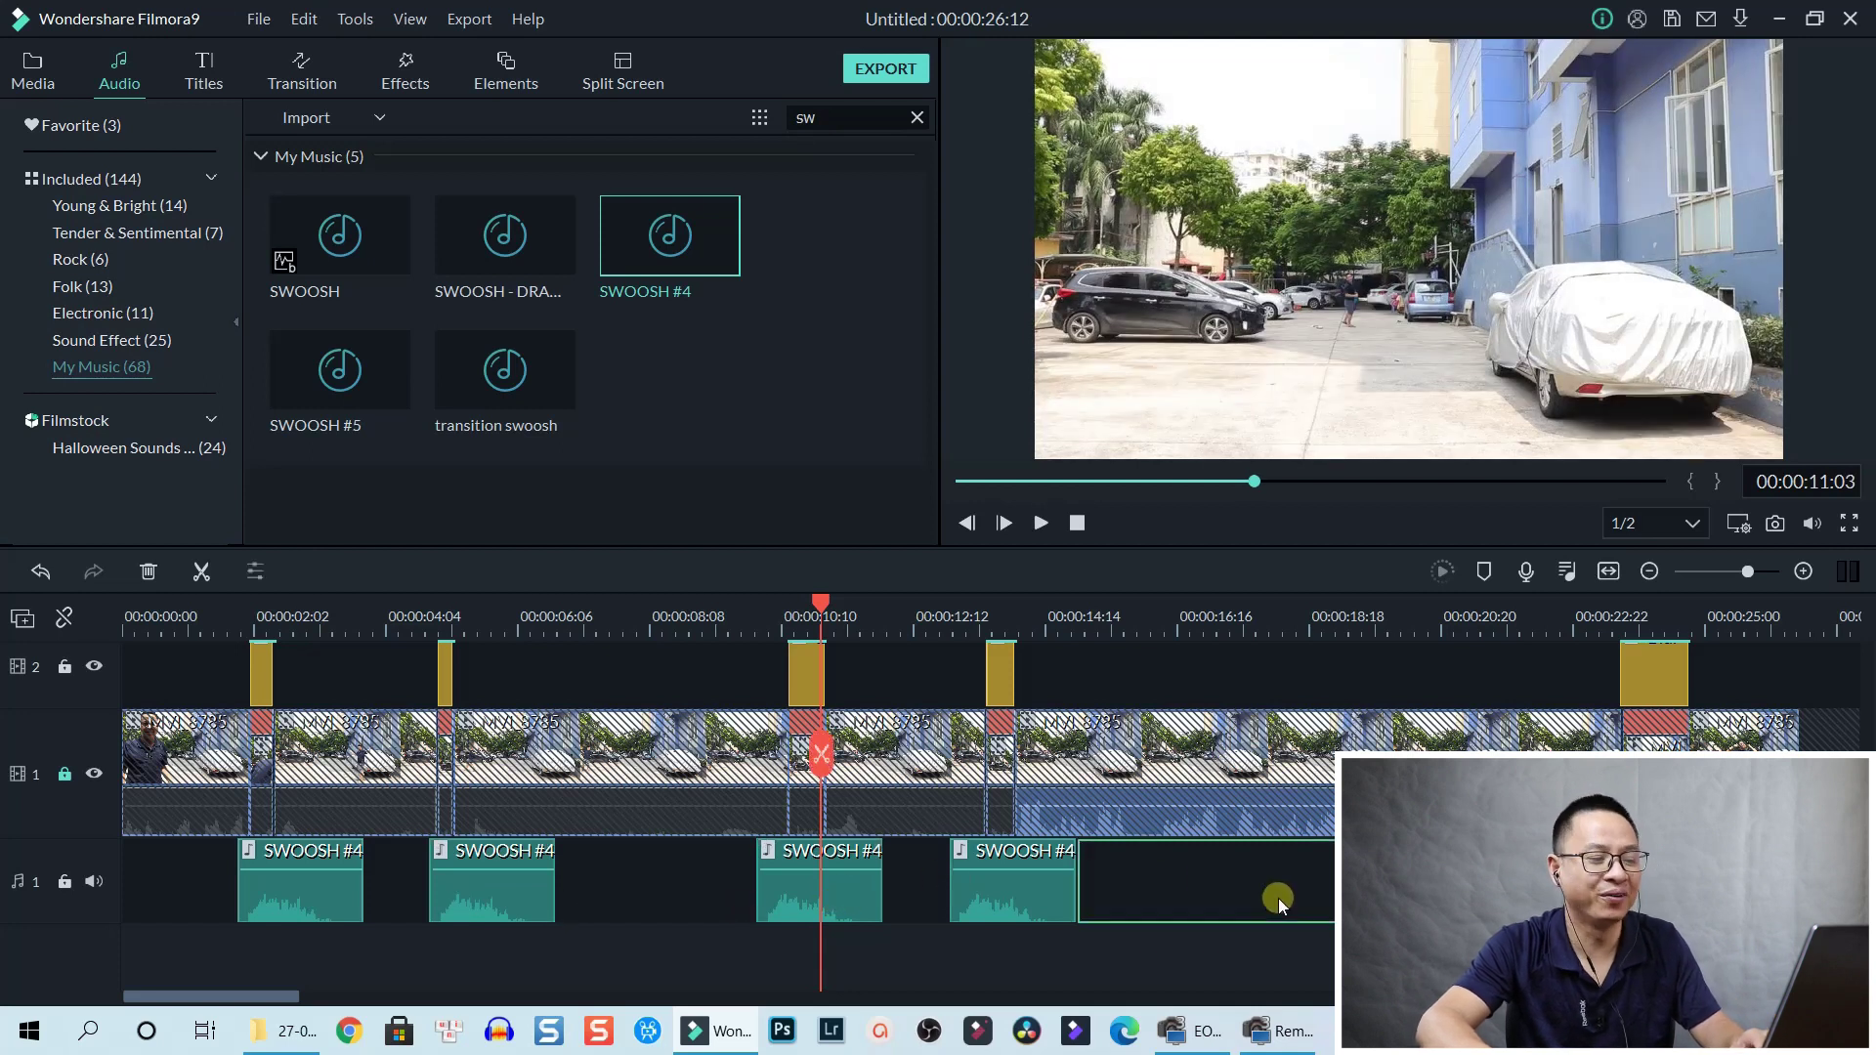